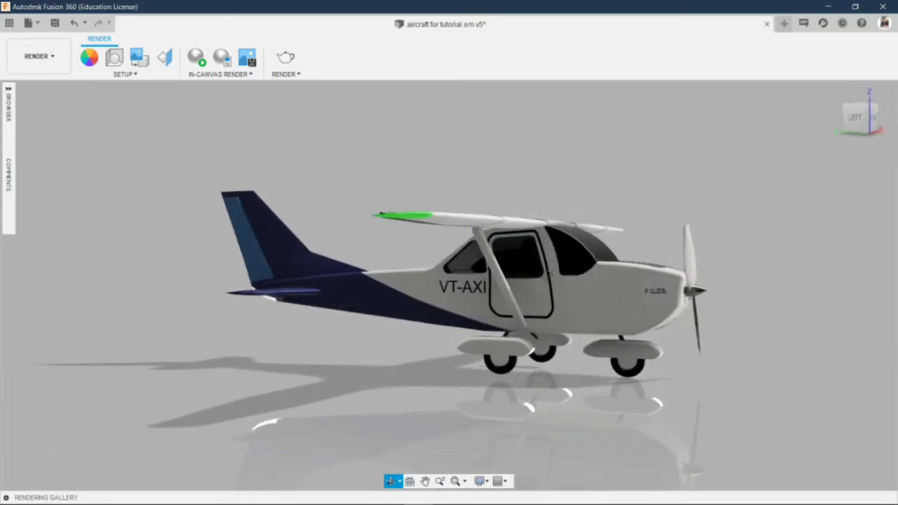
# - Orbit the aircraft canvas round to view it from behind, then zoom in and out
pyautogui.moveTo(590, 277)
pyautogui.mouseDown()
pyautogui.moveTo(692, 277)
pyautogui.moveTo(685, 364)
pyautogui.mouseUp()
pyautogui.scroll(1, 685, 365)
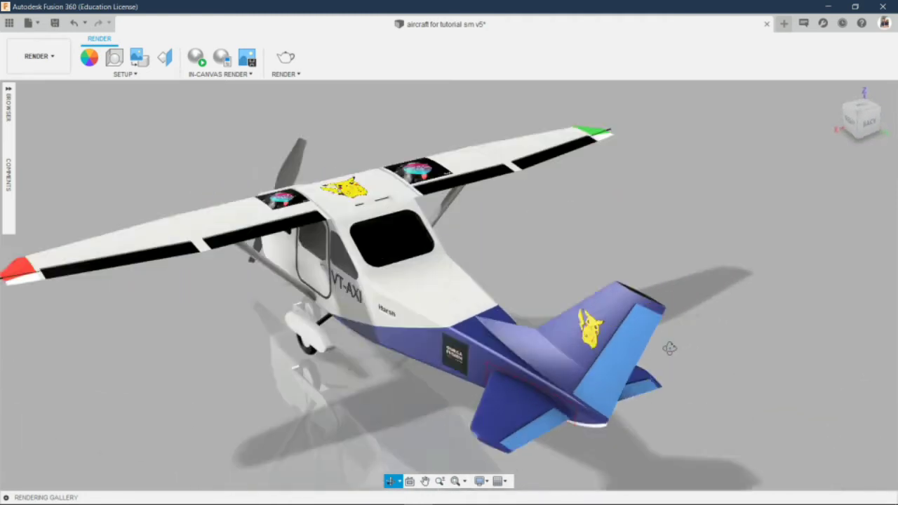
pyautogui.scroll(3, 667, 345)
pyautogui.scroll(3, 638, 327)
pyautogui.scroll(2, 499, 299)
pyautogui.scroll(-2, 624, 318)
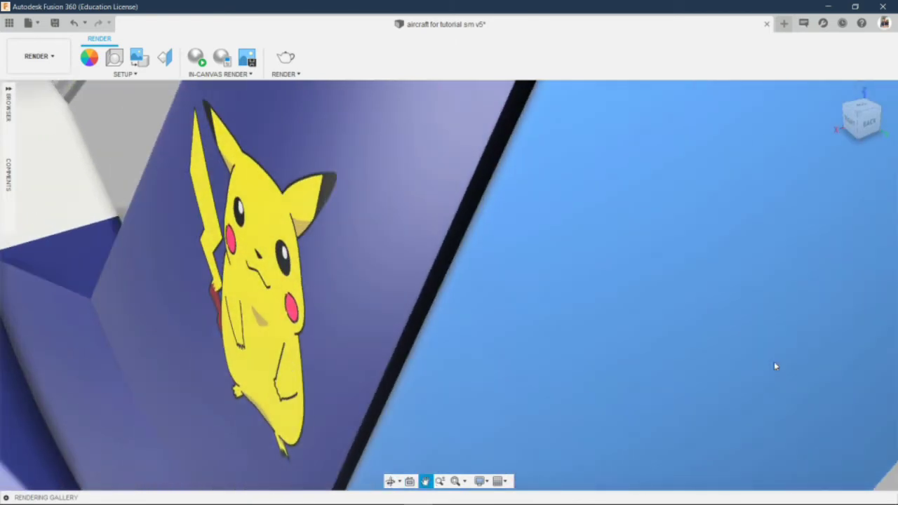
pyautogui.scroll(-3, 776, 367)
pyautogui.scroll(-2, 491, 330)
pyautogui.scroll(-1, 308, 299)
pyautogui.scroll(-2, 417, 331)
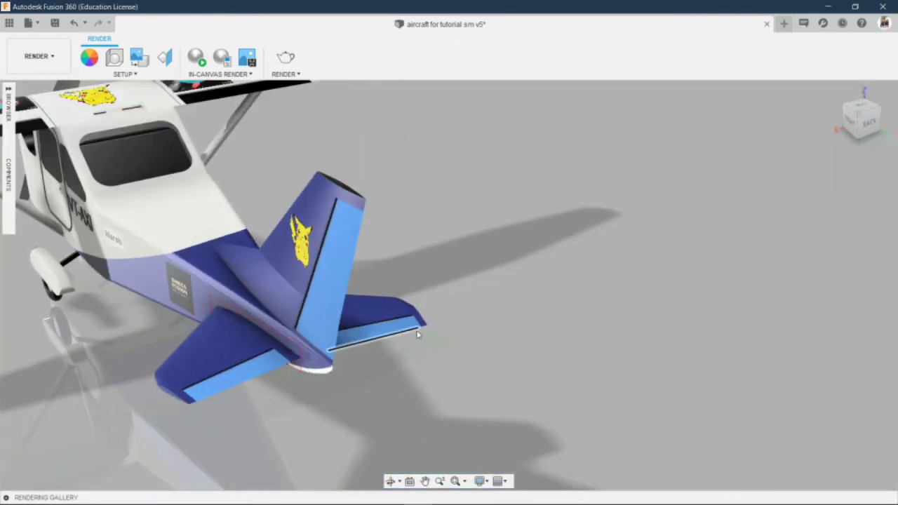
pyautogui.scroll(-2, 606, 351)
pyautogui.scroll(-2, 698, 355)
pyautogui.scroll(-1, 540, 433)
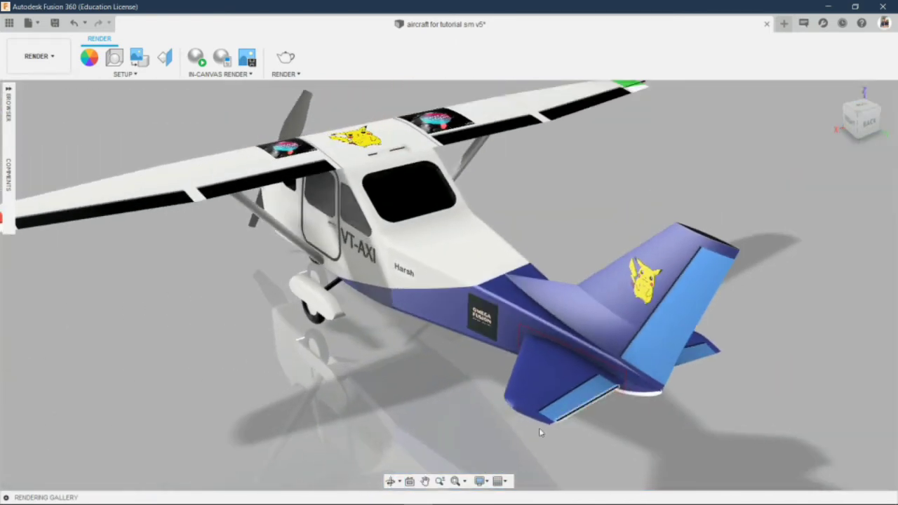
# - Orbit to a steep top-down angle and start a new sketch on an origin plane
pyautogui.click(391, 481)
pyautogui.moveTo(435, 316)
pyautogui.mouseDown()
pyautogui.moveTo(513, 245)
pyautogui.moveTo(316, 253)
pyautogui.mouseUp()
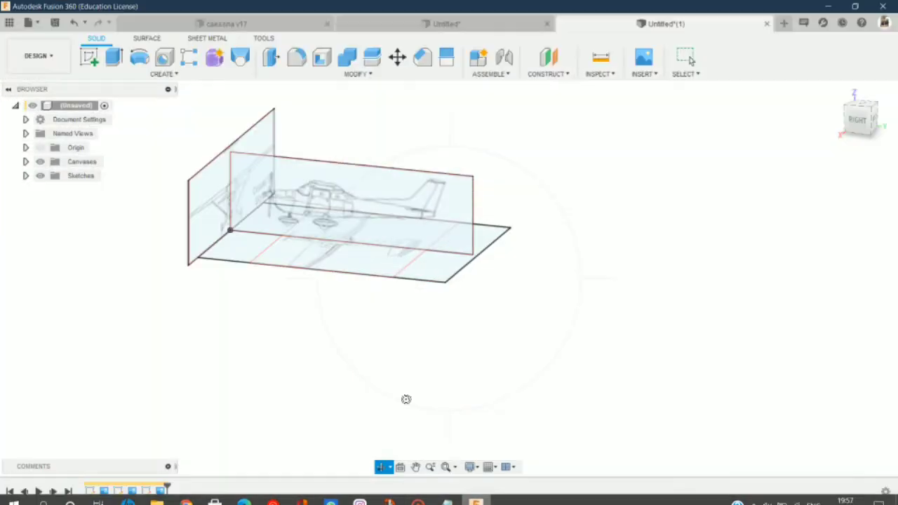
pyautogui.moveTo(406, 400)
pyautogui.mouseDown()
pyautogui.moveTo(363, 239)
pyautogui.moveTo(445, 203)
pyautogui.moveTo(401, 176)
pyautogui.moveTo(346, 213)
pyautogui.moveTo(483, 204)
pyautogui.moveTo(536, 169)
pyautogui.moveTo(589, 260)
pyautogui.moveTo(591, 295)
pyautogui.moveTo(473, 226)
pyautogui.moveTo(415, 230)
pyautogui.mouseUp()
pyautogui.click(90, 59)
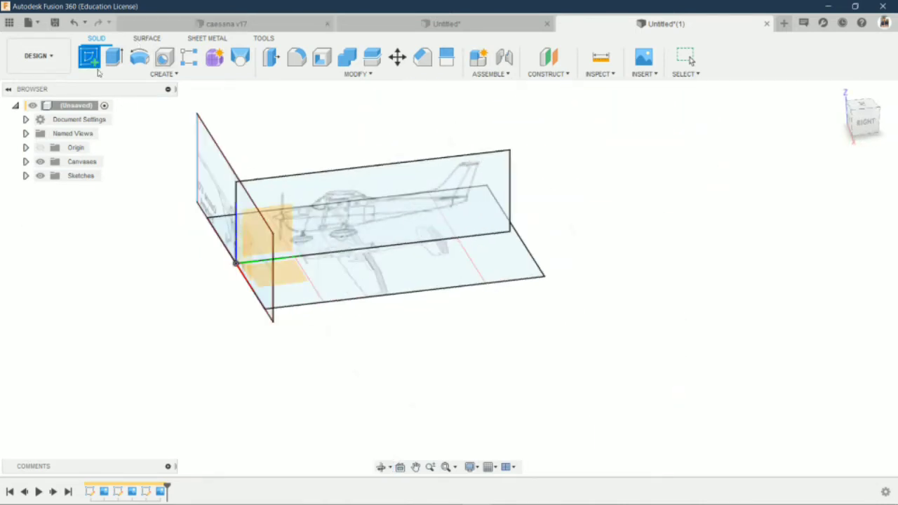
pyautogui.click(176, 319)
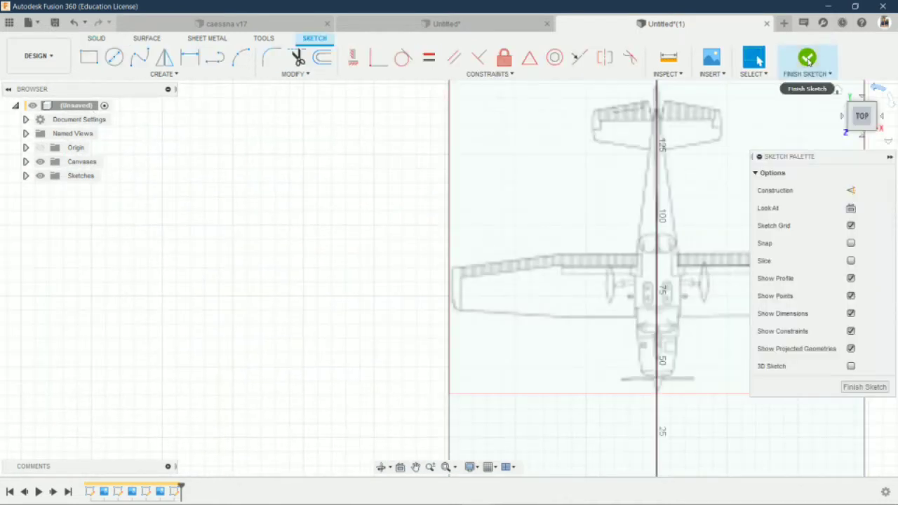
# - Finish the empty sketch and start a new one on the aircraft canvas plane, Sketch Palette collapsed
pyautogui.click(807, 60)
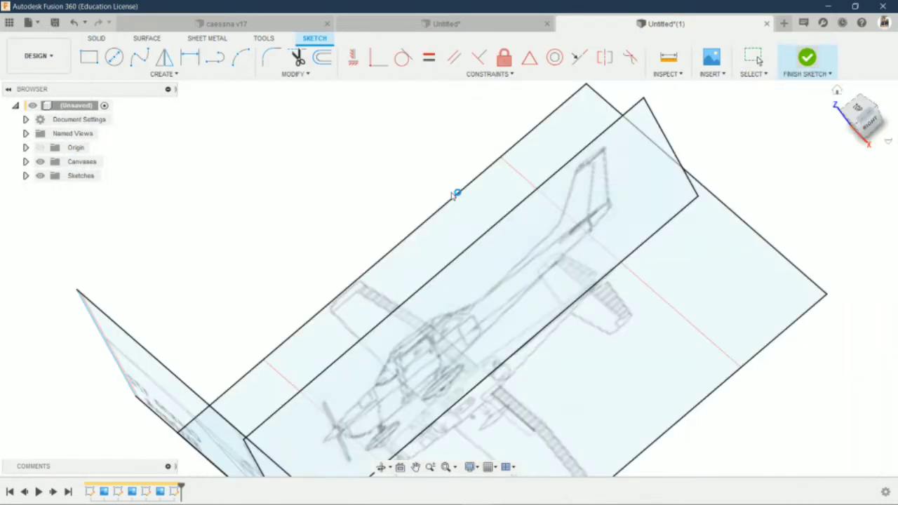
pyautogui.click(90, 57)
pyautogui.click(208, 307)
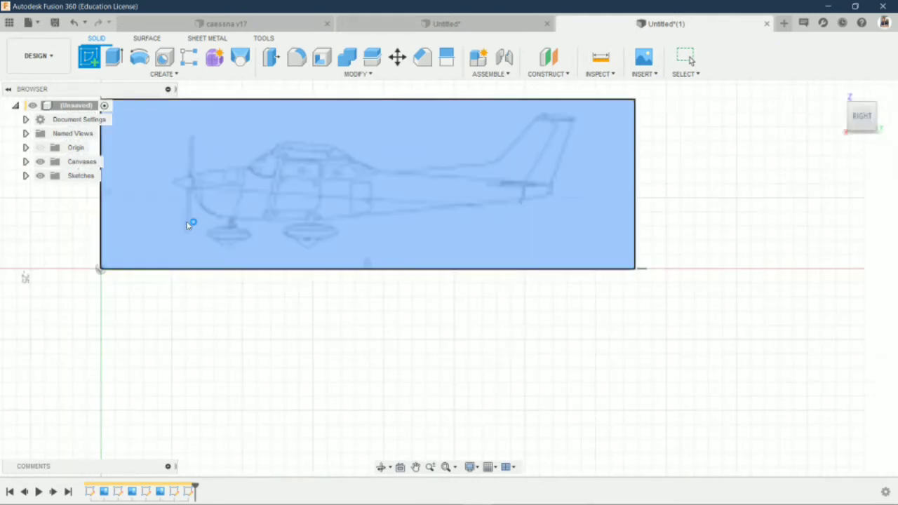
pyautogui.click(189, 223)
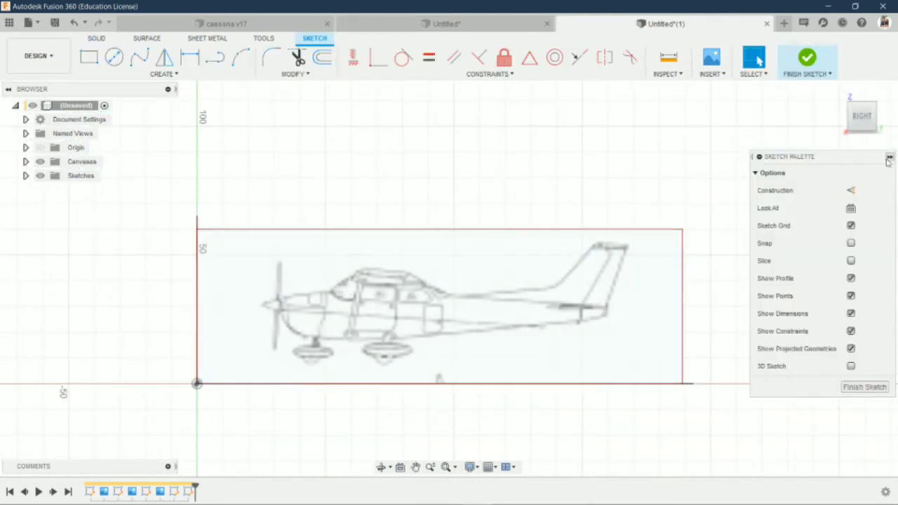
pyautogui.click(889, 158)
pyautogui.scroll(2, 376, 307)
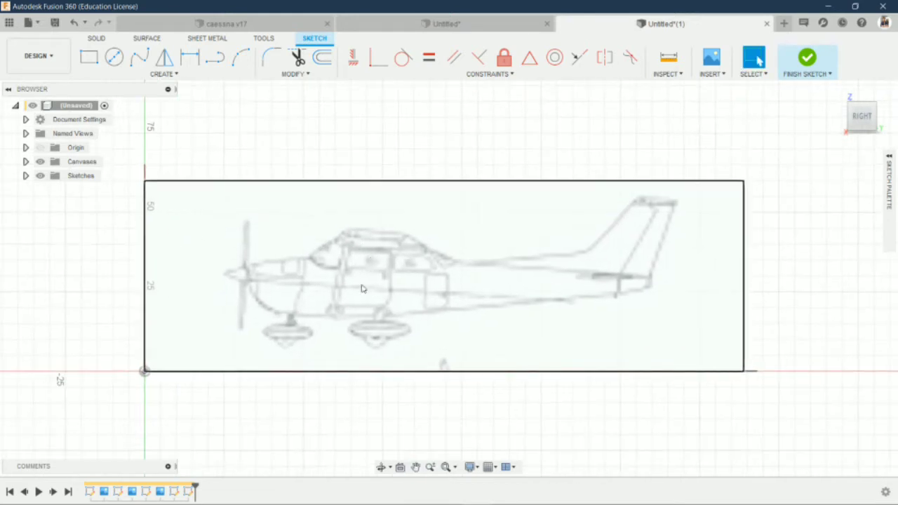
# - Draw a short line down from the propeller hub and a tangent arc under the nose
pyautogui.click(238, 57)
pyautogui.scroll(2, 316, 279)
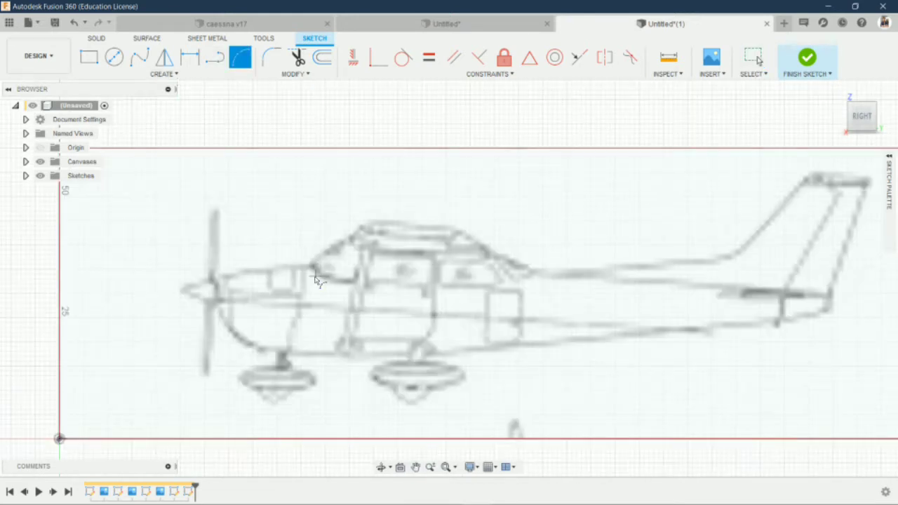
pyautogui.click(214, 279)
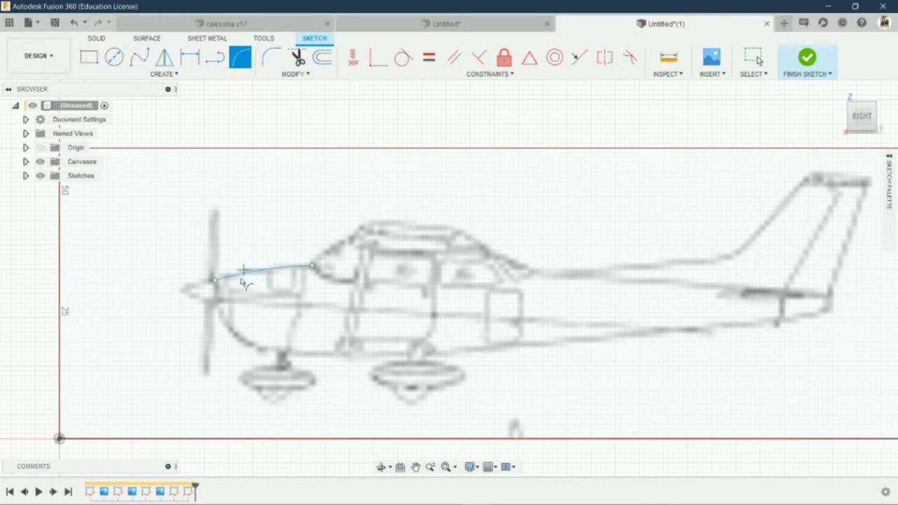
pyautogui.scroll(2, 221, 313)
pyautogui.click(220, 320)
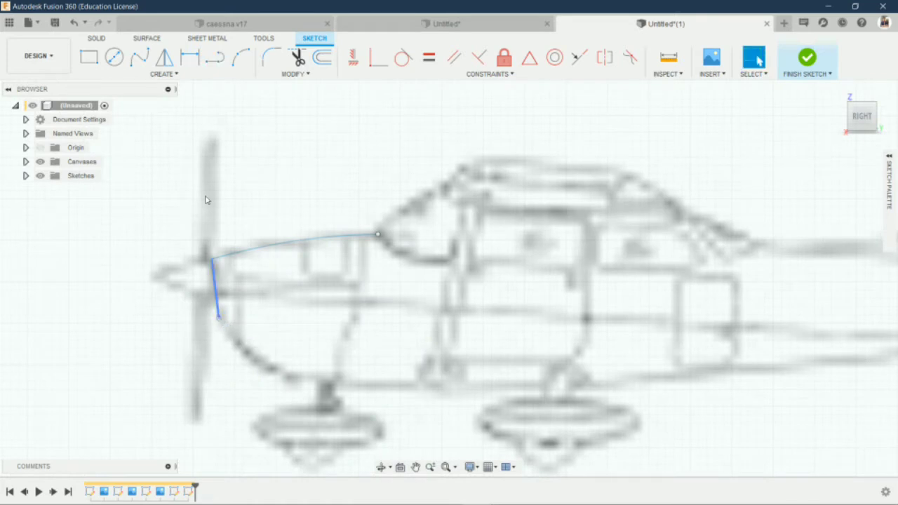
pyautogui.press('Escape')
pyautogui.click(219, 318)
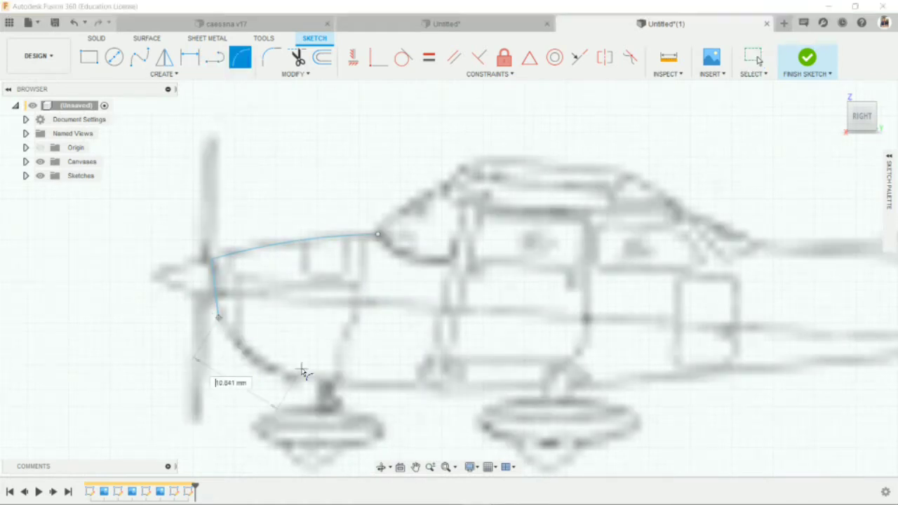
pyautogui.moveTo(304, 384); pyautogui.dragTo(278, 373)
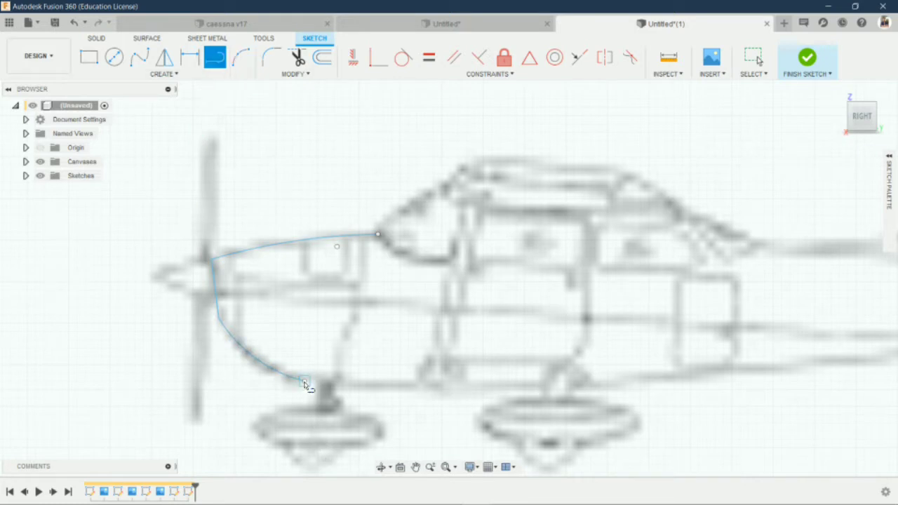
# - Trace the belly line below the cabin back to the tail
pyautogui.scroll(-3, 401, 381)
pyautogui.scroll(2, 431, 393)
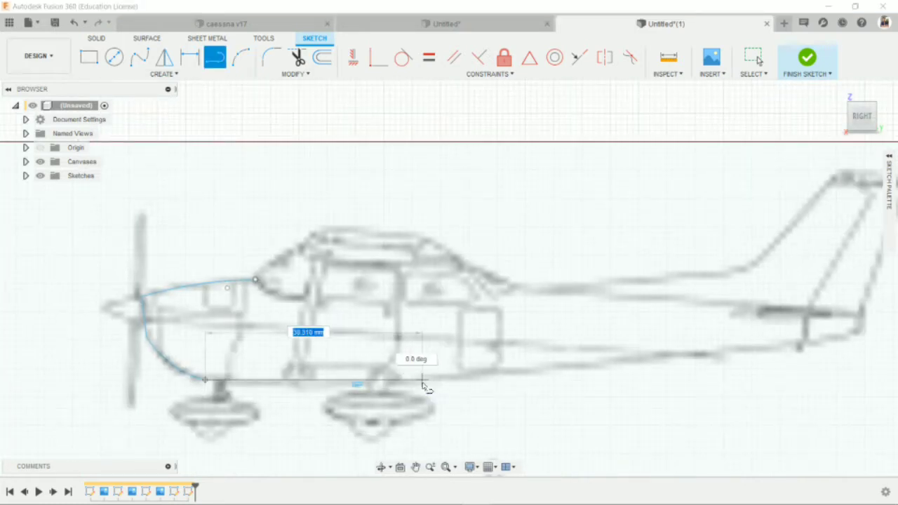
pyautogui.click(423, 384)
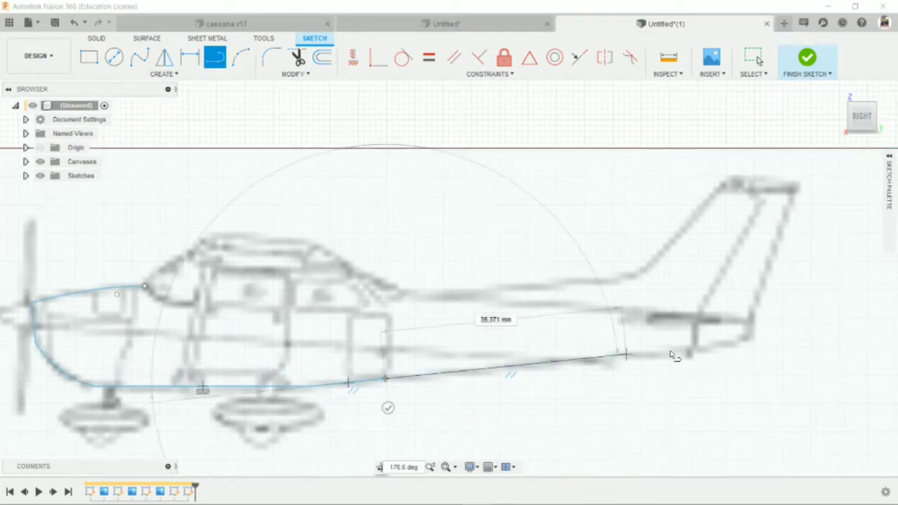
pyautogui.click(691, 353)
pyautogui.press('Escape')
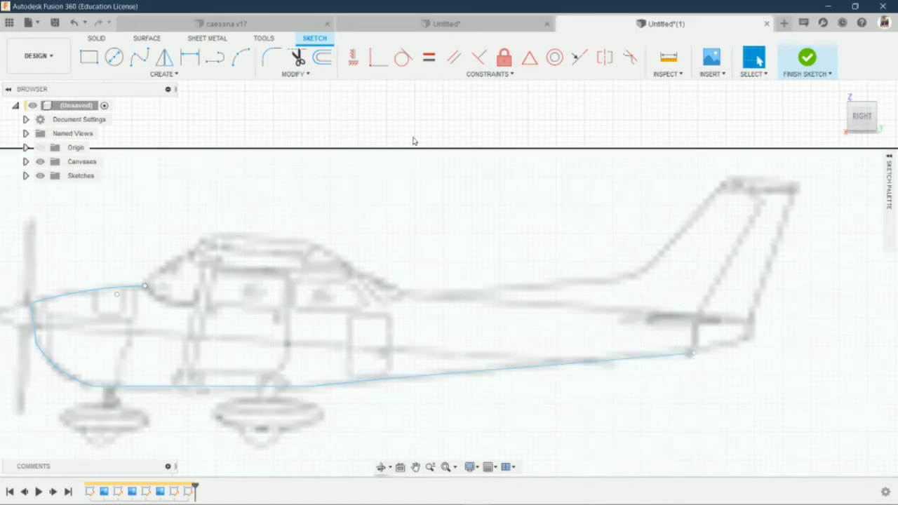
pyautogui.scroll(2, 775, 380)
pyautogui.moveTo(774, 379); pyautogui.dragTo(522, 367, button='middle')
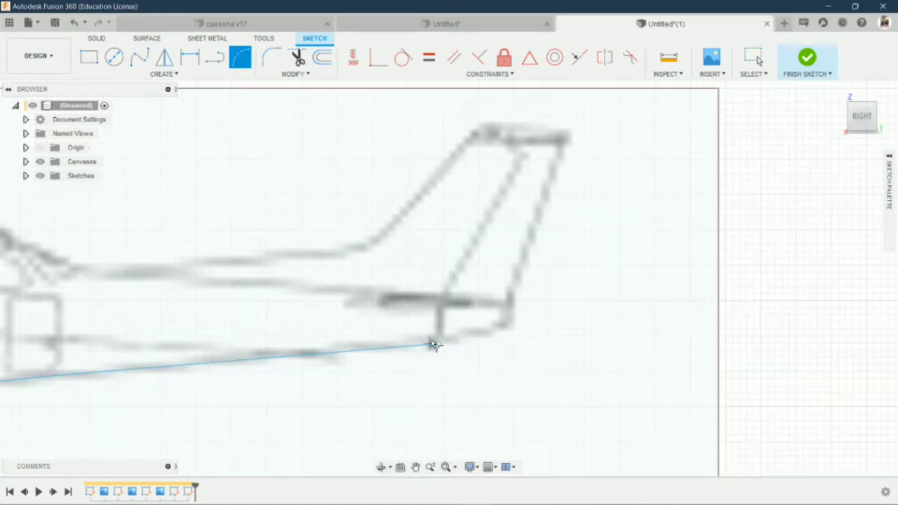
# - Add arcs up to the tail tip and along the upper rear fuselage curve
pyautogui.click(436, 343)
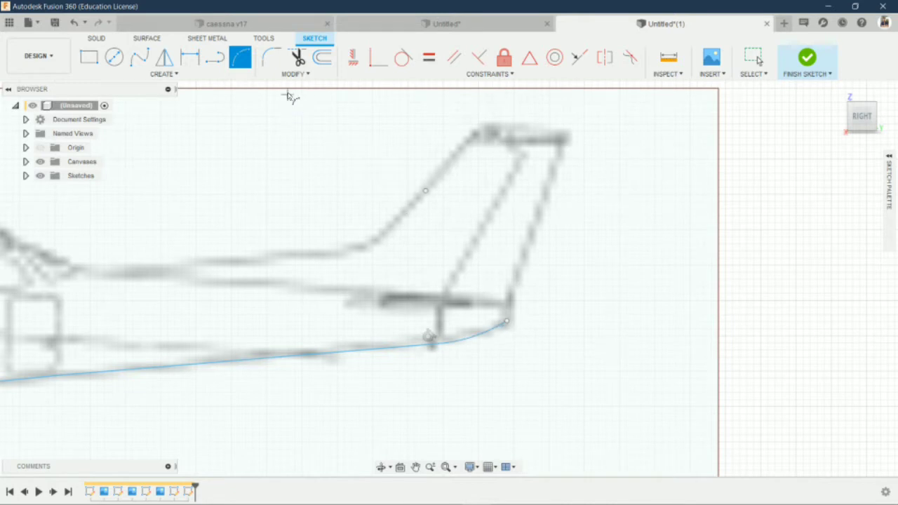
pyautogui.click(220, 54)
pyautogui.scroll(1, 531, 286)
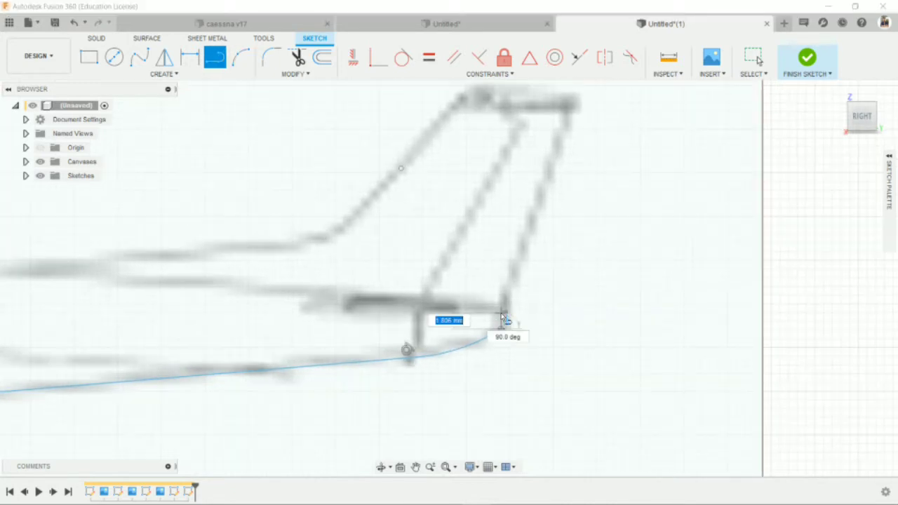
pyautogui.click(503, 333)
pyautogui.press('Escape')
pyautogui.scroll(-2, 646, 332)
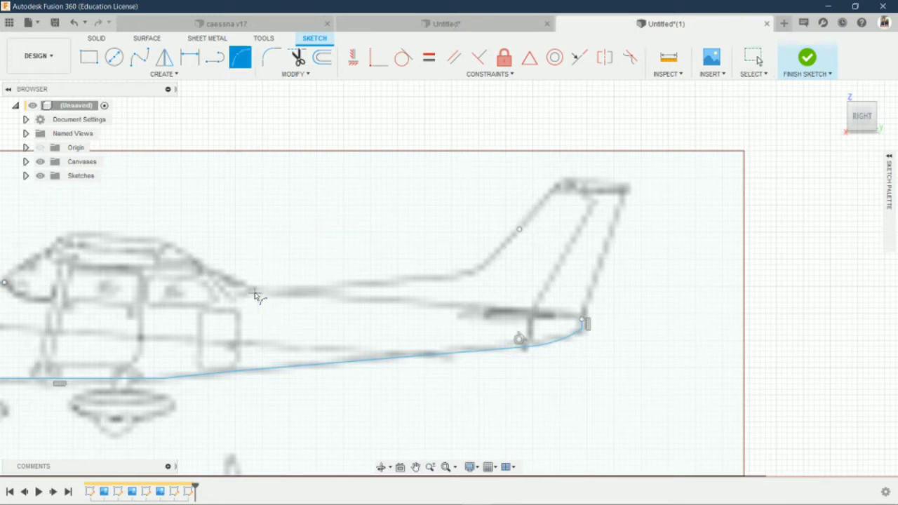
pyautogui.click(583, 321)
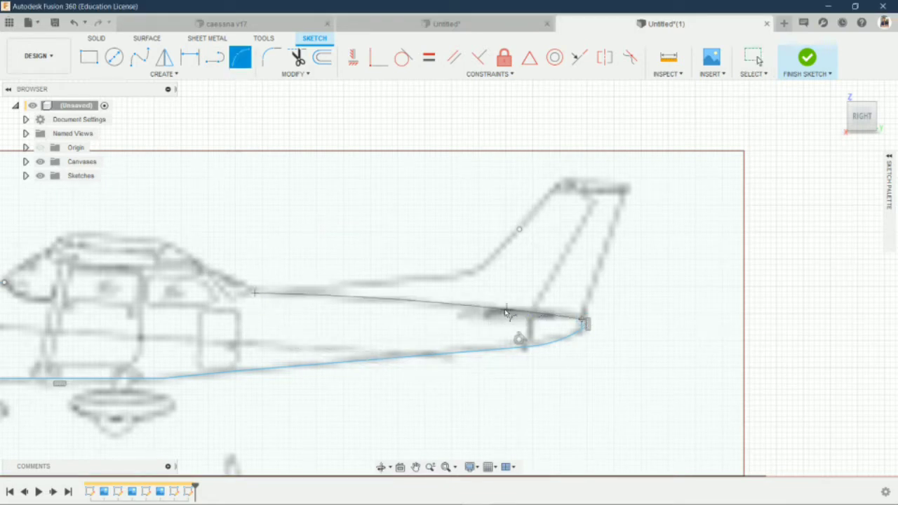
# - Begin a line from the upper fuselage endpoint, then cancel the unwanted preview
pyautogui.scroll(-2, 376, 281)
pyautogui.scroll(1, 393, 295)
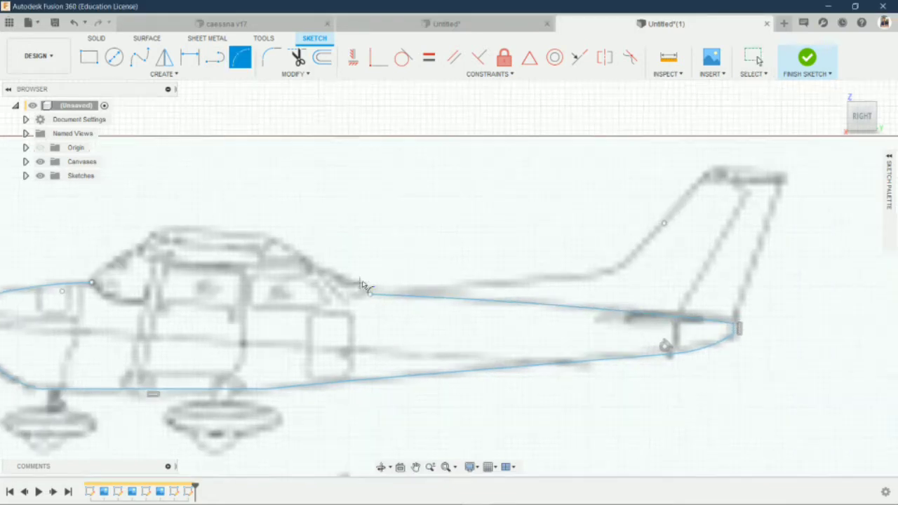
pyautogui.scroll(2, 399, 297)
pyautogui.click(399, 300)
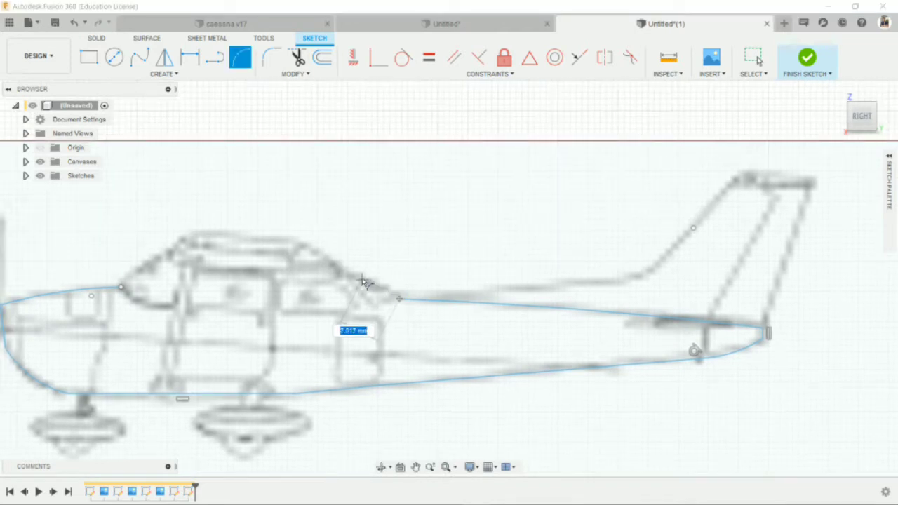
pyautogui.scroll(1, 364, 282)
pyautogui.press('Escape')
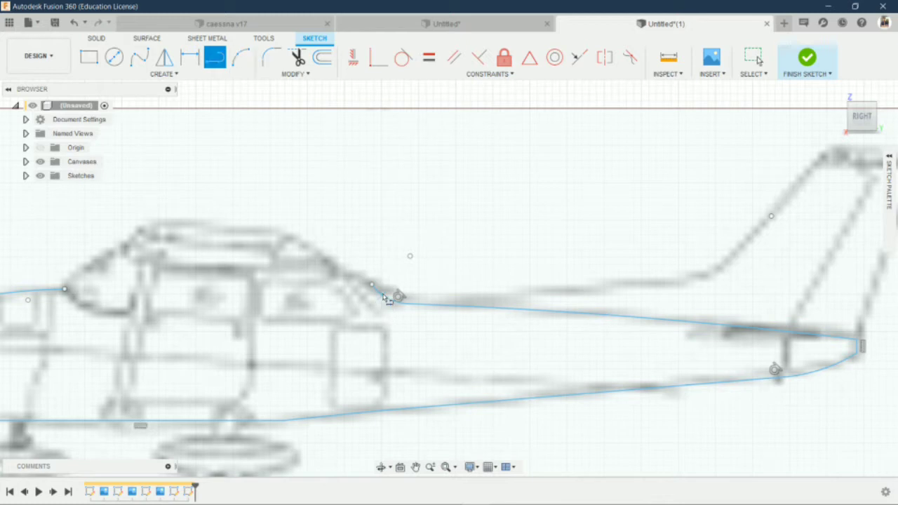
# - Draw a line from the upper fuselage endpoint up to the cabin roof
pyautogui.click(383, 295)
pyautogui.click(302, 239)
pyautogui.press('Escape')
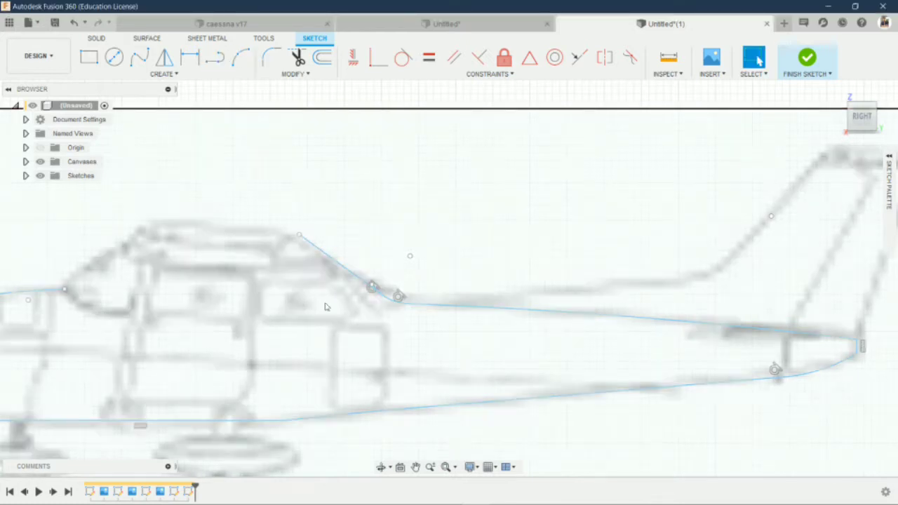
pyautogui.click(241, 57)
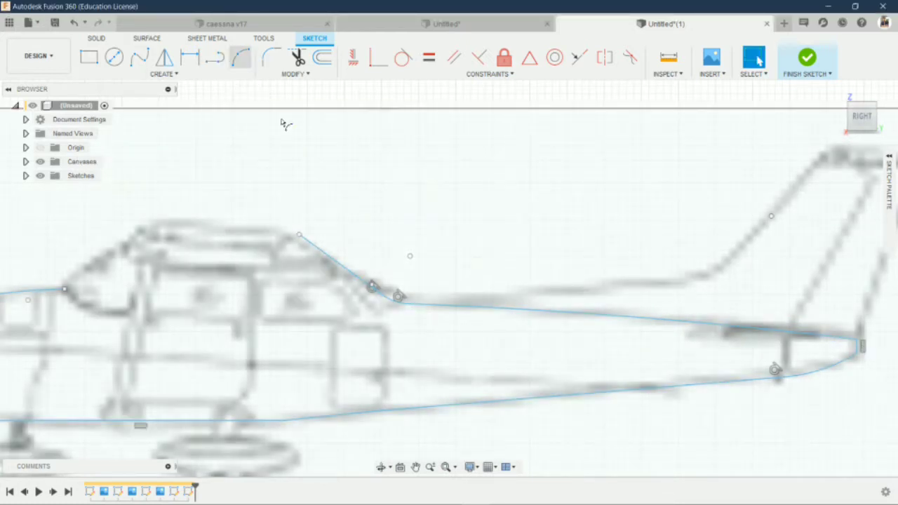
pyautogui.click(300, 235)
pyautogui.press('Escape')
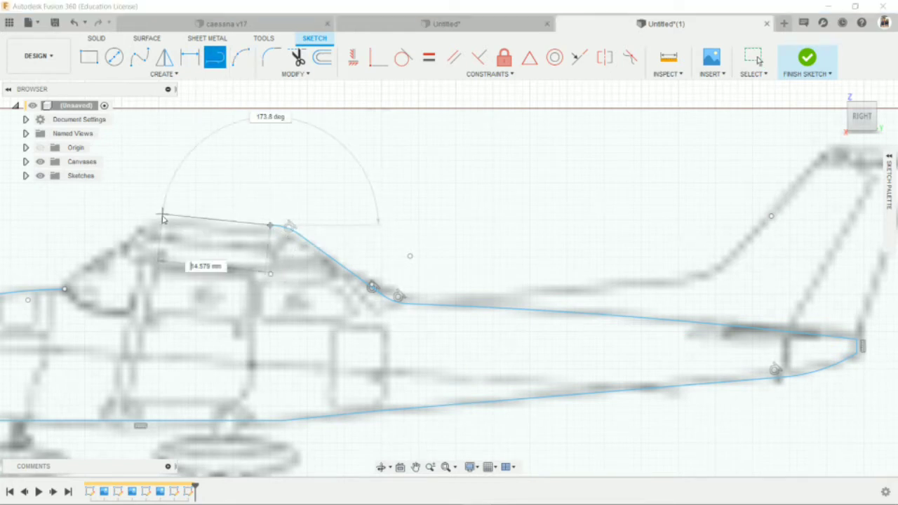
# - Finish the flat cabin-roof line and add a 3-point windshield arc down to the nose
pyautogui.scroll(2, 168, 228)
pyautogui.scroll(2, 297, 255)
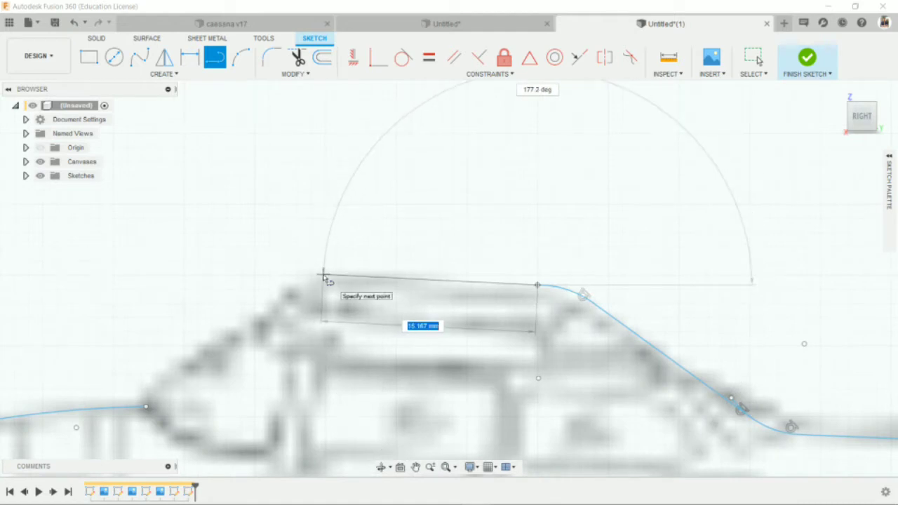
pyautogui.click(324, 280)
pyautogui.press('Escape')
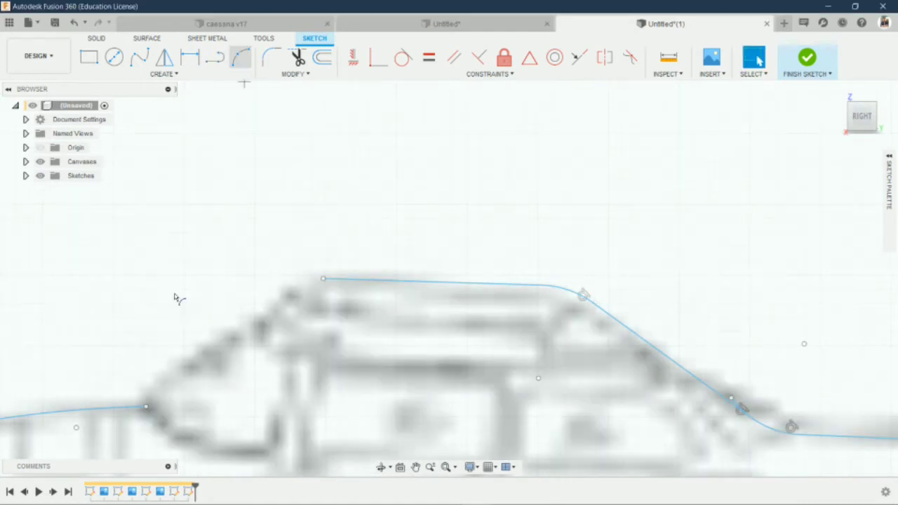
pyautogui.click(323, 280)
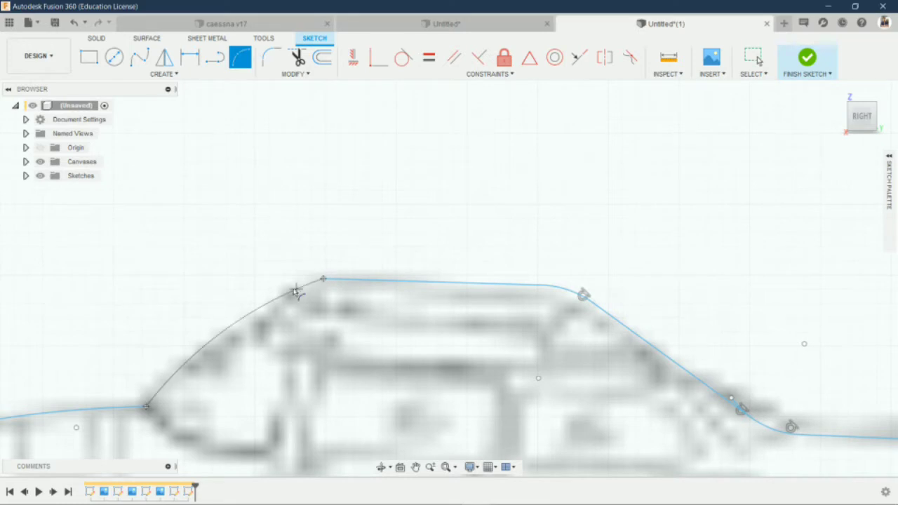
pyautogui.scroll(-3, 290, 293)
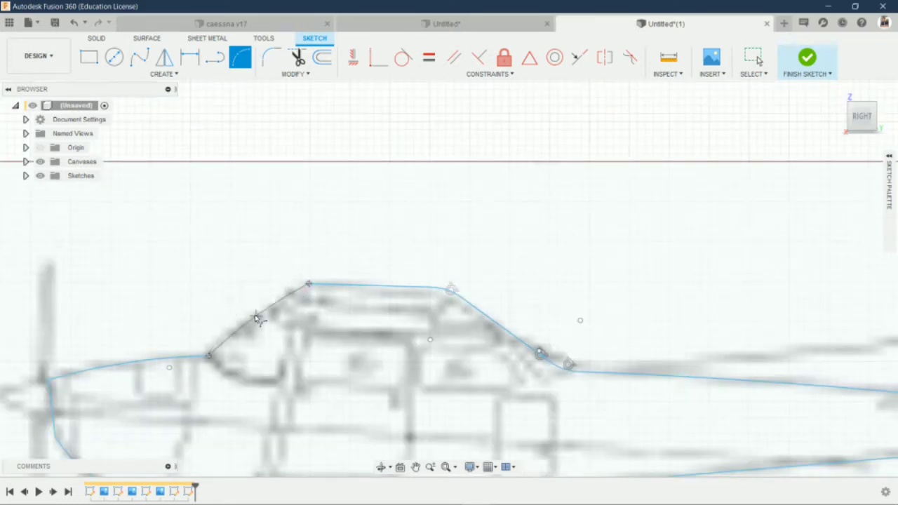
pyautogui.click(247, 318)
pyautogui.scroll(-3, 327, 399)
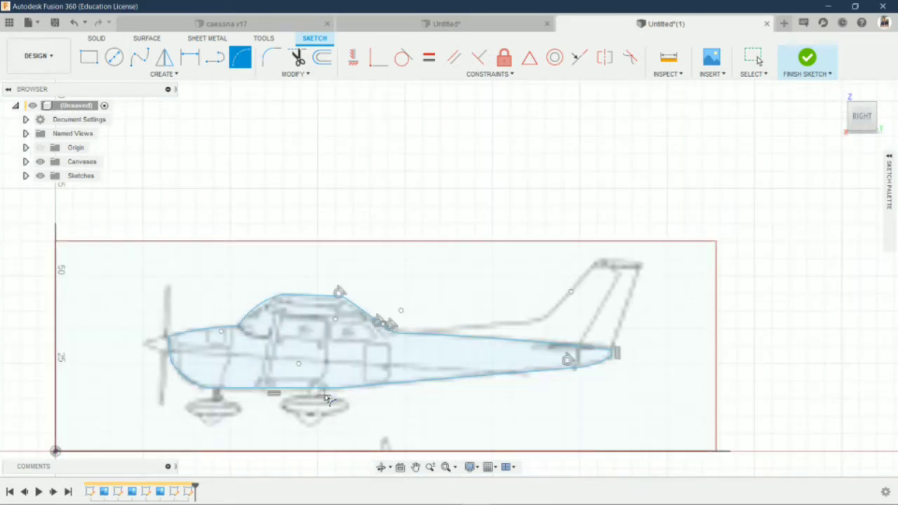
# - Abandon a first extrude attempt, undo twice, and finish the fuselage sketch in a 3D view
pyautogui.press('e')
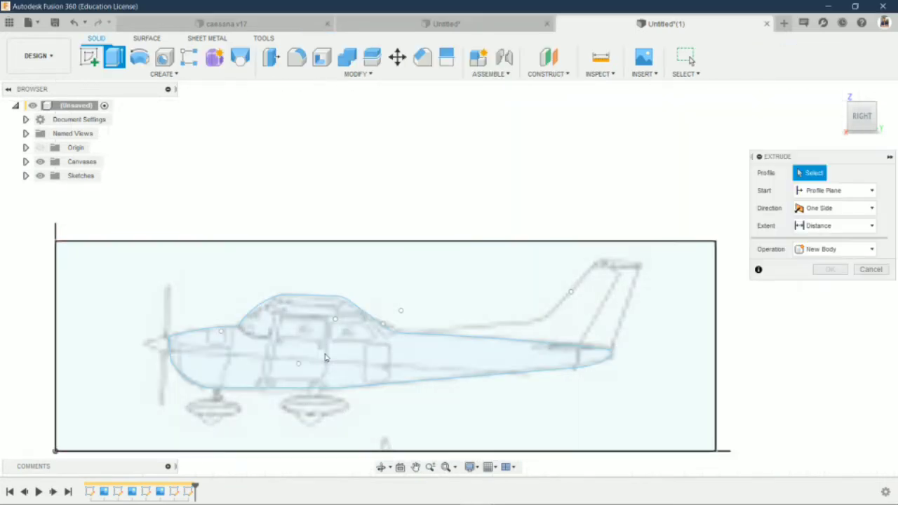
pyautogui.click(376, 399)
pyautogui.click(400, 468)
pyautogui.press('Escape')
pyautogui.hotkey('ctrl', 'z')
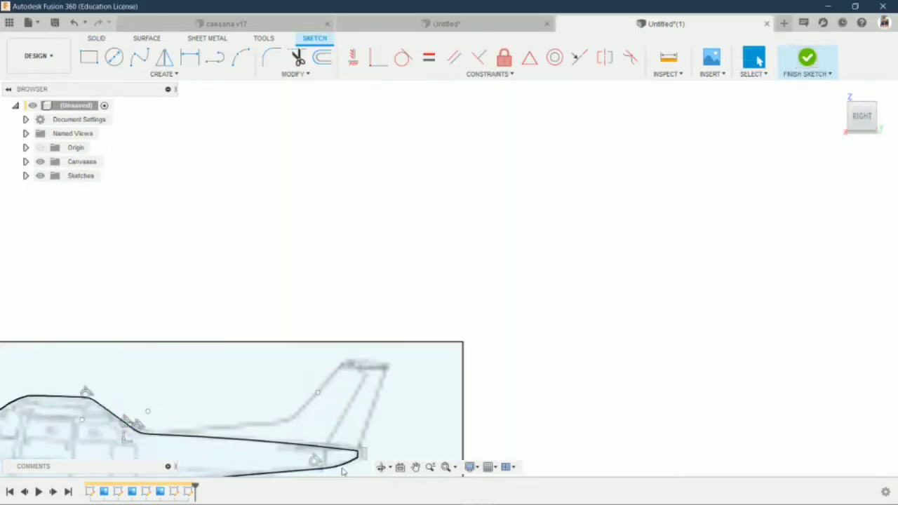
pyautogui.hotkey('ctrl', 'z')
pyautogui.click(384, 467)
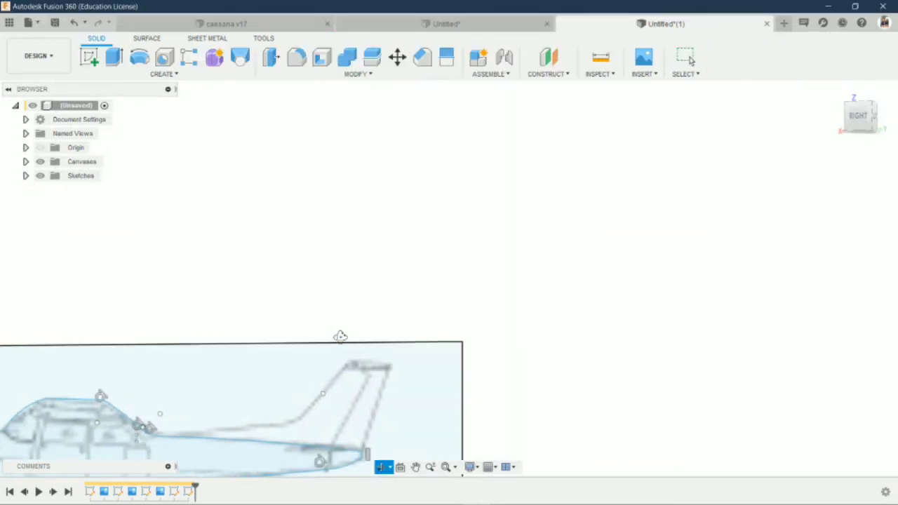
pyautogui.moveTo(341, 337); pyautogui.dragTo(305, 354)
# - Start Extrude, hide Sketch1, select the fuselage profile and snap to the front view
pyautogui.press('e')
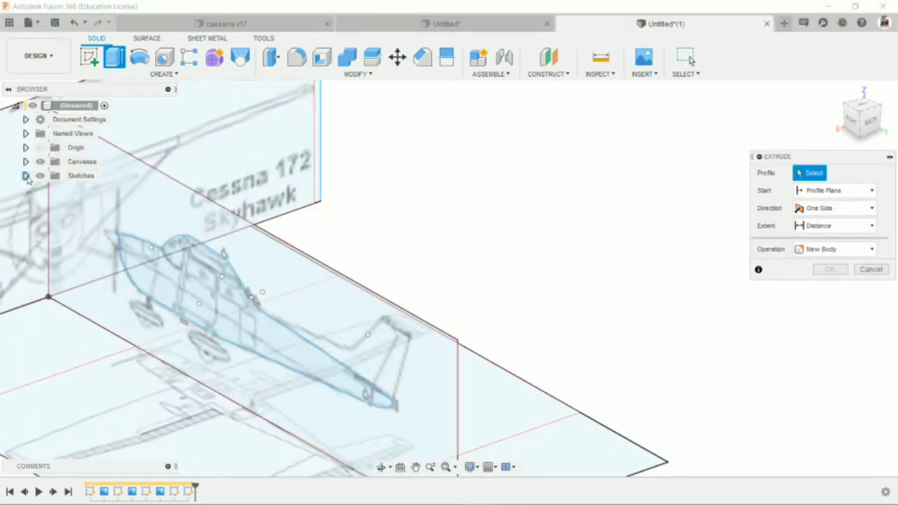
pyautogui.click(25, 175)
pyautogui.click(51, 190)
pyautogui.click(211, 275)
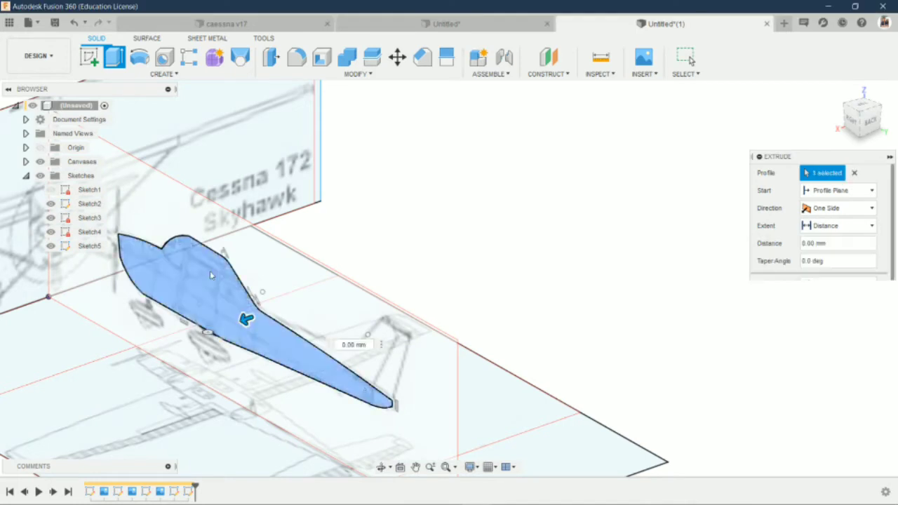
pyautogui.scroll(-5, 295, 301)
pyautogui.click(380, 467)
pyautogui.moveTo(400, 315); pyautogui.dragTo(521, 185)
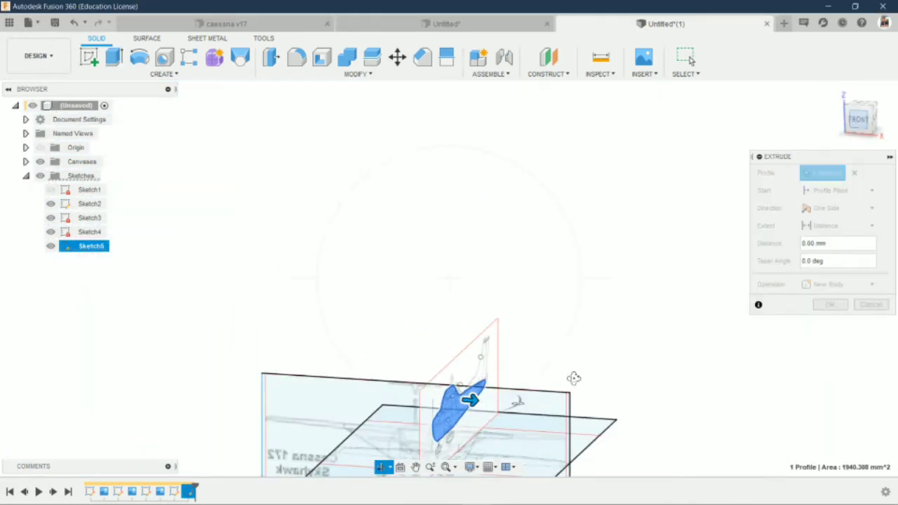
pyautogui.click(861, 117)
# - Extrude the fuselage profile symmetrically to 11 mm as a new component
pyautogui.click(839, 208)
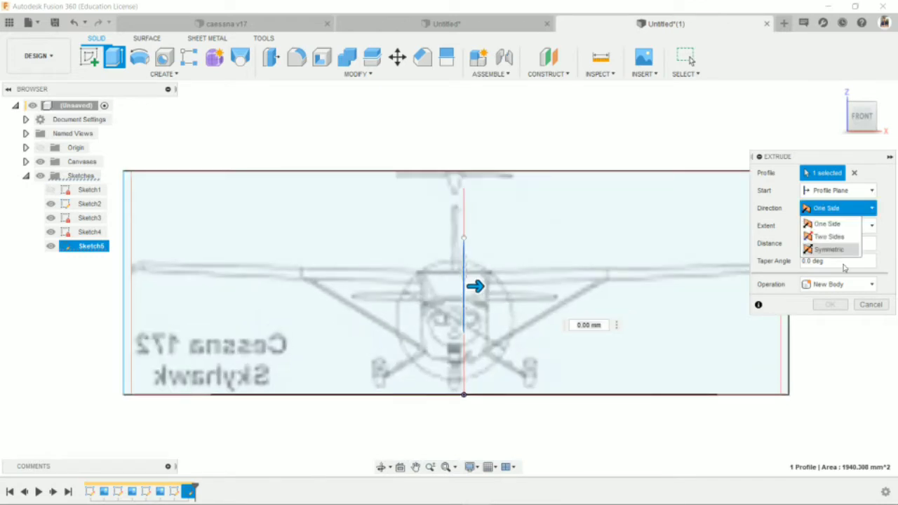
pyautogui.click(830, 249)
pyautogui.moveTo(449, 285); pyautogui.dragTo(416, 287)
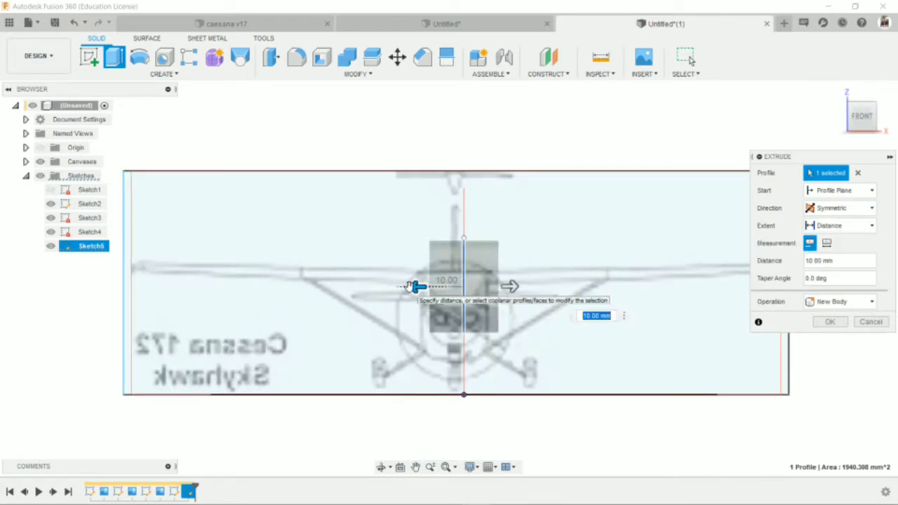
pyautogui.moveTo(414, 287); pyautogui.dragTo(400, 287)
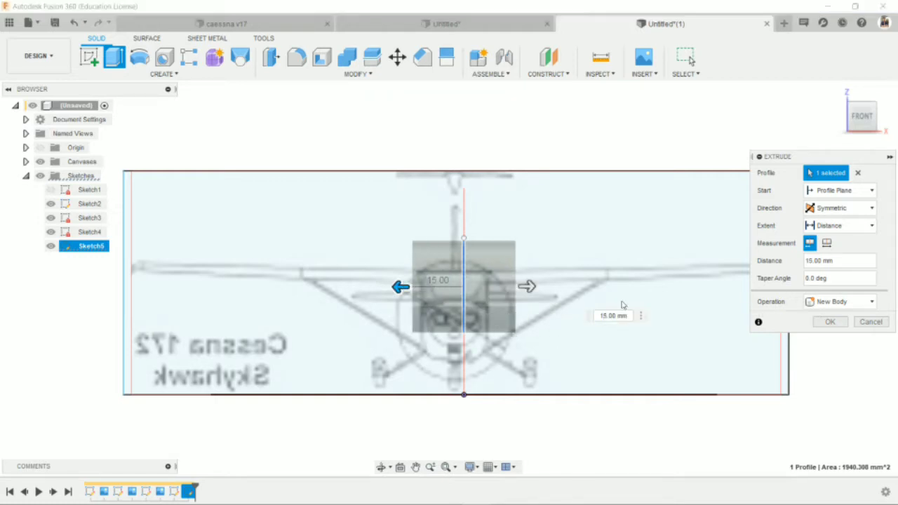
pyautogui.write('11')
pyautogui.press('Return')
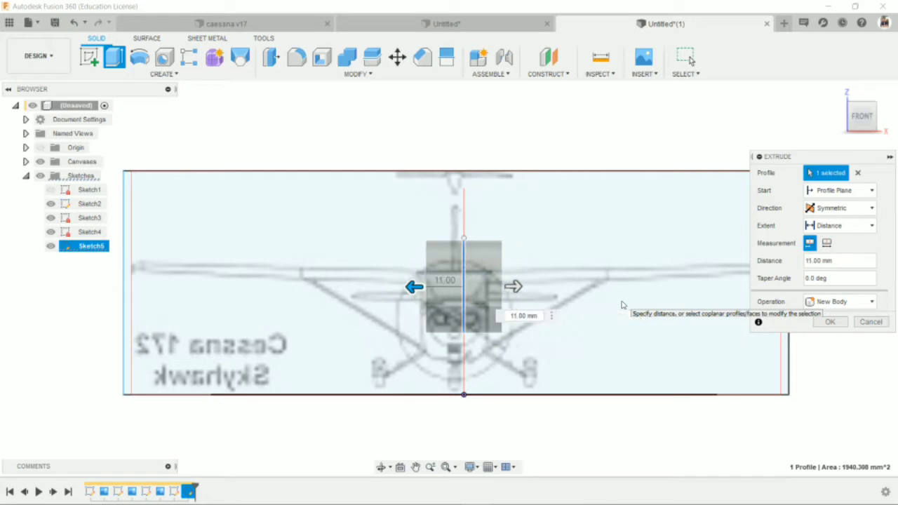
pyautogui.click(839, 301)
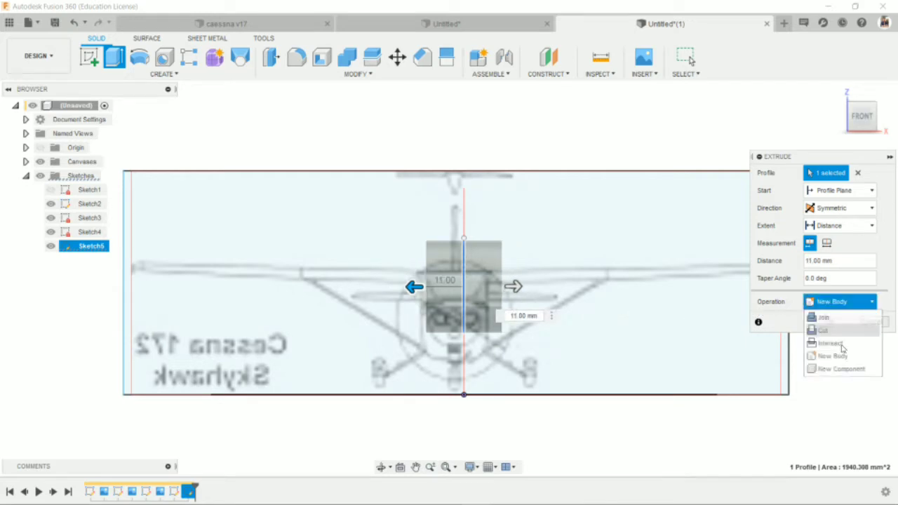
pyautogui.click(839, 368)
pyautogui.click(816, 322)
# - Move the fuselage body -2 mm along X
pyautogui.press('m')
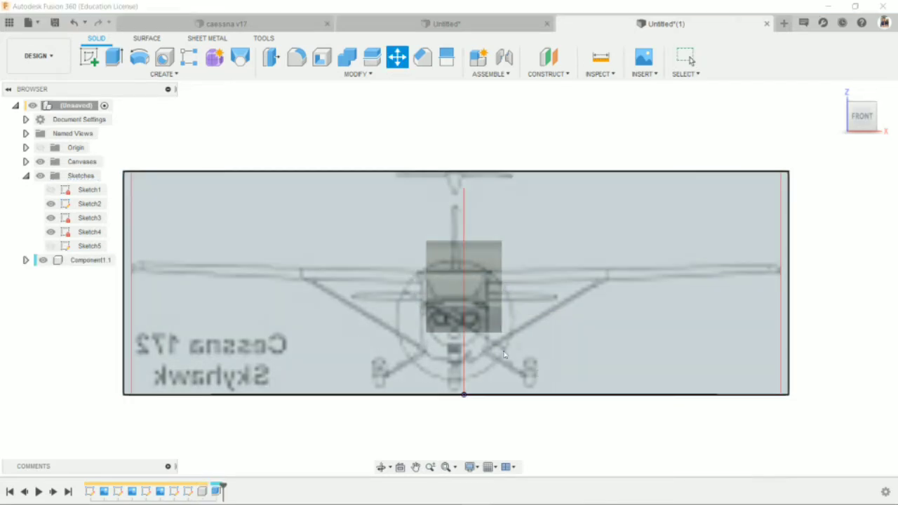
pyautogui.click(489, 281)
pyautogui.scroll(3, 490, 279)
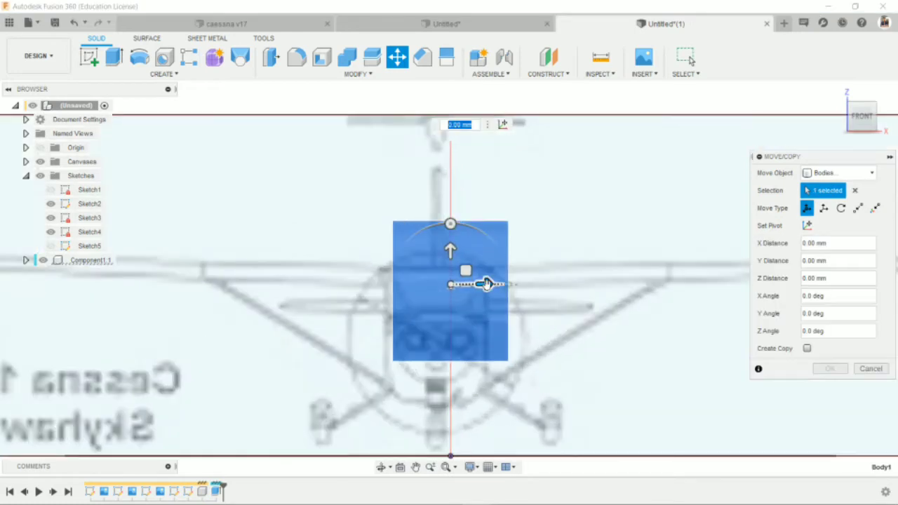
pyautogui.moveTo(481, 283); pyautogui.dragTo(465, 284)
pyautogui.scroll(1, 471, 283)
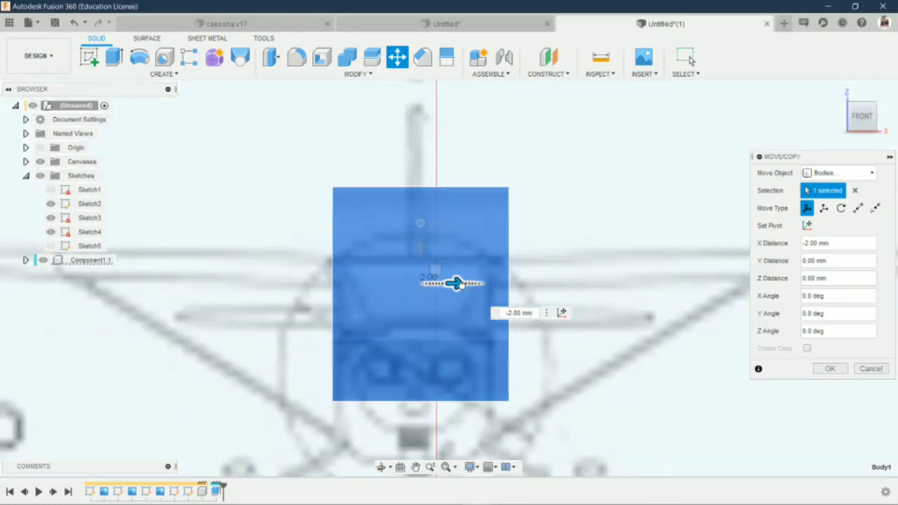
pyautogui.scroll(-2, 491, 291)
pyautogui.click(831, 368)
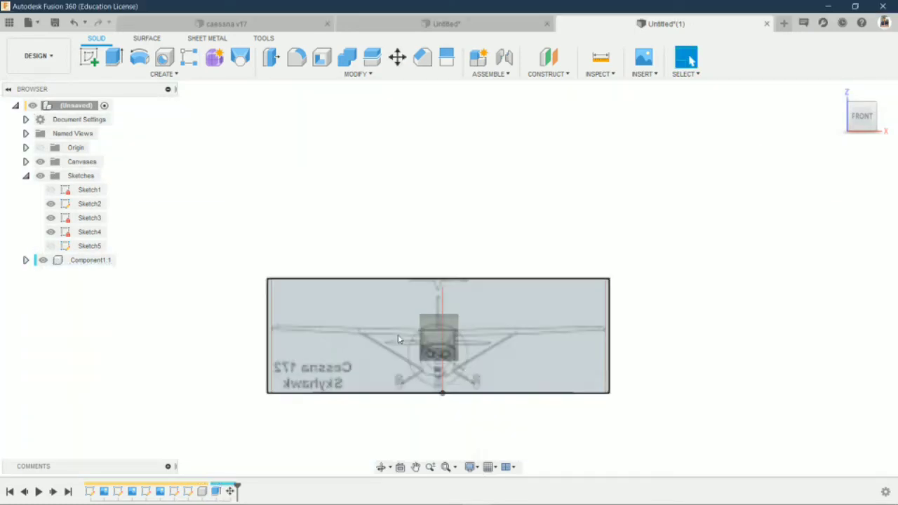
# - Hide Sketch2 and orbit to view the fuselage from the side
pyautogui.click(50, 208)
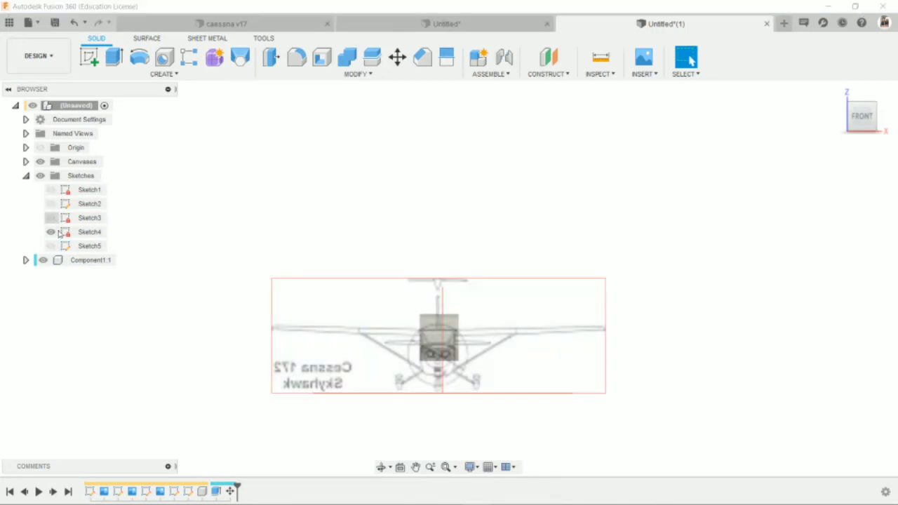
pyautogui.scroll(-2, 437, 367)
pyautogui.moveTo(401, 419)
pyautogui.mouseDown()
pyautogui.moveTo(413, 257)
pyautogui.moveTo(447, 247)
pyautogui.moveTo(385, 283)
pyautogui.moveTo(335, 385)
pyautogui.mouseUp()
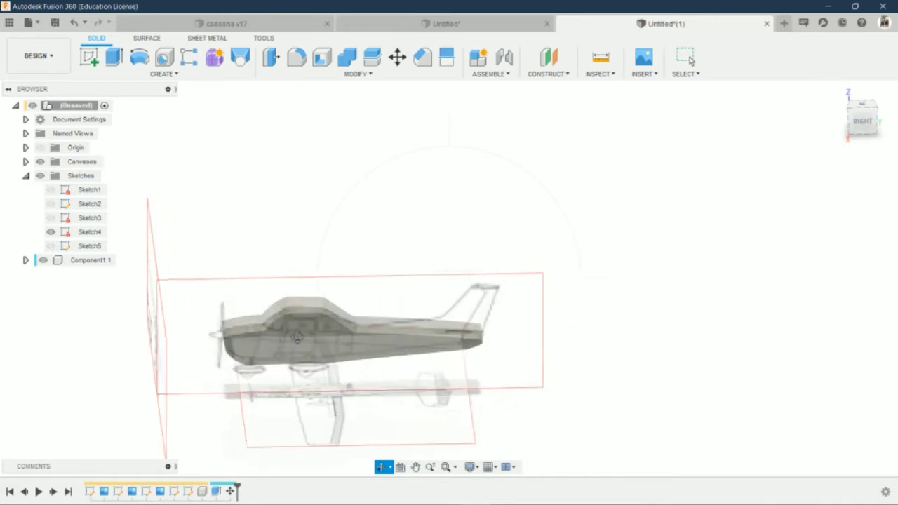
# - Start a new sketch on the top plane and zoom in on the fuselage
pyautogui.click(90, 58)
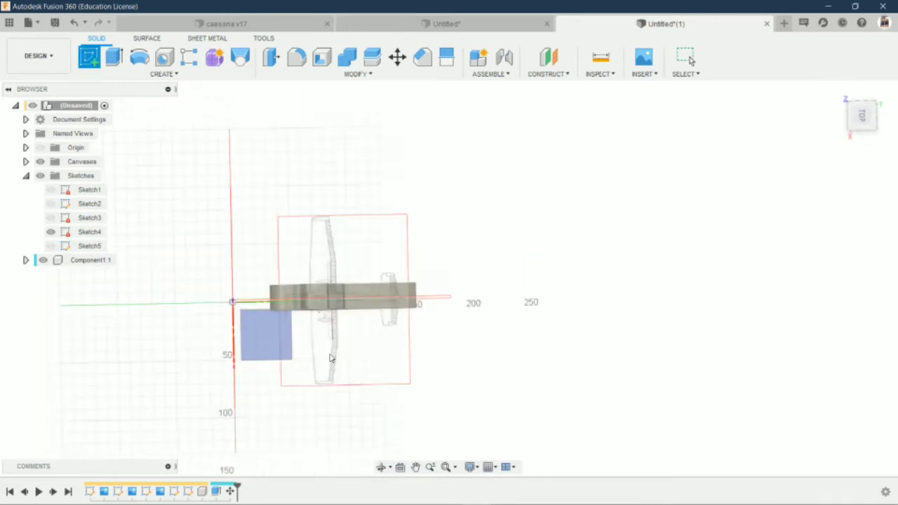
pyautogui.click(275, 339)
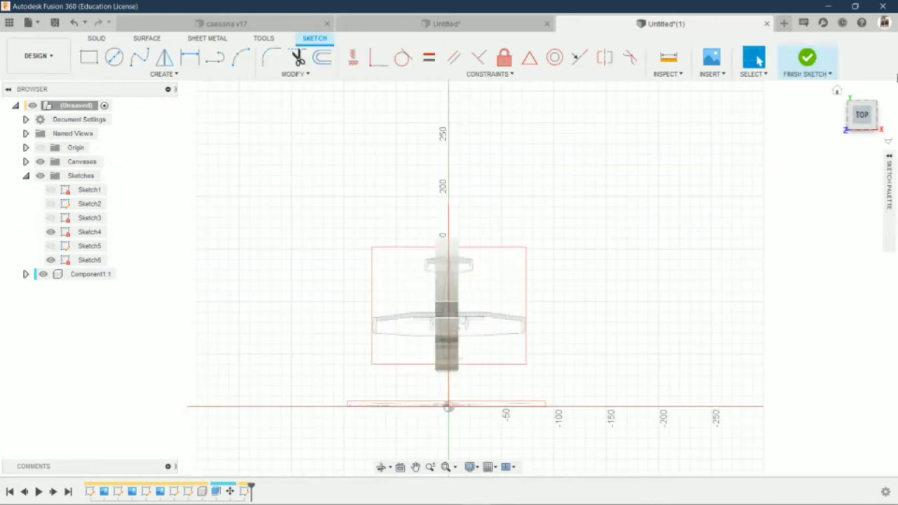
pyautogui.scroll(1, 473, 266)
pyautogui.scroll(5, 423, 287)
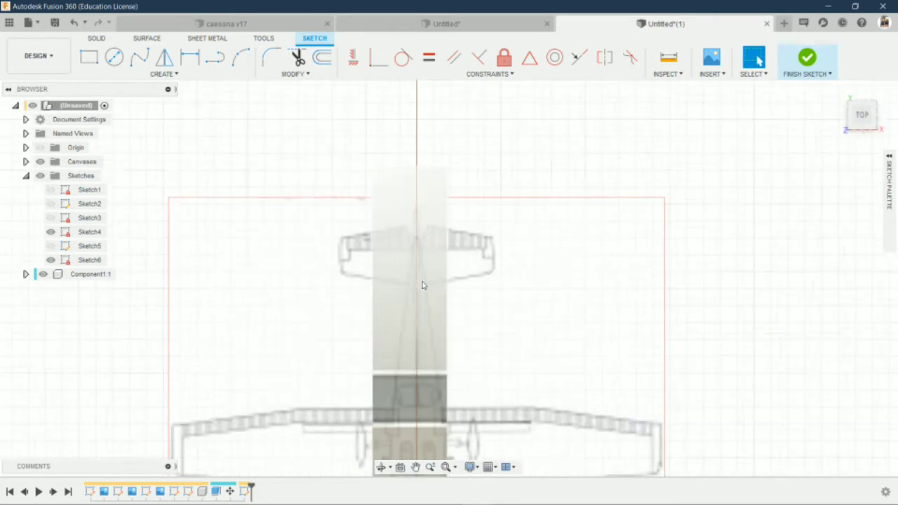
pyautogui.scroll(-2, 393, 363)
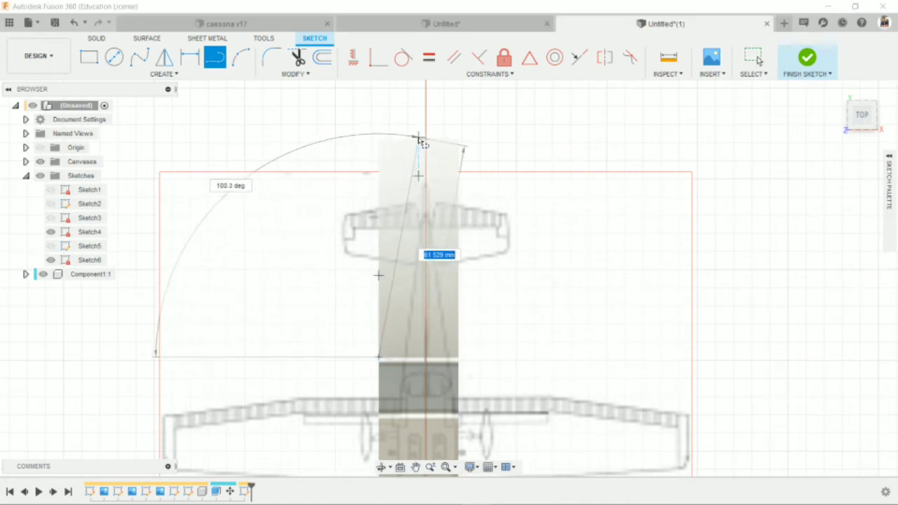
# - Draw a closed polygonal line profile over the fuselage, finish the sketch, and orbit to inspect it
pyautogui.click(419, 139)
pyautogui.click(459, 358)
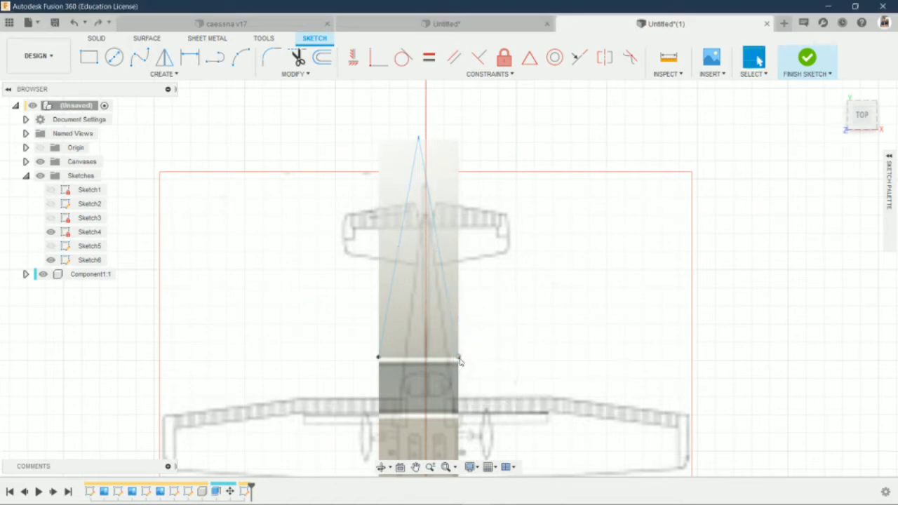
pyautogui.click(543, 308)
pyautogui.click(482, 111)
pyautogui.click(414, 111)
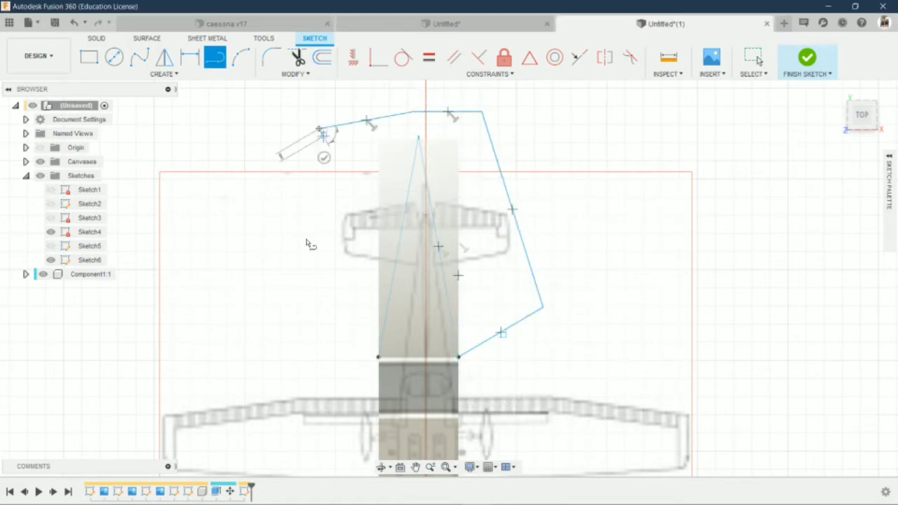
pyautogui.click(338, 348)
pyautogui.click(379, 358)
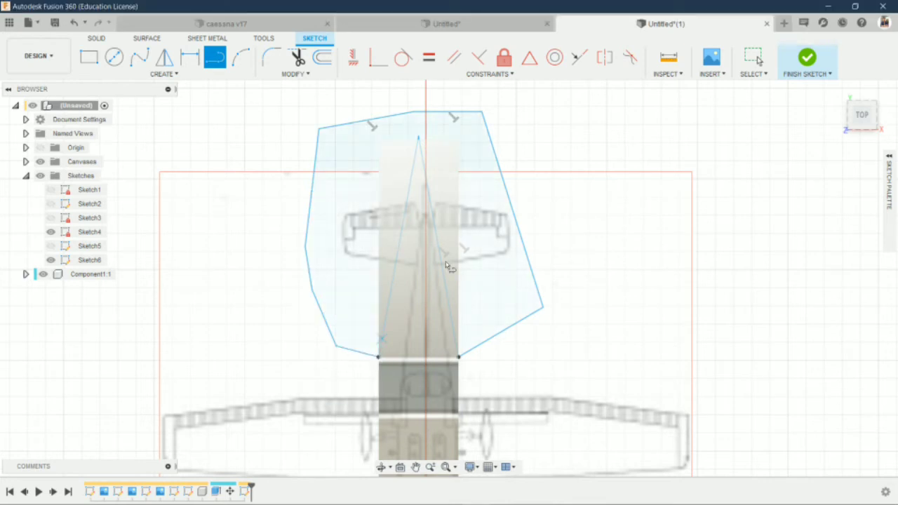
pyautogui.click(814, 74)
pyautogui.click(381, 466)
pyautogui.moveTo(393, 330); pyautogui.dragTo(370, 254)
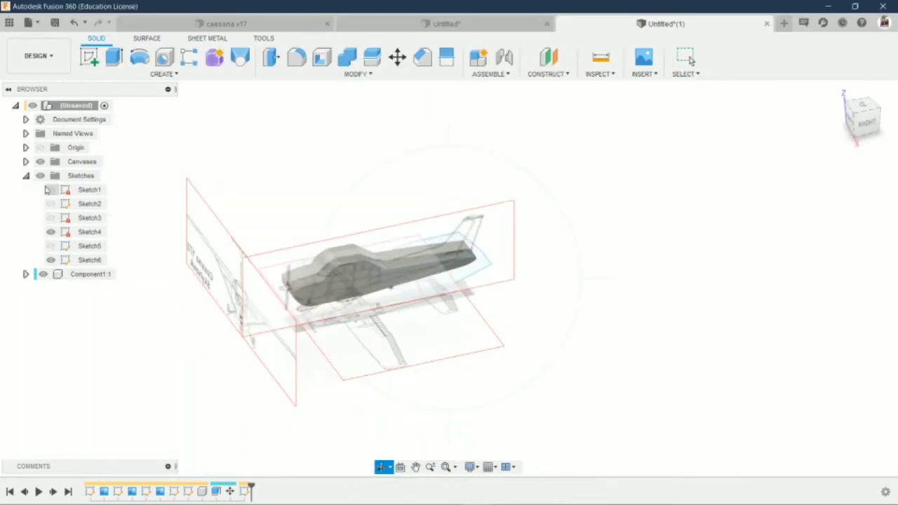
# - Hide the canvas images and select the Sketch6 tail profiles, including the lower face, for extrusion
pyautogui.click(39, 162)
pyautogui.press('e')
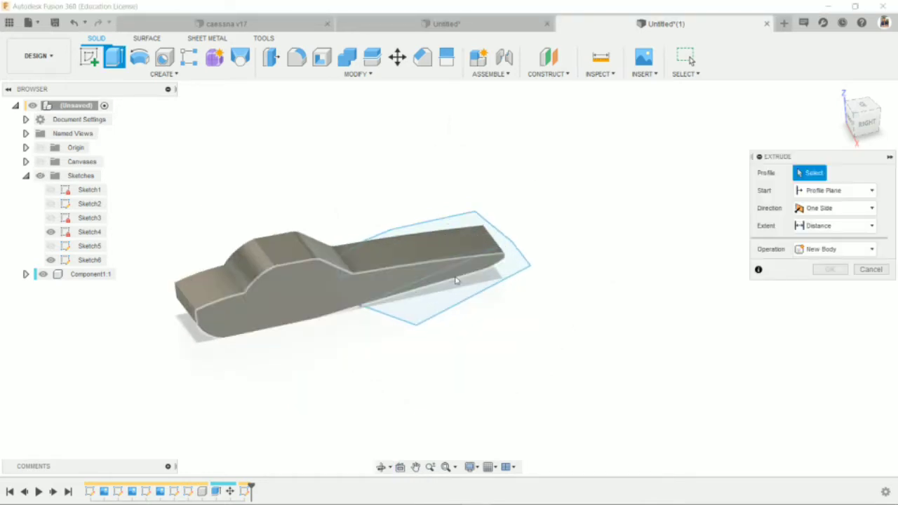
pyautogui.scroll(5, 476, 270)
pyautogui.click(476, 270)
pyautogui.scroll(2, 476, 271)
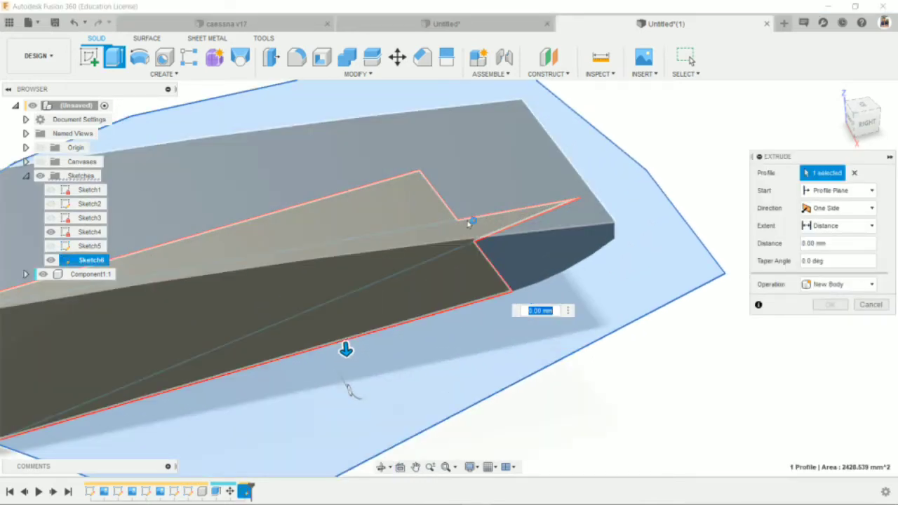
pyautogui.scroll(-5, 468, 218)
pyautogui.scroll(3, 525, 218)
pyautogui.click(863, 103)
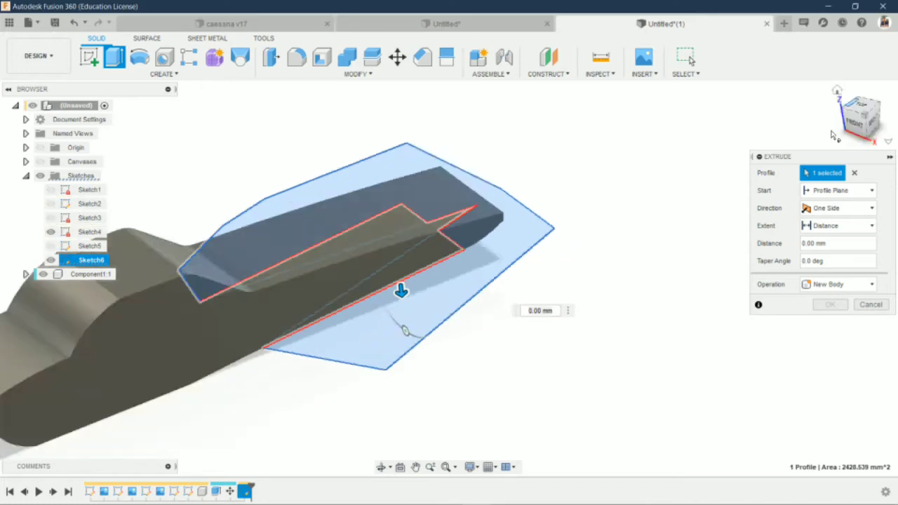
pyautogui.click(862, 106)
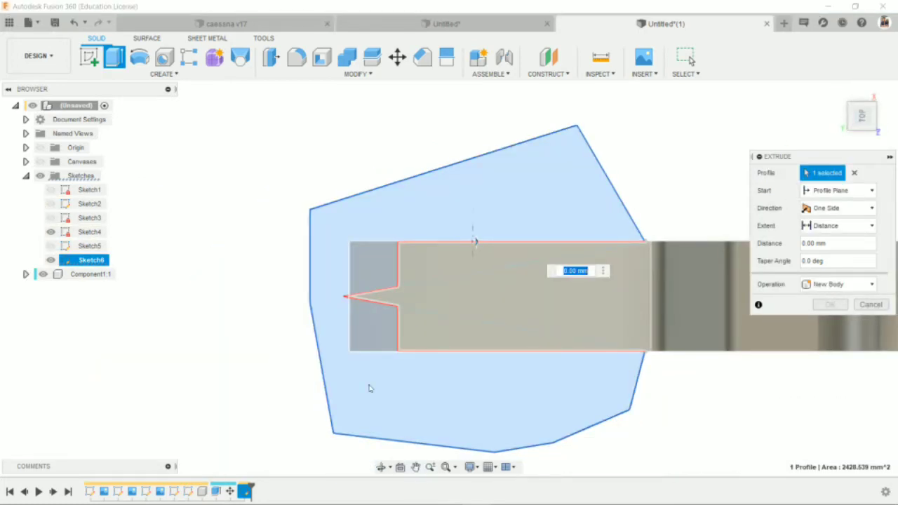
pyautogui.click(381, 467)
pyautogui.moveTo(450, 302); pyautogui.dragTo(411, 374)
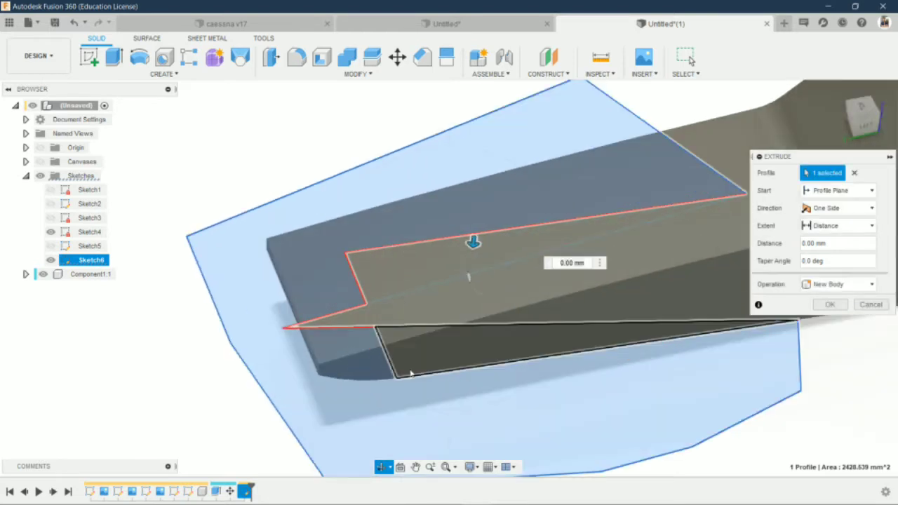
pyautogui.click(406, 368)
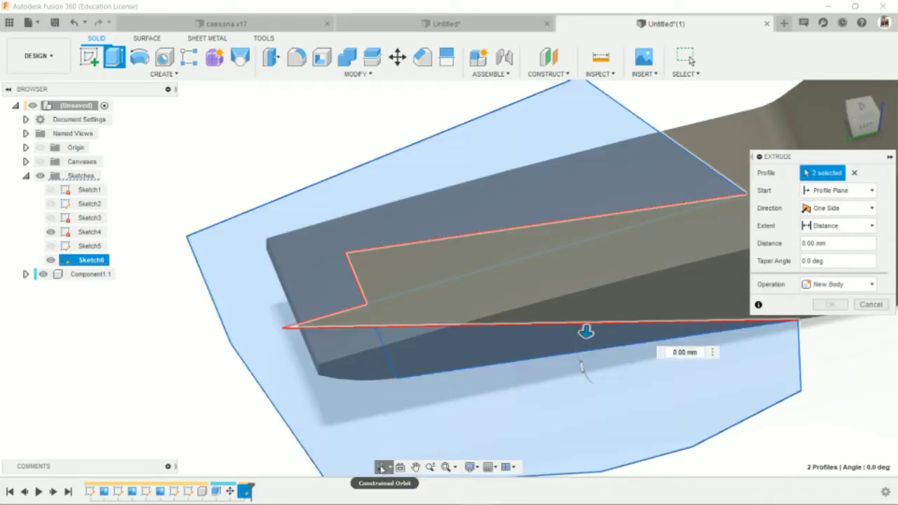
# - Orbit around the body to reach the remaining tail profile while the extrusion stays active
pyautogui.click(381, 467)
pyautogui.moveTo(576, 330); pyautogui.dragTo(491, 295)
pyautogui.press('Escape')
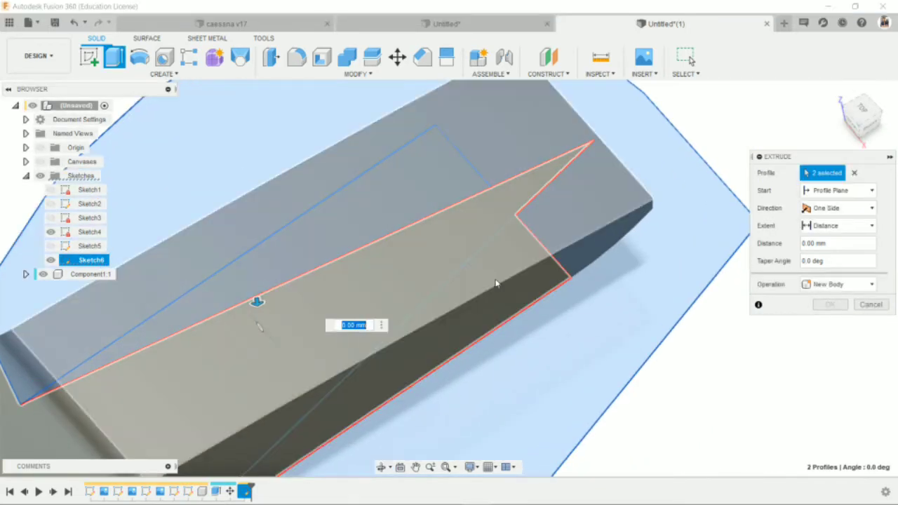
pyautogui.scroll(-5, 406, 421)
pyautogui.click(381, 467)
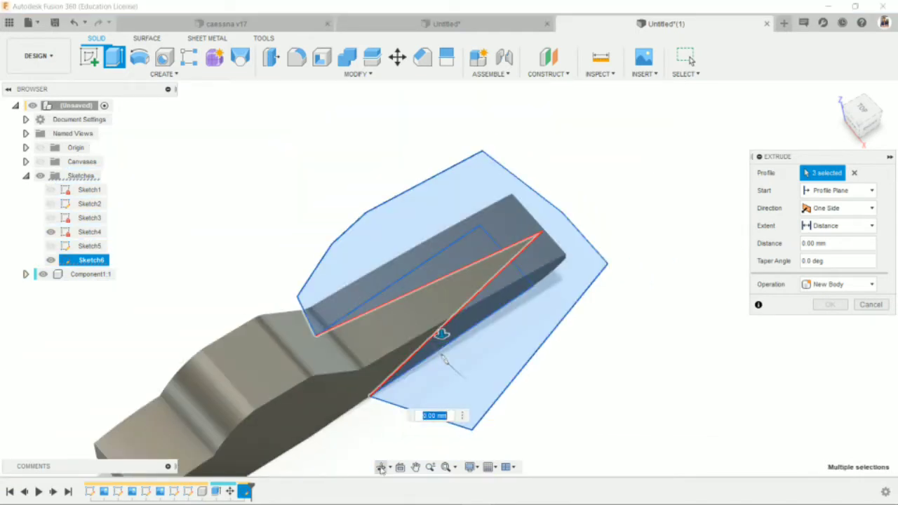
pyautogui.moveTo(435, 337); pyautogui.dragTo(360, 193)
pyautogui.press('Escape')
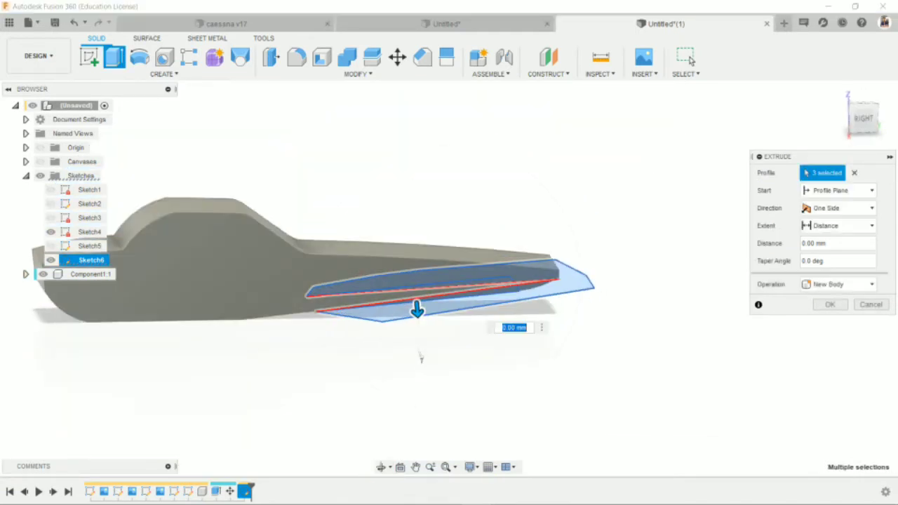
# - Cut the tail profiles symmetrically 30 mm and view the trimmed body from behind
pyautogui.click(830, 210)
pyautogui.click(822, 232)
pyautogui.moveTo(417, 309); pyautogui.dragTo(429, 450)
pyautogui.click(833, 340)
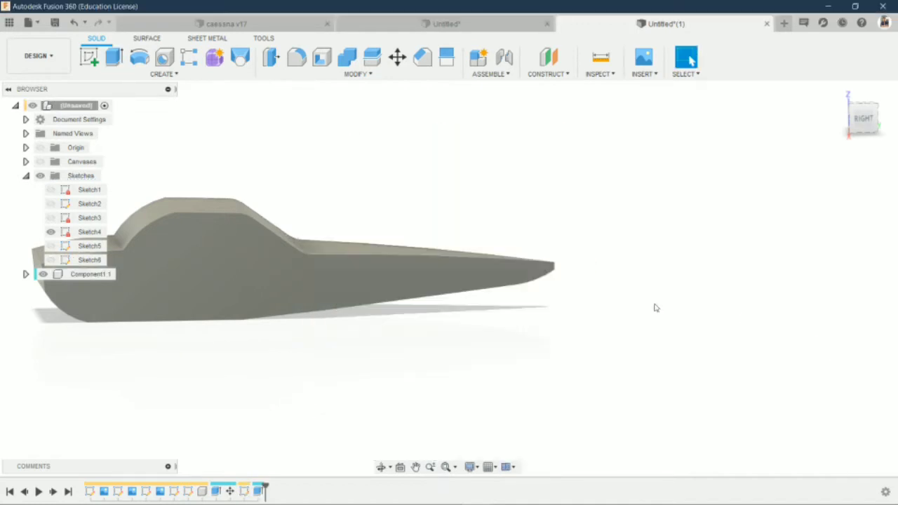
pyautogui.click(383, 469)
pyautogui.moveTo(459, 234)
pyautogui.mouseDown()
pyautogui.moveTo(381, 220)
pyautogui.moveTo(369, 233)
pyautogui.moveTo(407, 266)
pyautogui.moveTo(444, 249)
pyautogui.moveTo(368, 239)
pyautogui.moveTo(160, 103)
pyautogui.mouseUp()
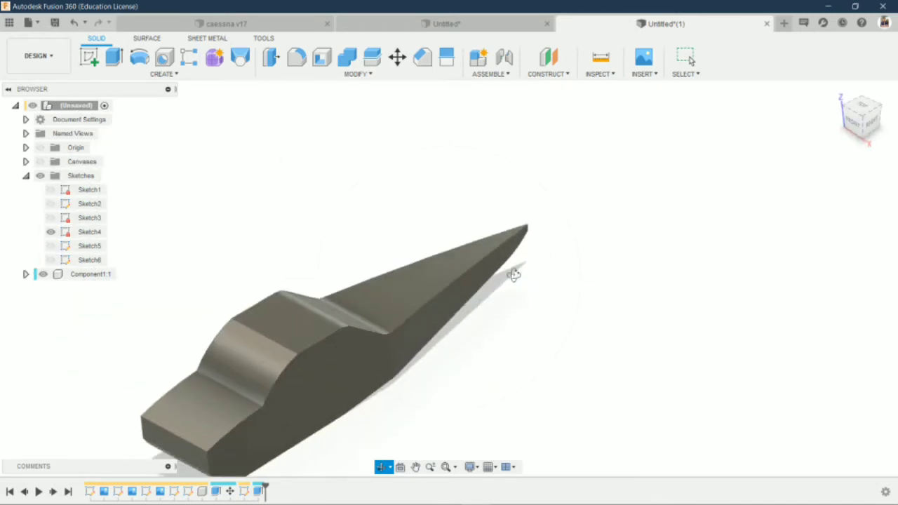
pyautogui.click(89, 56)
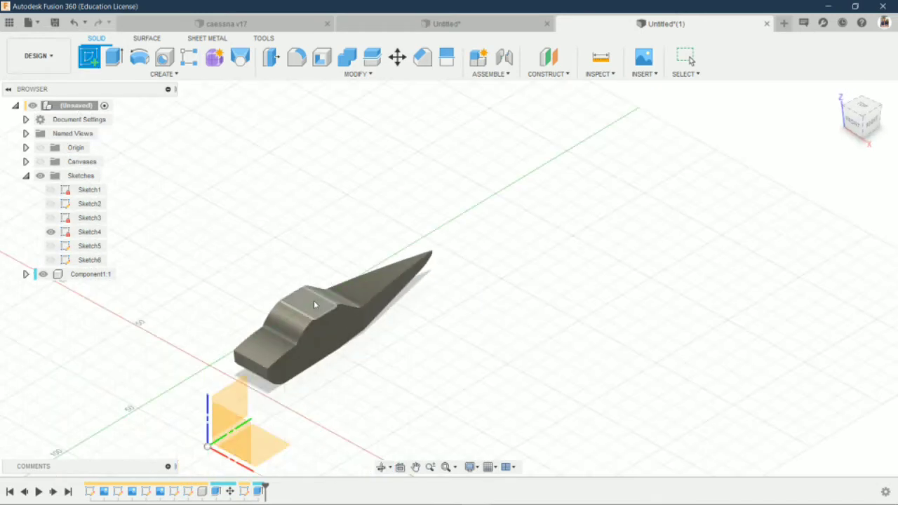
# - Start a new sketch on the body plane and draw a line along the body's top edge
pyautogui.click(315, 301)
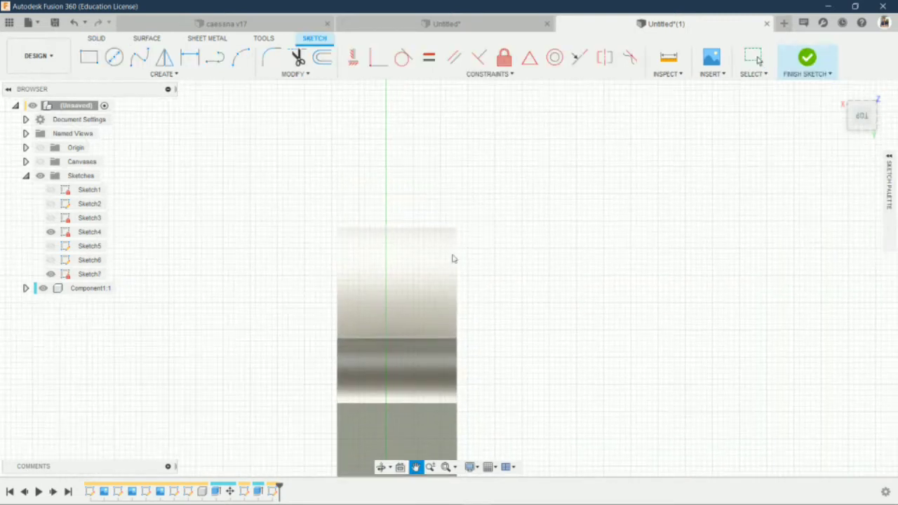
pyautogui.click(337, 340)
pyautogui.press('Escape')
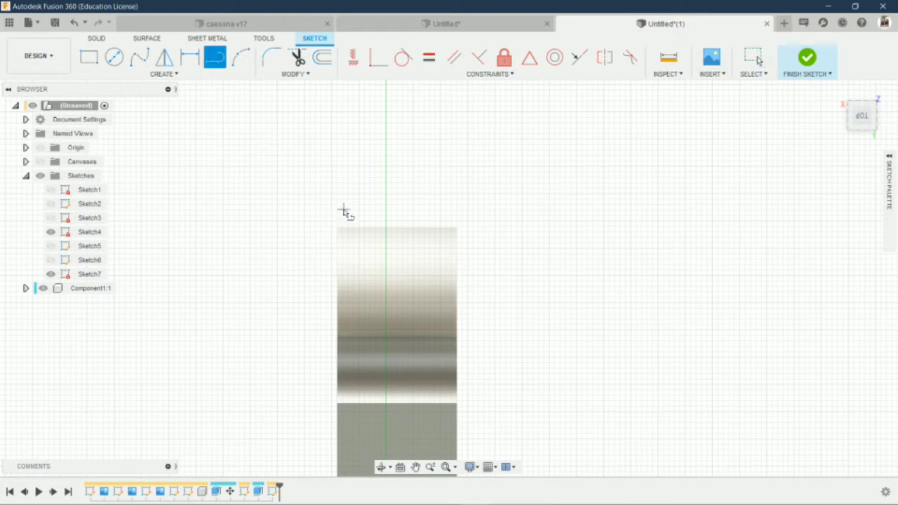
pyautogui.click(337, 227)
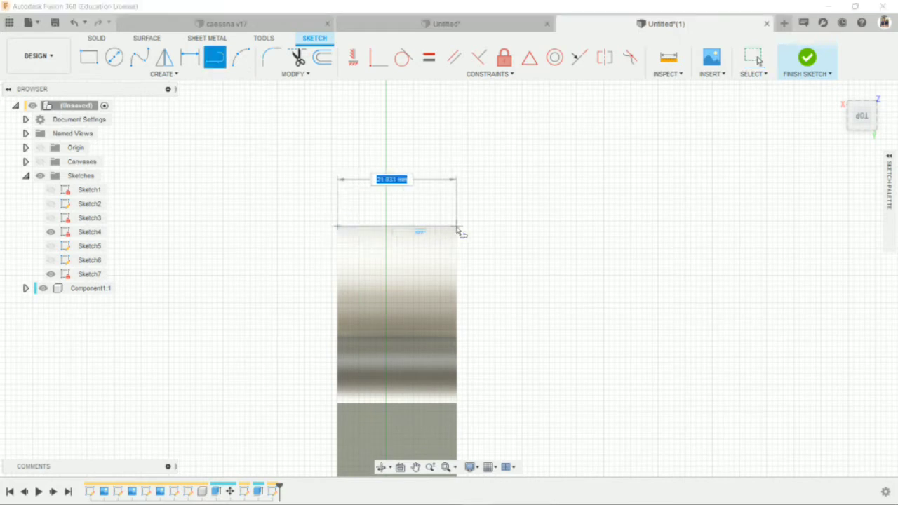
pyautogui.click(457, 228)
pyautogui.press('Escape')
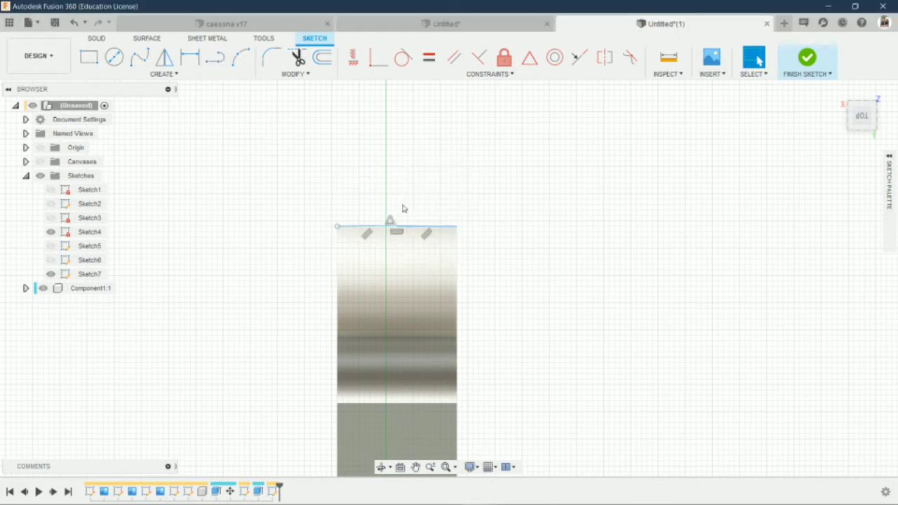
# - Draw a 5.483 mm segment rightward from the top line's middle point
pyautogui.scroll(2, 404, 218)
pyautogui.click(217, 61)
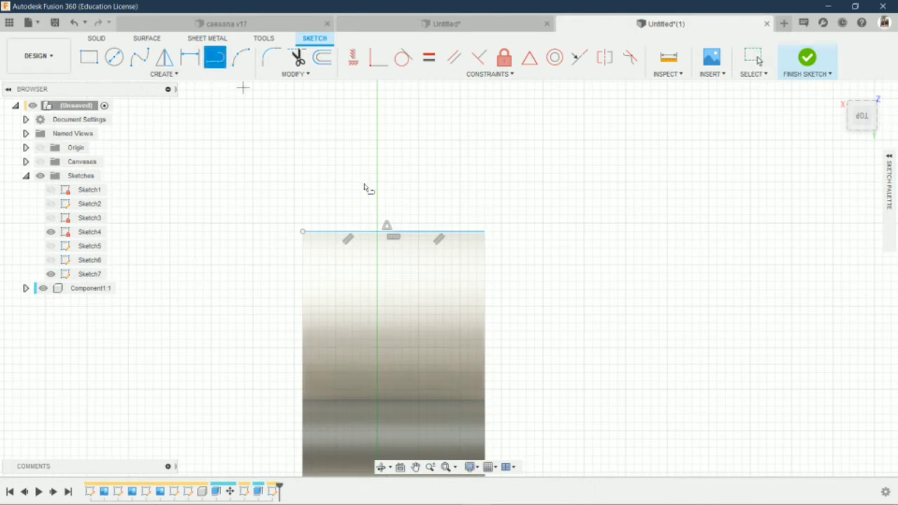
pyautogui.click(393, 231)
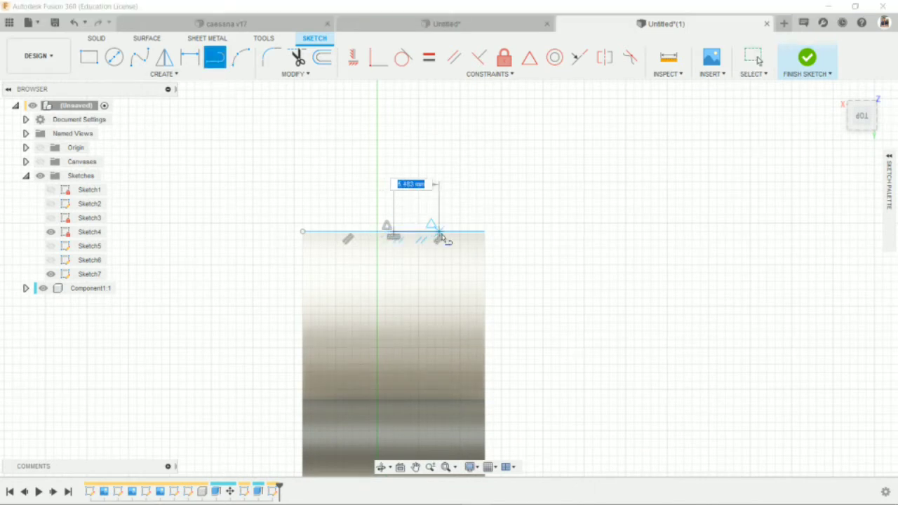
pyautogui.click(440, 236)
pyautogui.click(394, 235)
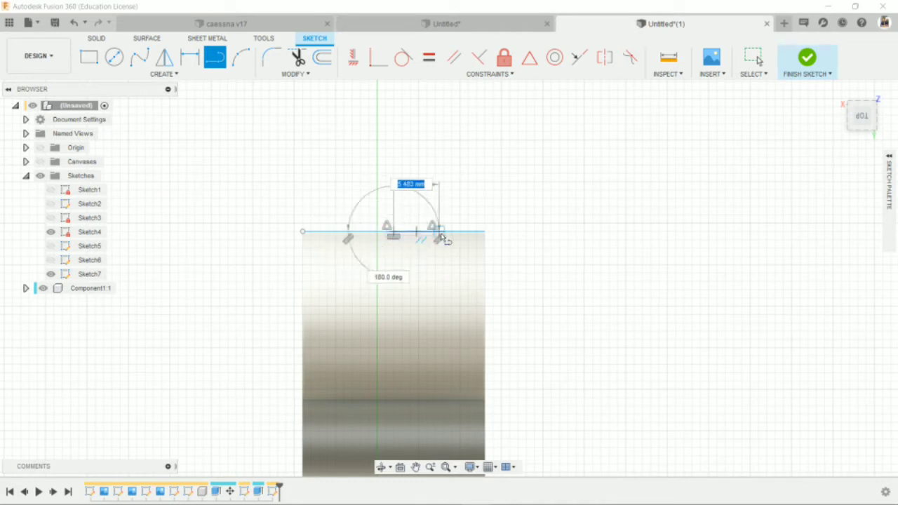
pyautogui.press('Escape')
# - Draw a 5.438 mm segment leftward from the top line's middle point
pyautogui.press('l')
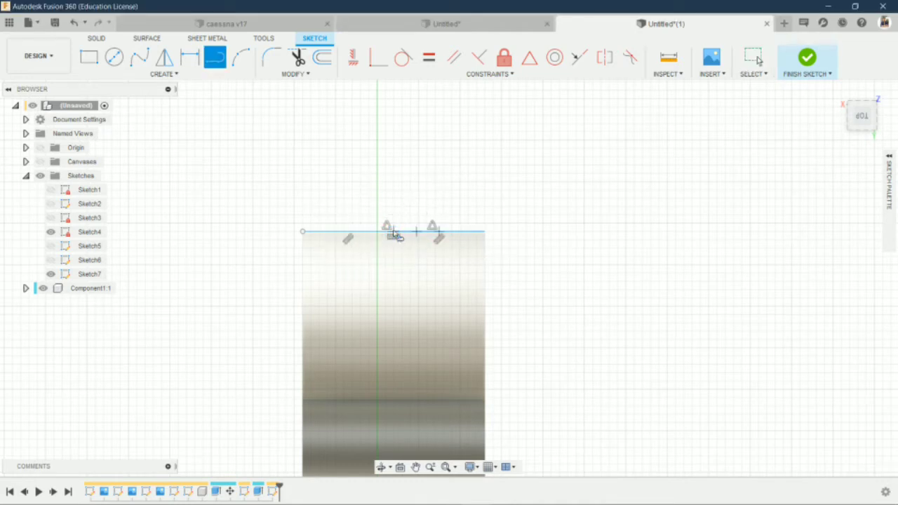
pyautogui.click(394, 235)
pyautogui.press('Escape')
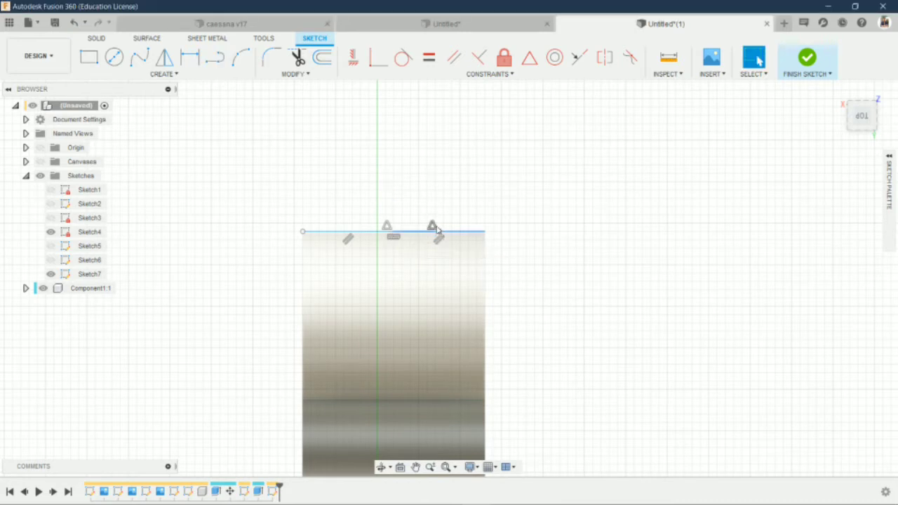
pyautogui.press('l')
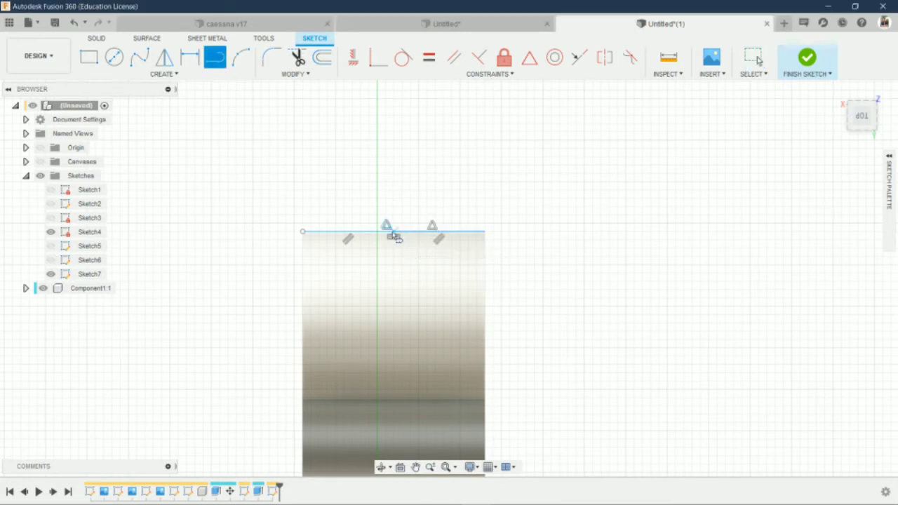
pyautogui.moveTo(393, 235); pyautogui.dragTo(346, 231)
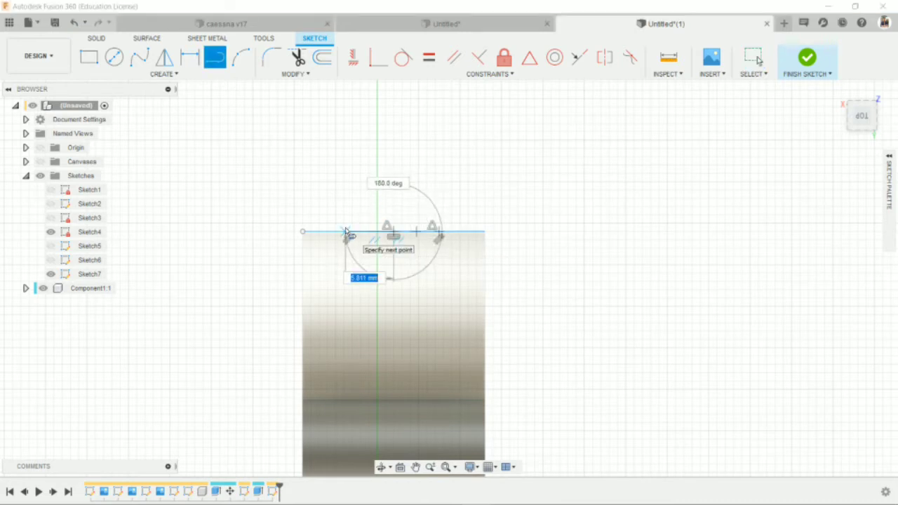
pyautogui.write('38')
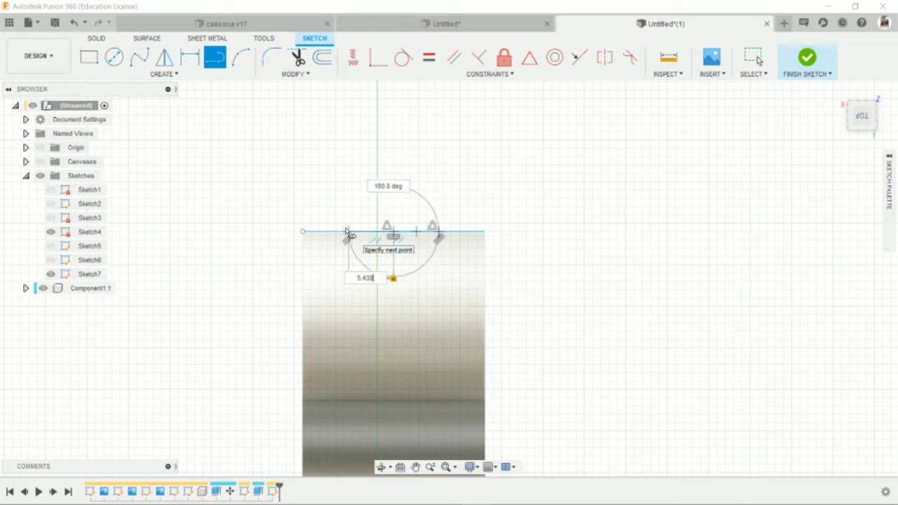
pyautogui.press('Escape')
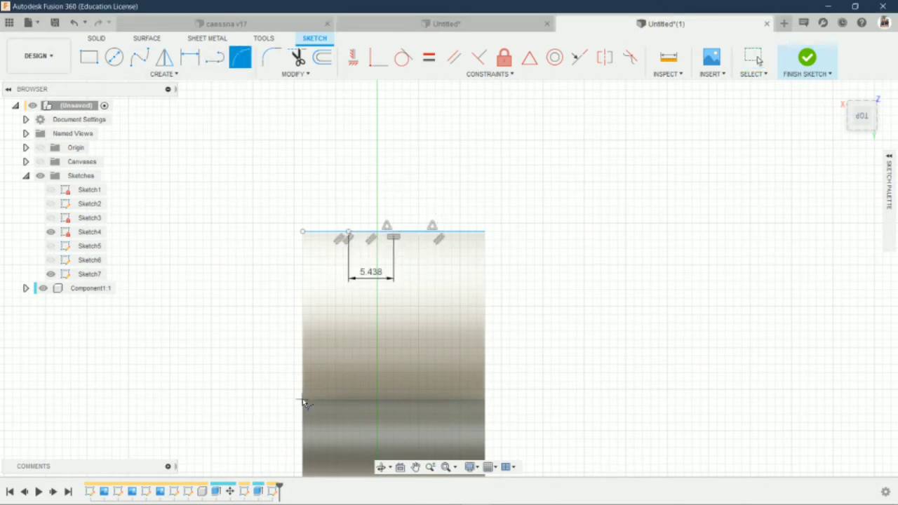
pyautogui.press('Escape')
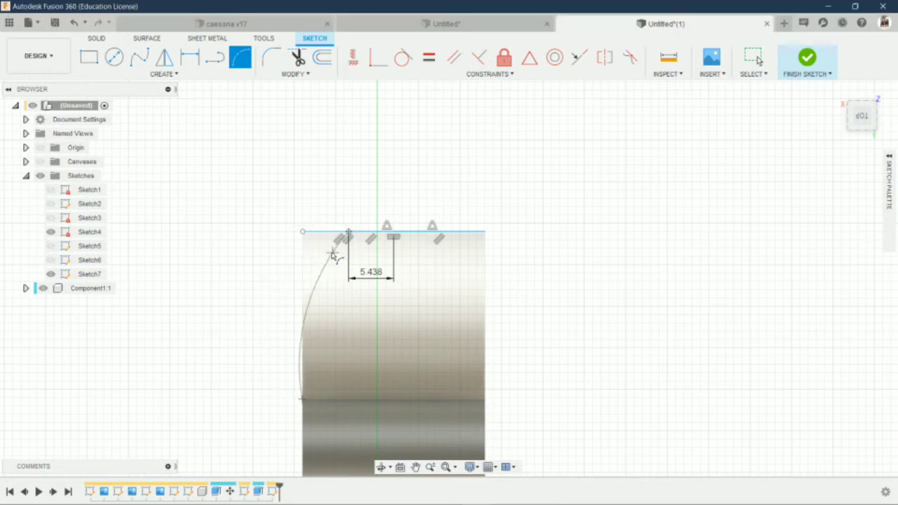
# - Draw an outline section to the left of the body
pyautogui.click(442, 239)
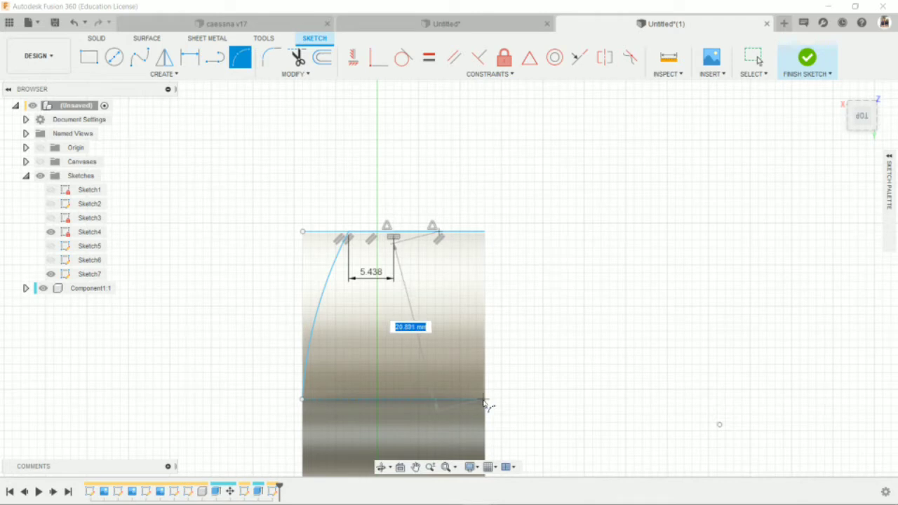
pyautogui.press('Escape')
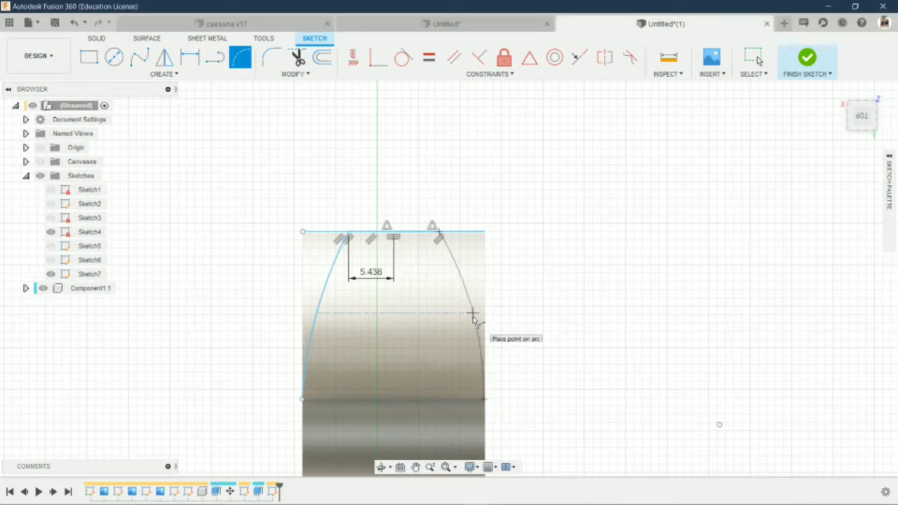
pyautogui.scroll(-1, 473, 322)
pyautogui.click(215, 58)
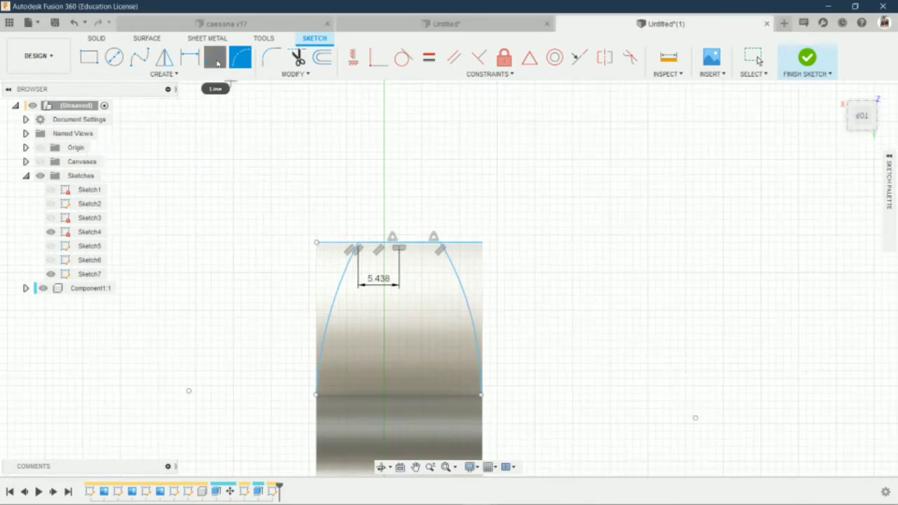
pyautogui.click(172, 317)
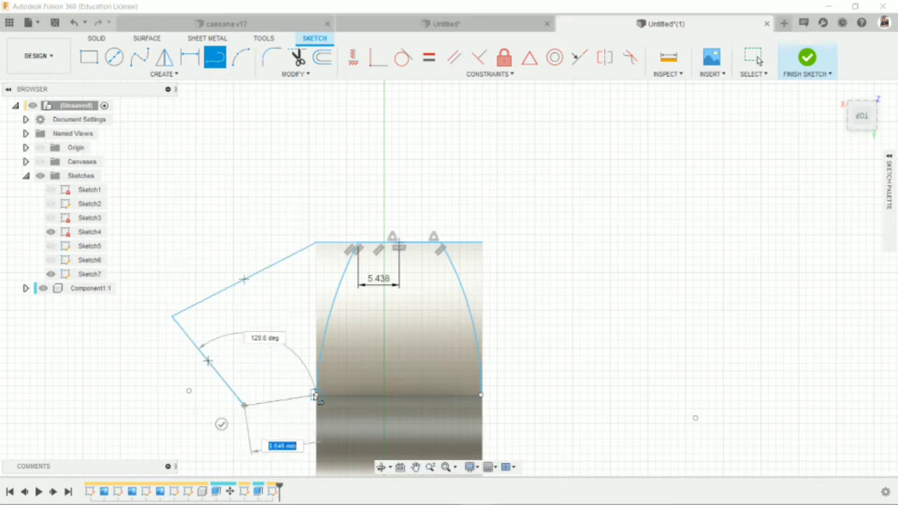
pyautogui.click(244, 405)
# - Draw a closed line chain around the body's right, top and upper-left sides
pyautogui.click(483, 395)
pyautogui.click(606, 377)
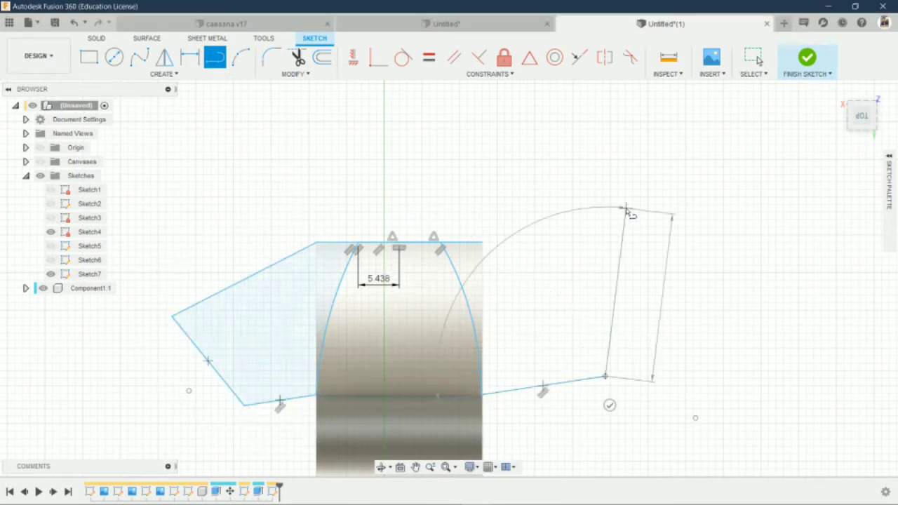
pyautogui.click(626, 208)
pyautogui.click(455, 163)
pyautogui.click(320, 163)
pyautogui.click(294, 186)
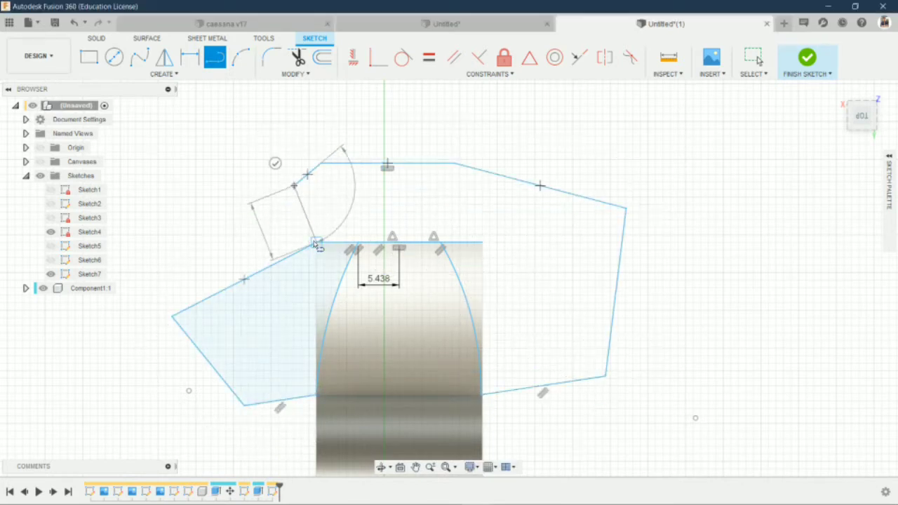
pyautogui.click(315, 244)
pyautogui.press('Escape')
# - Delete the extra line along the body top to merge the profiles, and finish the sketch
pyautogui.click(344, 244)
pyautogui.press('Delete')
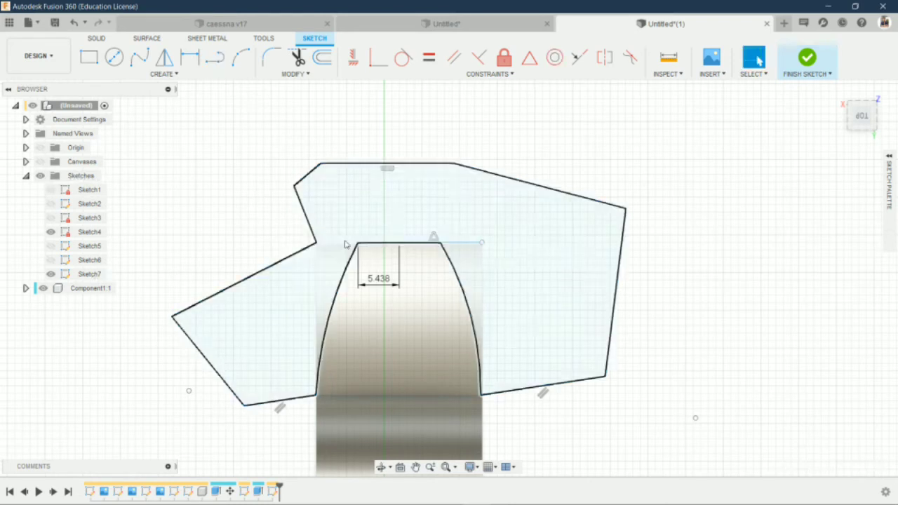
pyautogui.click(807, 57)
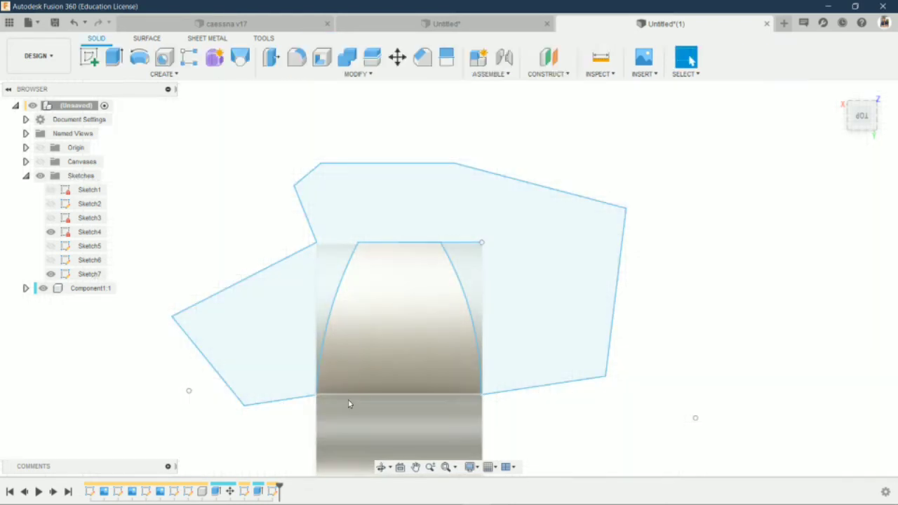
# - Cut the merged outline profile -50 mm and orbit to inspect the reshaped fuselage
pyautogui.press('e')
pyautogui.click(531, 285)
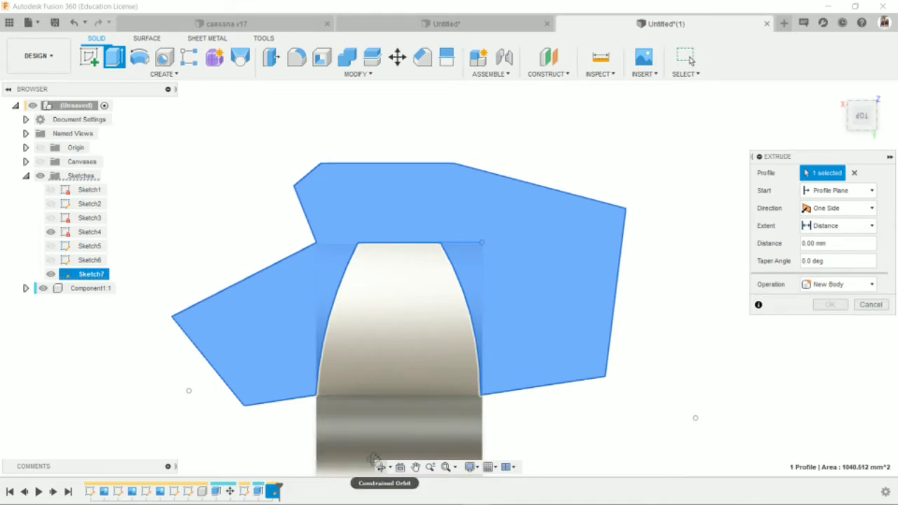
pyautogui.moveTo(451, 247)
pyautogui.keyDown('shift'); pyautogui.mouseDown(button='middle')
pyautogui.moveTo(467, 336)
pyautogui.moveTo(496, 343)
pyautogui.moveTo(461, 242)
pyautogui.mouseUp(button='middle'); pyautogui.keyUp('shift')
pyautogui.write('-50')
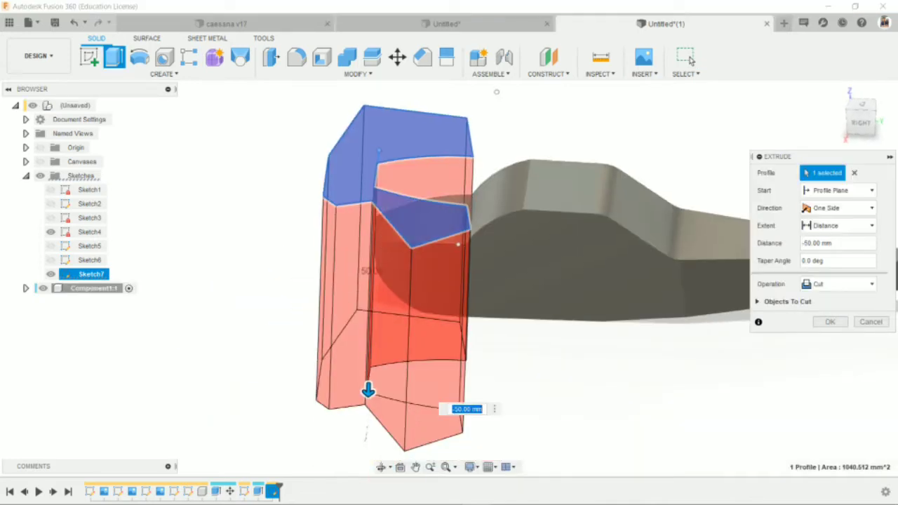
pyautogui.press('Return')
pyautogui.click(384, 466)
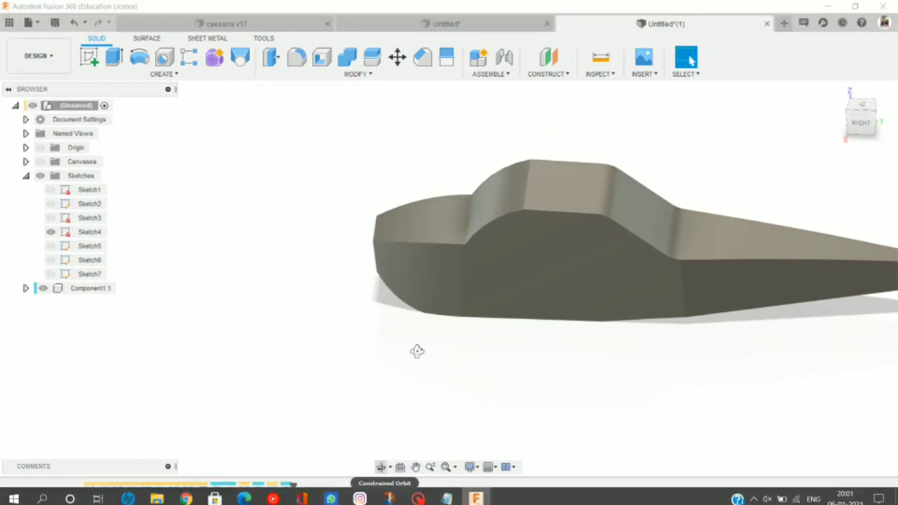
pyautogui.moveTo(417, 351)
pyautogui.mouseDown()
pyautogui.moveTo(553, 189)
pyautogui.moveTo(573, 203)
pyautogui.moveTo(526, 315)
pyautogui.moveTo(517, 288)
pyautogui.moveTo(436, 219)
pyautogui.moveTo(391, 203)
pyautogui.moveTo(493, 180)
pyautogui.moveTo(565, 201)
pyautogui.moveTo(539, 214)
pyautogui.moveTo(492, 267)
pyautogui.mouseUp()
pyautogui.click(384, 467)
pyautogui.scroll(5, 311, 354)
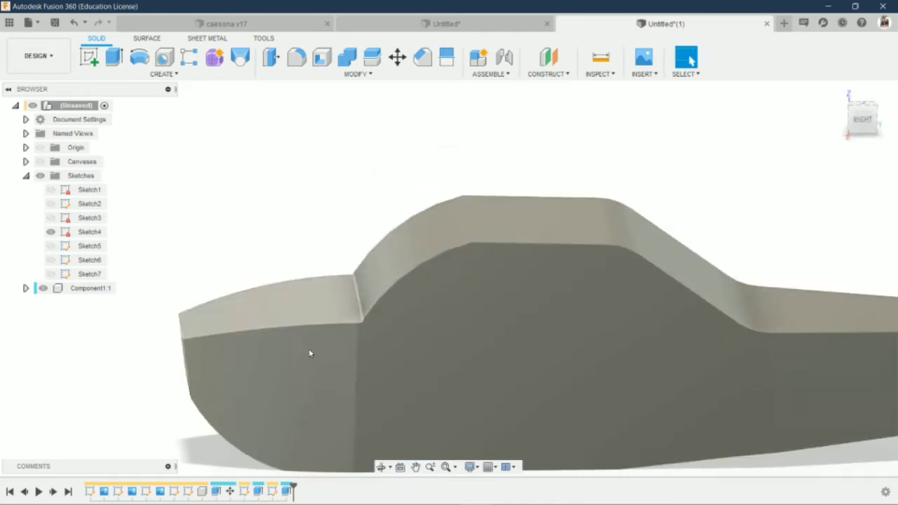
pyautogui.click(380, 467)
pyautogui.moveTo(386, 325); pyautogui.dragTo(404, 347)
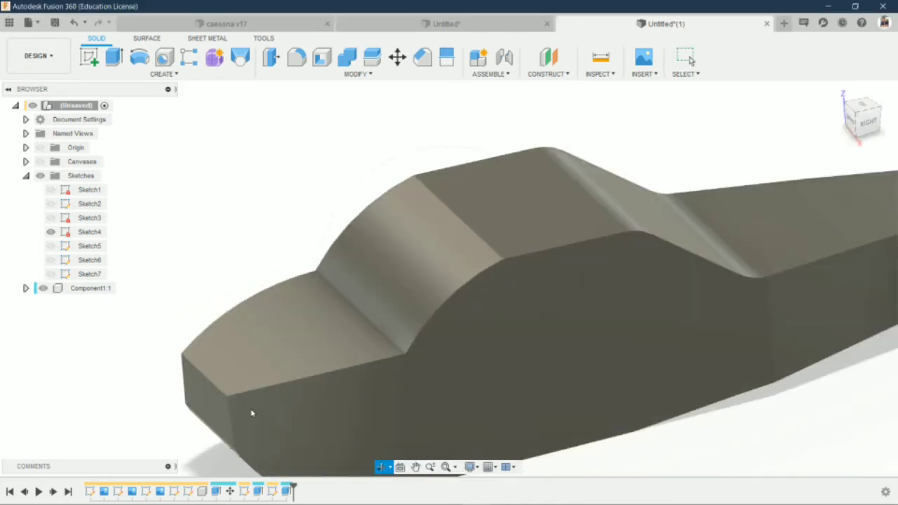
# - Round the two hood edges and the windshield's upper edge with a 1 mm fillet
pyautogui.press('f')
pyautogui.click(299, 380)
pyautogui.click(249, 303)
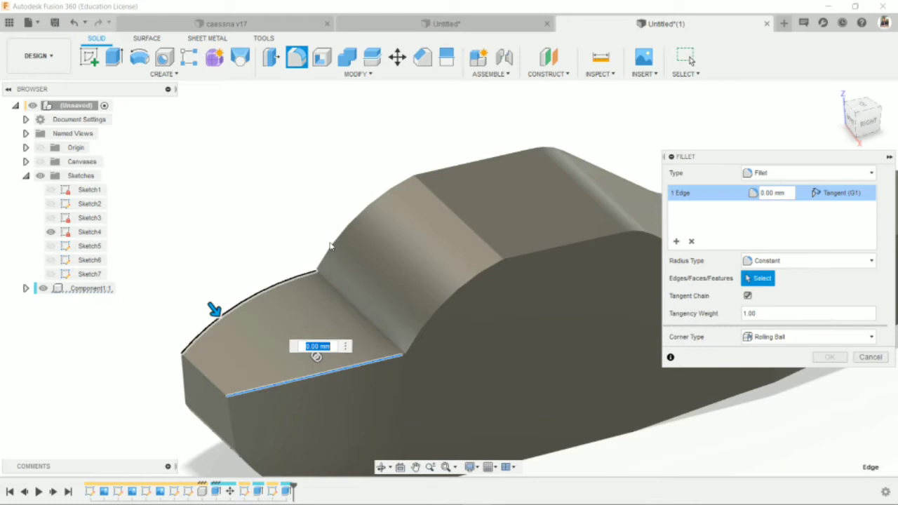
pyautogui.click(376, 253)
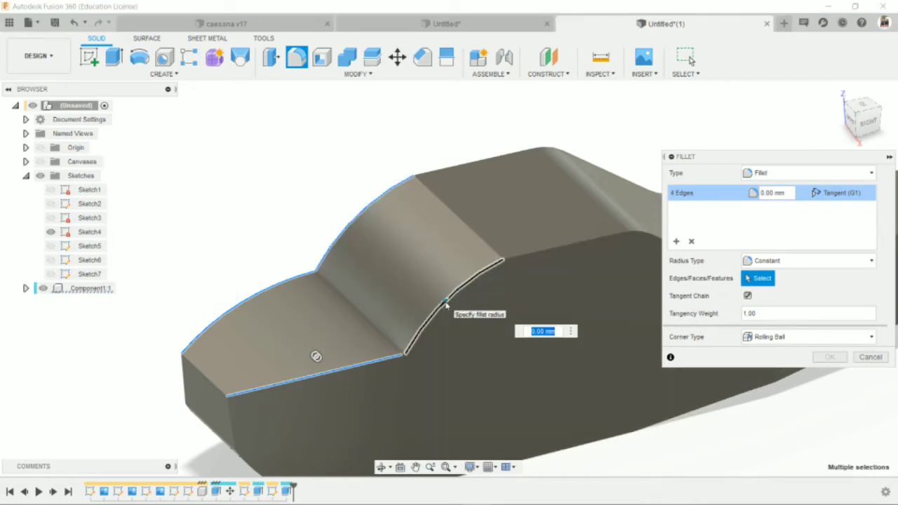
pyautogui.write('1')
pyautogui.press('Return')
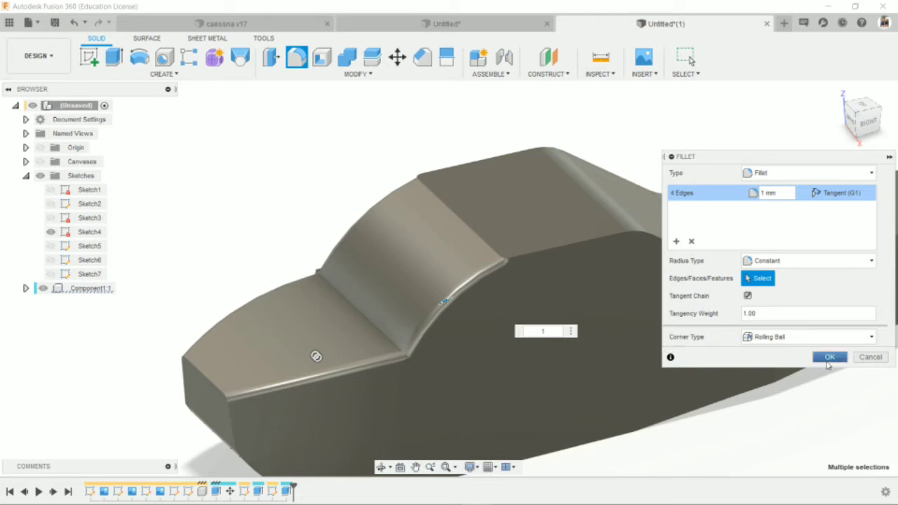
pyautogui.click(829, 358)
pyautogui.scroll(2, 553, 283)
# - Round the cabin's top ridge and lower rear cabin edges with a 1 mm fillet
pyautogui.press('f')
pyautogui.scroll(2, 552, 282)
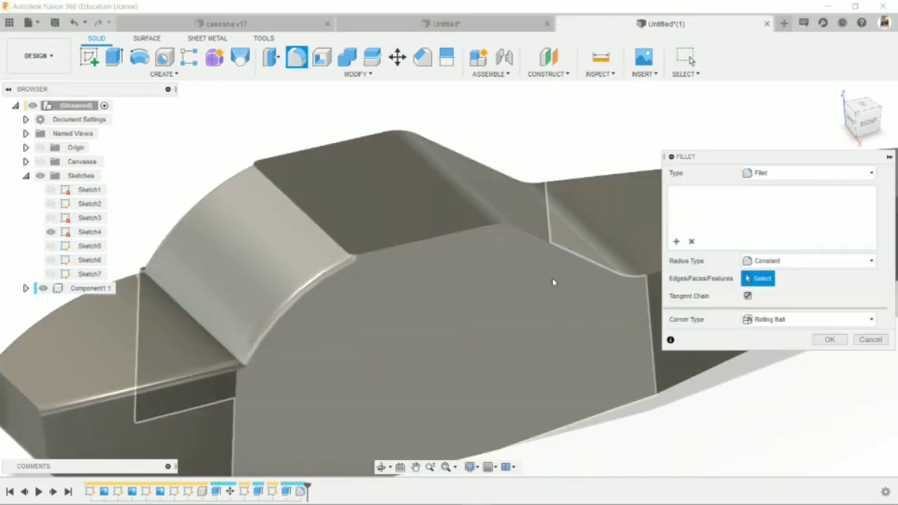
pyautogui.keyDown('shift'); pyautogui.moveTo(552, 283); pyautogui.dragTo(496, 183, button='middle'); pyautogui.keyUp('shift')
pyautogui.click(466, 161)
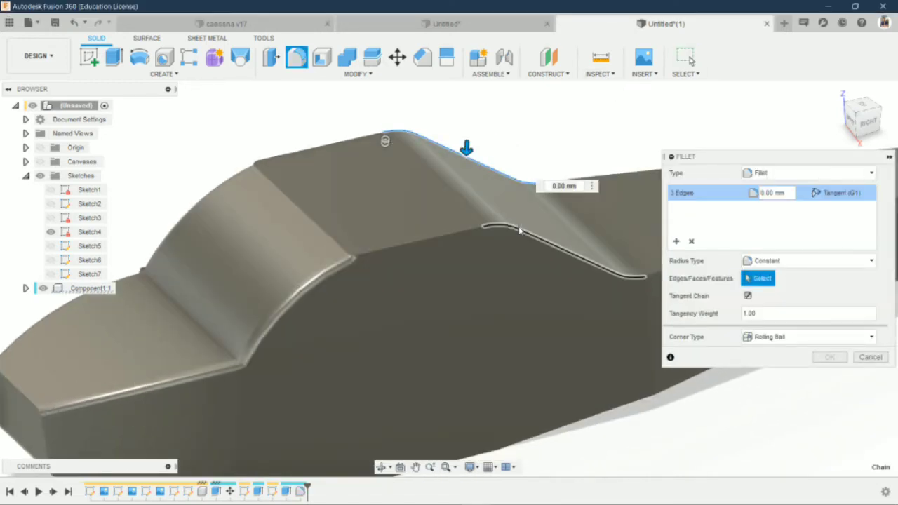
pyautogui.click(519, 230)
pyautogui.write('1')
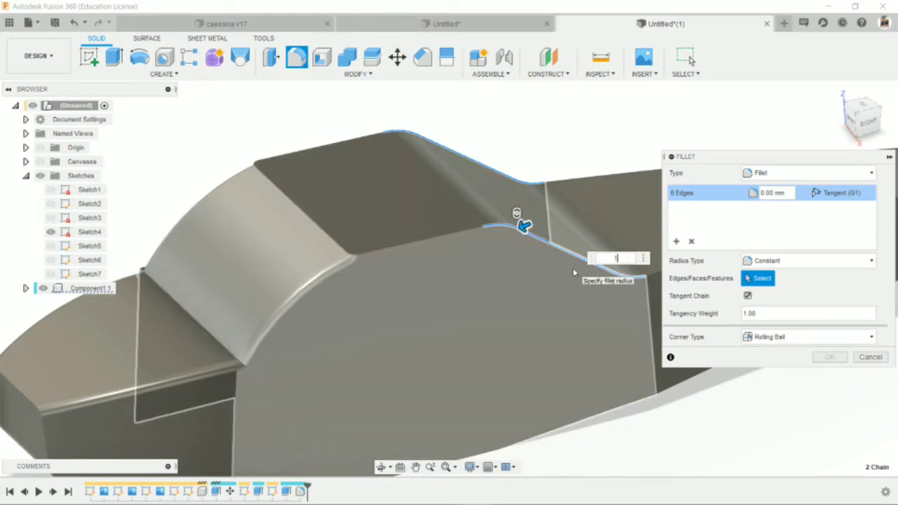
pyautogui.keyDown('shift'); pyautogui.moveTo(572, 268); pyautogui.dragTo(601, 308, button='middle'); pyautogui.keyUp('shift')
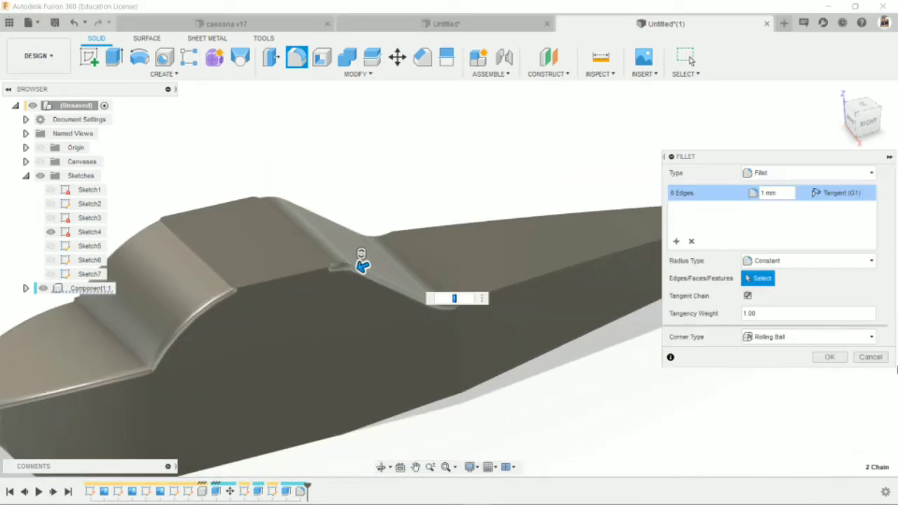
pyautogui.click(830, 358)
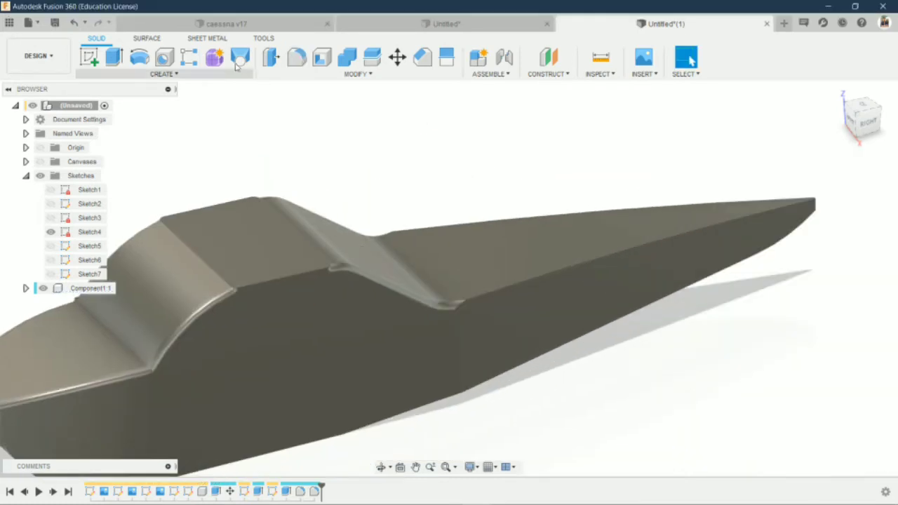
# - Round the rear fuselage's upper and lower edges with a 1 mm fillet
pyautogui.click(297, 57)
pyautogui.scroll(2, 434, 250)
pyautogui.click(432, 202)
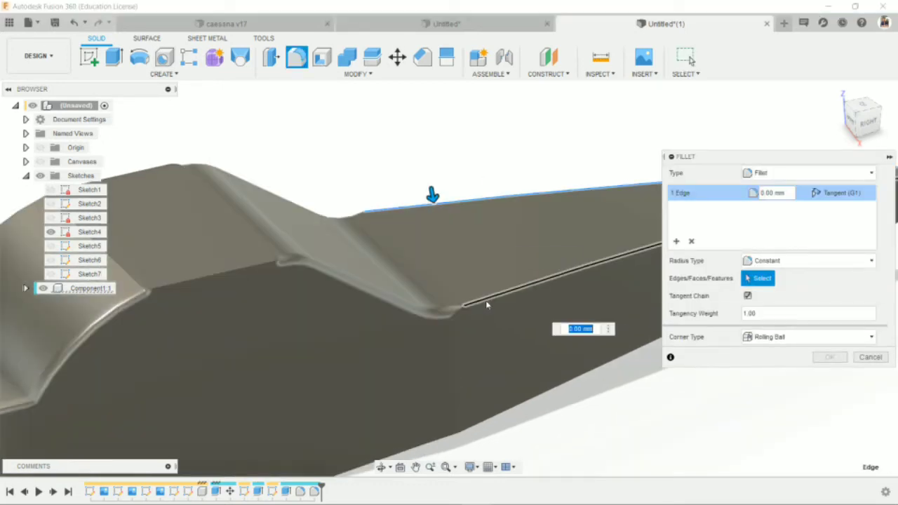
pyautogui.click(487, 305)
pyautogui.write('1')
pyautogui.scroll(-2, 484, 304)
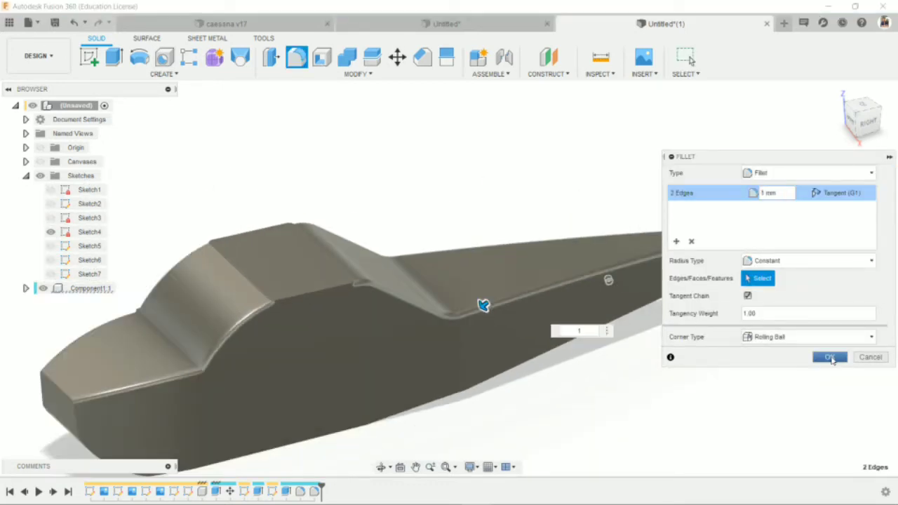
pyautogui.click(830, 358)
pyautogui.scroll(-3, 681, 275)
pyautogui.click(381, 467)
pyautogui.moveTo(492, 316)
pyautogui.mouseDown()
pyautogui.moveTo(403, 262)
pyautogui.moveTo(153, 443)
pyautogui.mouseUp()
pyautogui.scroll(3, 236, 386)
# - Fillet the nose underside and bottom body edges with 1 mm rounding
pyautogui.scroll(2, 211, 362)
pyautogui.press('f')
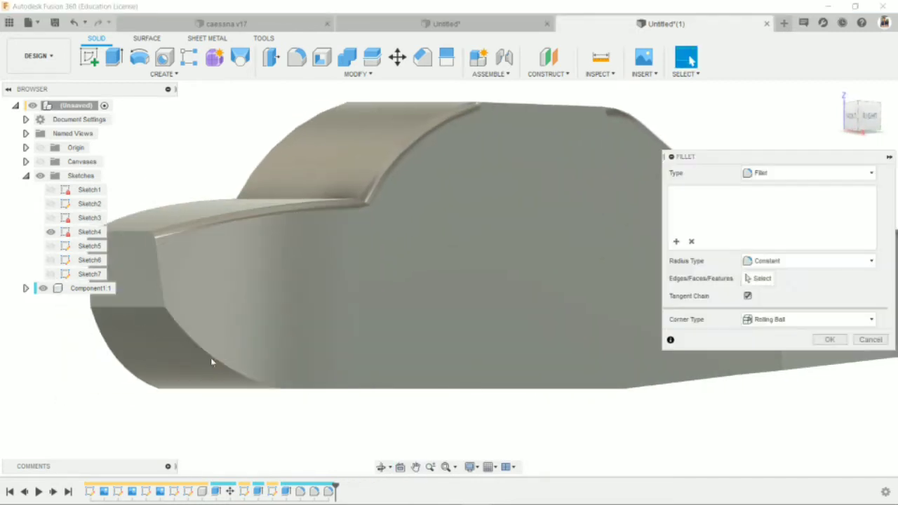
pyautogui.click(228, 357)
pyautogui.click(306, 383)
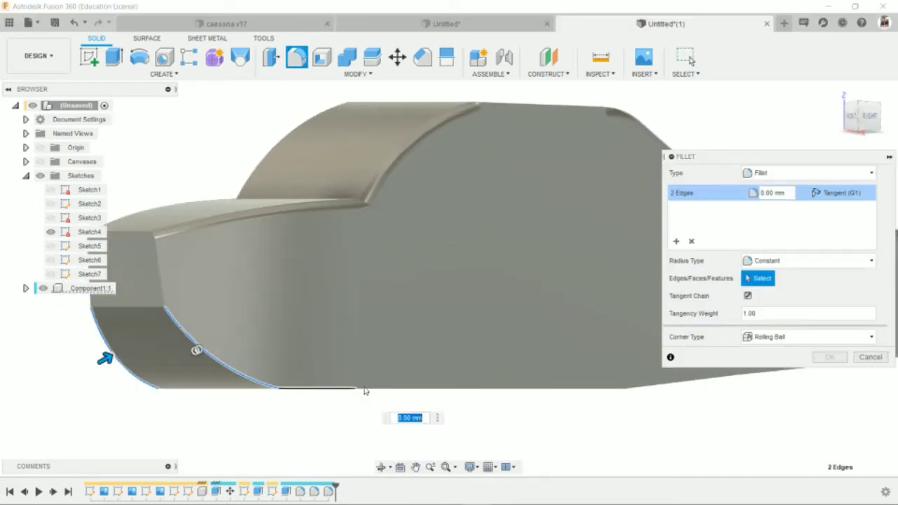
pyautogui.click(365, 390)
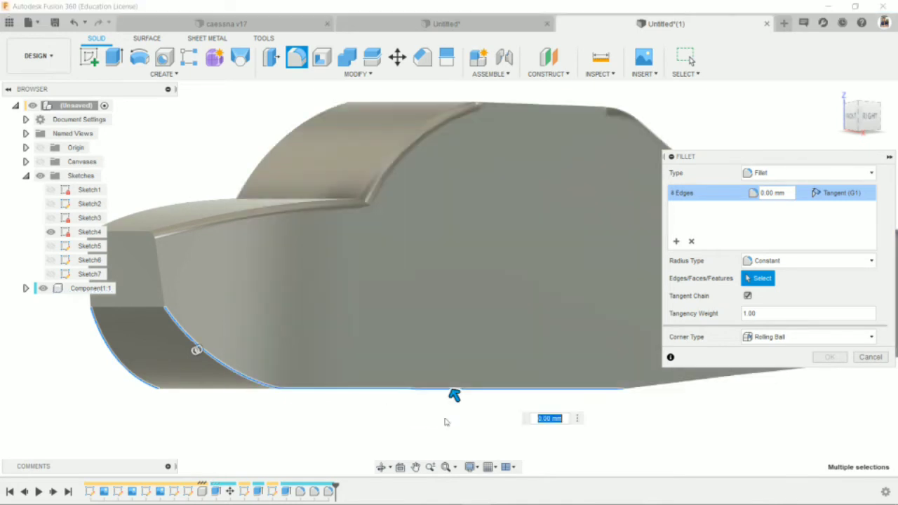
pyautogui.click(380, 468)
pyautogui.moveTo(449, 302); pyautogui.dragTo(305, 415)
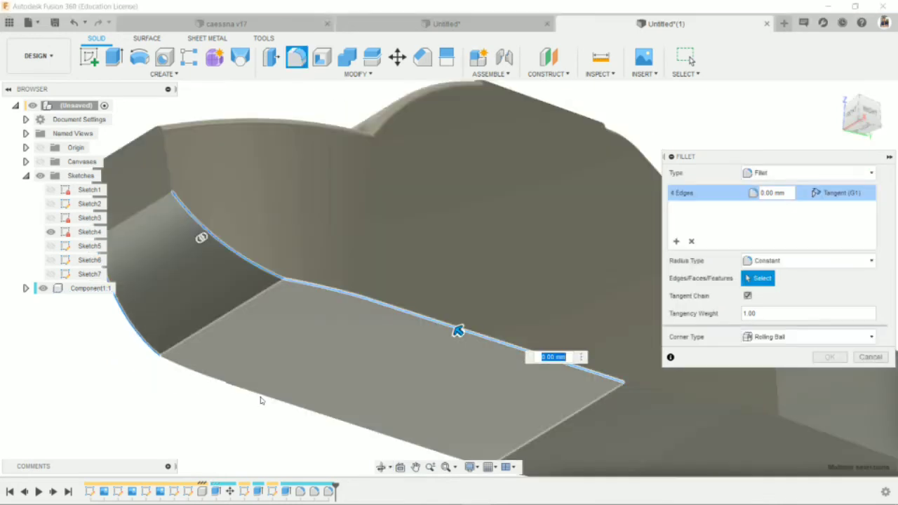
pyautogui.click(203, 381)
pyautogui.write('1')
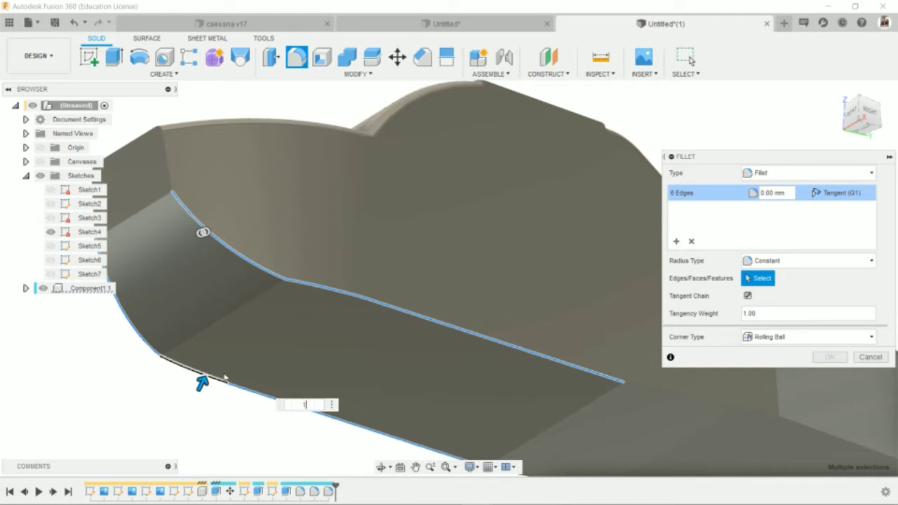
pyautogui.keyDown('shift'); pyautogui.moveTo(291, 375); pyautogui.dragTo(281, 330, button='middle'); pyautogui.keyUp('shift')
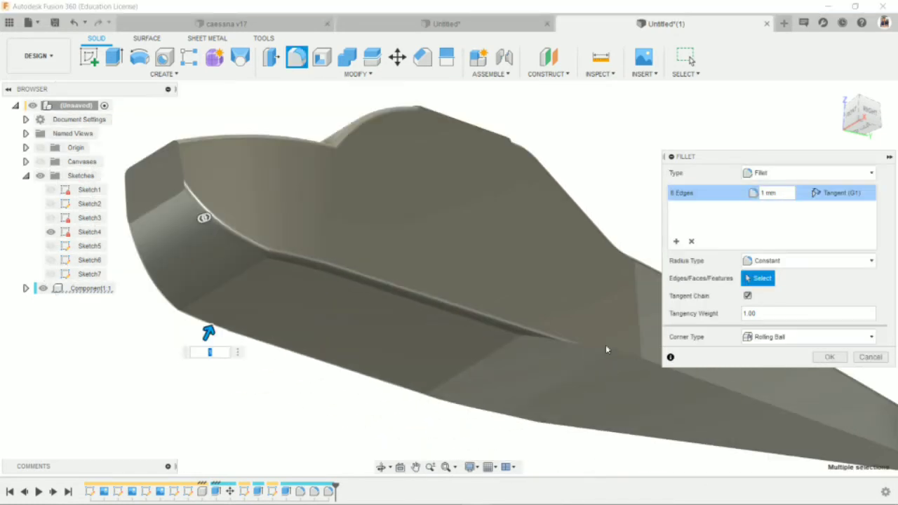
pyautogui.click(830, 357)
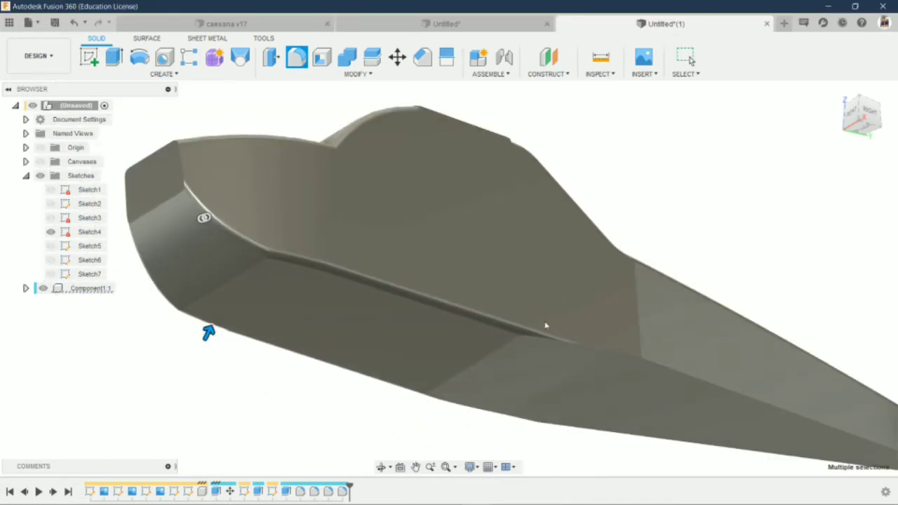
pyautogui.keyDown('shift'); pyautogui.moveTo(204, 218); pyautogui.dragTo(546, 300, button='middle'); pyautogui.keyUp('shift')
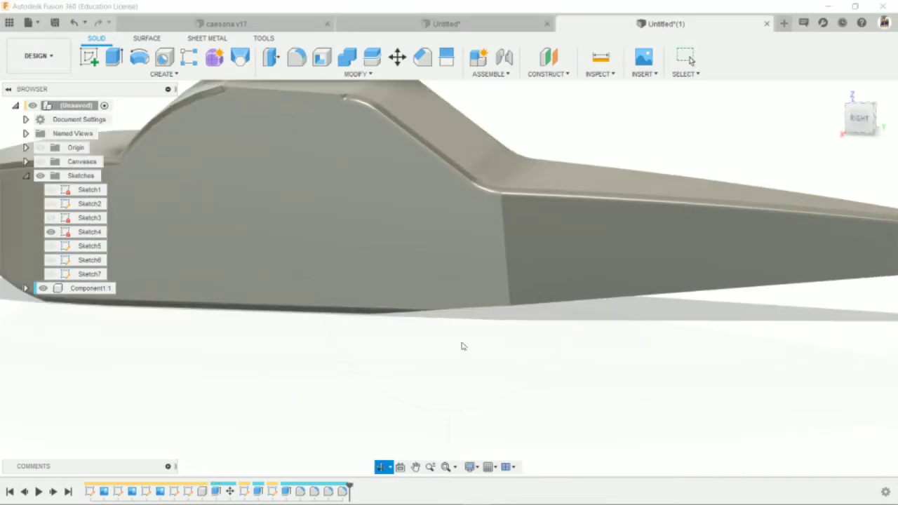
# - Round the bottom edge chain with a 1 mm fillet
pyautogui.press('f')
pyautogui.click(463, 311)
pyautogui.keyDown('shift'); pyautogui.moveTo(380, 421); pyautogui.dragTo(486, 318, button='middle'); pyautogui.keyUp('shift')
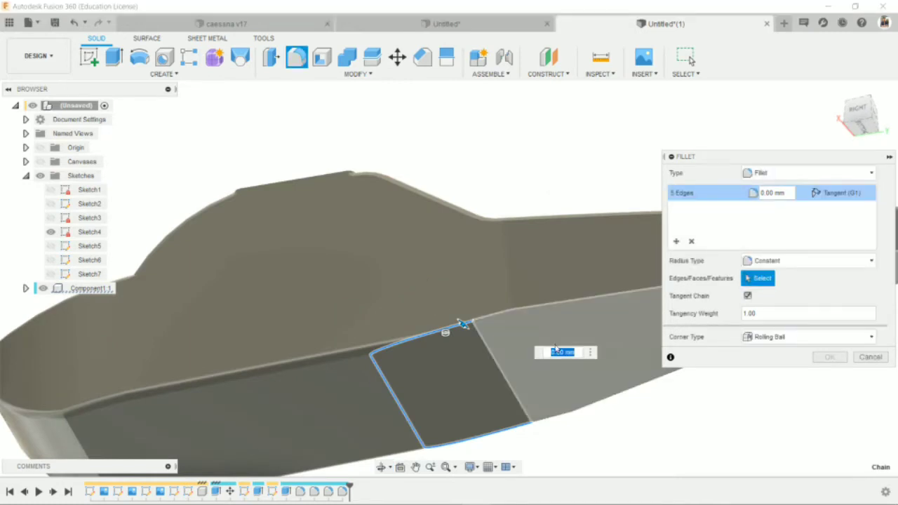
pyautogui.write('1')
pyautogui.press('Return')
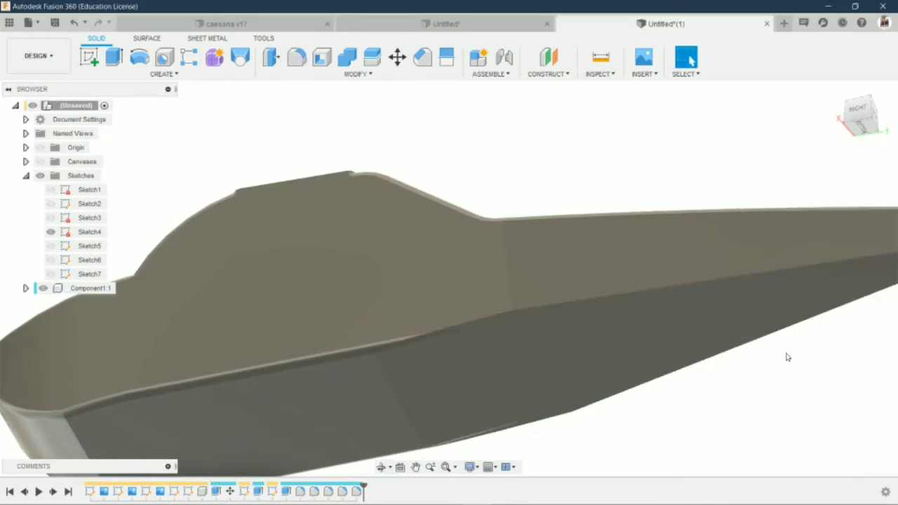
# - Attempt a 1 mm fillet on the recess's upper and lower edges, then cancel it
pyautogui.press('f')
pyautogui.click(490, 318)
pyautogui.click(547, 422)
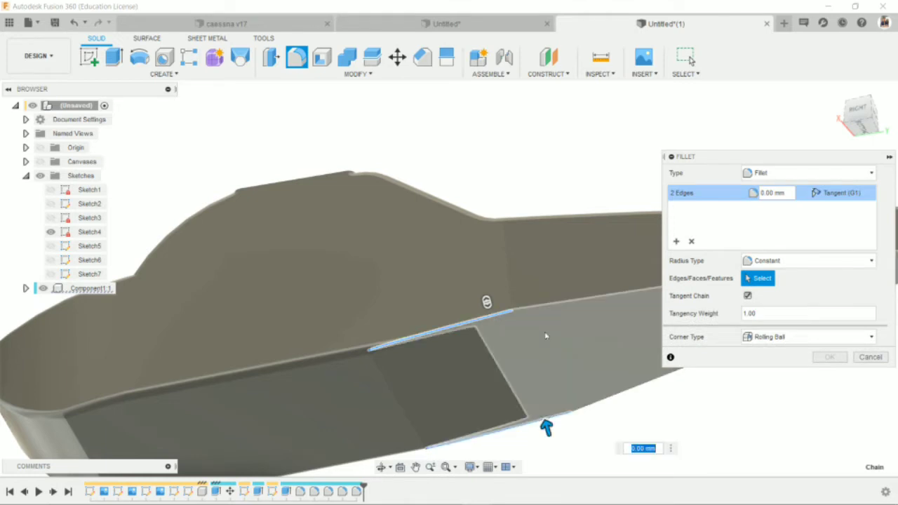
pyautogui.write('1')
pyautogui.scroll(-2, 539, 331)
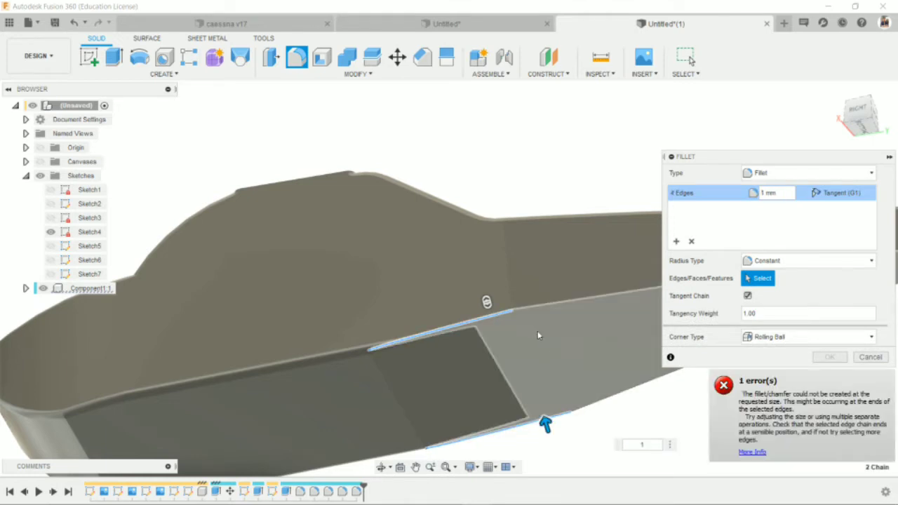
pyautogui.scroll(-3, 539, 331)
pyautogui.click(870, 357)
pyautogui.scroll(3, 599, 361)
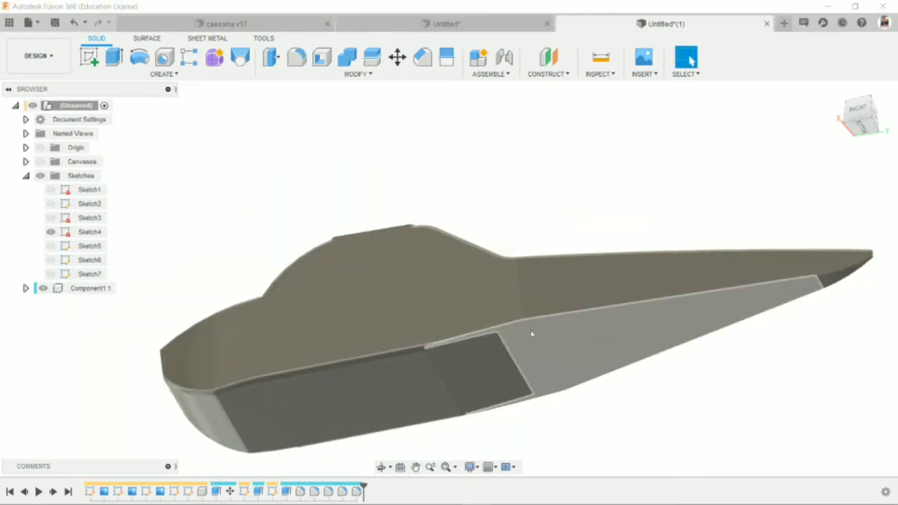
# - Round the upper and lower hull edges with a 1 mm fillet and orbit to the front
pyautogui.press('f')
pyautogui.click(560, 314)
pyautogui.click(619, 405)
pyautogui.scroll(-2, 610, 351)
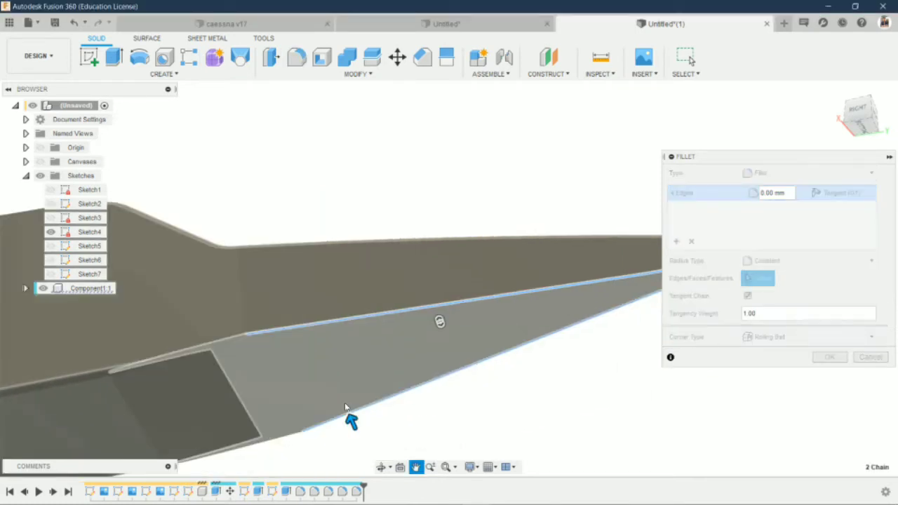
pyautogui.scroll(-2, 607, 306)
pyautogui.write('1')
pyautogui.press('Return')
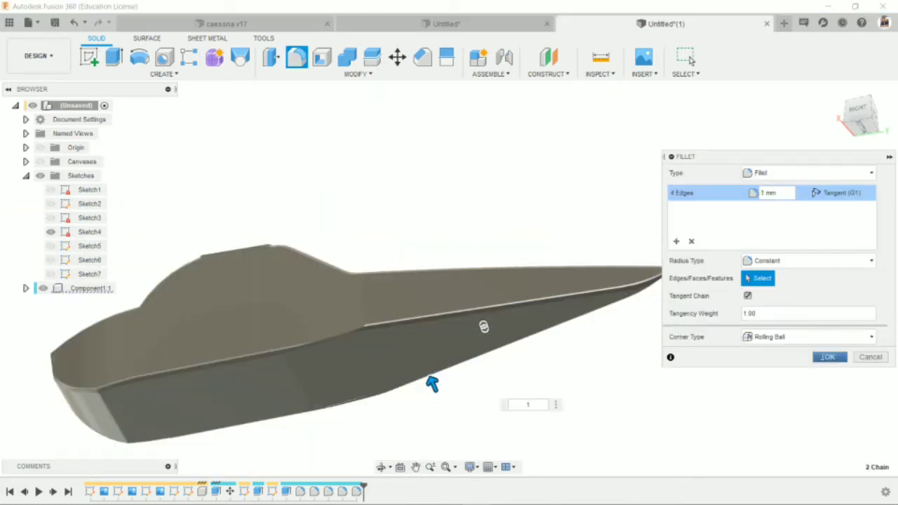
pyautogui.press('Return')
pyautogui.click(381, 469)
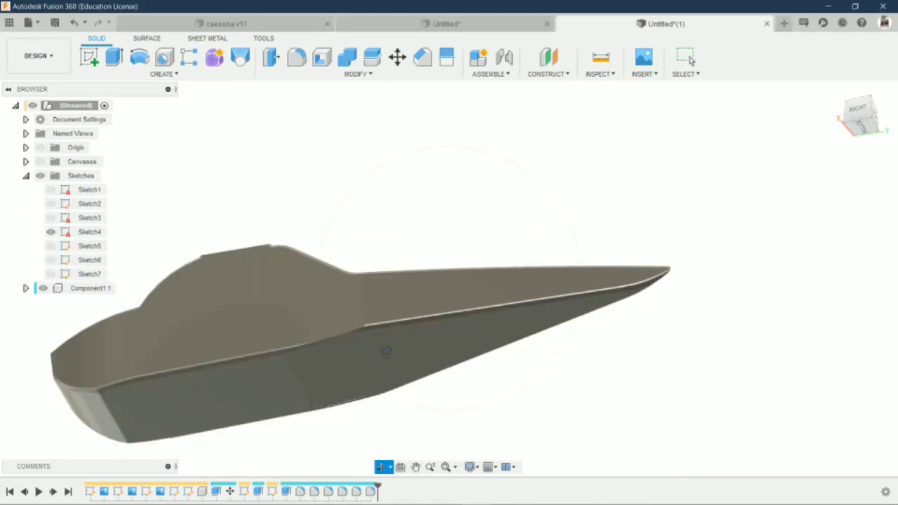
pyautogui.moveTo(393, 414)
pyautogui.mouseDown()
pyautogui.moveTo(415, 397)
pyautogui.moveTo(580, 391)
pyautogui.moveTo(458, 405)
pyautogui.mouseUp()
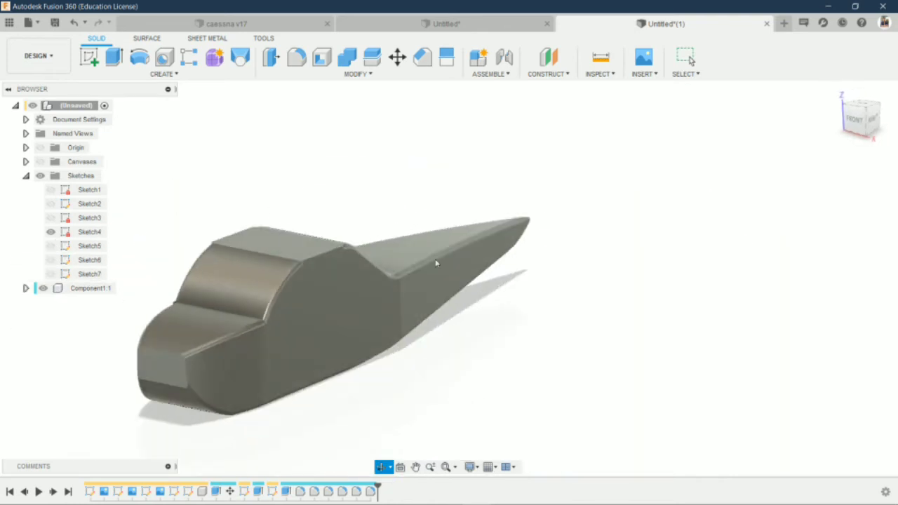
# - Apply the Plastic - Matte (White) appearance to the fuselage body and close the dialog
pyautogui.press('a')
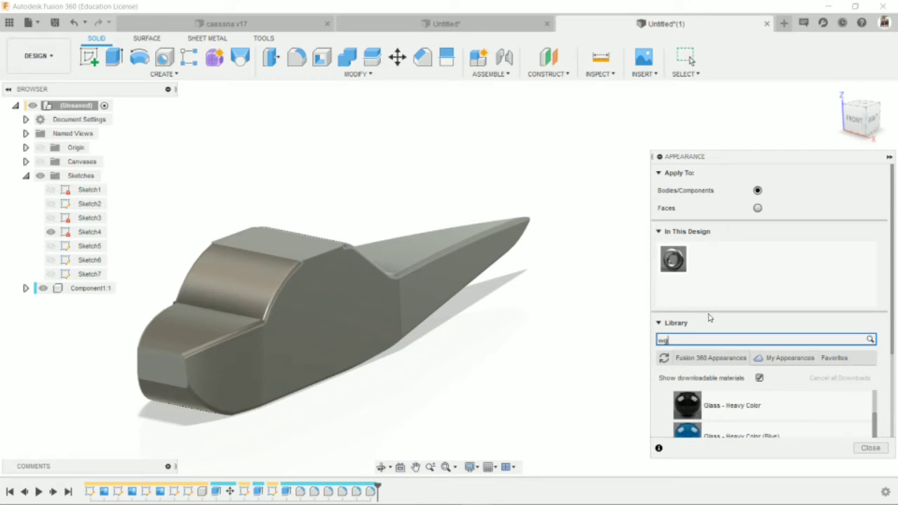
pyautogui.write('hite')
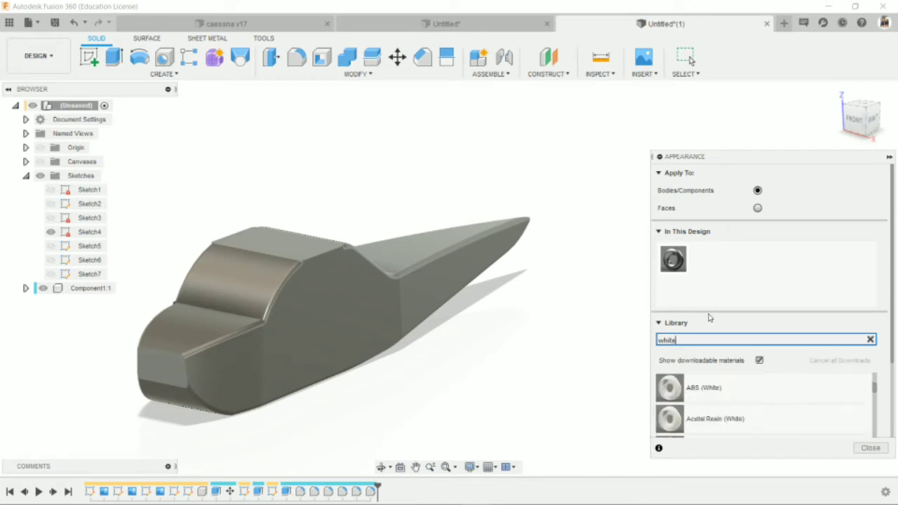
pyautogui.scroll(-3, 691, 400)
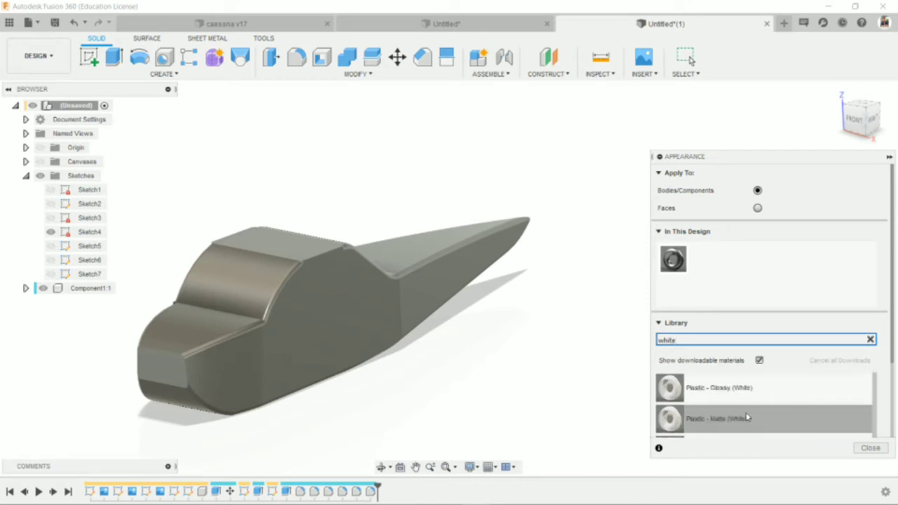
pyautogui.moveTo(581, 360); pyautogui.dragTo(484, 259)
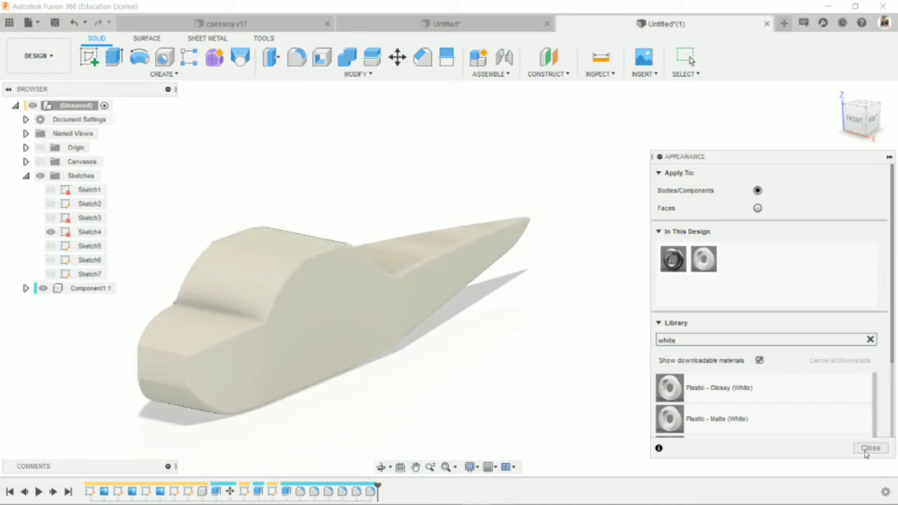
pyautogui.click(870, 449)
pyautogui.click(873, 119)
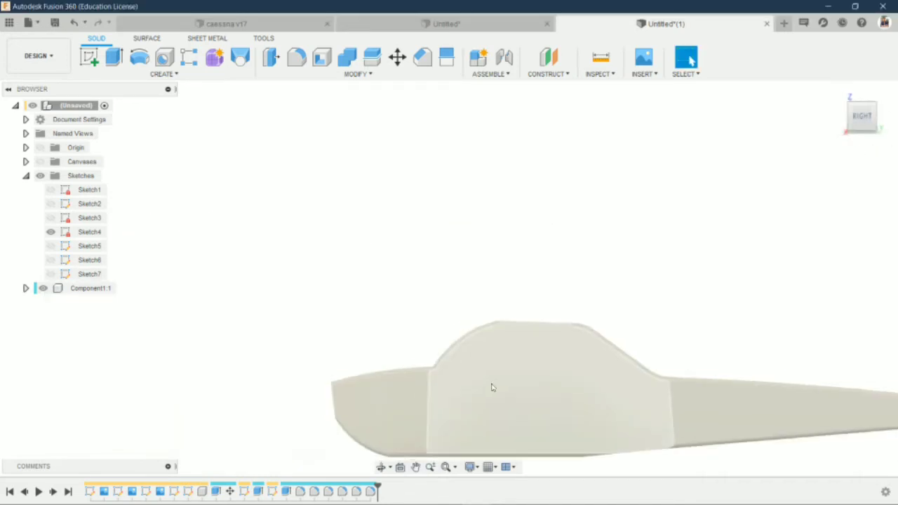
# - Round the nose front face's edges with a 2 mm fillet
pyautogui.click(381, 467)
pyautogui.moveTo(383, 373)
pyautogui.mouseDown()
pyautogui.moveTo(387, 399)
pyautogui.moveTo(375, 245)
pyautogui.mouseUp()
pyautogui.scroll(5, 346, 384)
pyautogui.press('f')
pyautogui.click(386, 370)
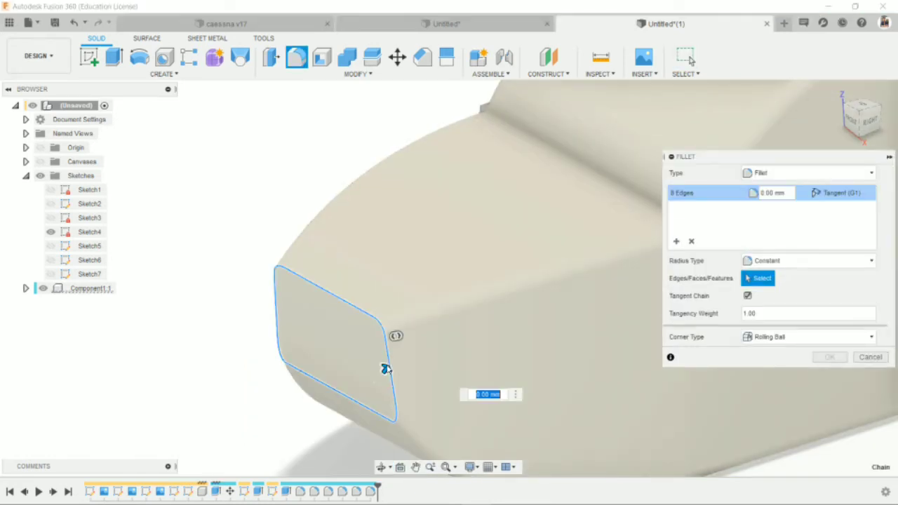
pyautogui.moveTo(387, 372); pyautogui.dragTo(390, 366)
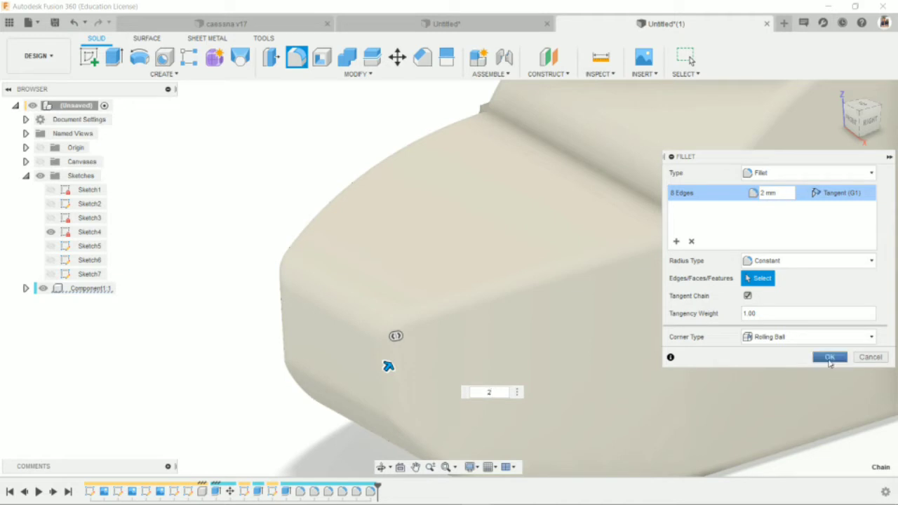
pyautogui.click(830, 358)
# - Sketch a 2 mm-diameter circle on the left of the nose front face
pyautogui.click(847, 127)
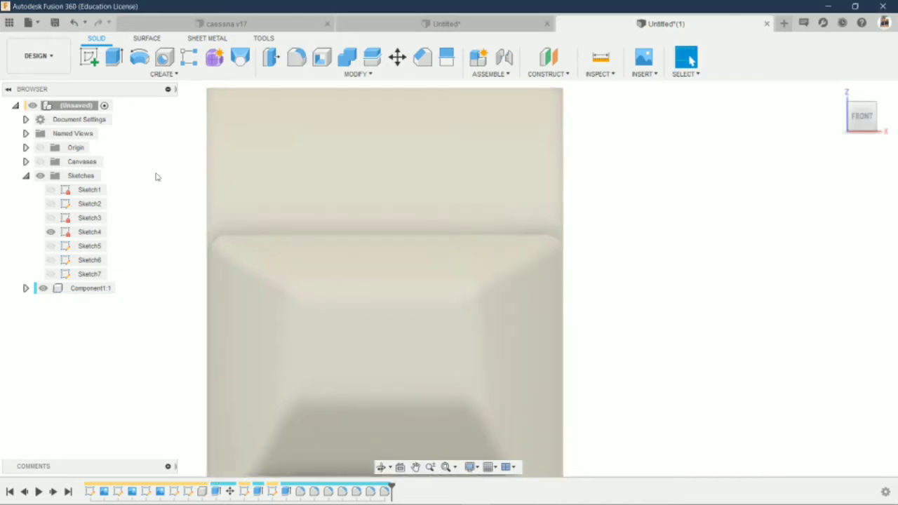
pyautogui.click(92, 59)
pyautogui.click(445, 370)
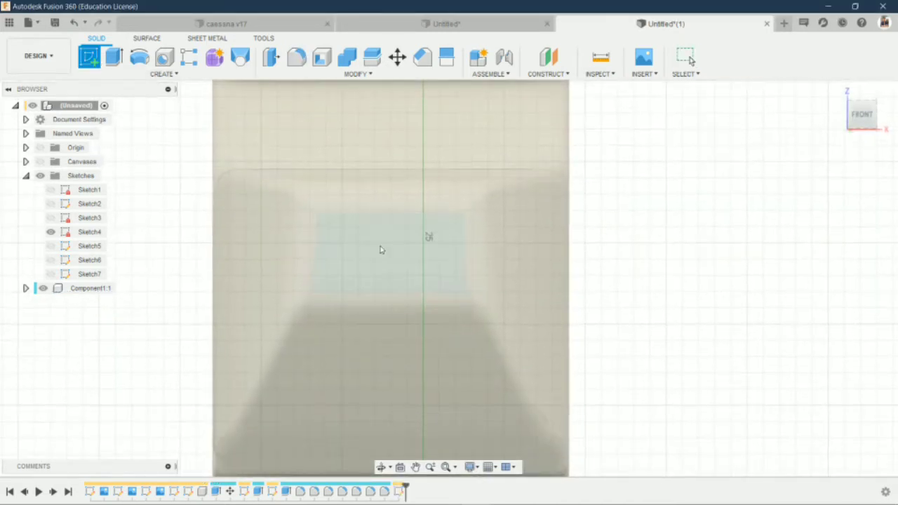
pyautogui.click(114, 56)
pyautogui.scroll(3, 344, 281)
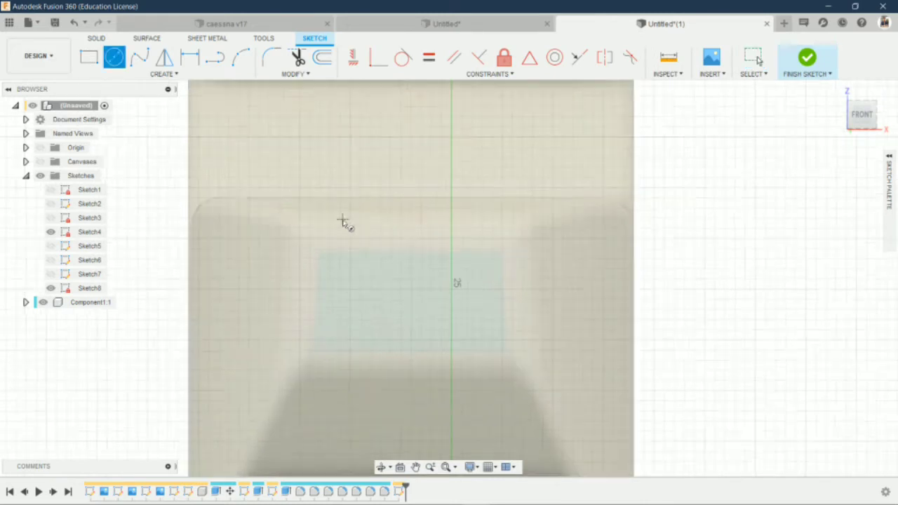
pyautogui.click(351, 310)
pyautogui.write('2')
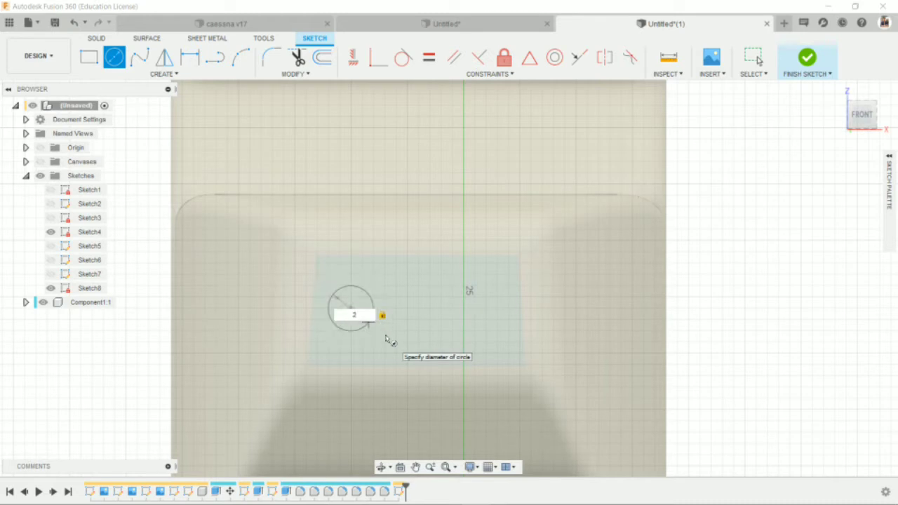
pyautogui.press('Return')
pyautogui.press('Escape')
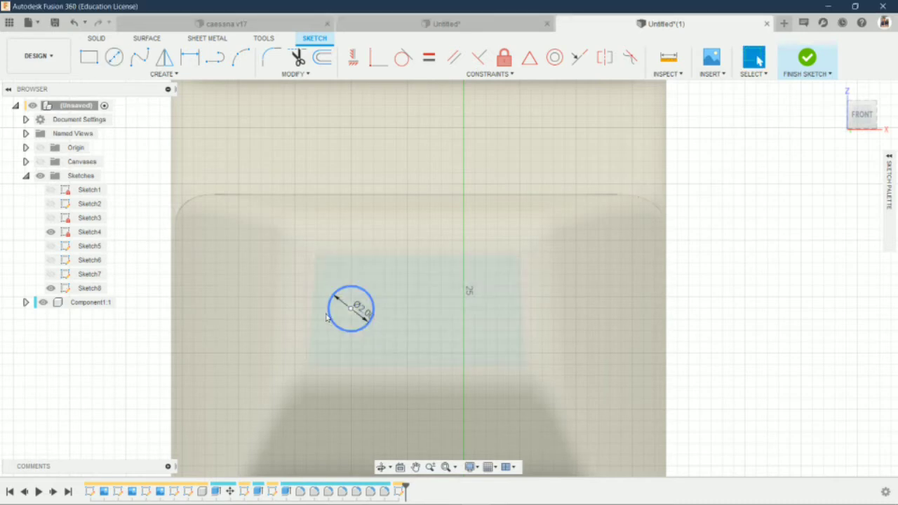
# - Add a second 2 mm-diameter circle to the right of the first
pyautogui.press('o')
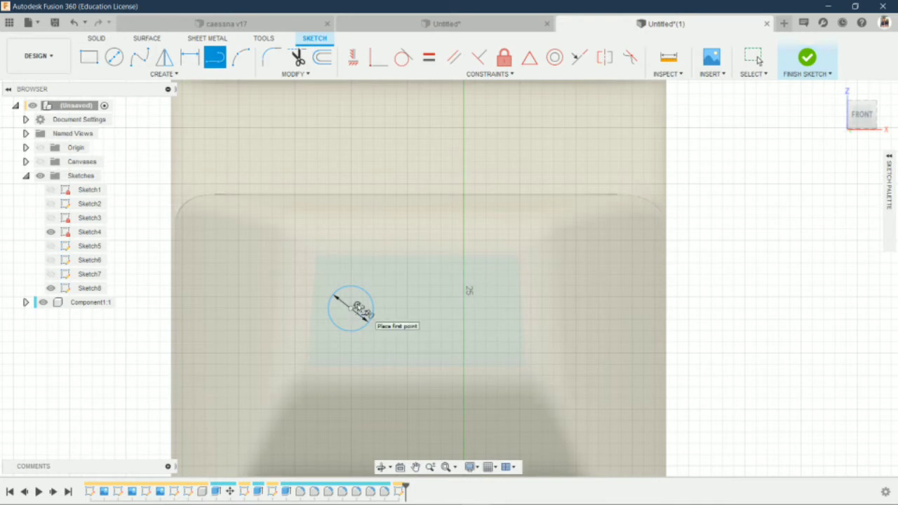
pyautogui.press('c')
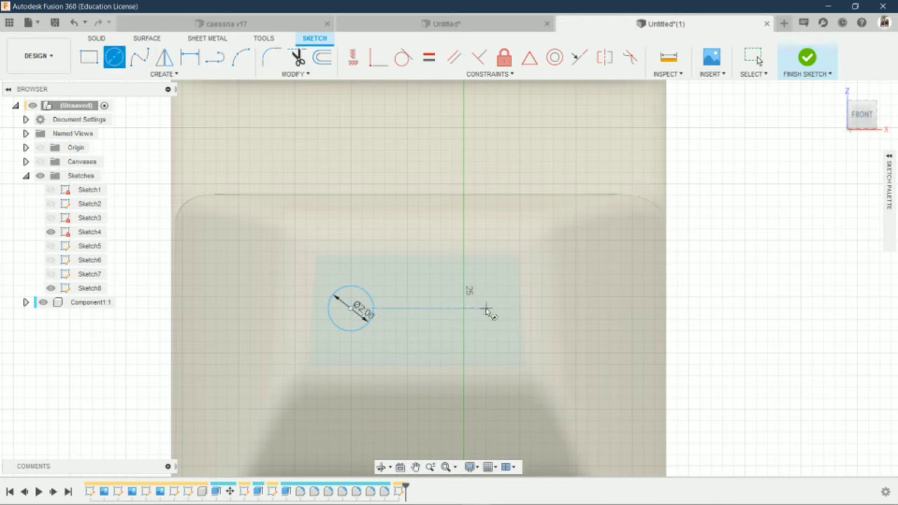
pyautogui.click(480, 309)
pyautogui.write('2')
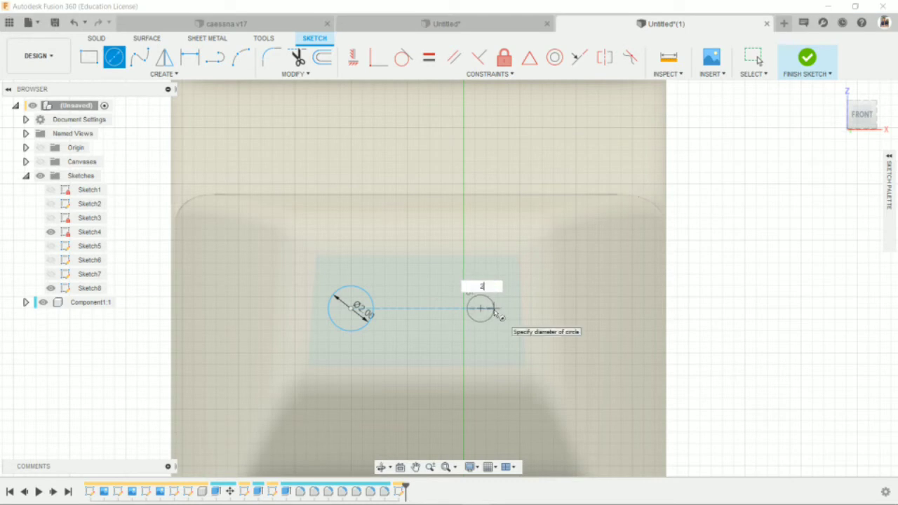
pyautogui.press('Return')
pyautogui.press('Escape')
pyautogui.scroll(-4, 284, 389)
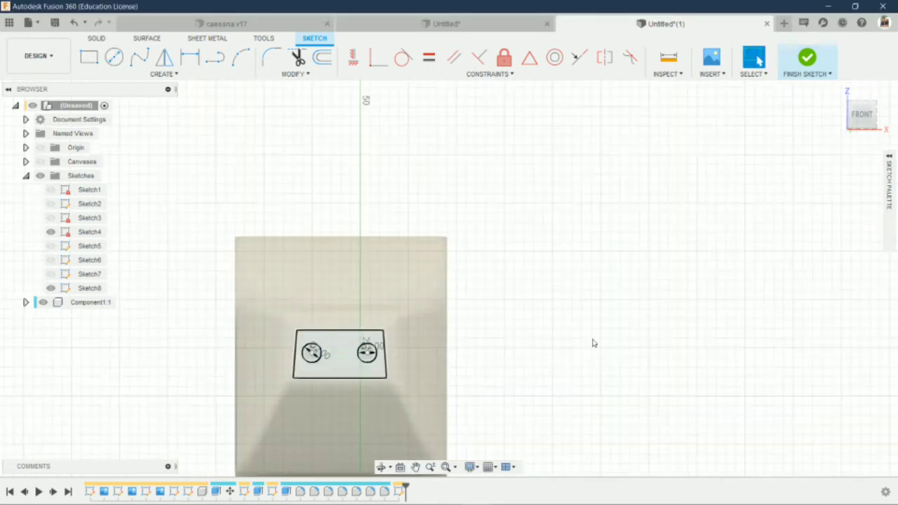
pyautogui.scroll(-2, 632, 295)
# - Extrude both circles 0.5 mm into the nose as a cut
pyautogui.press('e')
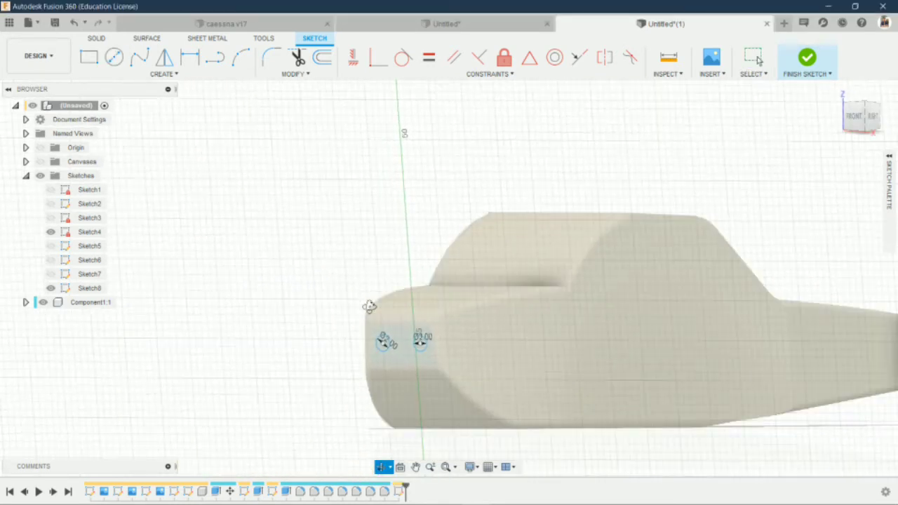
pyautogui.scroll(3, 397, 328)
pyautogui.click(372, 339)
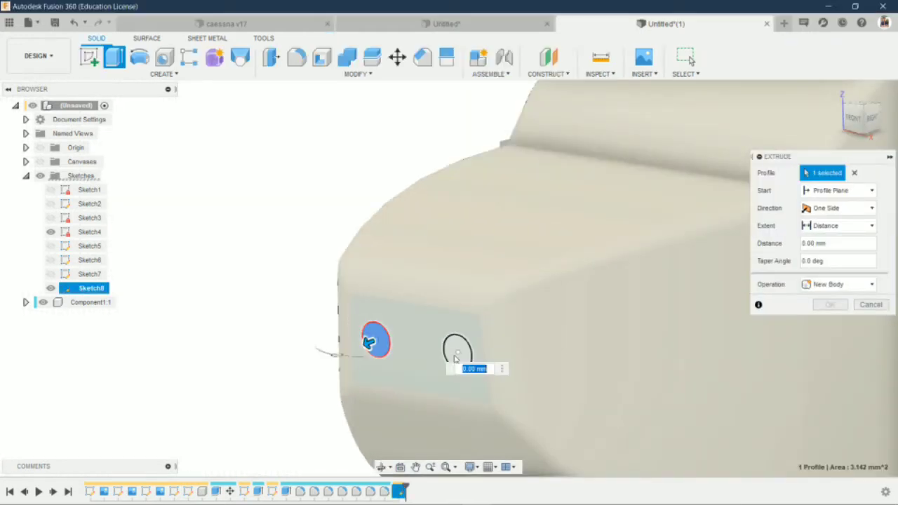
pyautogui.click(455, 354)
pyautogui.scroll(1, 452, 355)
pyautogui.moveTo(451, 355); pyautogui.dragTo(457, 351)
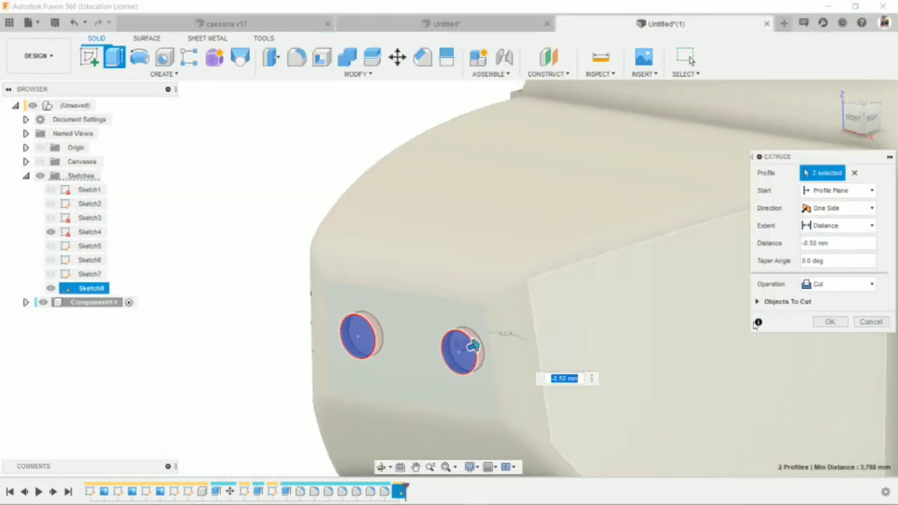
pyautogui.press('Return')
pyautogui.scroll(-5, 500, 277)
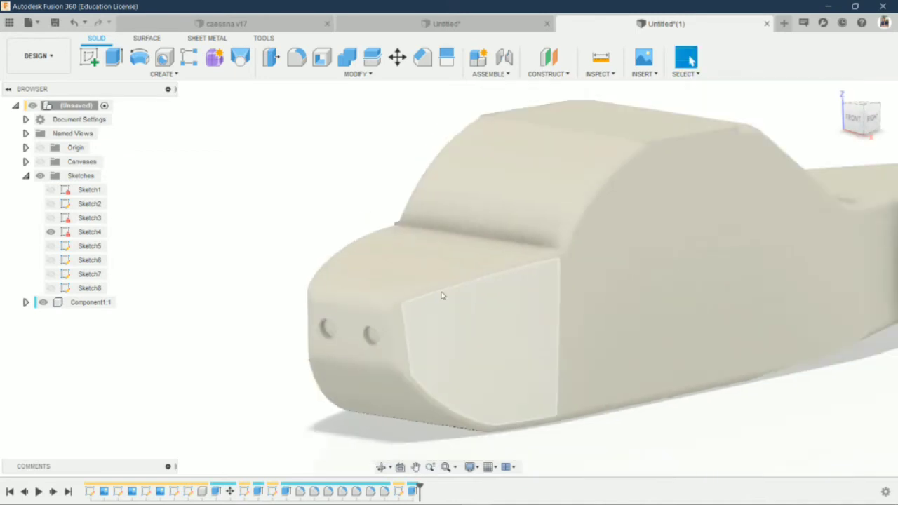
pyautogui.keyDown('shift'); pyautogui.moveTo(381, 470); pyautogui.dragTo(524, 255, button='middle'); pyautogui.keyUp('shift')
# - Start a sketch on the fuselage's flat side face with the Cessna reference image shown
pyautogui.click(89, 57)
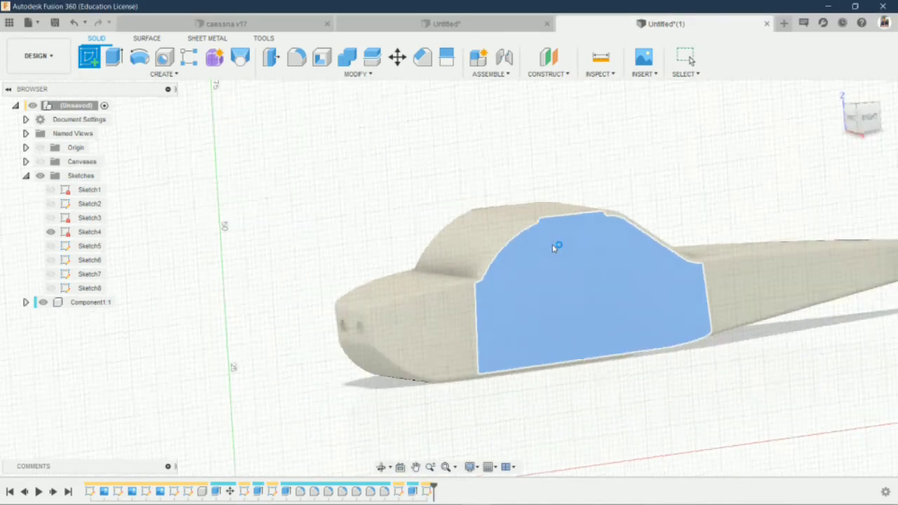
pyautogui.click(557, 247)
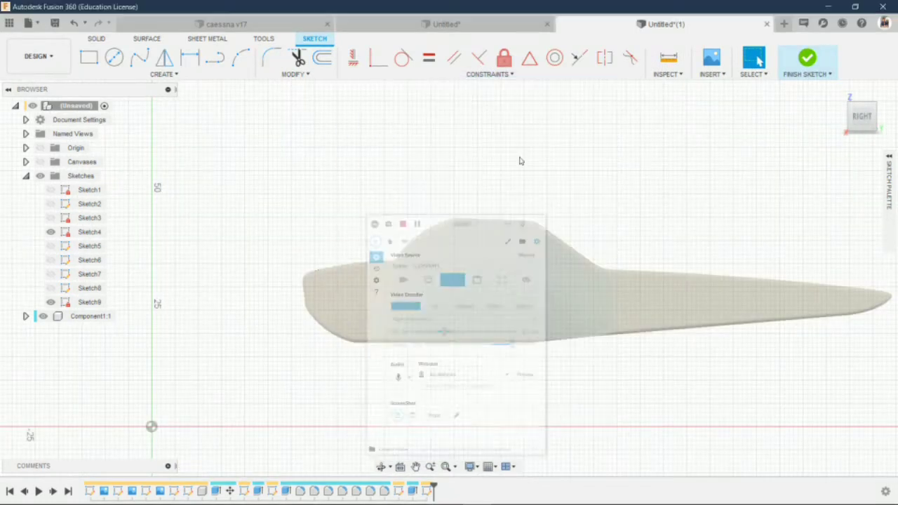
pyautogui.click(40, 161)
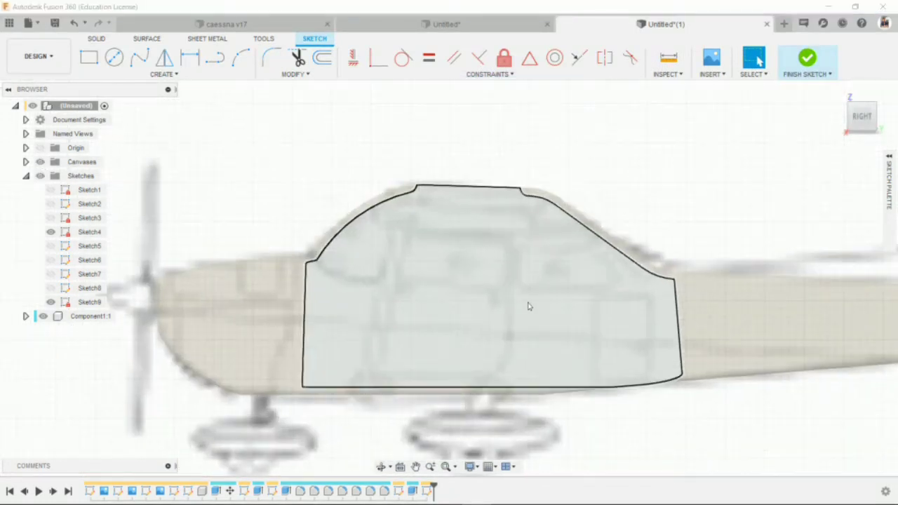
pyautogui.click(215, 57)
pyautogui.click(239, 61)
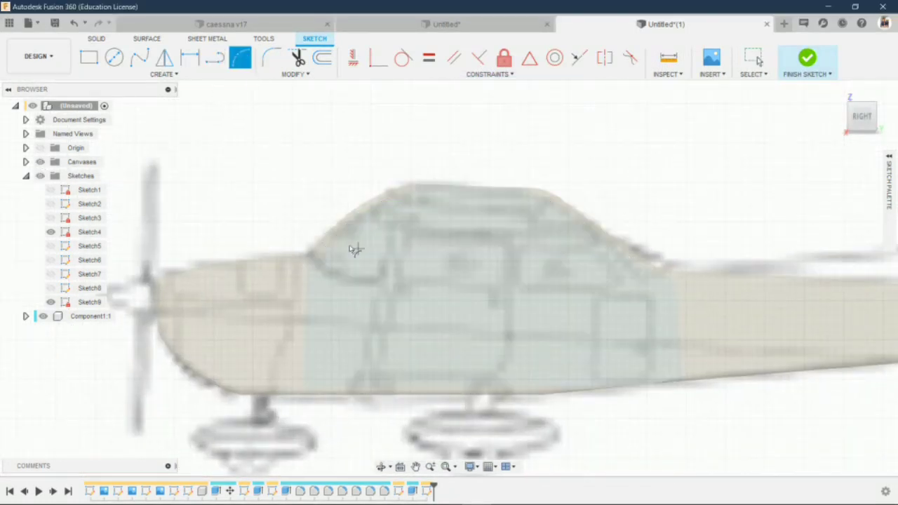
pyautogui.scroll(2, 309, 260)
# - Trace the windshield outline with arcs and a curve rising from the nose to the cabin roof
pyautogui.click(308, 247)
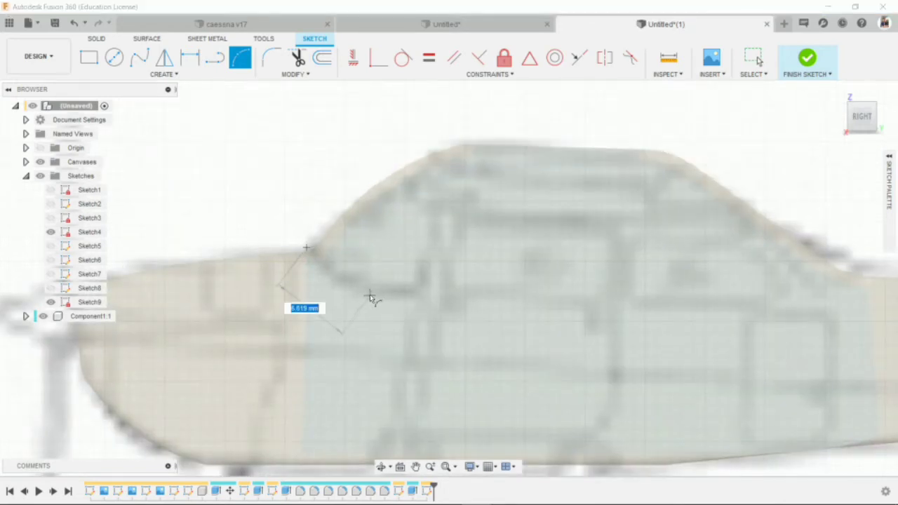
pyautogui.click(370, 295)
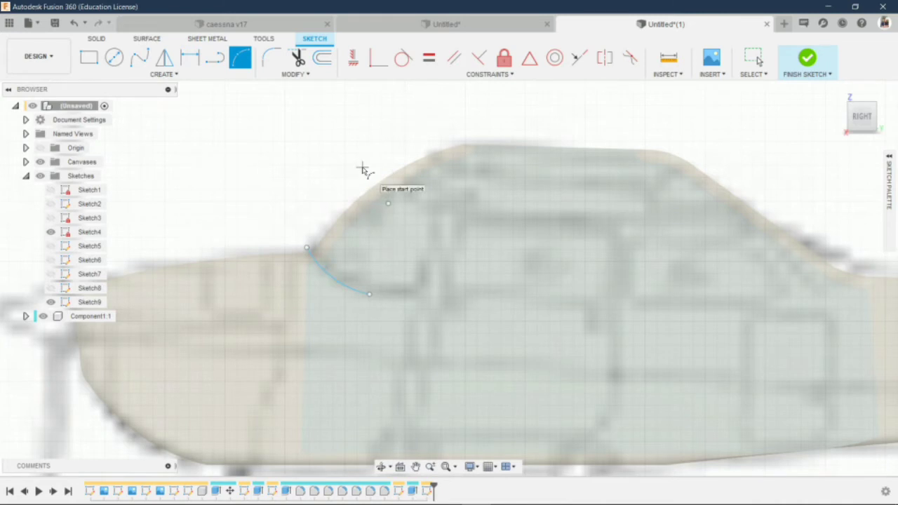
pyautogui.click(214, 60)
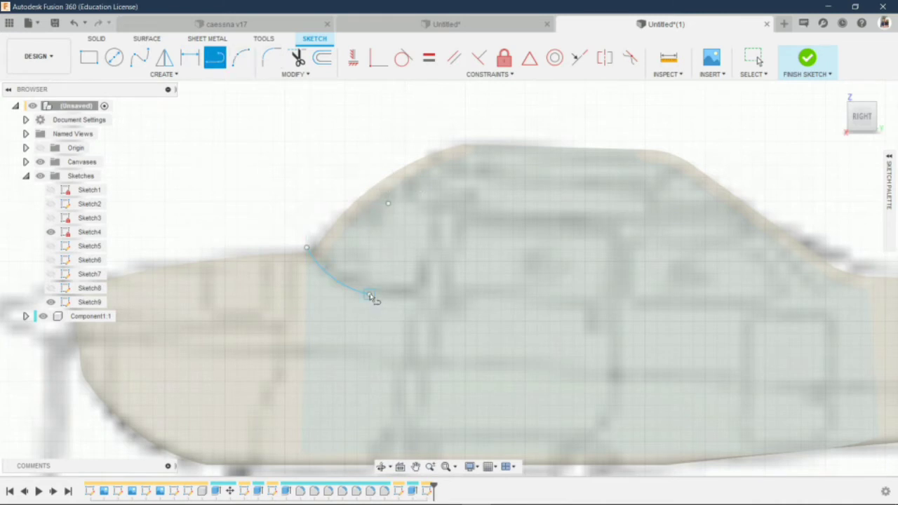
pyautogui.click(410, 294)
pyautogui.press('Escape')
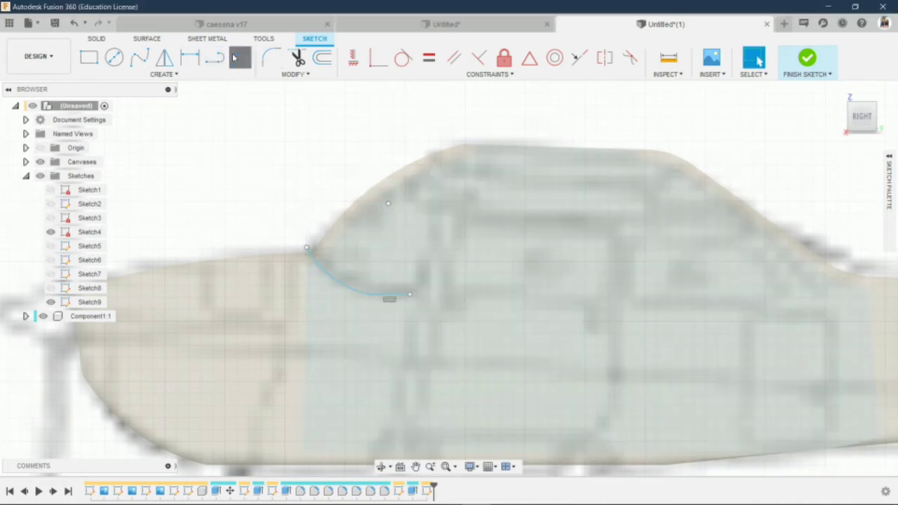
pyautogui.click(423, 280)
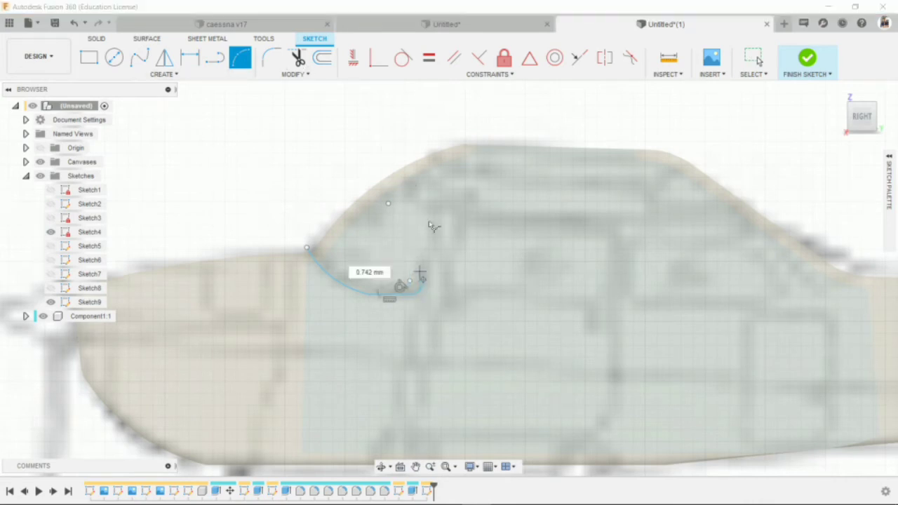
pyautogui.click(475, 146)
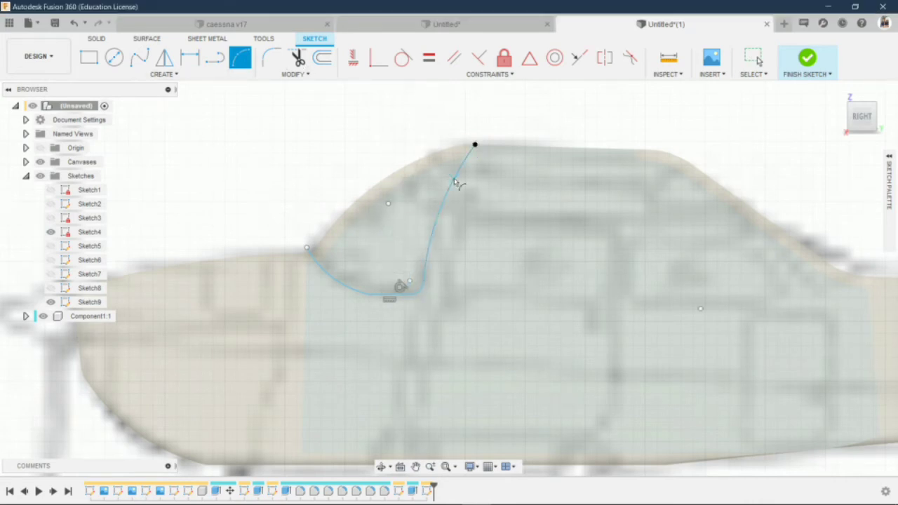
pyautogui.scroll(-1, 456, 183)
pyautogui.click(321, 243)
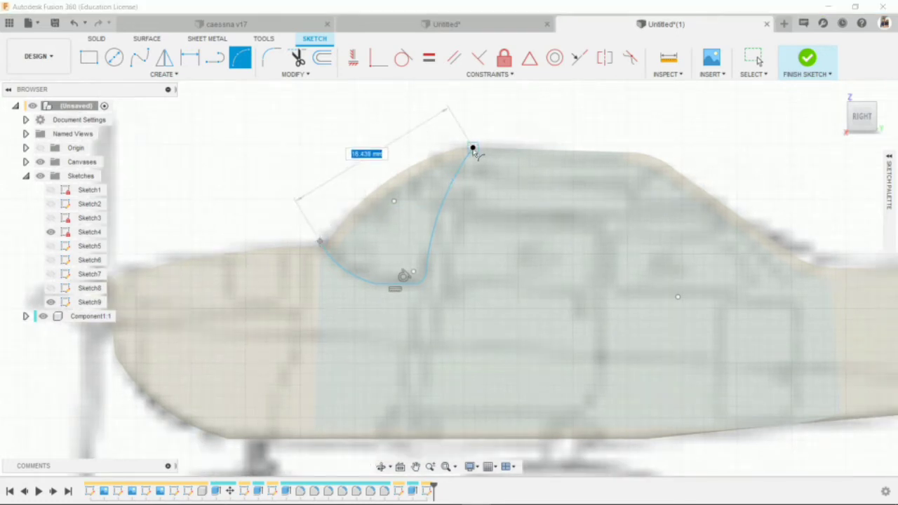
pyautogui.click(473, 147)
# - Finish the sketch, hide the reference image, and split the fuselage along the windshield curve
pyautogui.click(807, 58)
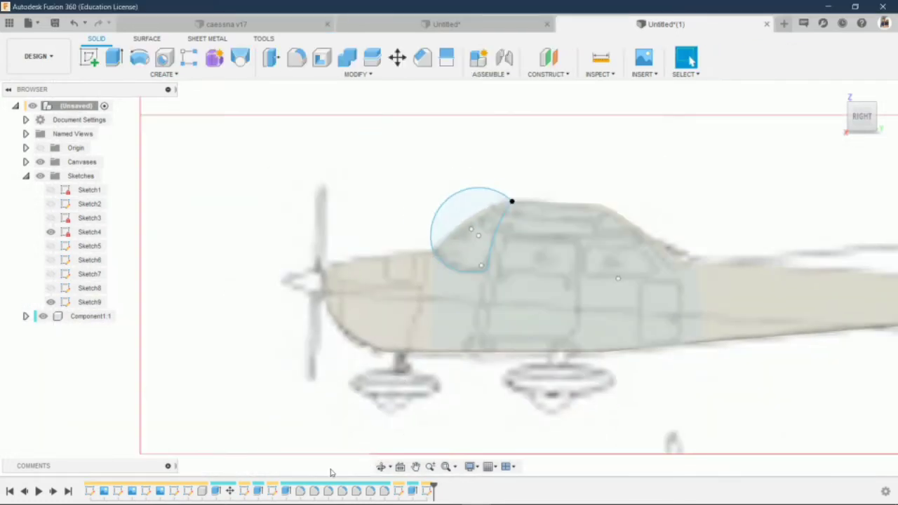
pyautogui.click(40, 162)
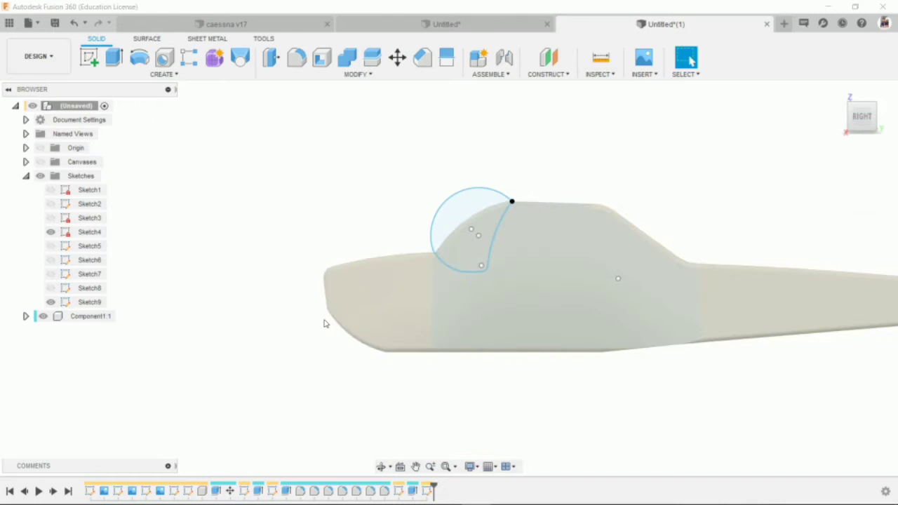
pyautogui.click(381, 466)
pyautogui.moveTo(462, 276); pyautogui.dragTo(258, 101)
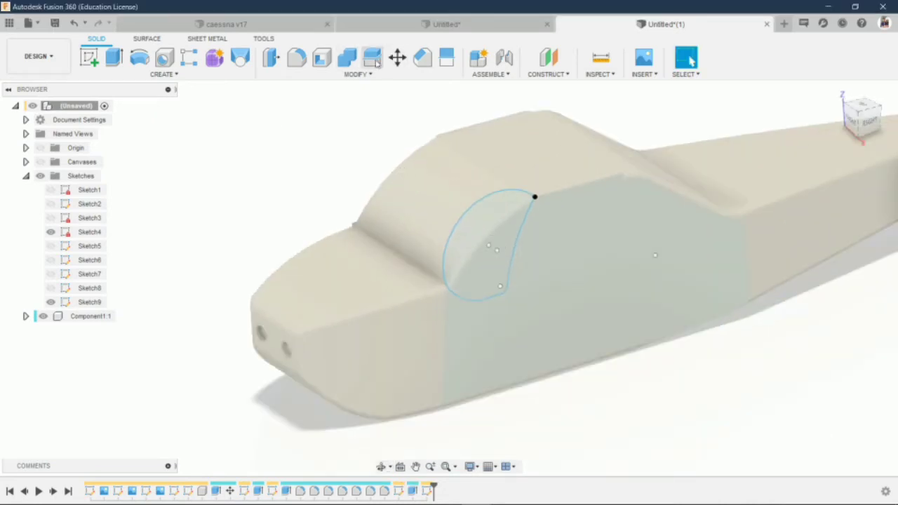
pyautogui.click(375, 61)
pyautogui.click(574, 270)
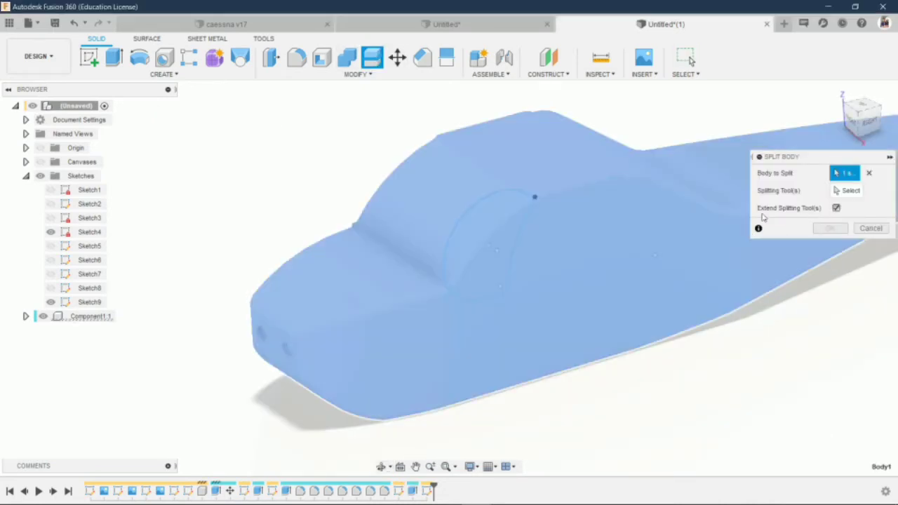
pyautogui.click(448, 254)
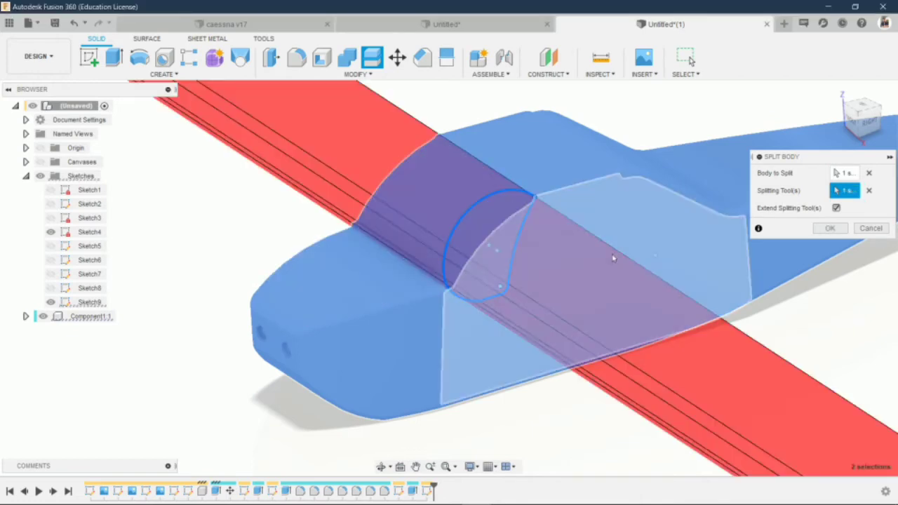
pyautogui.press('Return')
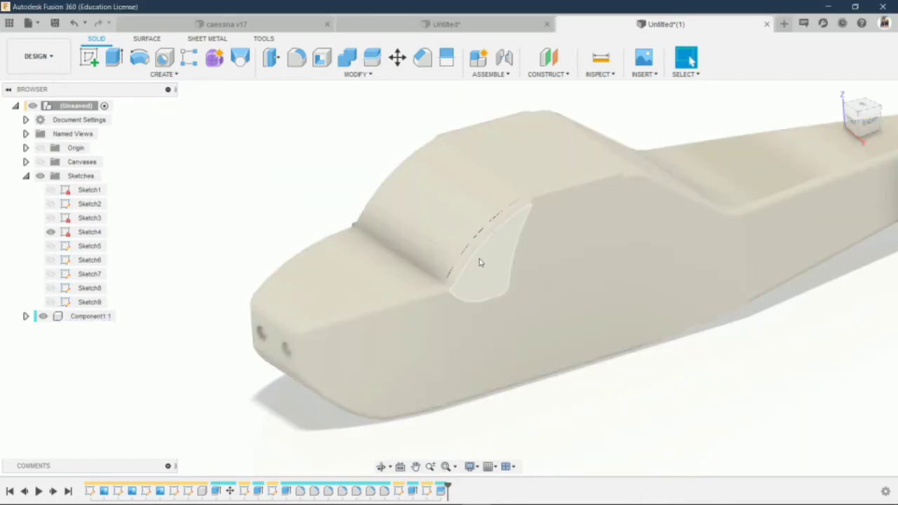
# - Apply Glass - Heavy Color (Blue) to the windshield piece and orbit to inspect it
pyautogui.press('a')
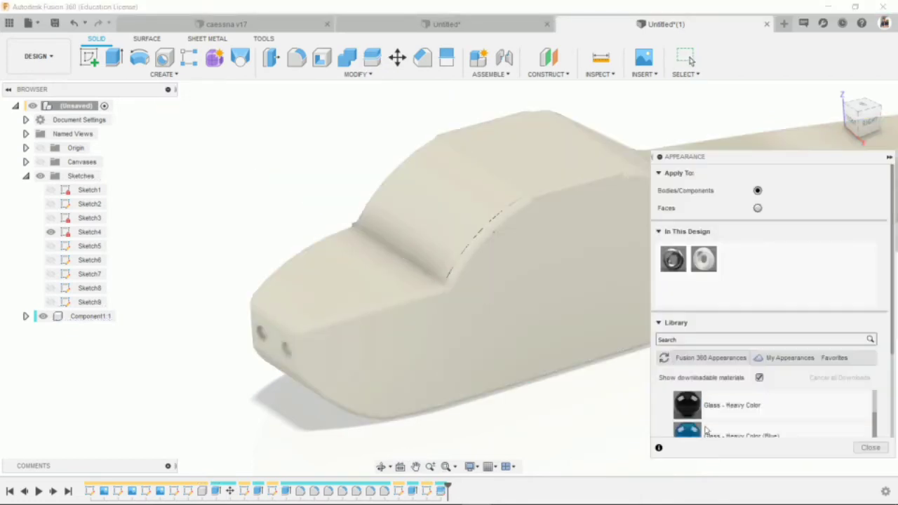
pyautogui.moveTo(708, 434); pyautogui.dragTo(485, 254)
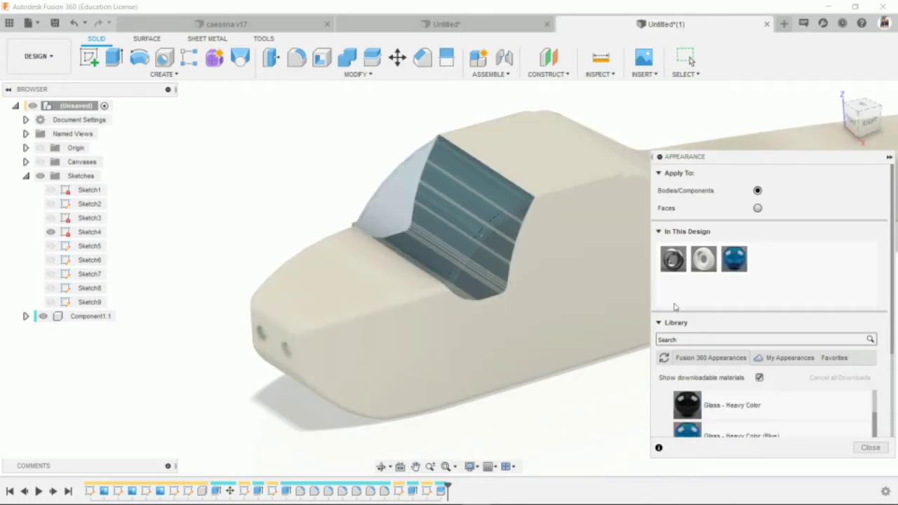
pyautogui.click(381, 467)
pyautogui.moveTo(441, 220)
pyautogui.mouseDown()
pyautogui.moveTo(554, 234)
pyautogui.moveTo(584, 265)
pyautogui.moveTo(596, 251)
pyautogui.moveTo(519, 215)
pyautogui.moveTo(478, 229)
pyautogui.moveTo(465, 258)
pyautogui.moveTo(407, 215)
pyautogui.moveTo(423, 215)
pyautogui.moveTo(433, 231)
pyautogui.mouseUp()
pyautogui.press('Escape')
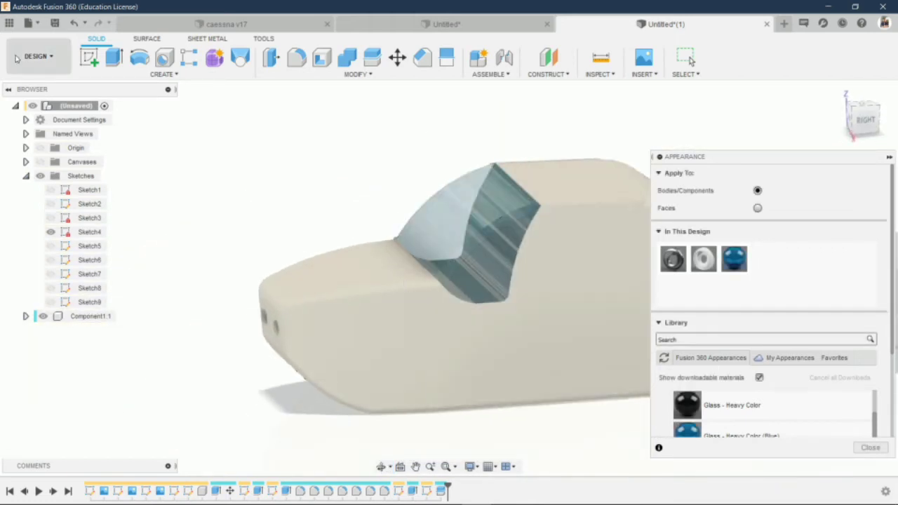
# - Inspect the glass windshield in the Render workspace, then return to Design
pyautogui.click(37, 56)
pyautogui.click(39, 124)
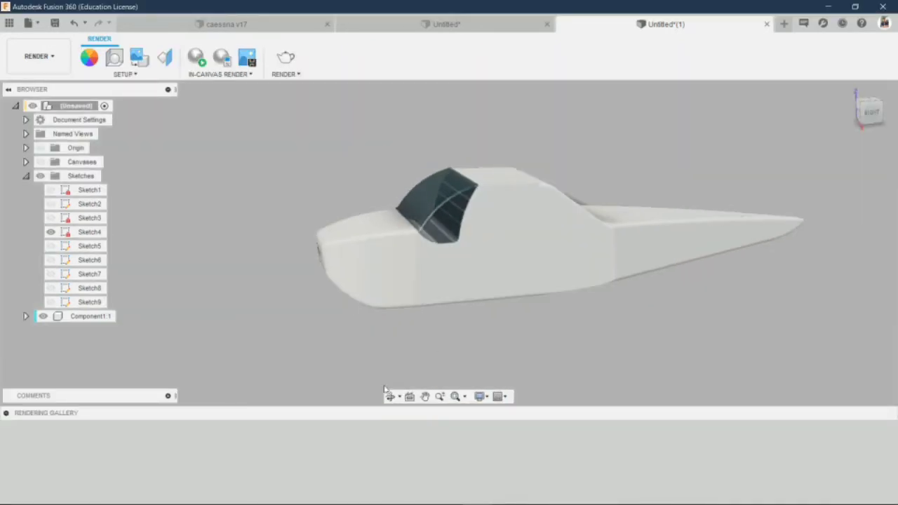
pyautogui.click(390, 397)
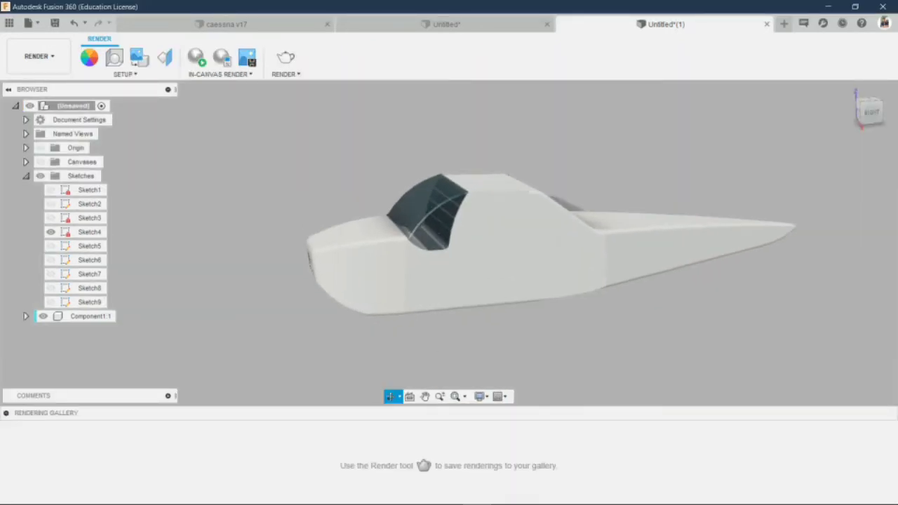
pyautogui.moveTo(397, 295)
pyautogui.mouseDown()
pyautogui.moveTo(400, 212)
pyautogui.moveTo(156, 210)
pyautogui.moveTo(168, 201)
pyautogui.moveTo(353, 179)
pyautogui.moveTo(513, 217)
pyautogui.moveTo(471, 234)
pyautogui.mouseUp()
pyautogui.click(39, 57)
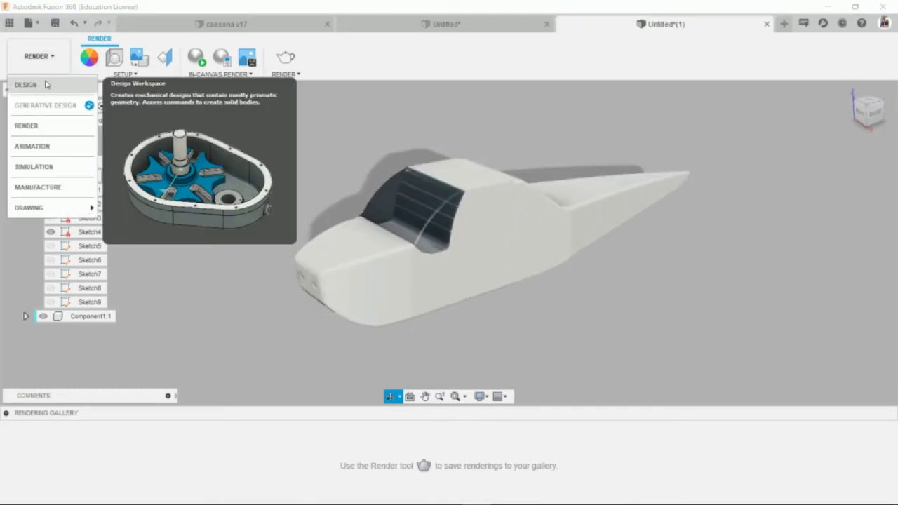
pyautogui.click(28, 84)
# - Start a sketch on the fuselage side face with the reference image showing
pyautogui.click(89, 59)
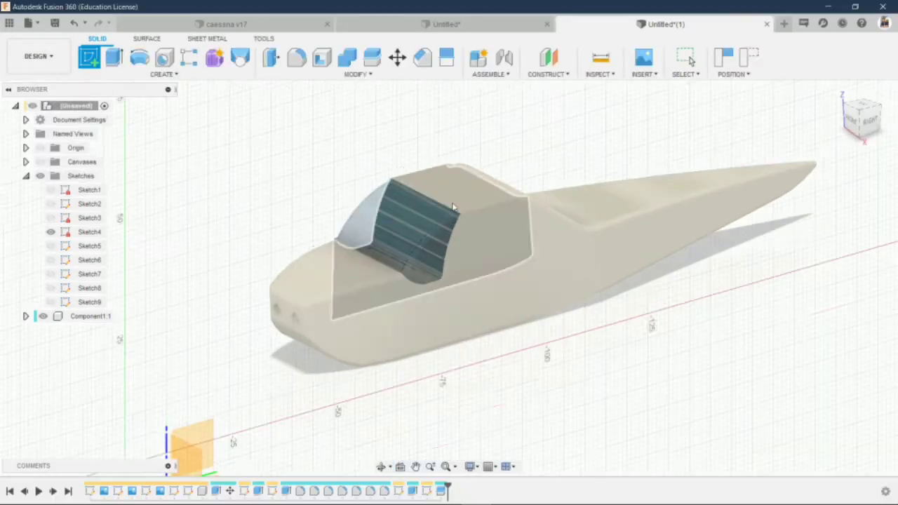
pyautogui.click(504, 243)
pyautogui.click(515, 278)
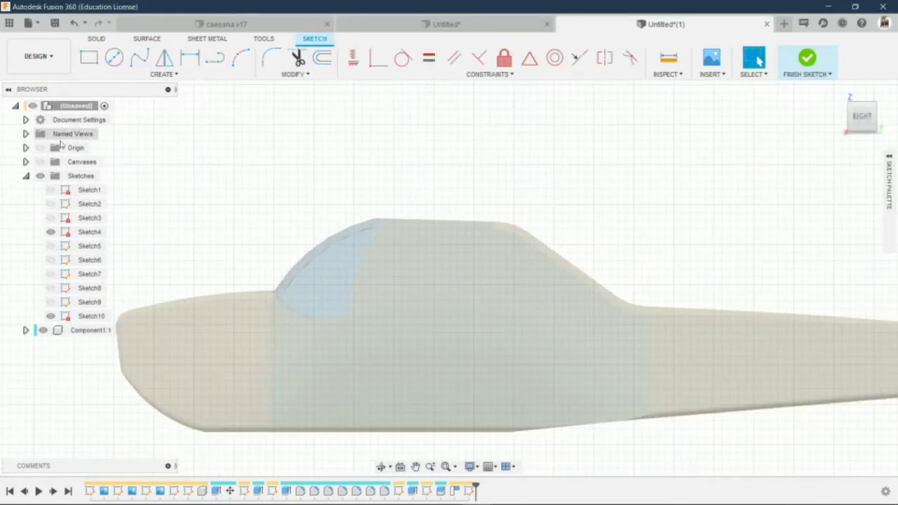
pyautogui.click(40, 162)
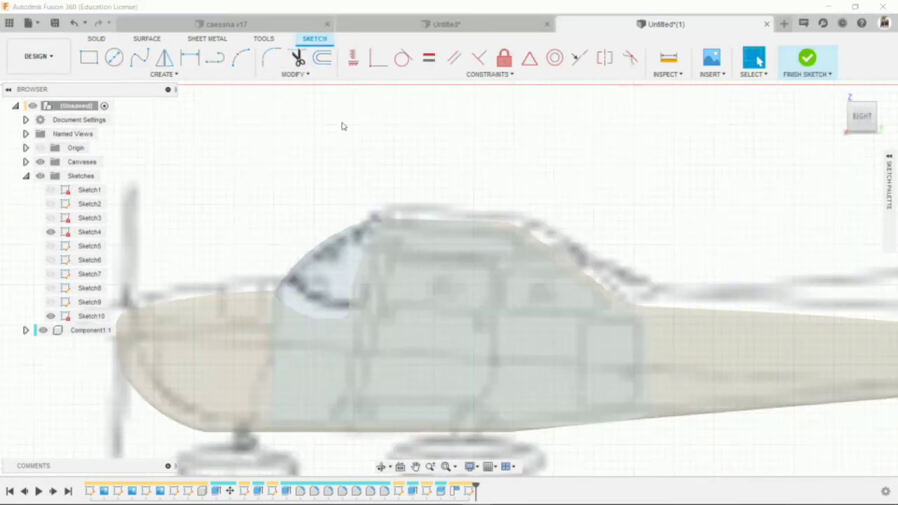
# - Draw the door outline's front curve running down from the cabin roof
pyautogui.click(220, 62)
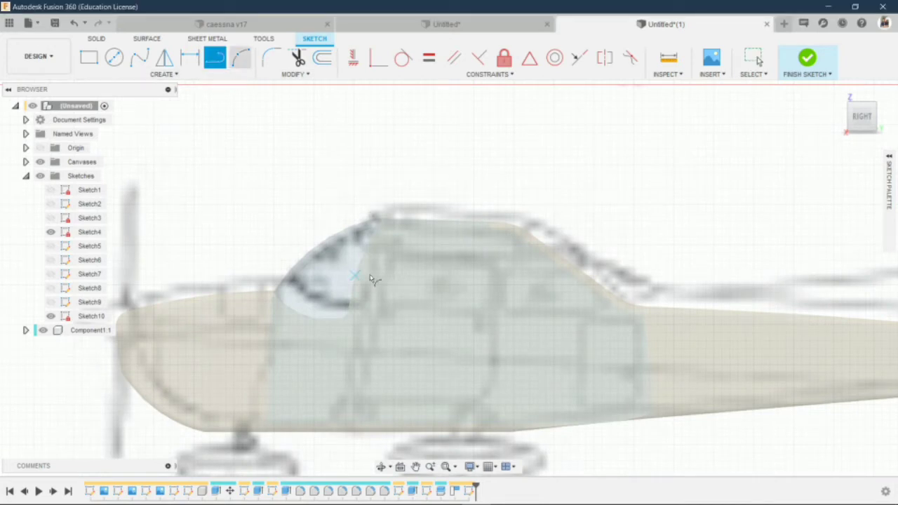
pyautogui.click(394, 245)
pyautogui.click(358, 391)
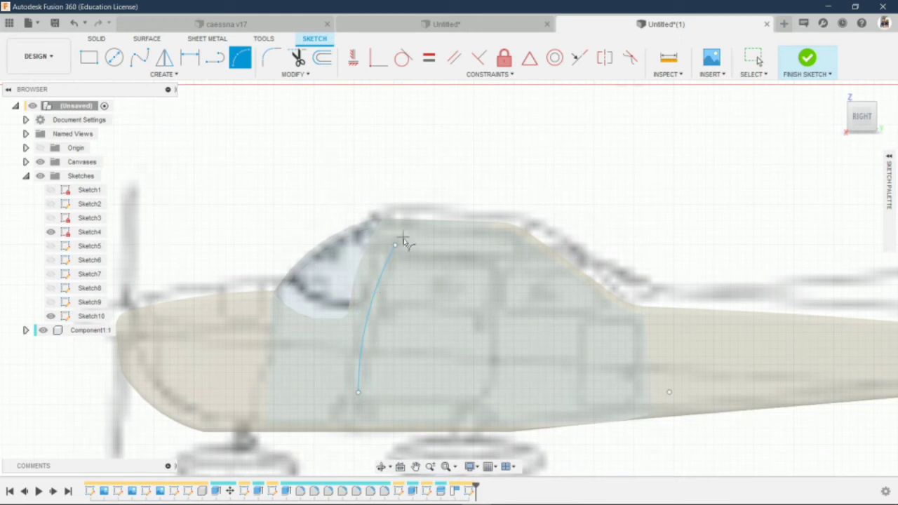
pyautogui.press('Escape')
pyautogui.press('Return')
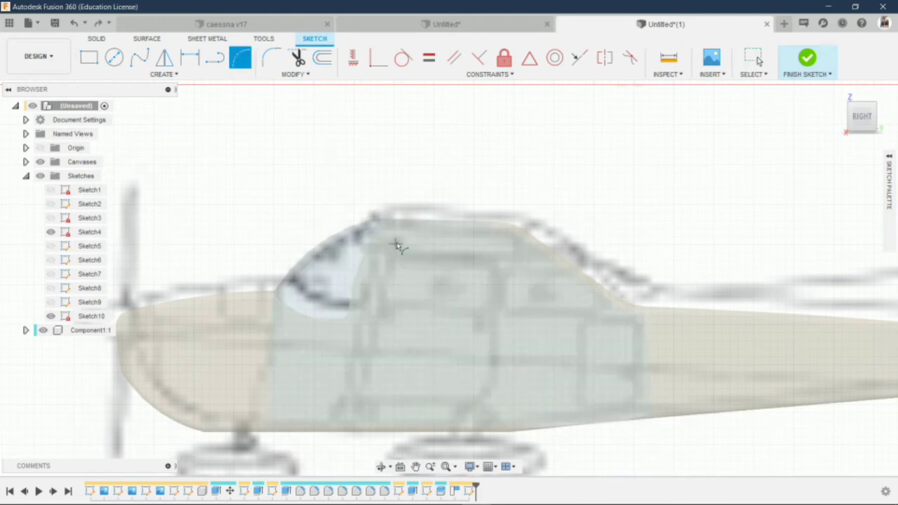
pyautogui.click(357, 355)
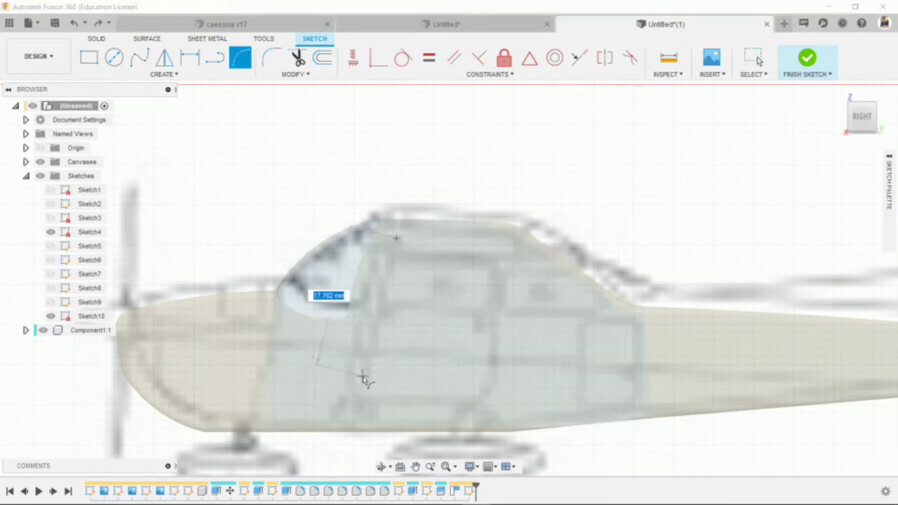
pyautogui.click(364, 380)
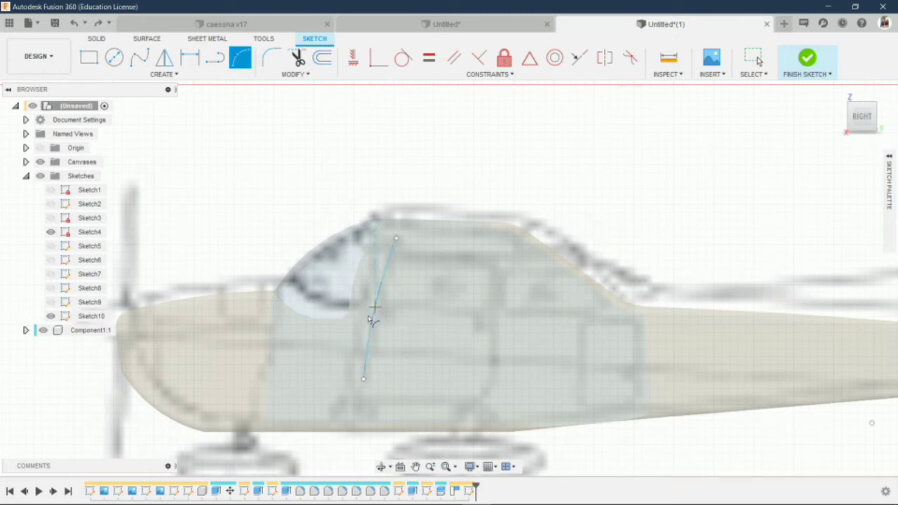
pyautogui.scroll(3, 368, 387)
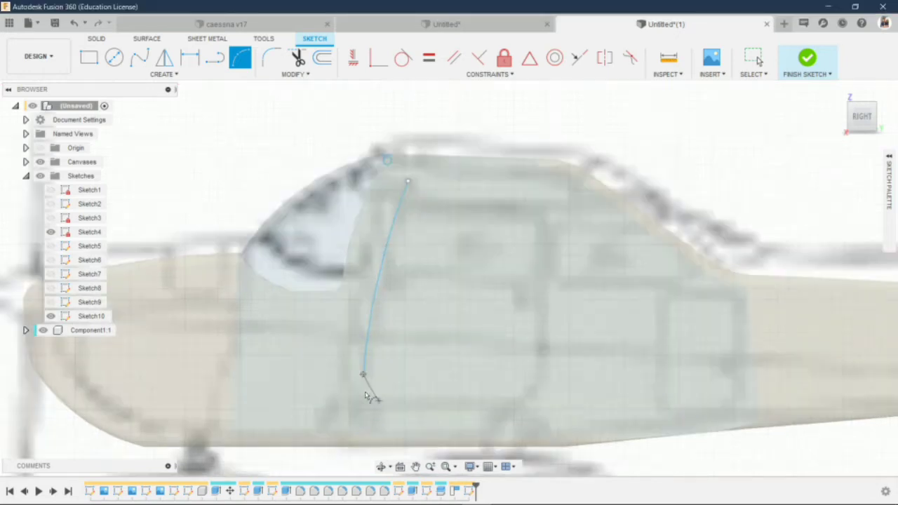
pyautogui.scroll(2, 365, 390)
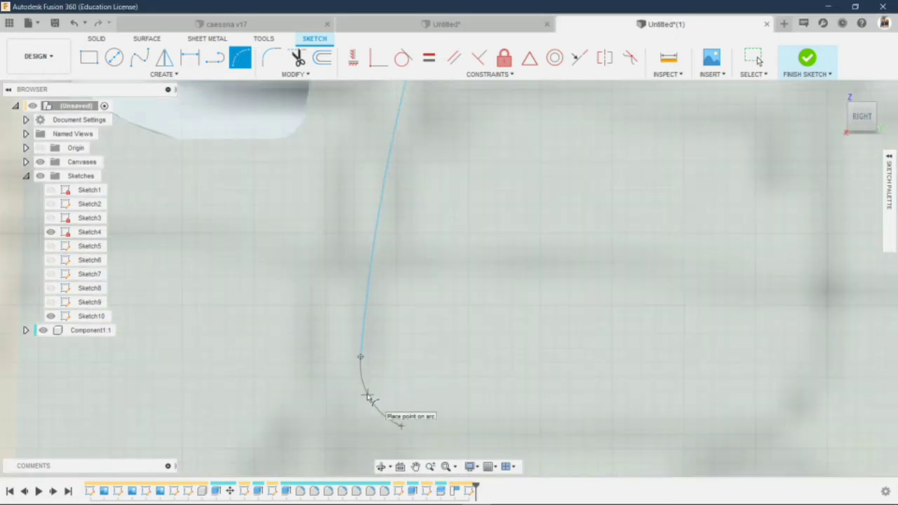
pyautogui.scroll(-5, 367, 396)
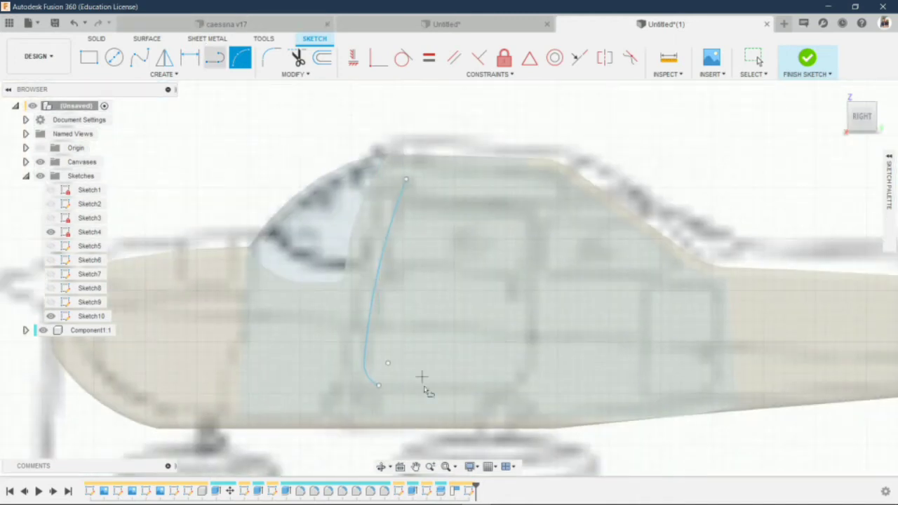
# - Add the straight bottom edge, rounded bottom-rear corner and vertical rear edge
pyautogui.press('l')
pyautogui.click(378, 385)
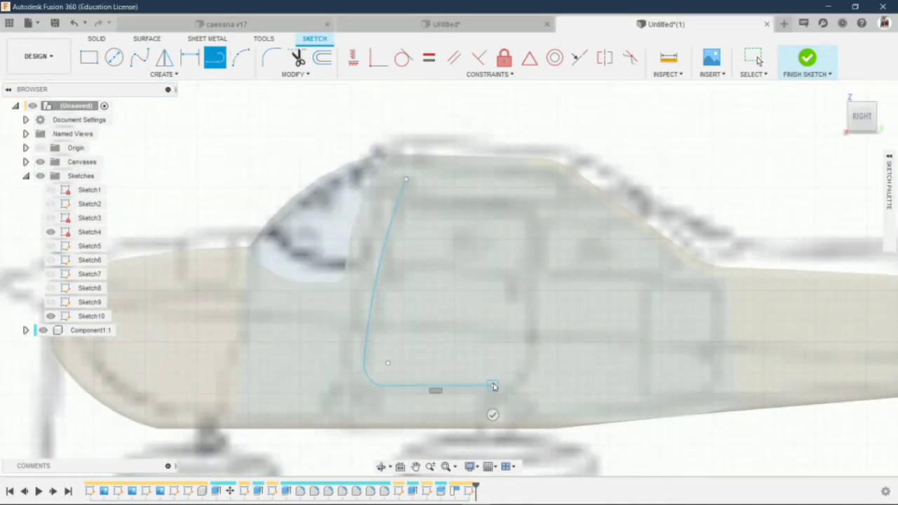
pyautogui.click(493, 385)
pyautogui.press('Escape')
pyautogui.press('a')
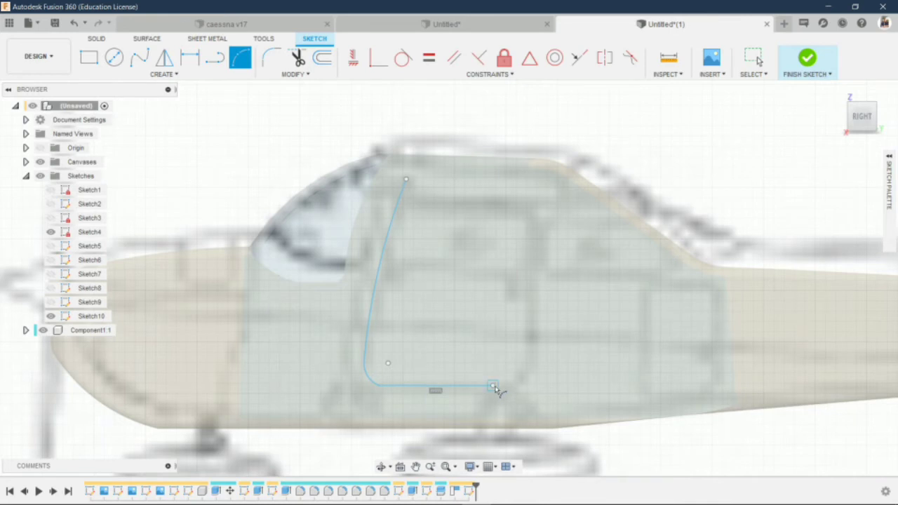
pyautogui.click(493, 385)
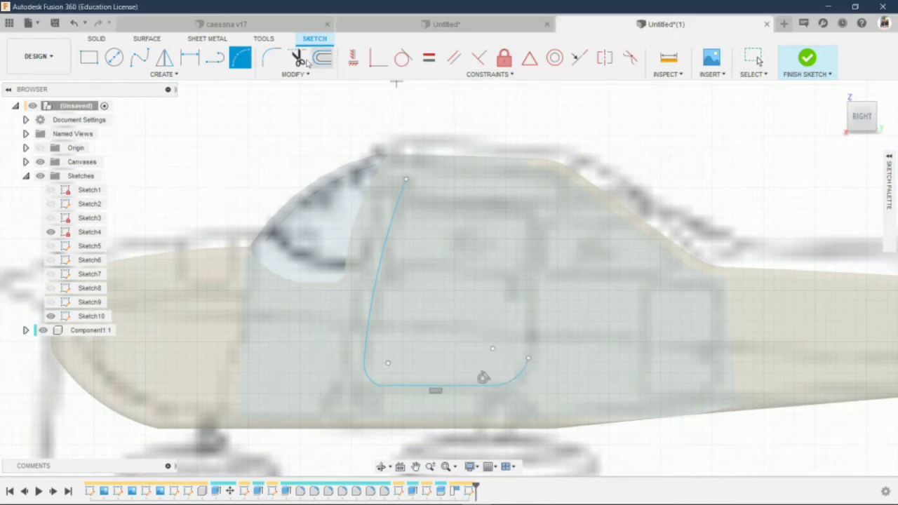
pyautogui.click(214, 61)
pyautogui.click(528, 360)
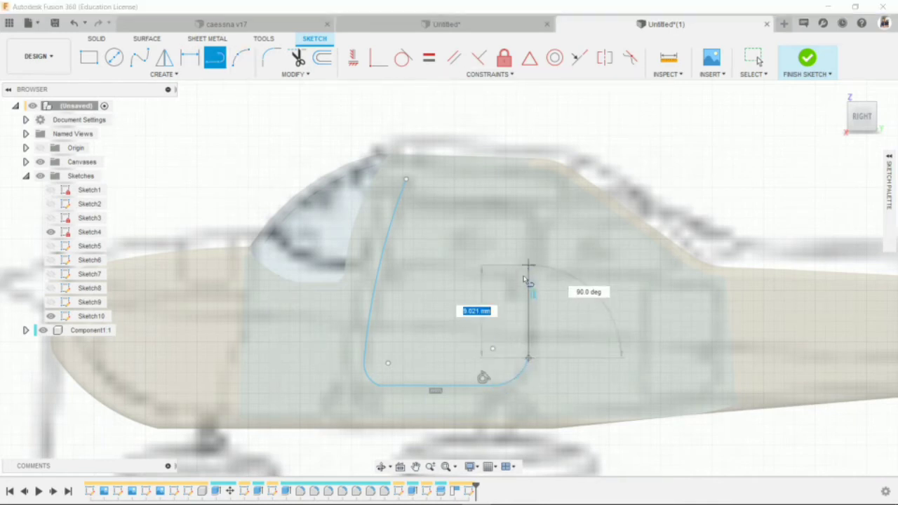
pyautogui.click(528, 279)
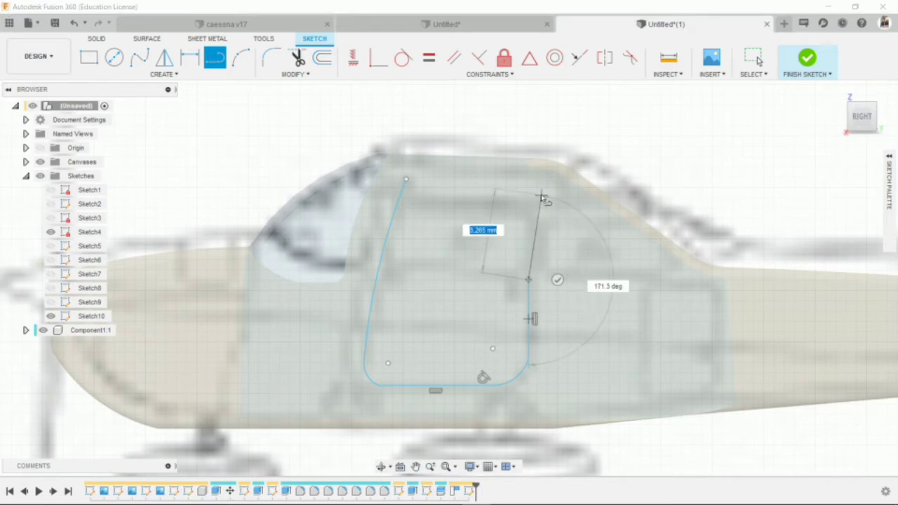
pyautogui.click(536, 205)
pyautogui.press('Escape')
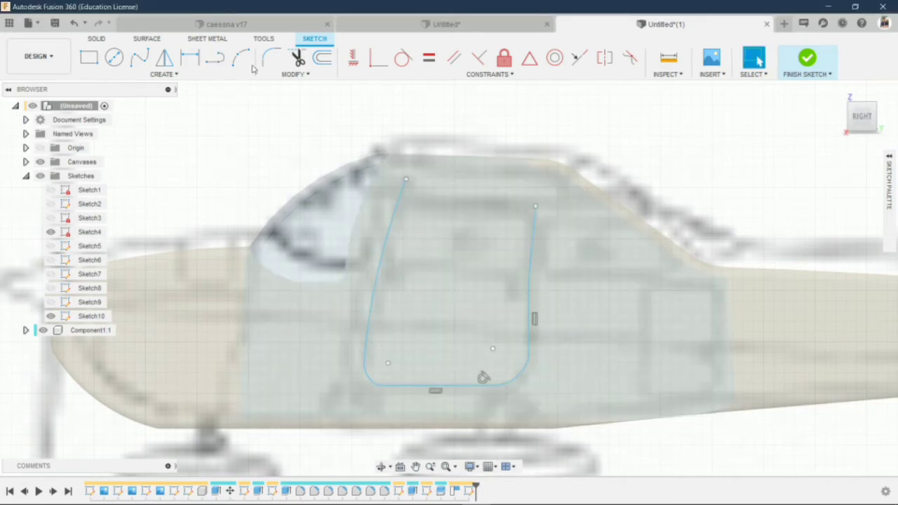
# - Draw the top corner arc and the top edge to close the door outline
pyautogui.click(240, 57)
pyautogui.click(536, 207)
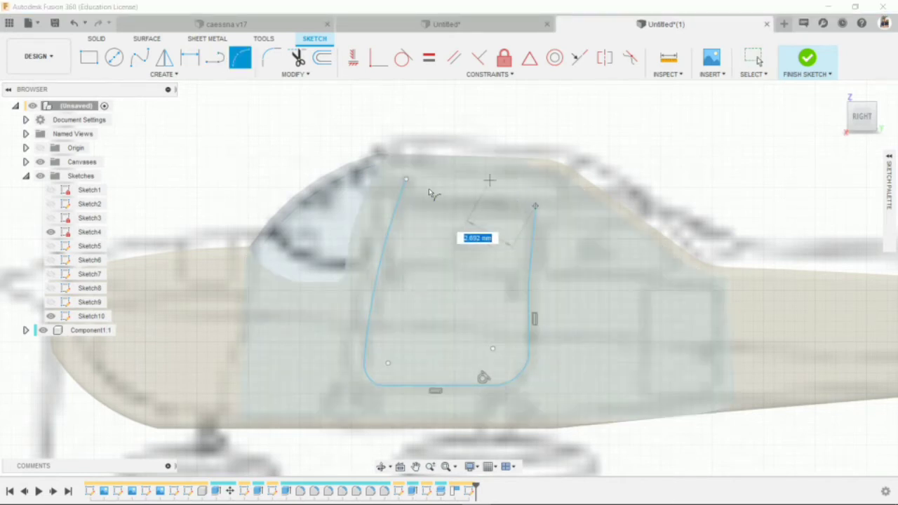
pyautogui.click(406, 179)
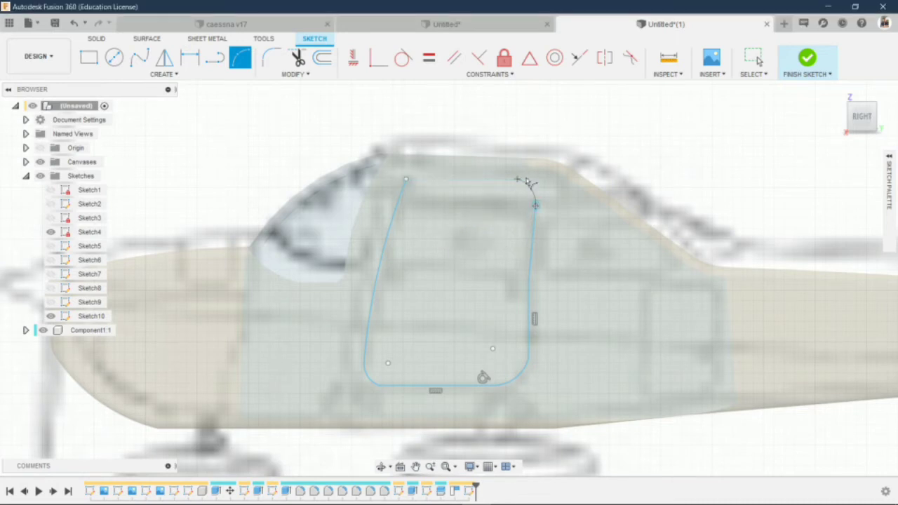
pyautogui.scroll(2, 413, 196)
pyautogui.scroll(2, 410, 194)
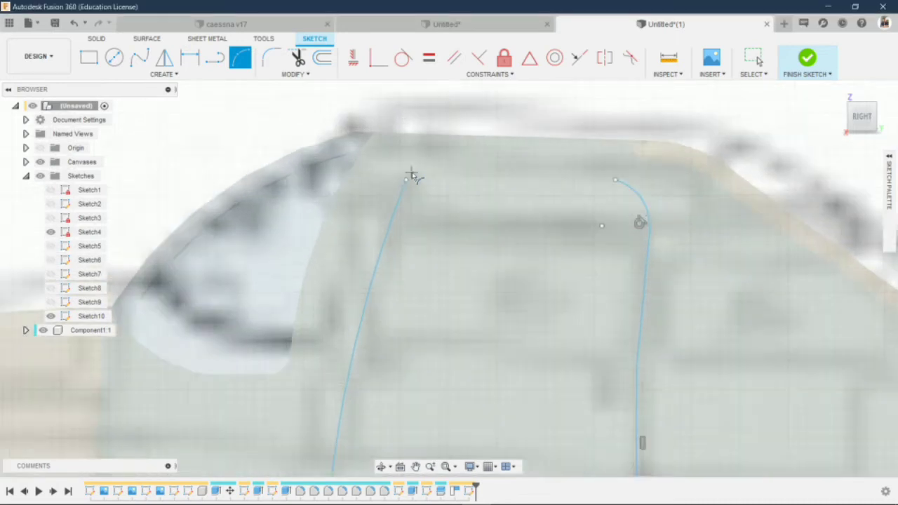
pyautogui.scroll(3, 407, 192)
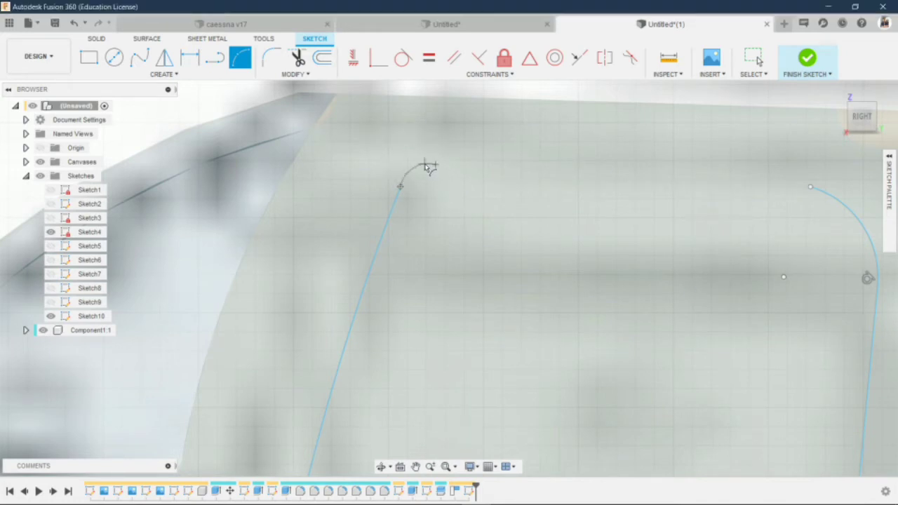
pyautogui.scroll(2, 428, 167)
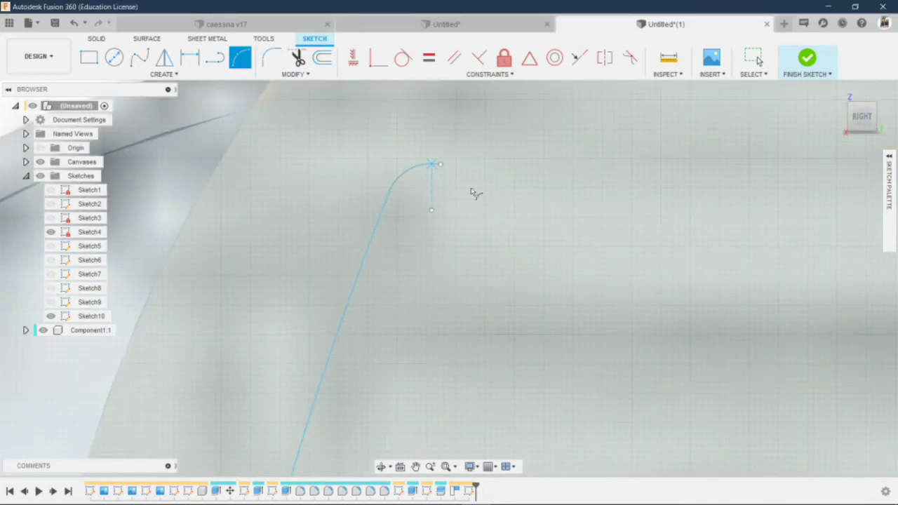
pyautogui.scroll(-3, 678, 220)
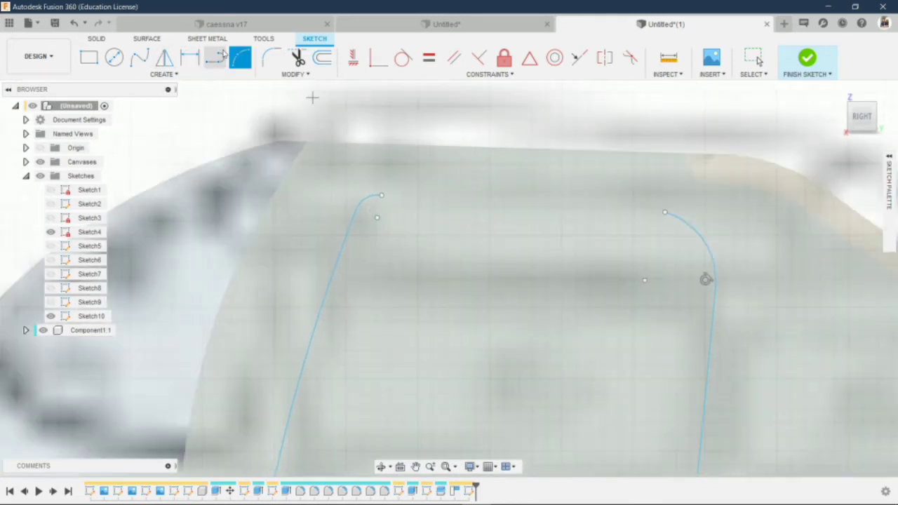
pyautogui.click(221, 56)
pyautogui.click(383, 197)
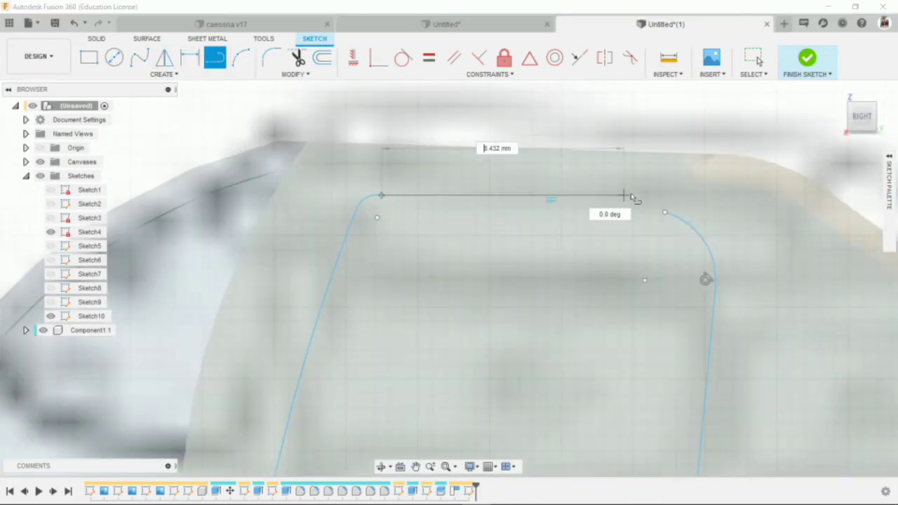
pyautogui.click(664, 213)
pyautogui.scroll(-2, 645, 220)
pyautogui.scroll(-3, 666, 246)
pyautogui.moveTo(668, 256); pyautogui.dragTo(480, 236, button='middle')
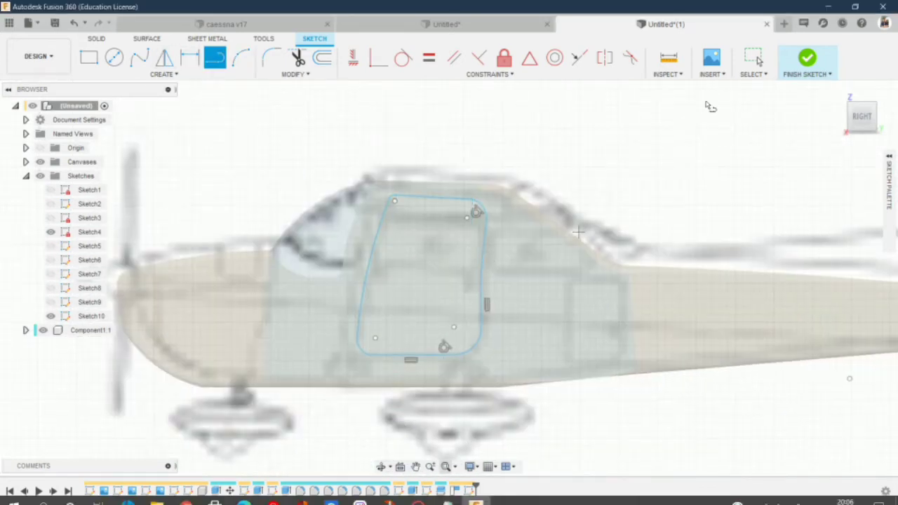
# - Split the fuselage along the finished door outline sketch, with the reference canvas hidden
pyautogui.click(807, 58)
pyautogui.click(381, 467)
pyautogui.moveTo(491, 309); pyautogui.dragTo(462, 224)
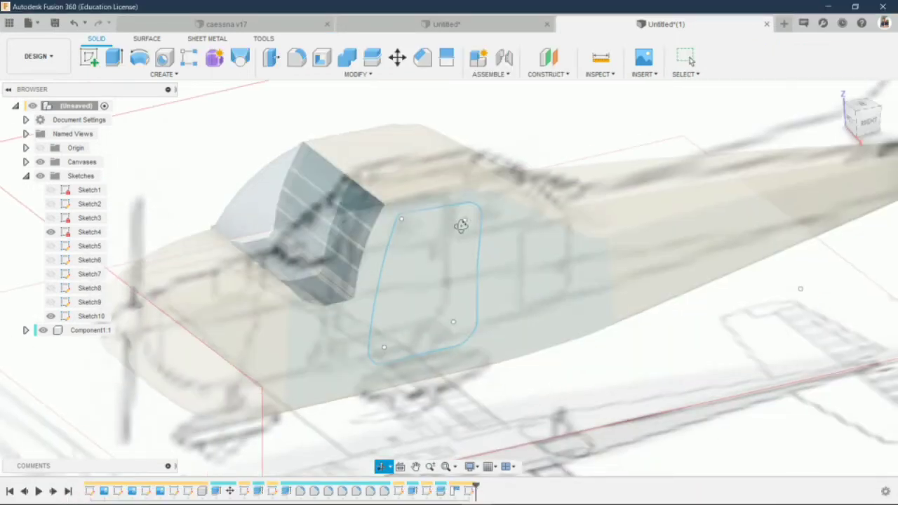
pyautogui.click(372, 58)
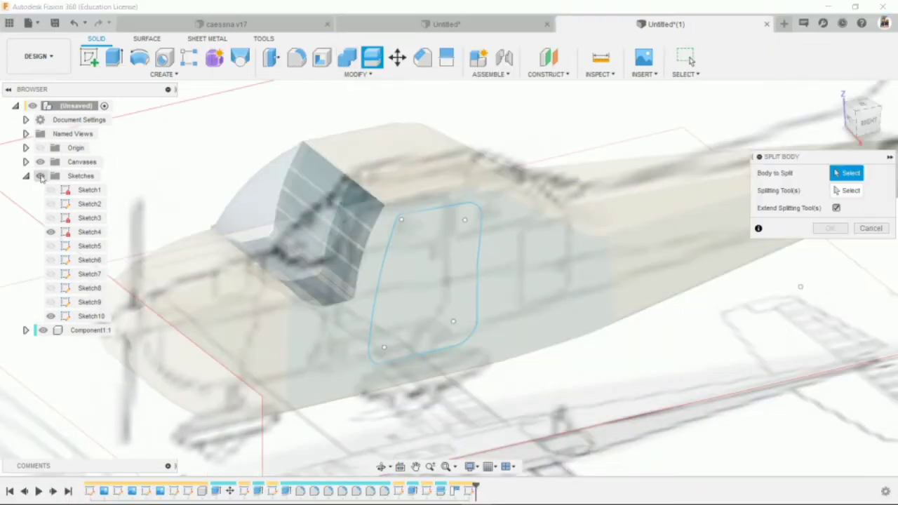
pyautogui.click(40, 162)
pyautogui.click(481, 289)
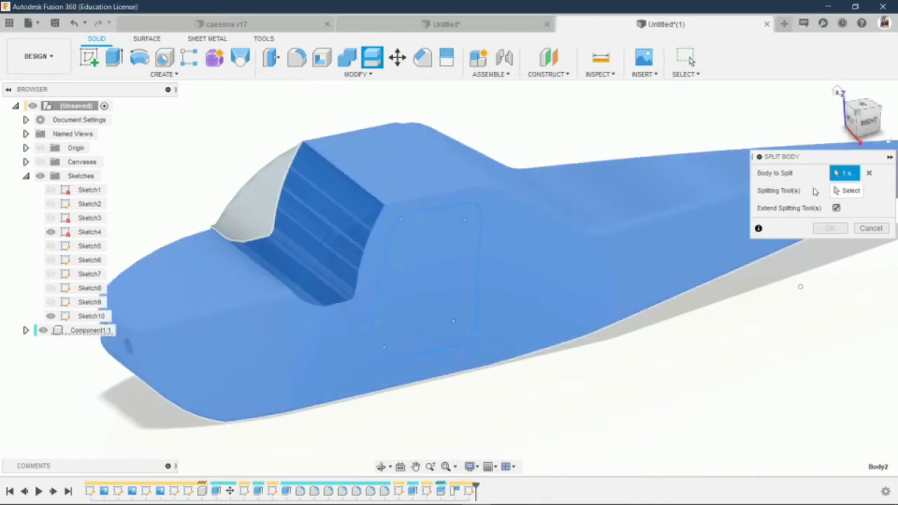
pyautogui.click(369, 335)
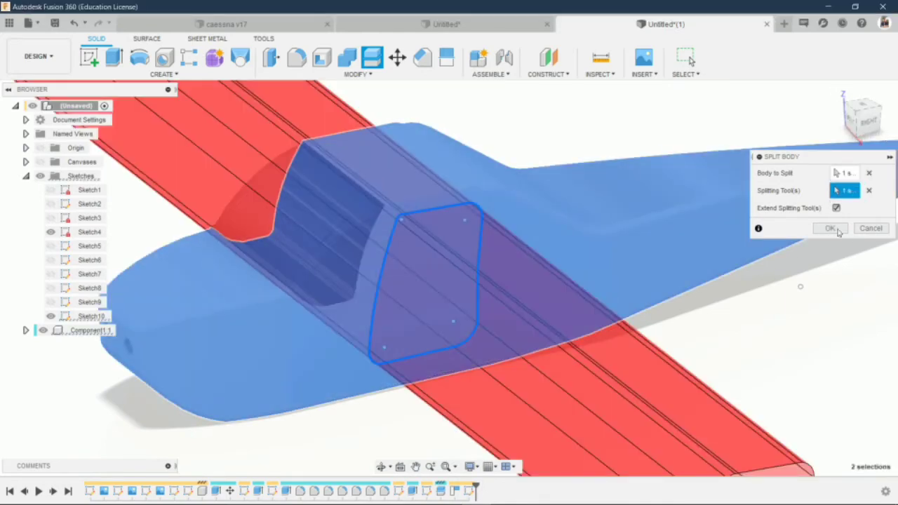
pyautogui.click(831, 228)
# - Offset the door outline 0.599 mm in a new sketch on the door face
pyautogui.press('o')
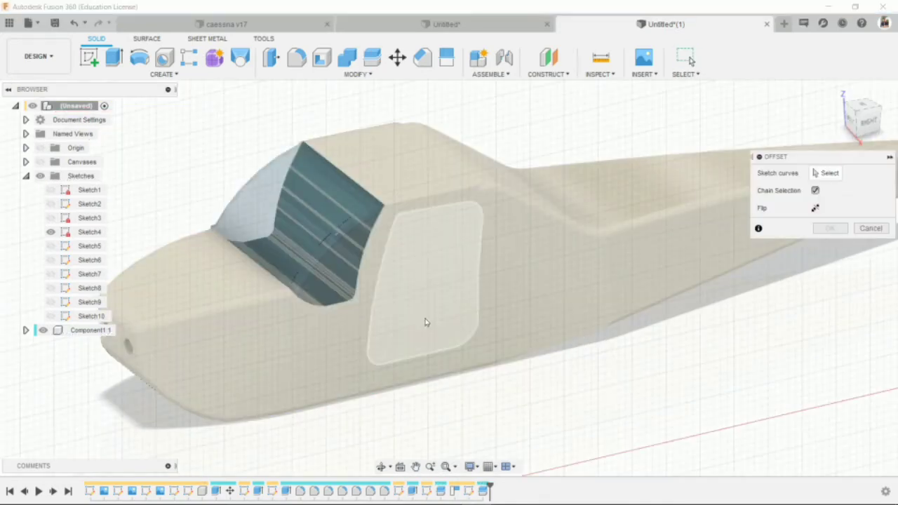
pyautogui.click(423, 315)
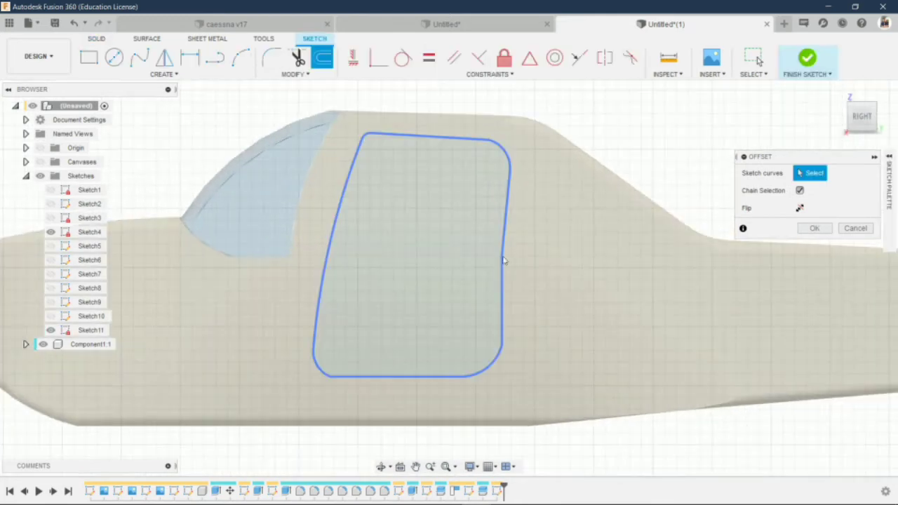
pyautogui.click(503, 259)
pyautogui.scroll(2, 522, 270)
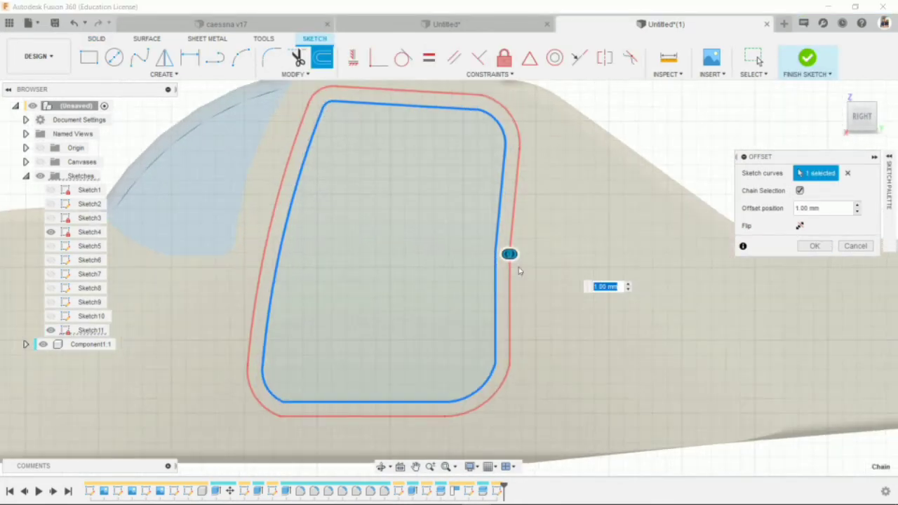
pyautogui.moveTo(510, 255); pyautogui.dragTo(503, 255)
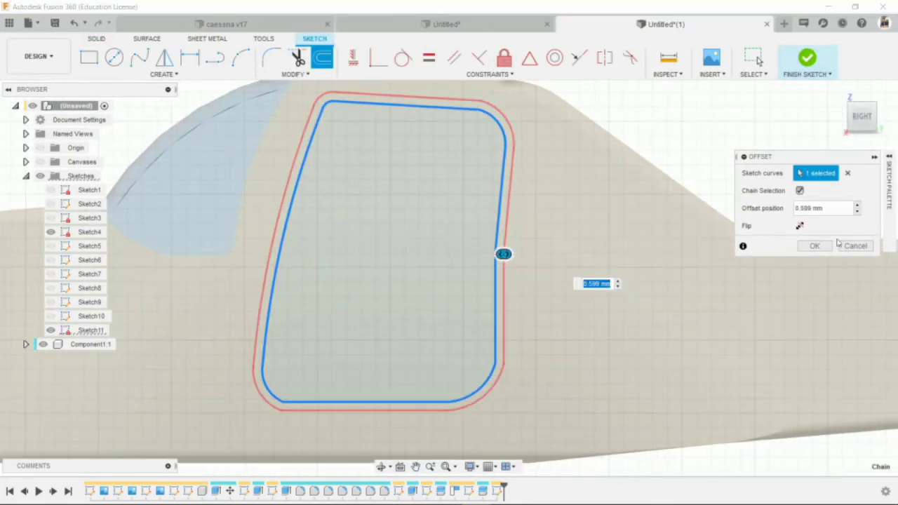
pyautogui.click(816, 247)
pyautogui.scroll(-2, 544, 215)
pyautogui.click(804, 62)
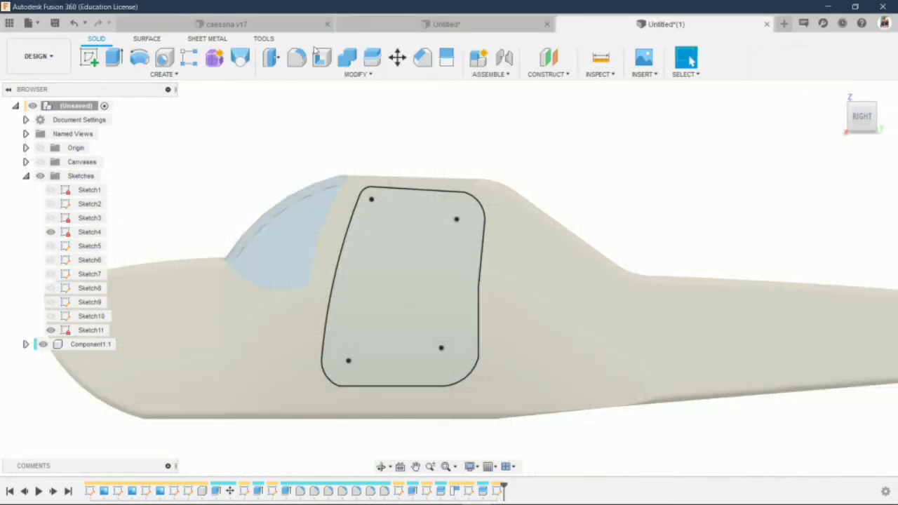
# - Split the fuselage along the offset outline sketch
pyautogui.click(372, 59)
pyautogui.click(523, 278)
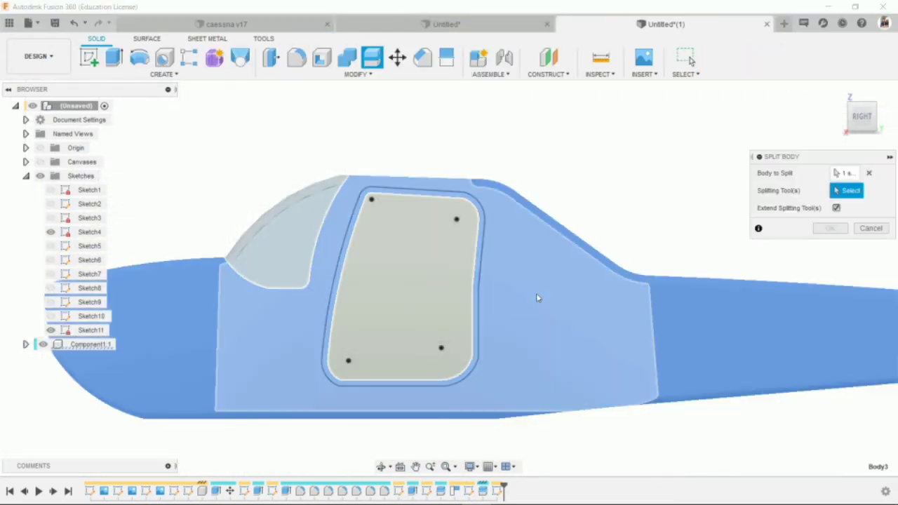
pyautogui.click(479, 317)
pyautogui.click(831, 228)
pyautogui.scroll(5, 491, 285)
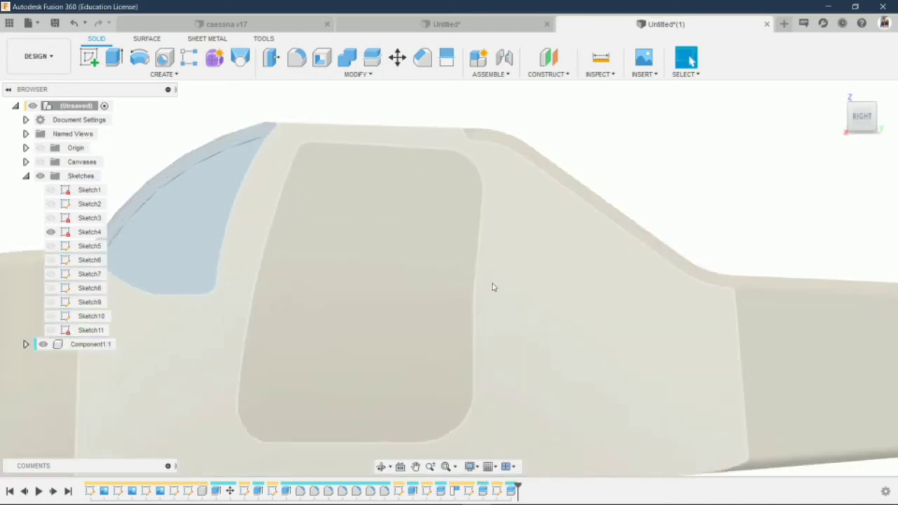
# - Colour the thin door-frame face with a black appearance
pyautogui.click(470, 333)
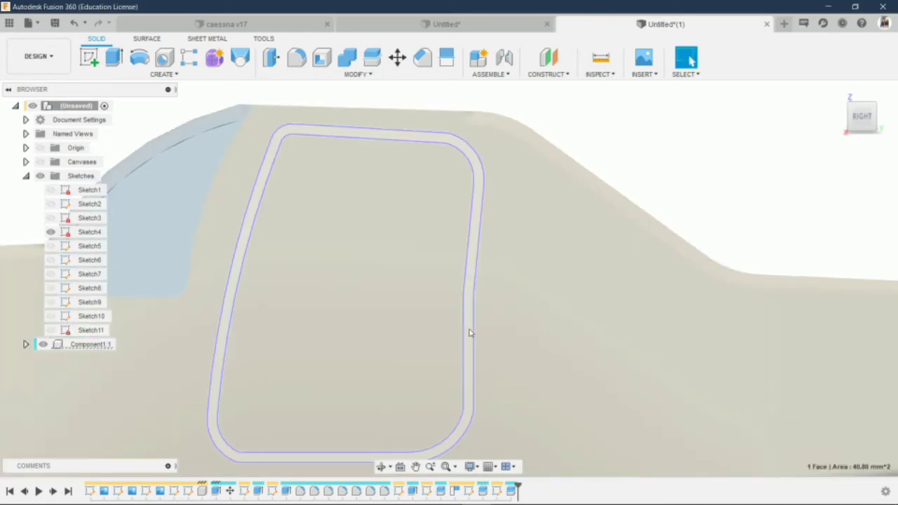
pyautogui.press('a')
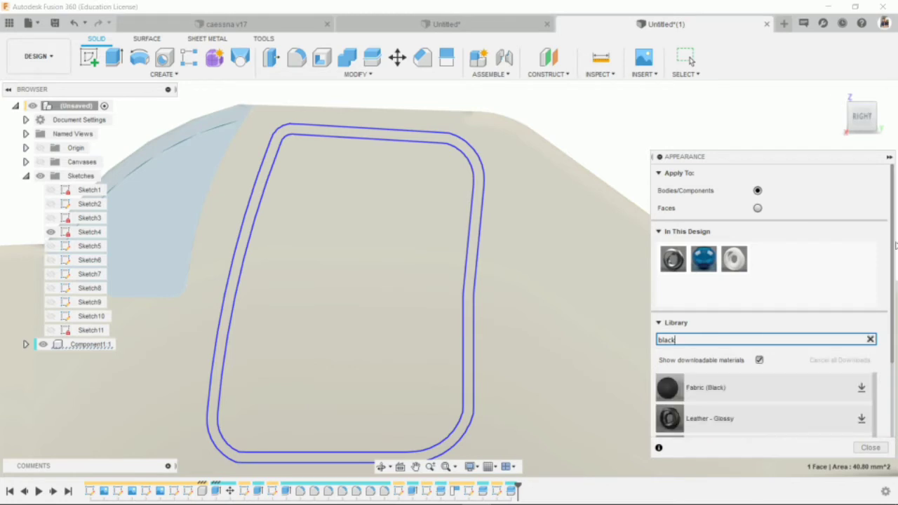
pyautogui.scroll(-1, 737, 337)
pyautogui.scroll(-1, 746, 320)
pyautogui.scroll(3, 786, 341)
pyautogui.scroll(3, 786, 341)
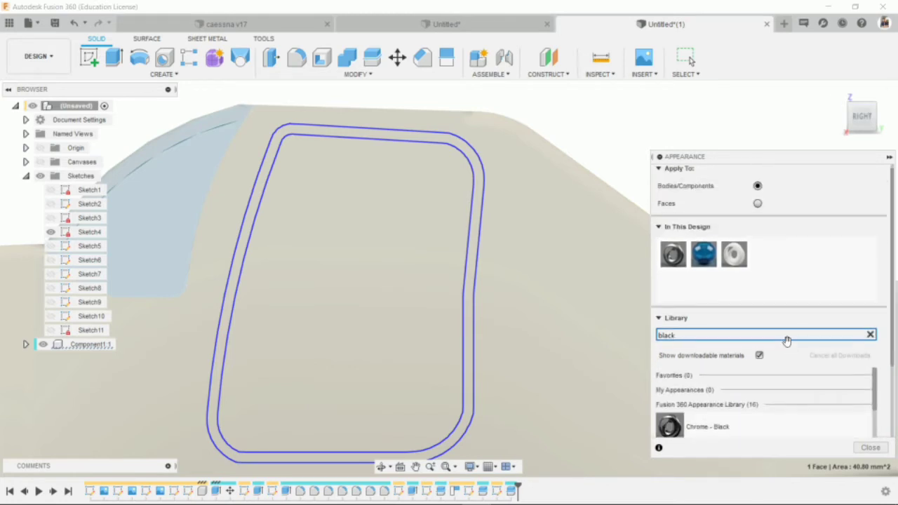
pyautogui.moveTo(758, 414)
pyautogui.mouseDown()
pyautogui.moveTo(619, 378)
pyautogui.moveTo(479, 379)
pyautogui.mouseUp()
pyautogui.scroll(-5, 483, 326)
pyautogui.click(870, 447)
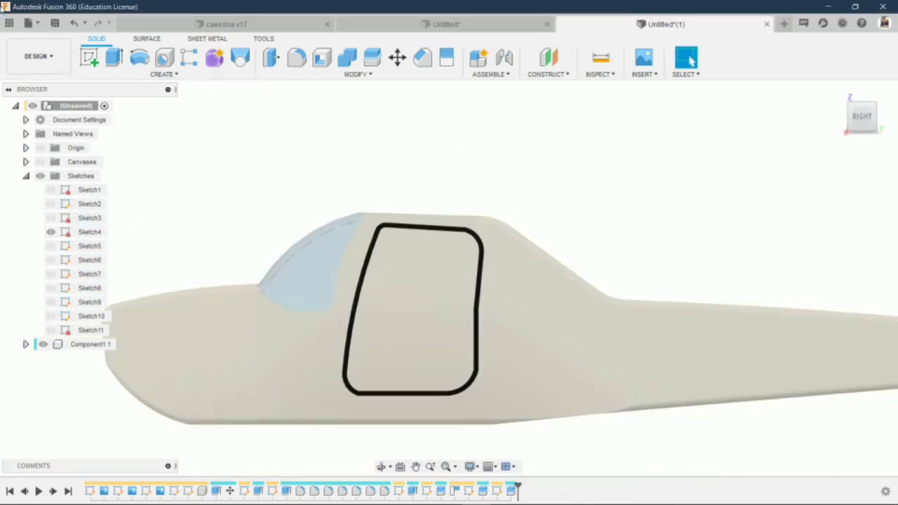
# - Start a sketch on the window face and draw the upper-left rounded corner arc
pyautogui.click(473, 251)
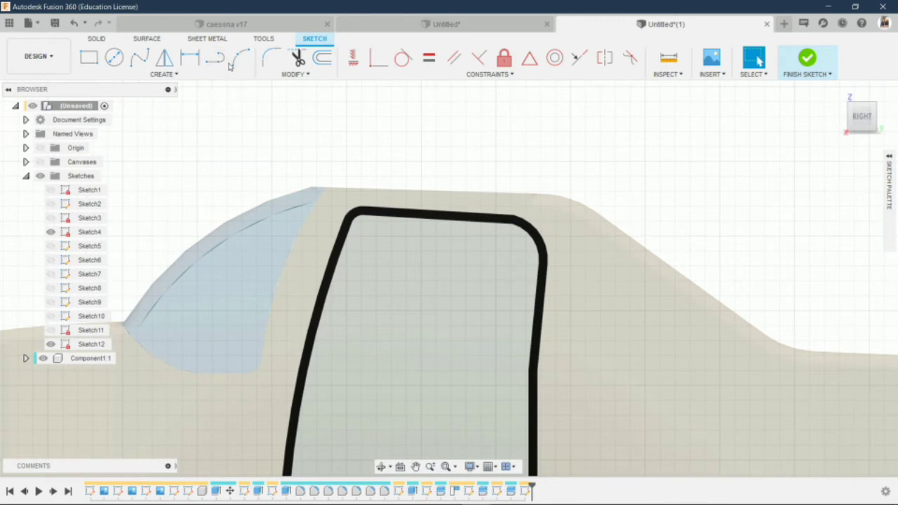
pyautogui.click(240, 58)
pyautogui.scroll(3, 290, 206)
pyautogui.click(412, 243)
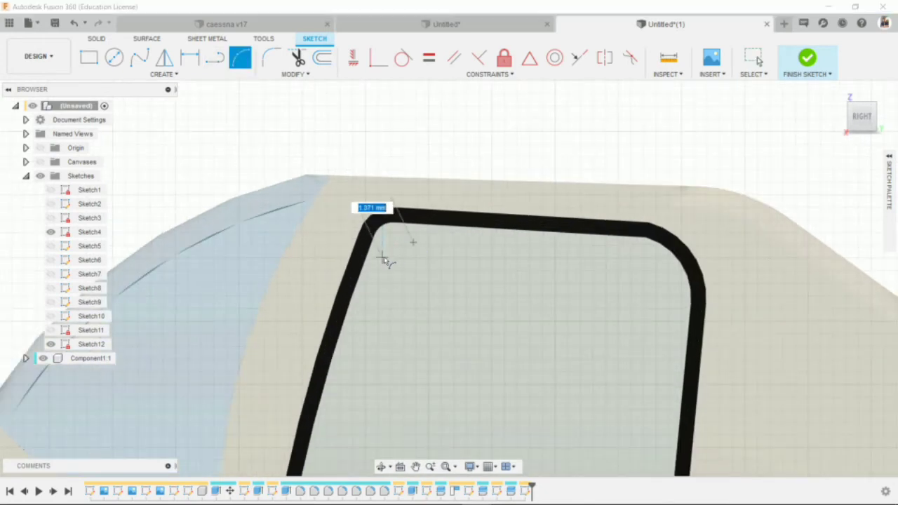
pyautogui.click(382, 256)
pyautogui.scroll(2, 395, 250)
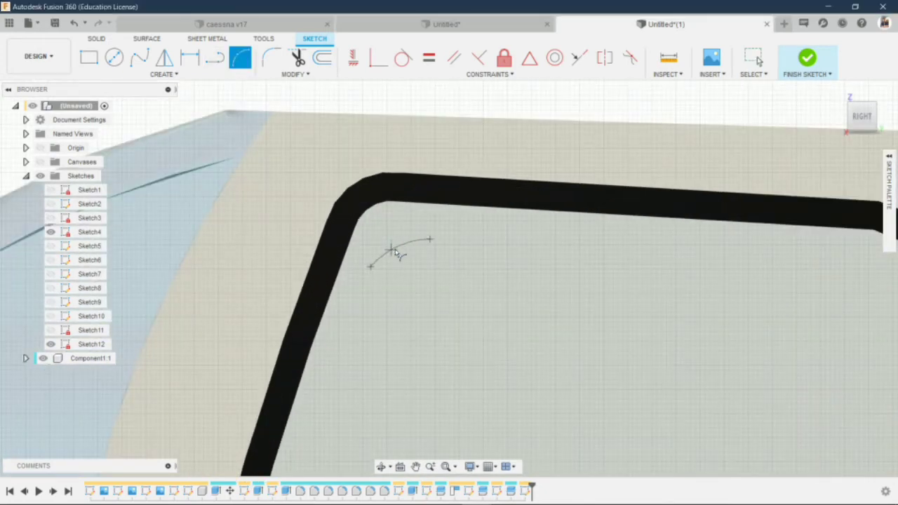
pyautogui.click(395, 251)
pyautogui.scroll(-3, 377, 275)
# - Try centre-point and tangent arc modes for the next corner, cancelling the previews
pyautogui.click(214, 61)
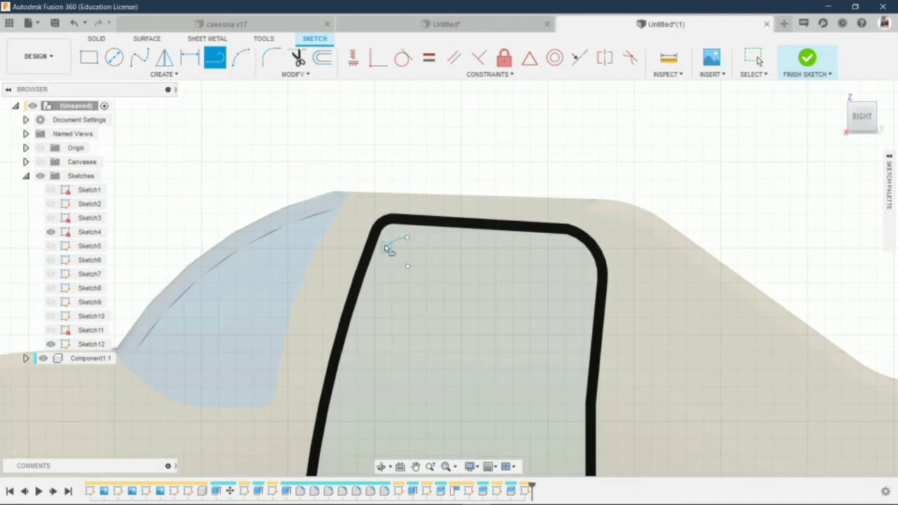
pyautogui.click(386, 247)
pyautogui.press('Escape')
pyautogui.click(240, 59)
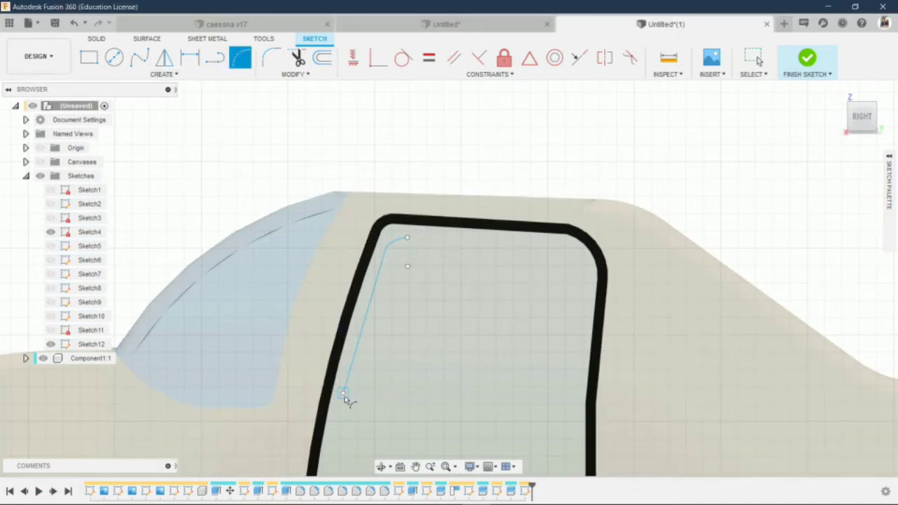
pyautogui.click(343, 393)
pyautogui.scroll(-3, 355, 388)
pyautogui.click(222, 69)
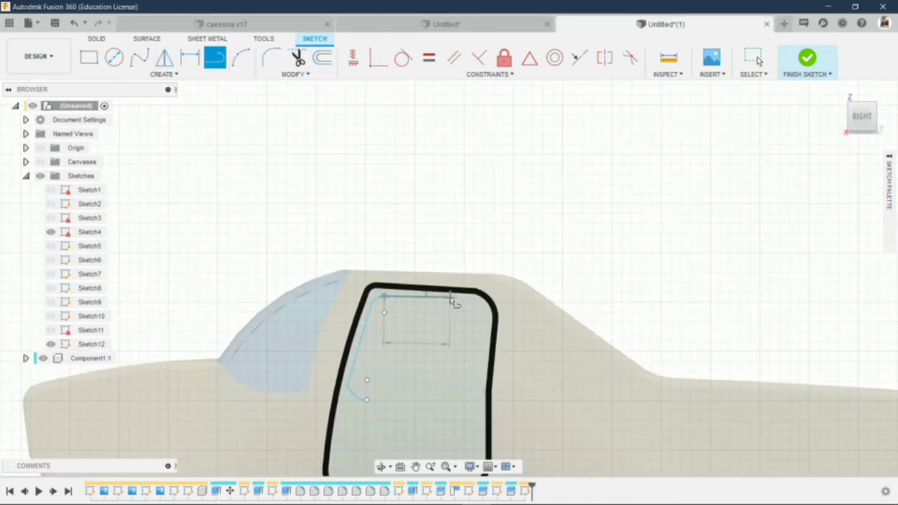
# - Draw a three-point arc along the top of the window
pyautogui.click(240, 57)
pyautogui.scroll(2, 510, 288)
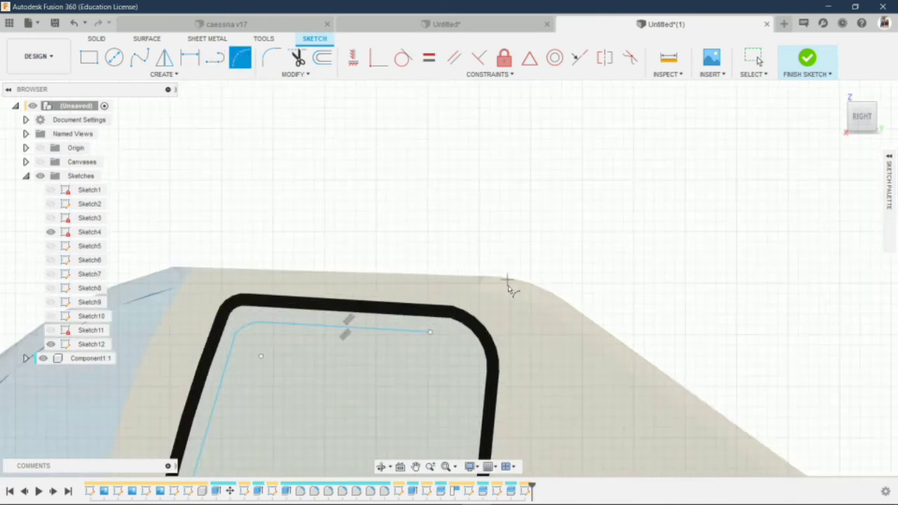
pyautogui.click(432, 334)
pyautogui.click(464, 388)
pyautogui.click(464, 362)
pyautogui.scroll(-2, 464, 363)
pyautogui.scroll(-2, 449, 316)
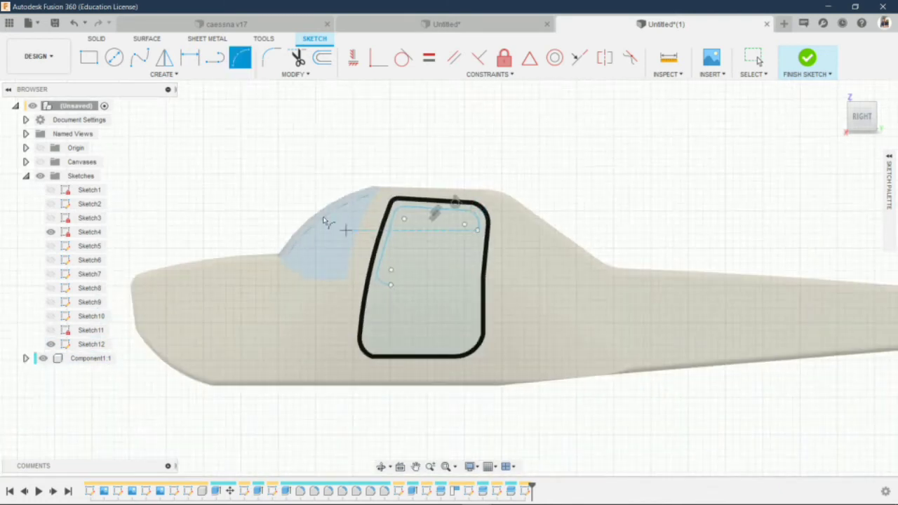
# - Draw the window's bottom edge line and a lower-right corner arc
pyautogui.click(215, 58)
pyautogui.click(454, 286)
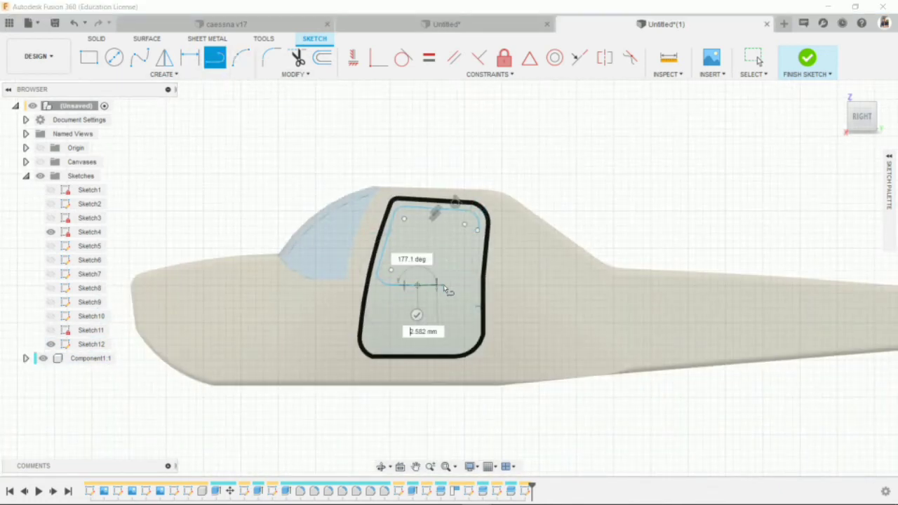
pyautogui.click(481, 305)
pyautogui.press('Escape')
pyautogui.click(235, 63)
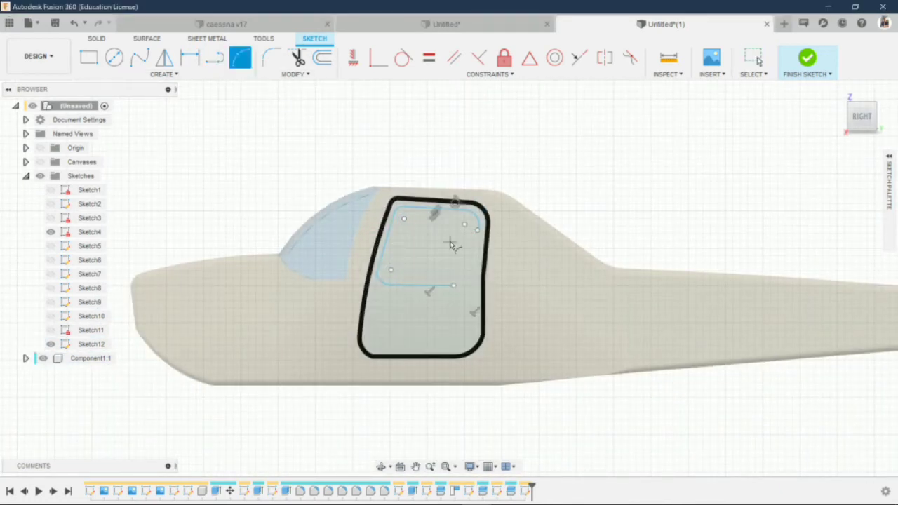
pyautogui.click(454, 287)
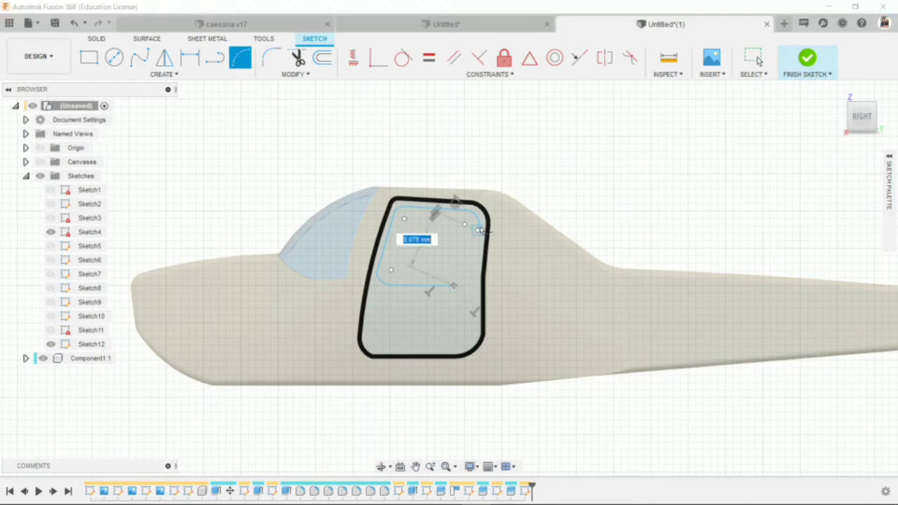
pyautogui.scroll(2, 476, 280)
pyautogui.click(478, 271)
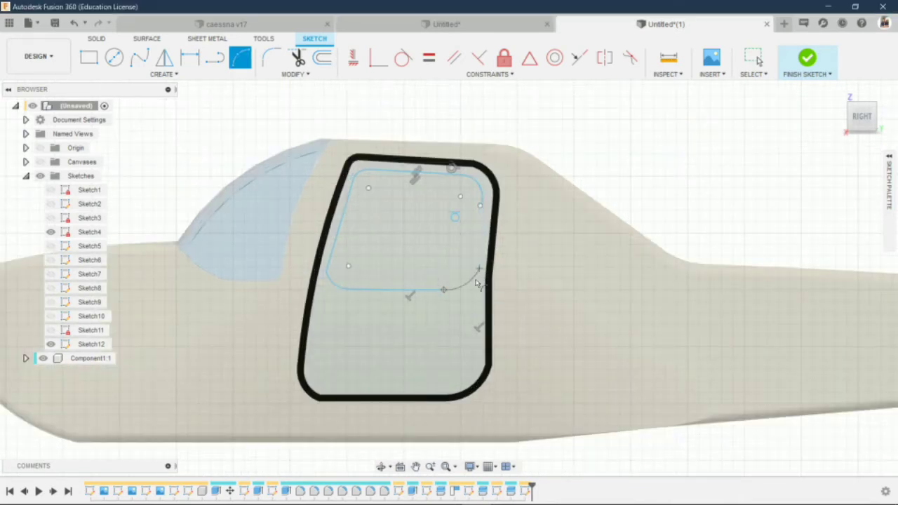
pyautogui.scroll(-3, 465, 274)
# - Delete the misdrawn lower-right corner arc and redraw it as a three-point arc
pyautogui.press('l')
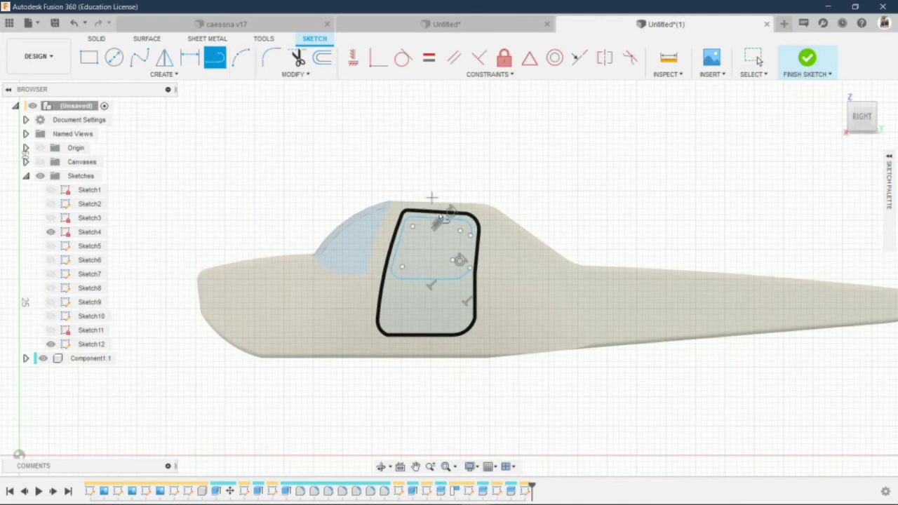
pyautogui.scroll(3, 455, 227)
pyautogui.click(487, 243)
pyautogui.scroll(3, 479, 298)
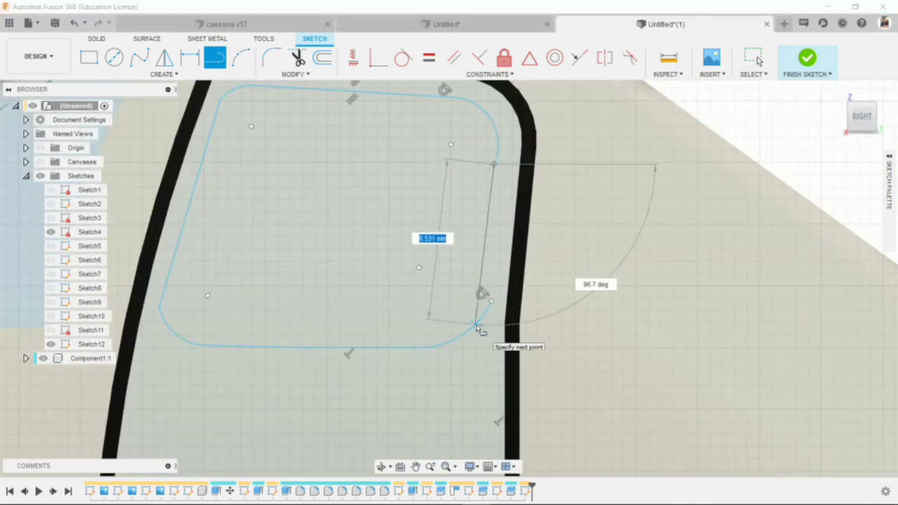
pyautogui.press('Escape')
pyautogui.click(481, 319)
pyautogui.press('Delete')
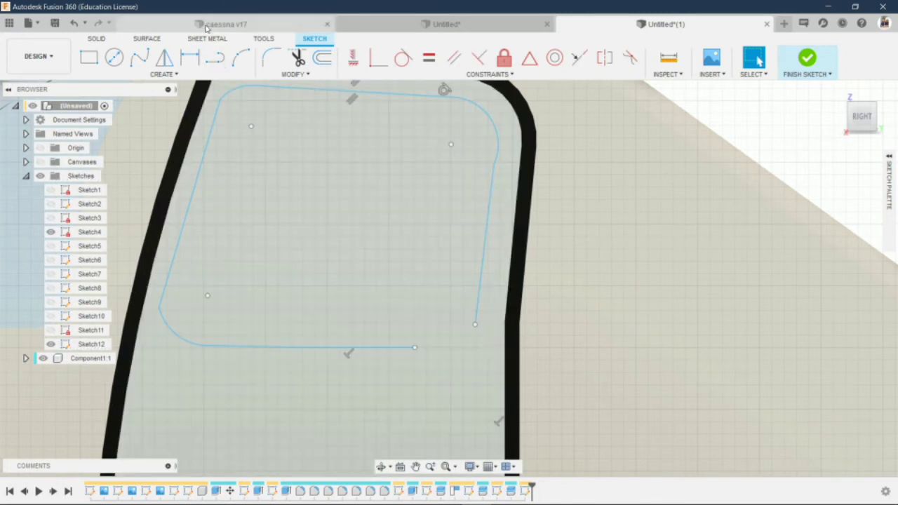
pyautogui.click(239, 58)
pyautogui.scroll(3, 397, 379)
pyautogui.click(379, 379)
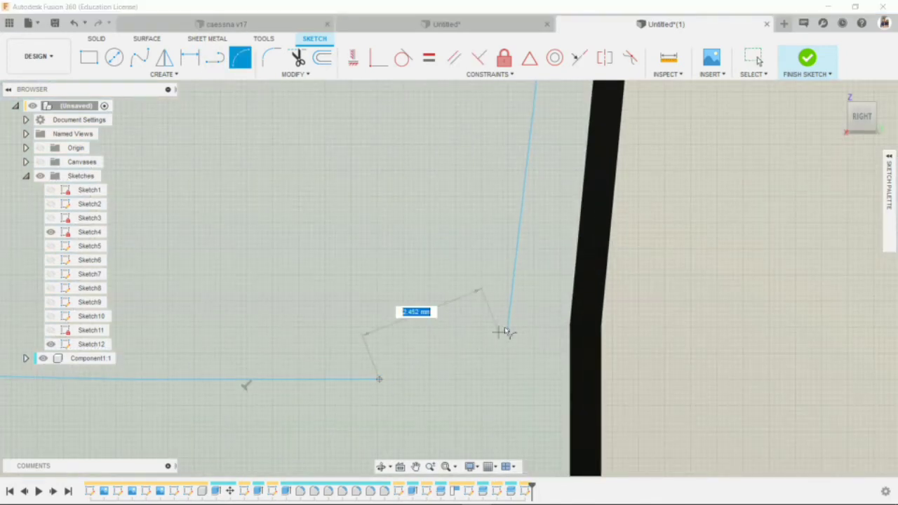
pyautogui.click(507, 331)
# - Finish the window sketch and orbit the fuselage into an angled 3-D view
pyautogui.scroll(-5, 472, 345)
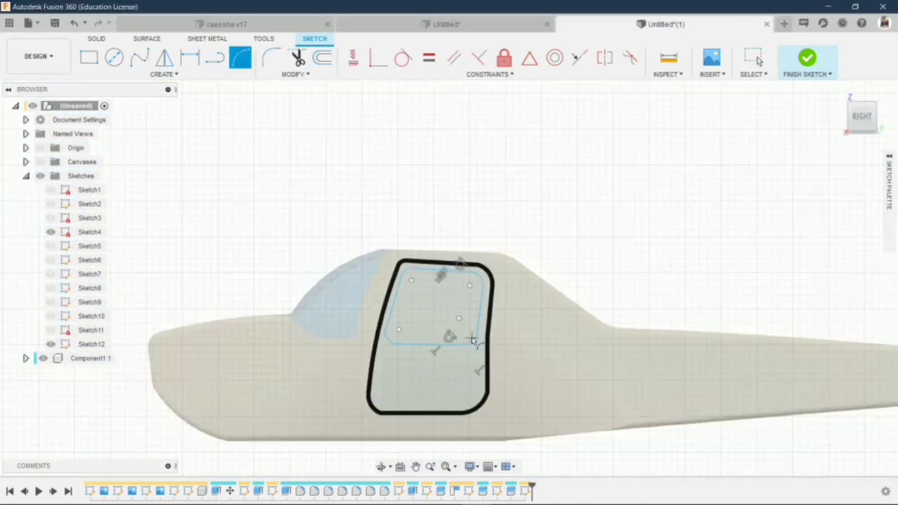
pyautogui.click(820, 72)
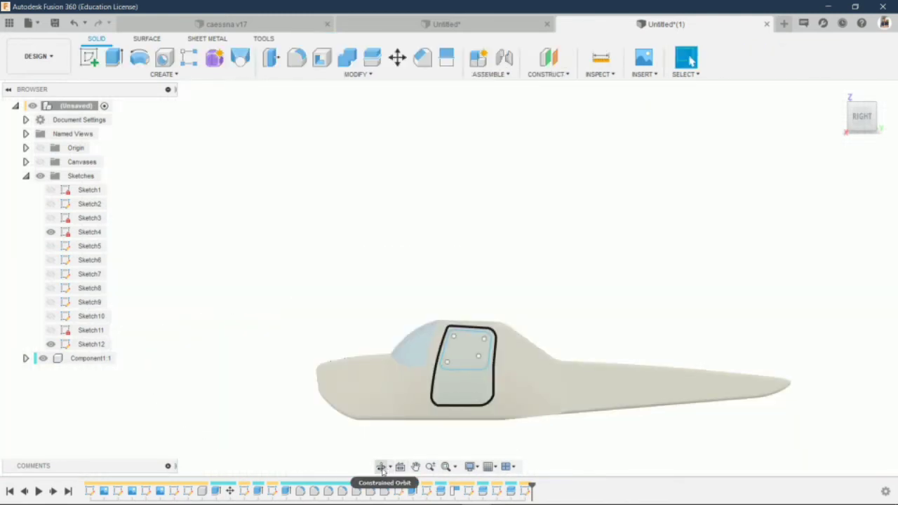
pyautogui.click(382, 471)
pyautogui.moveTo(499, 295); pyautogui.dragTo(308, 134)
# - Split the cockpit body with the window sketch and select the inner window face
pyautogui.click(372, 58)
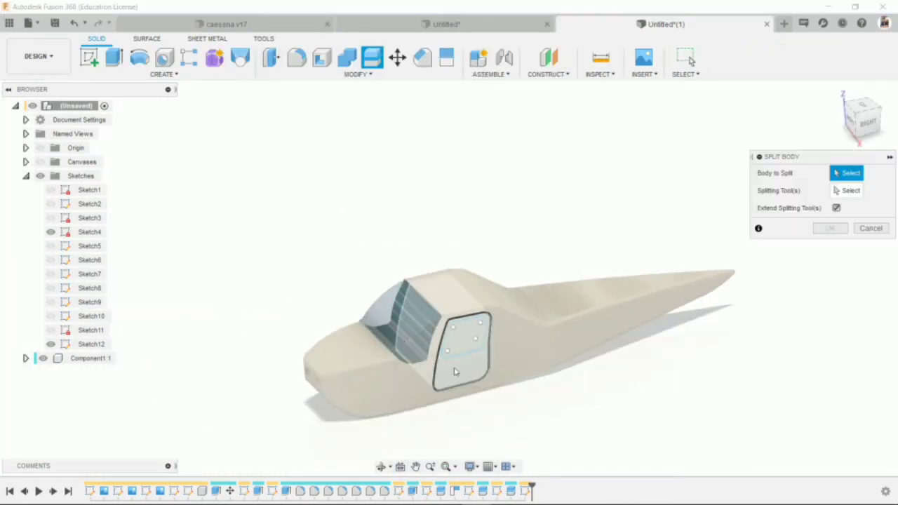
pyautogui.click(454, 372)
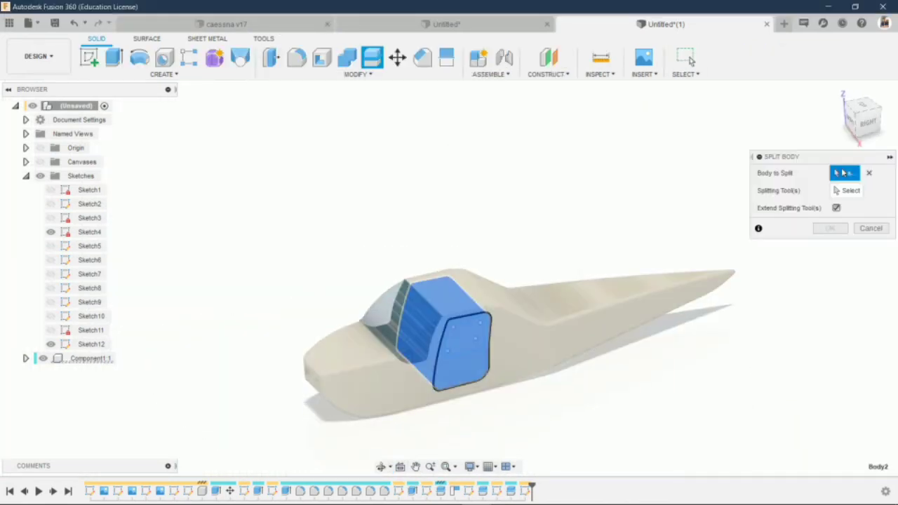
pyautogui.click(473, 356)
pyautogui.click(830, 228)
pyautogui.scroll(3, 435, 355)
pyautogui.scroll(2, 435, 355)
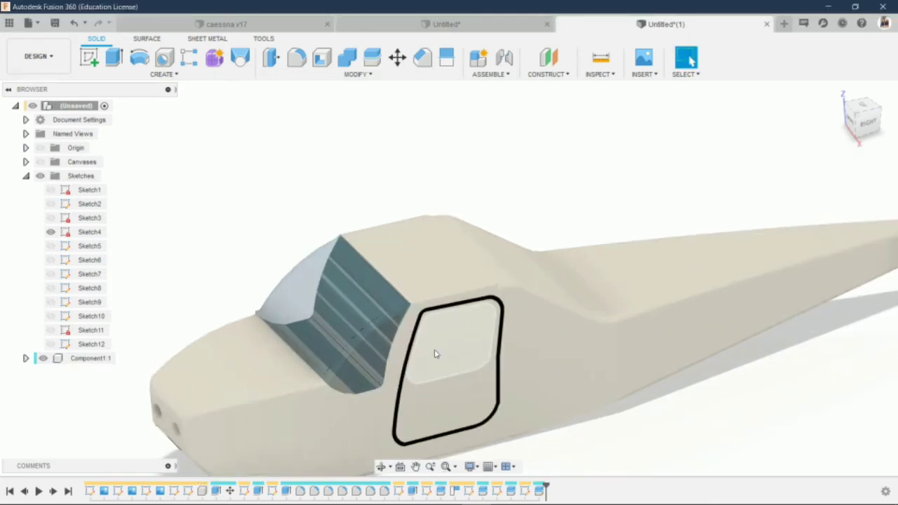
pyautogui.click(436, 354)
# - Apply blue glass from the appearance library to the window face and door window
pyautogui.press('a')
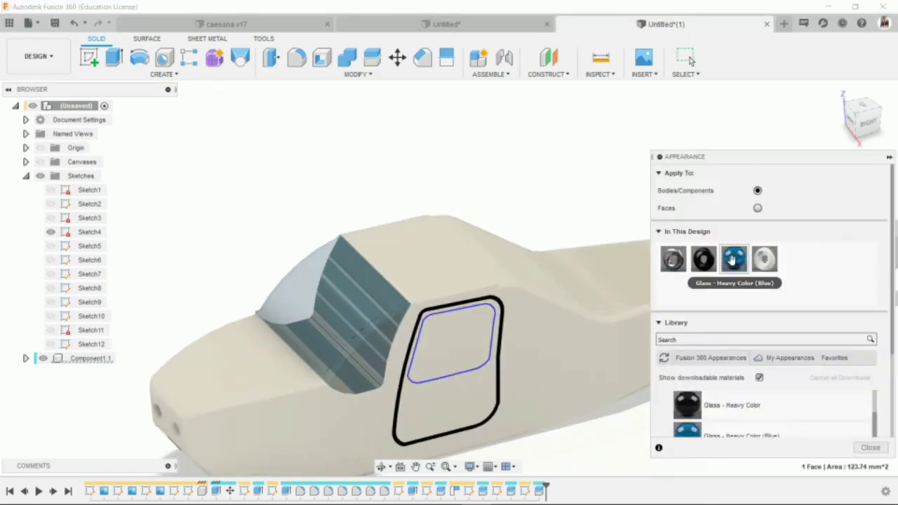
pyautogui.moveTo(732, 260); pyautogui.dragTo(459, 351)
pyautogui.scroll(-3, 449, 431)
pyautogui.moveTo(449, 431)
pyautogui.keyDown('shift'); pyautogui.mouseDown(button='middle')
pyautogui.moveTo(444, 295)
pyautogui.moveTo(397, 269)
pyautogui.moveTo(555, 292)
pyautogui.moveTo(383, 397)
pyautogui.mouseUp(button='middle'); pyautogui.keyUp('shift')
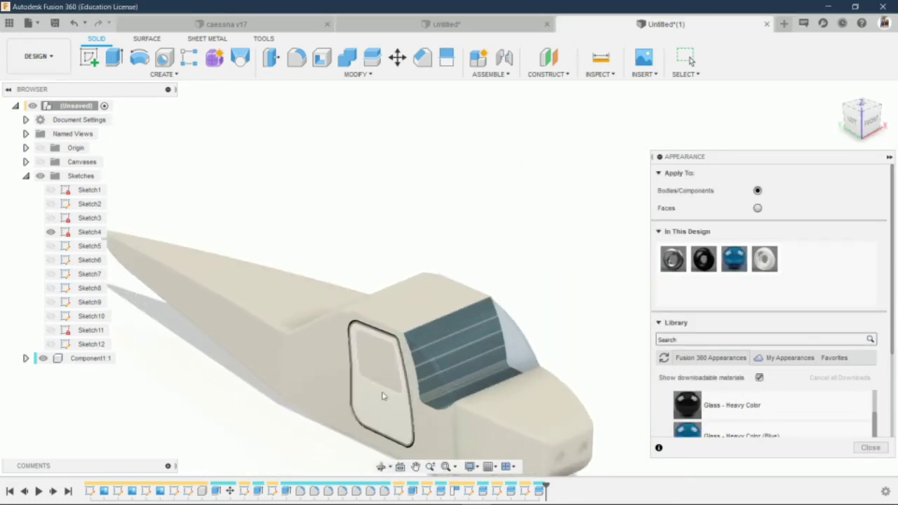
pyautogui.moveTo(734, 259); pyautogui.dragTo(398, 379)
pyautogui.scroll(-2, 421, 369)
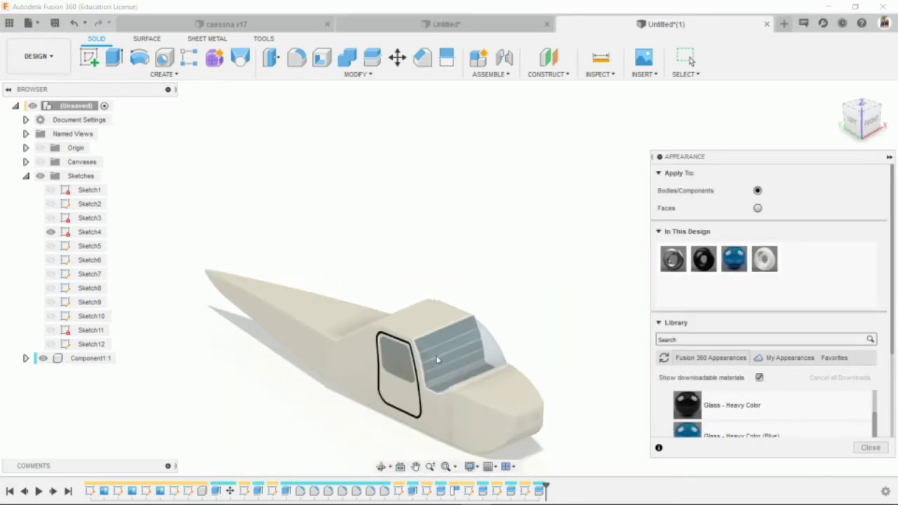
pyautogui.scroll(-2, 437, 359)
# - Replace it with black Glass - Heavy Color on the door window and windshield
pyautogui.moveTo(696, 401); pyautogui.dragTo(412, 356)
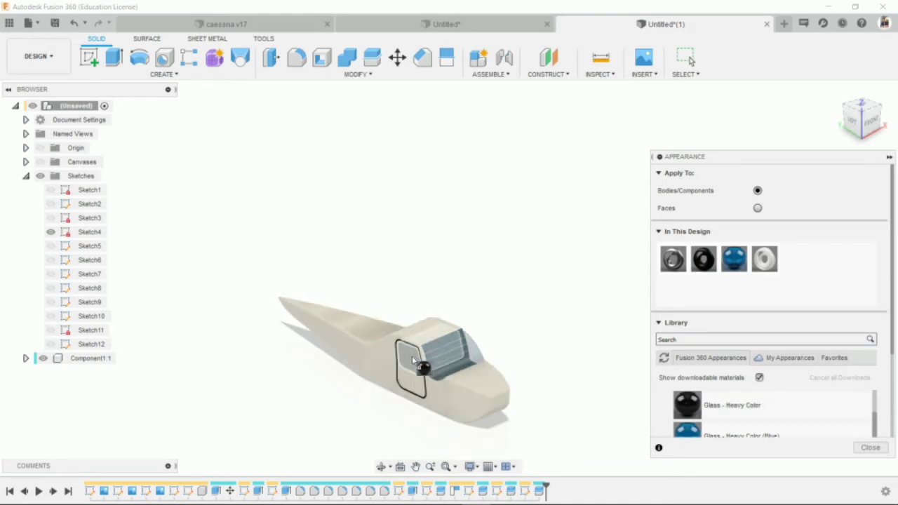
pyautogui.click(402, 268)
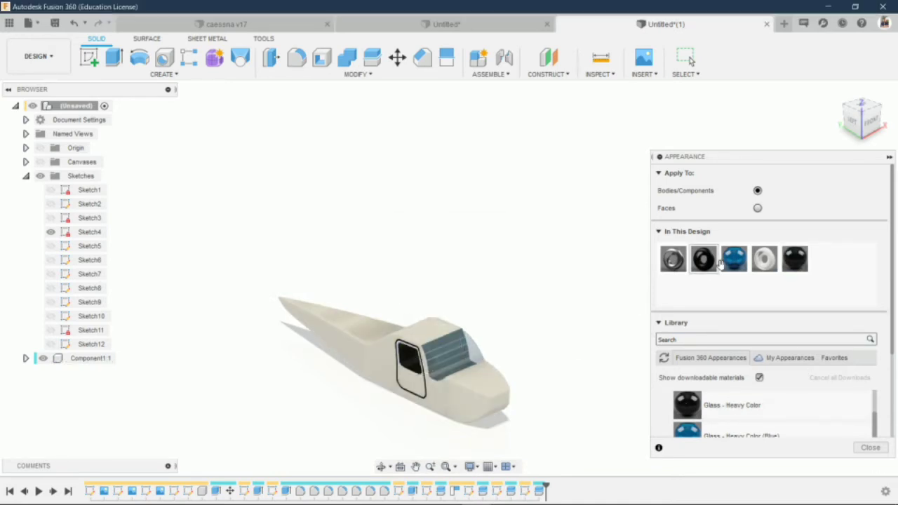
pyautogui.moveTo(690, 399); pyautogui.dragTo(446, 351)
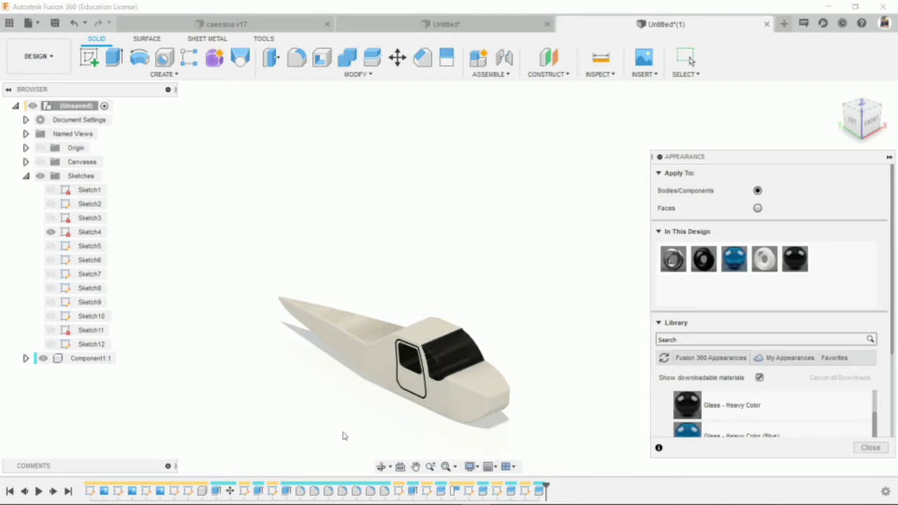
pyautogui.scroll(-2, 344, 431)
pyautogui.click(381, 468)
pyautogui.moveTo(383, 421); pyautogui.dragTo(800, 435)
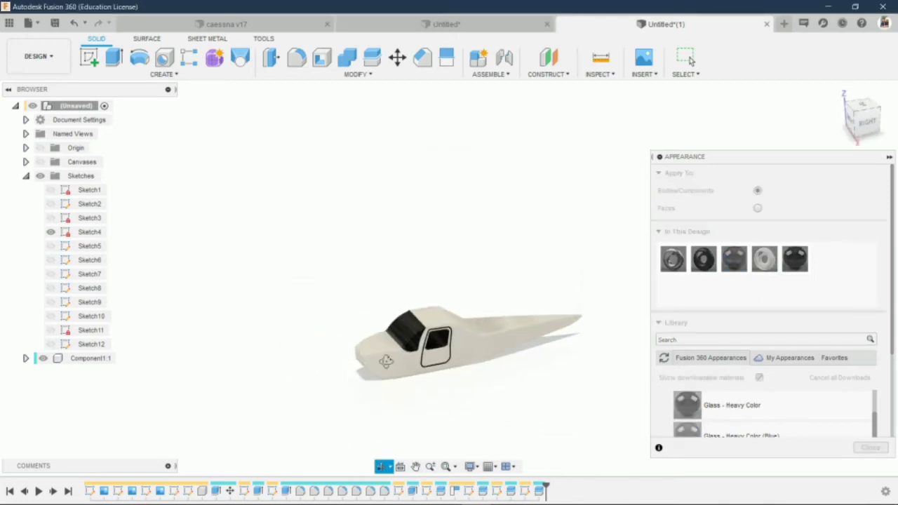
pyautogui.press('Escape')
pyautogui.click(871, 448)
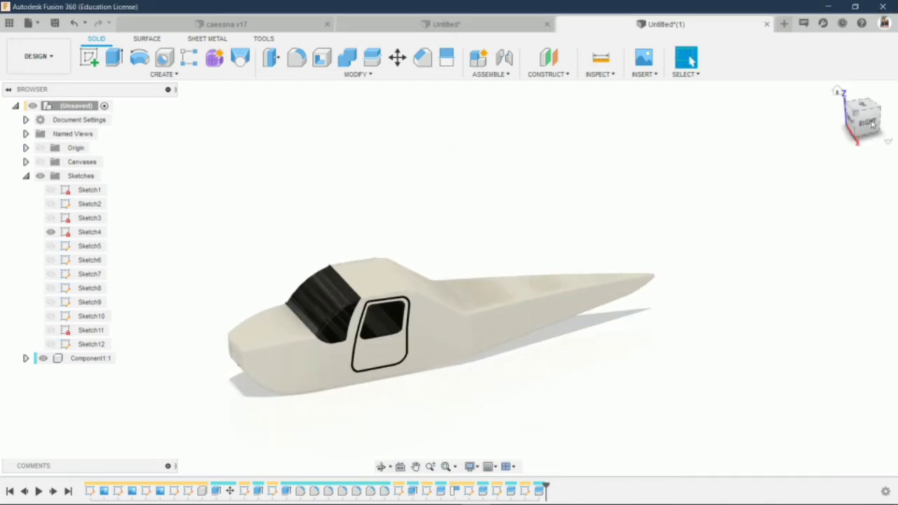
# - Orbit the plane back to a side view and start a sketch on the fuselage side
pyautogui.keyDown('shift'); pyautogui.moveTo(449, 277); pyautogui.dragTo(426, 157, button='middle'); pyautogui.keyUp('shift')
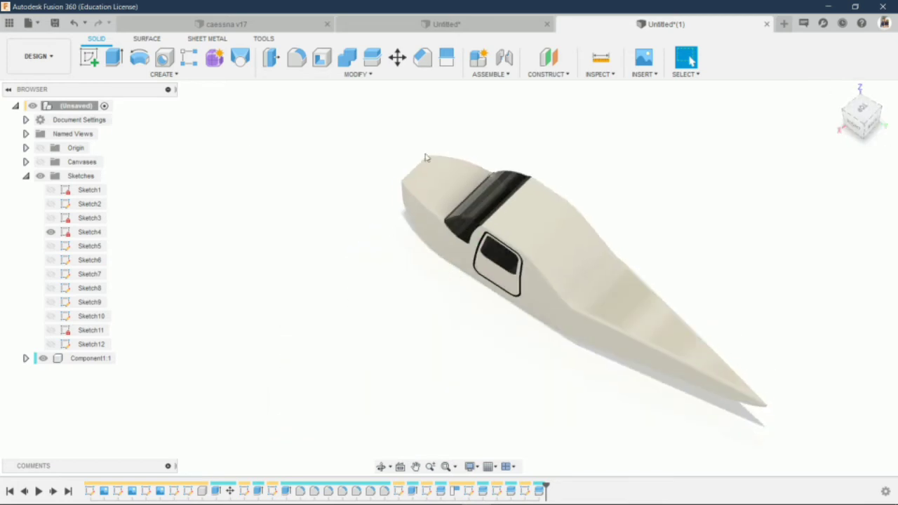
pyautogui.keyDown('shift'); pyautogui.moveTo(442, 289); pyautogui.dragTo(379, 477, button='middle'); pyautogui.keyUp('shift')
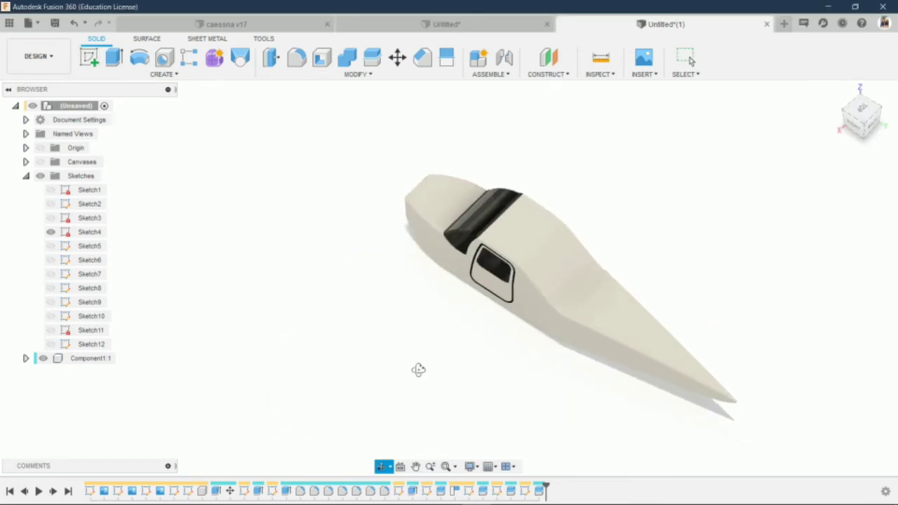
pyautogui.moveTo(419, 370)
pyautogui.keyDown('shift'); pyautogui.mouseDown(button='middle')
pyautogui.moveTo(479, 264)
pyautogui.moveTo(428, 437)
pyautogui.mouseUp(button='middle'); pyautogui.keyUp('shift')
pyautogui.click(487, 316)
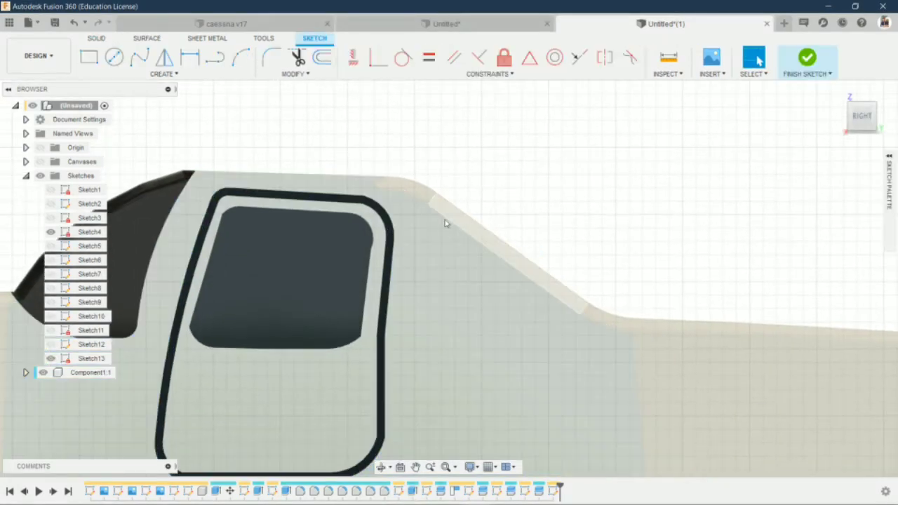
# - Draw the rear window's front edge line just behind the door
pyautogui.press('o')
pyautogui.scroll(2, 350, 203)
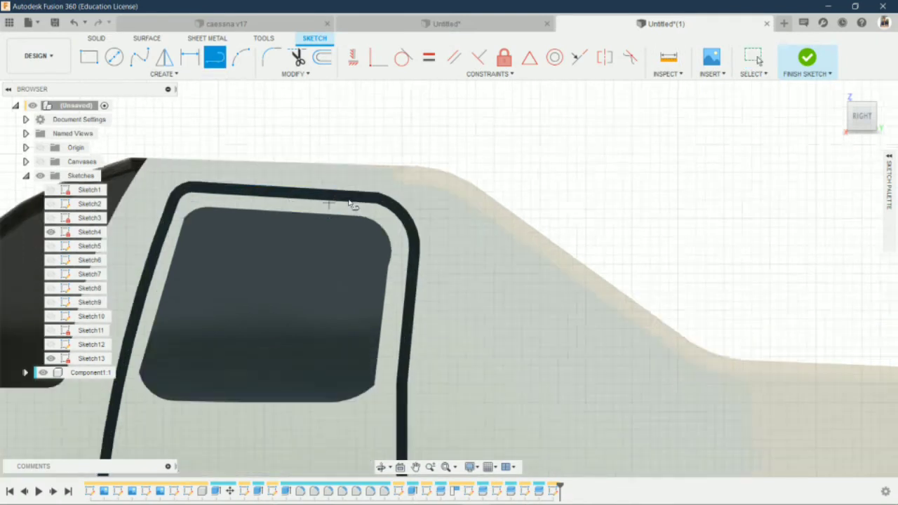
pyautogui.click(431, 242)
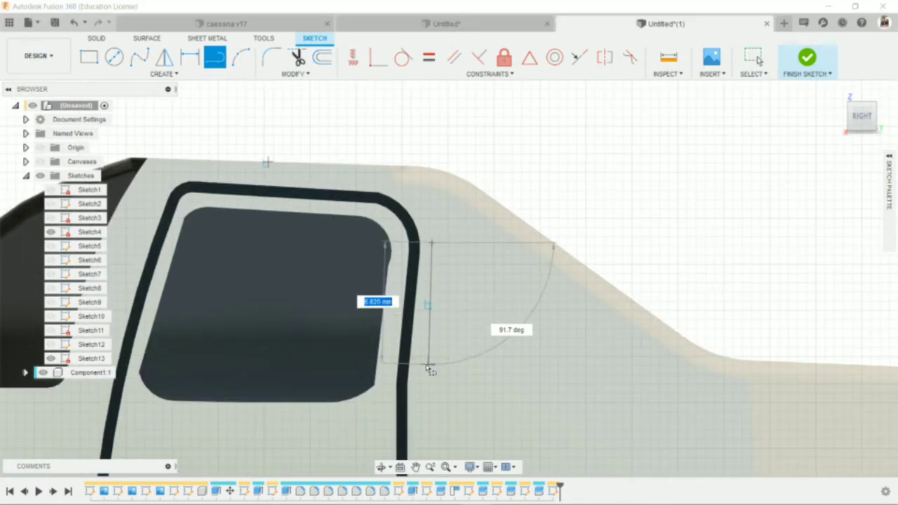
pyautogui.scroll(2, 427, 368)
pyautogui.click(416, 367)
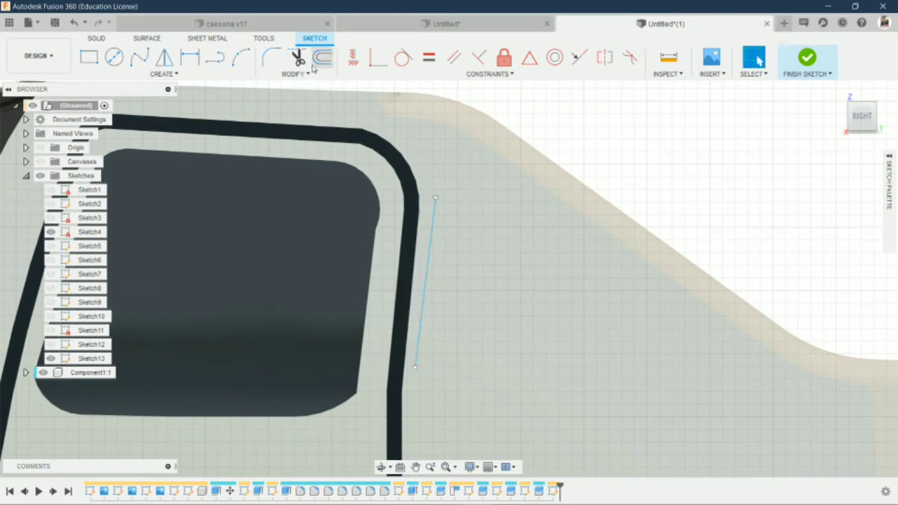
pyautogui.click(436, 199)
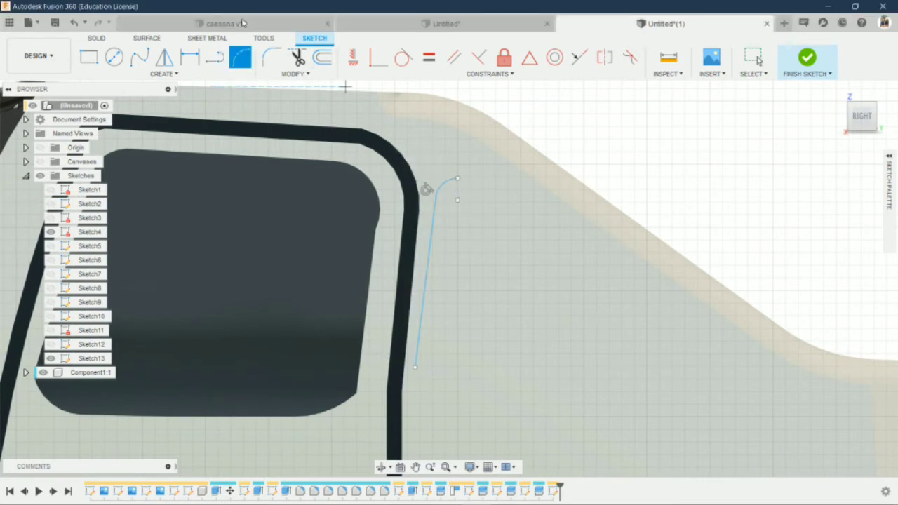
# - Add the short horizontal top edge and round the top rear corner with an arc
pyautogui.click(221, 54)
pyautogui.scroll(2, 466, 163)
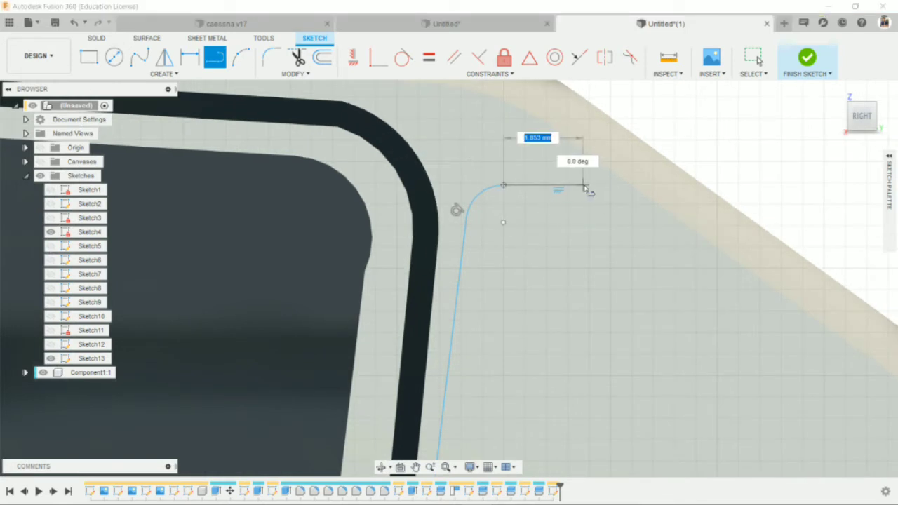
pyautogui.doubleClick(584, 188)
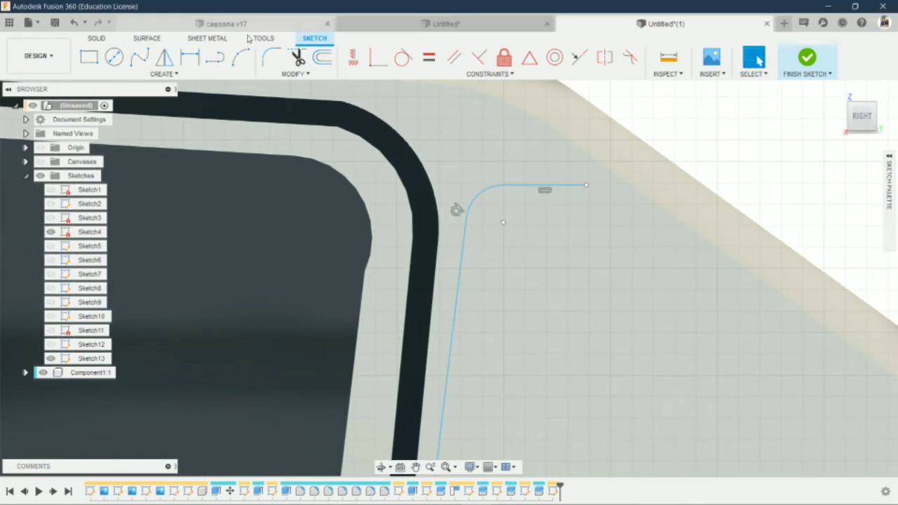
pyautogui.click(587, 186)
pyautogui.press('Escape')
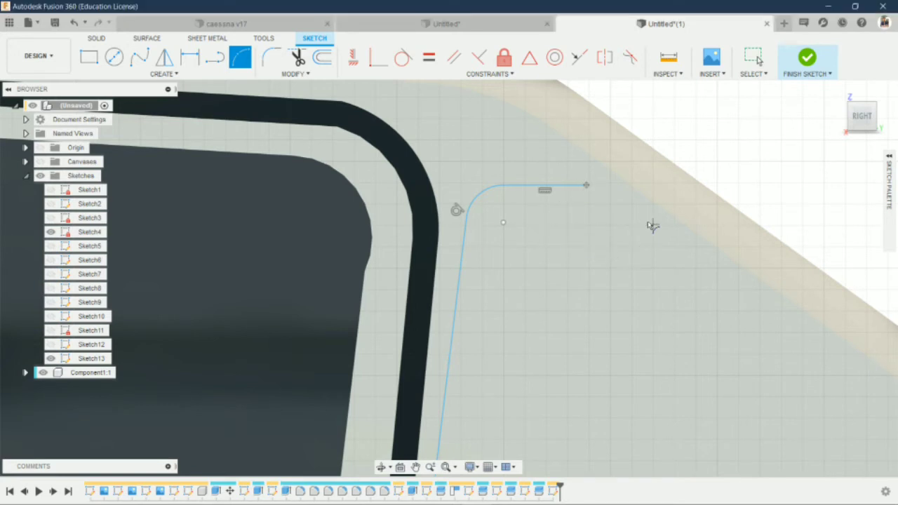
pyautogui.click(630, 206)
pyautogui.moveTo(629, 205); pyautogui.dragTo(379, 141, button='middle')
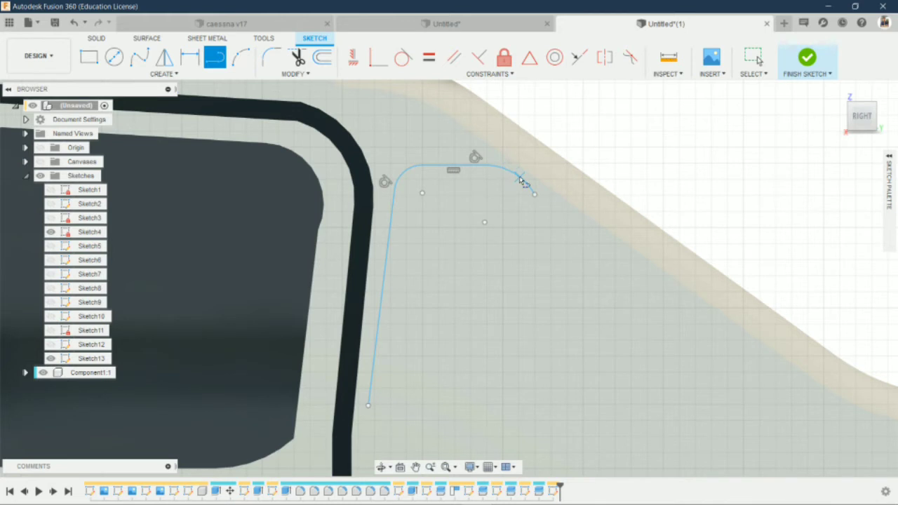
pyautogui.scroll(-2, 635, 295)
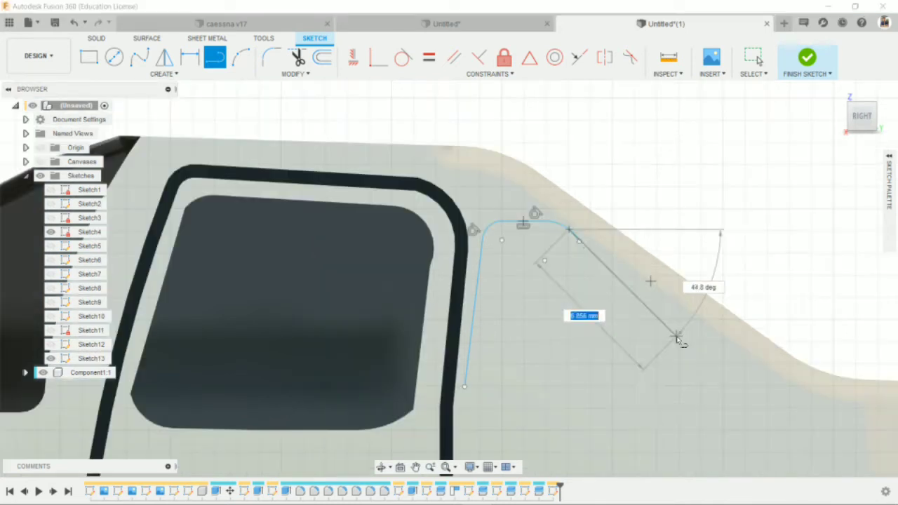
# - Draw the long sloping rear edge of the triangular window
pyautogui.click(730, 364)
pyautogui.press('Escape')
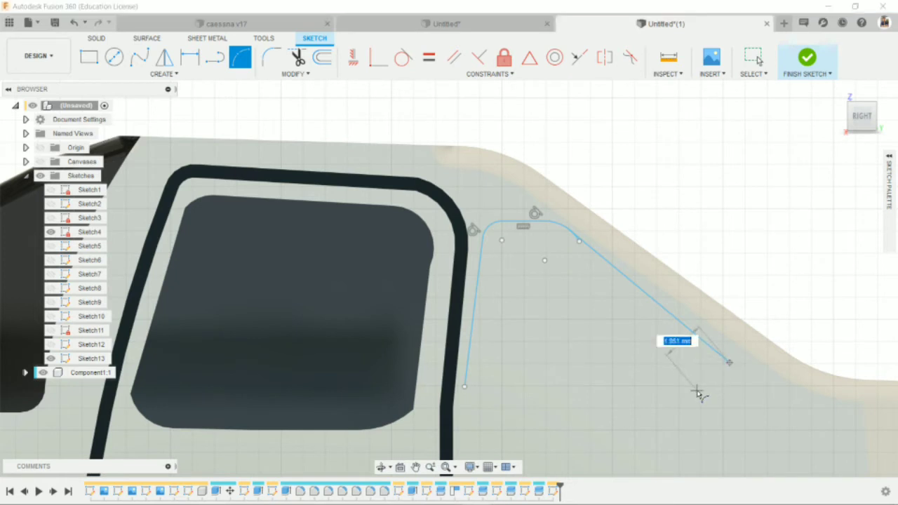
pyautogui.click(466, 386)
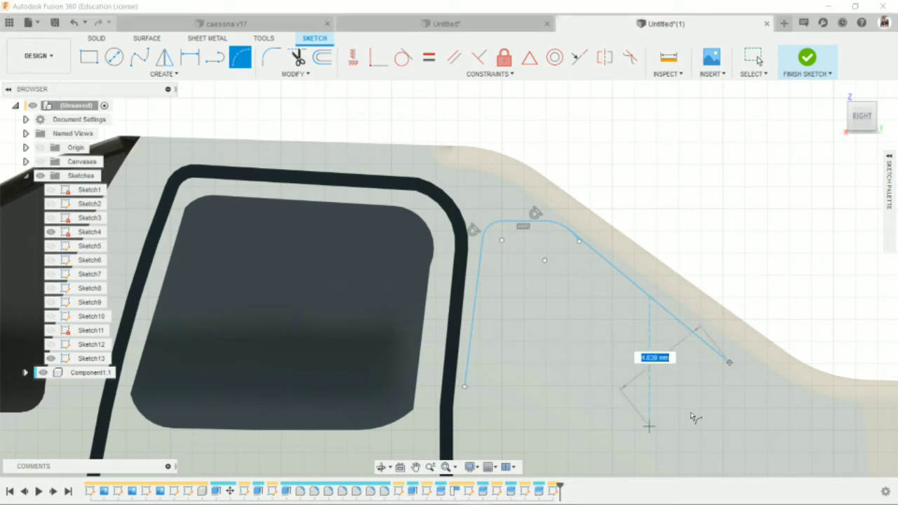
pyautogui.press('Escape')
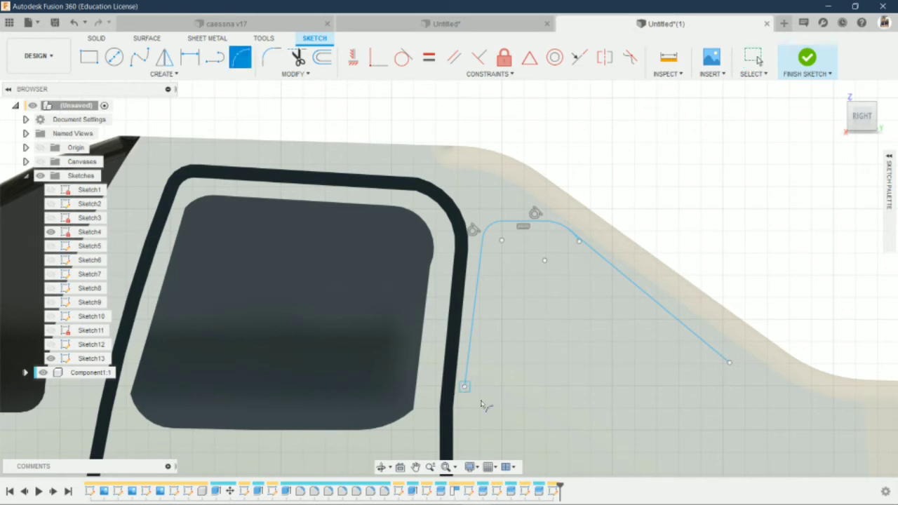
pyautogui.click(464, 386)
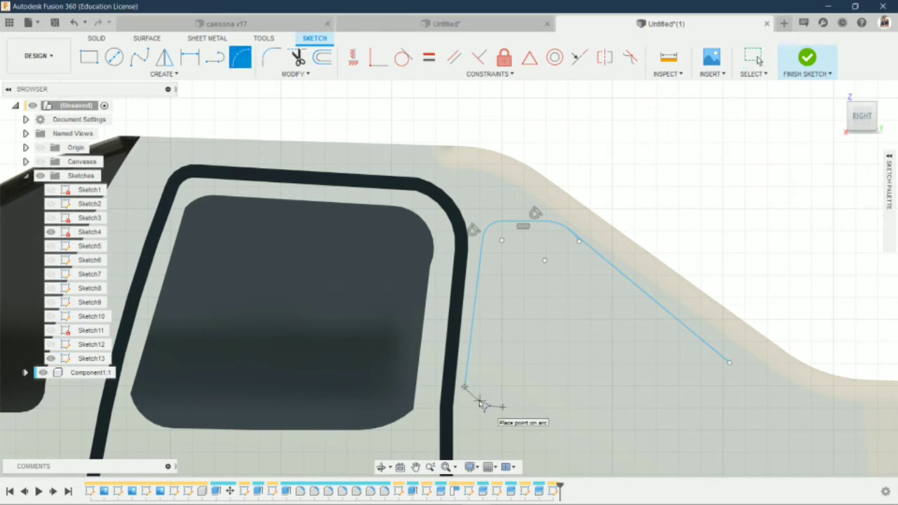
pyautogui.scroll(-3, 476, 401)
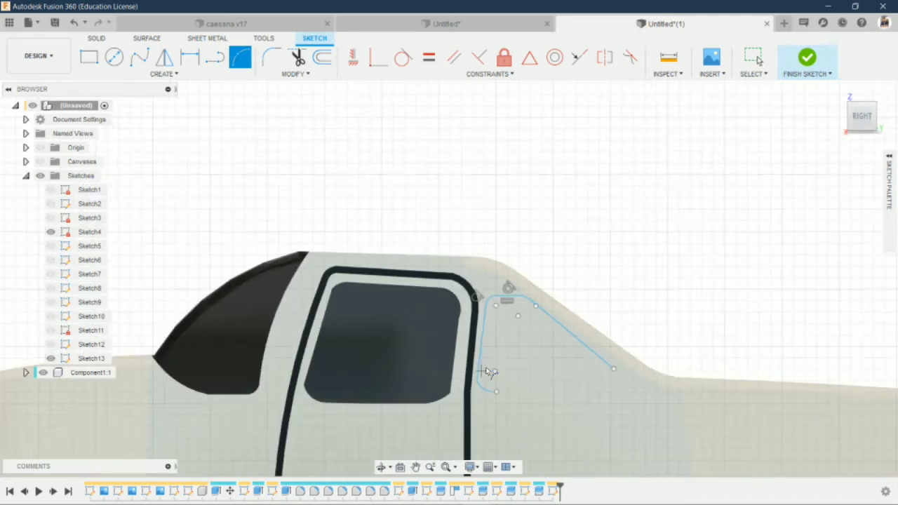
pyautogui.scroll(-2, 442, 379)
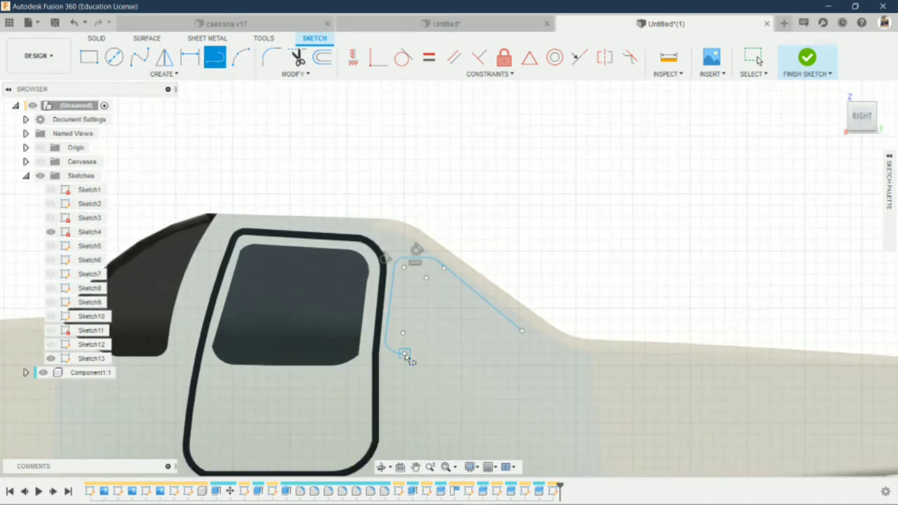
pyautogui.scroll(3, 495, 359)
# - Add the bottom edge and rounded lower rear corner to close the outline, then finish
pyautogui.click(517, 357)
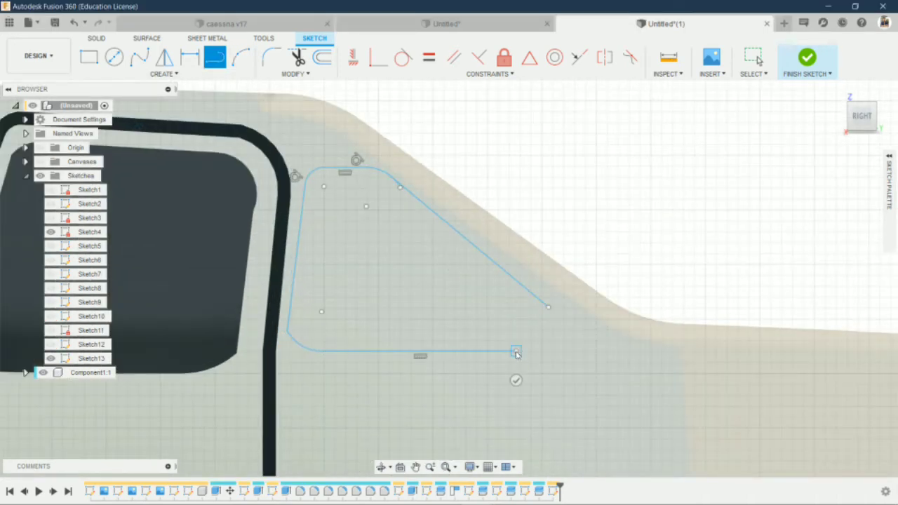
pyautogui.press('Escape')
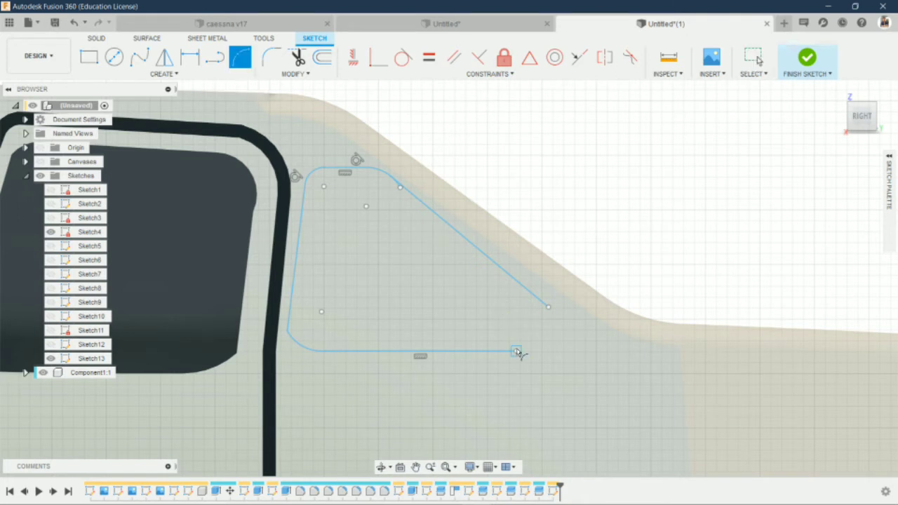
pyautogui.moveTo(516, 352); pyautogui.dragTo(552, 322)
pyautogui.scroll(-5, 551, 323)
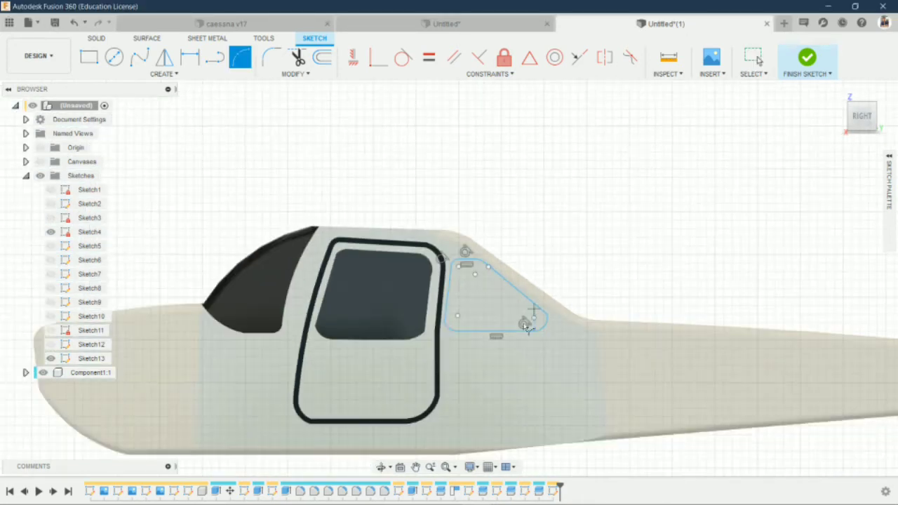
pyautogui.click(808, 56)
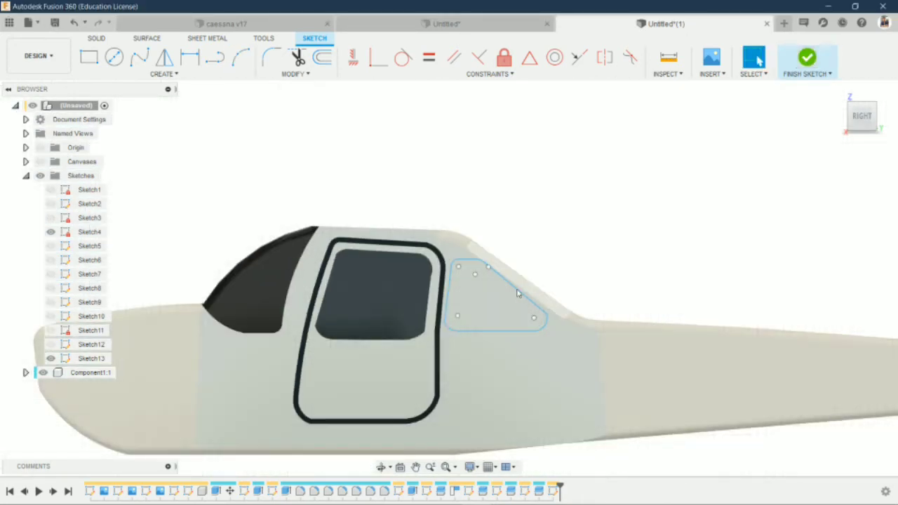
pyautogui.click(381, 467)
pyautogui.moveTo(478, 295); pyautogui.dragTo(317, 116)
pyautogui.click(372, 56)
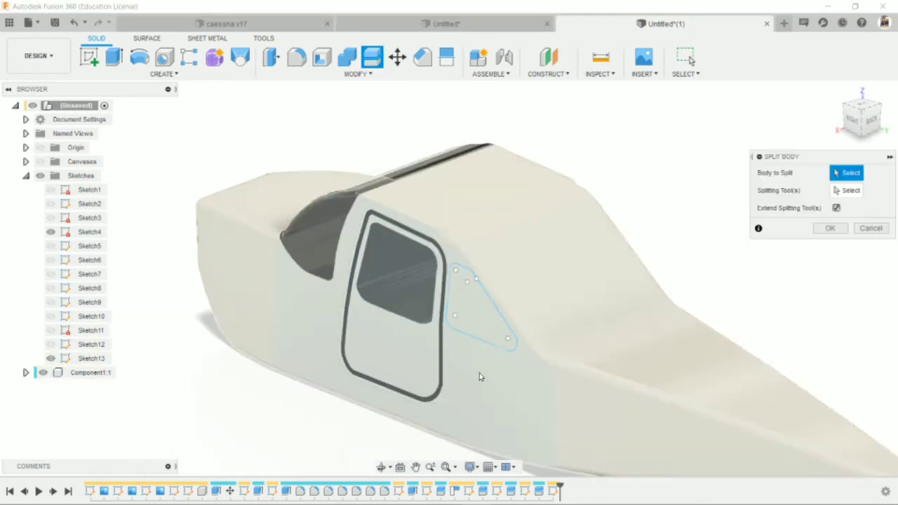
pyautogui.click(480, 377)
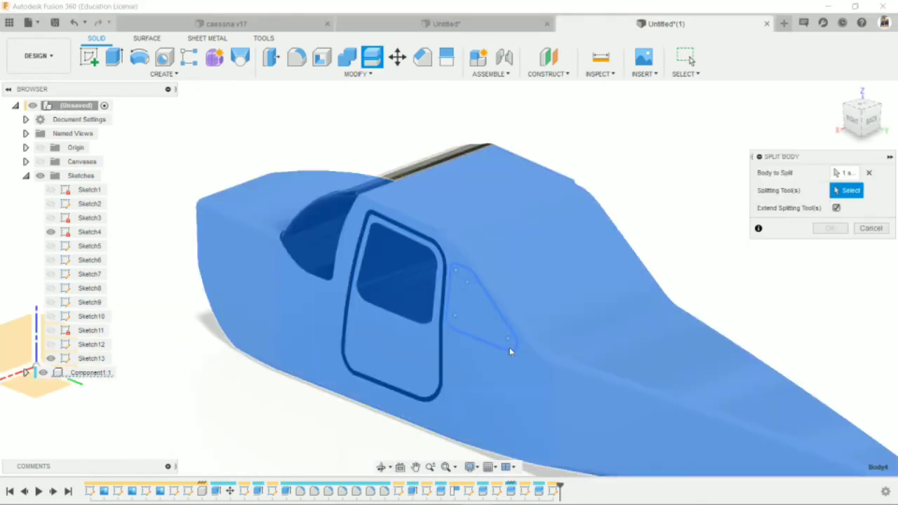
pyautogui.click(510, 351)
pyautogui.scroll(5, 471, 257)
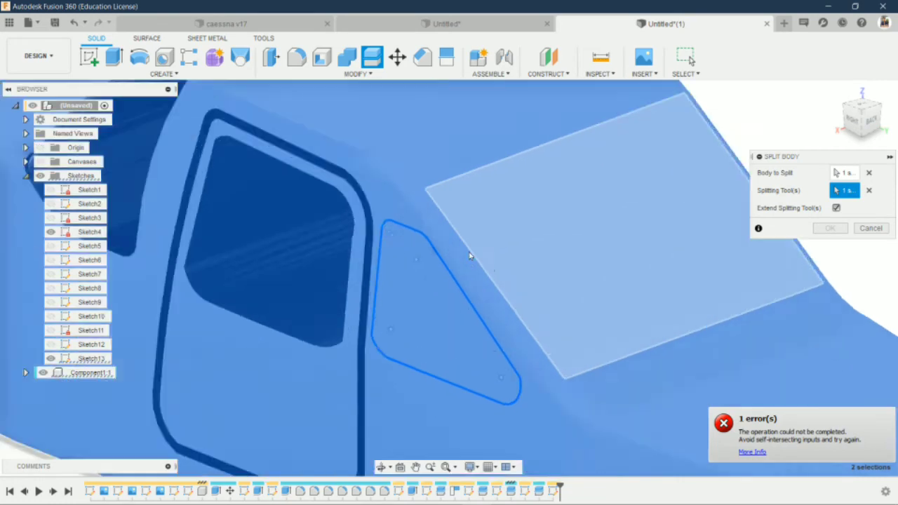
pyautogui.press('Escape')
pyautogui.scroll(3, 470, 256)
pyautogui.scroll(2, 421, 224)
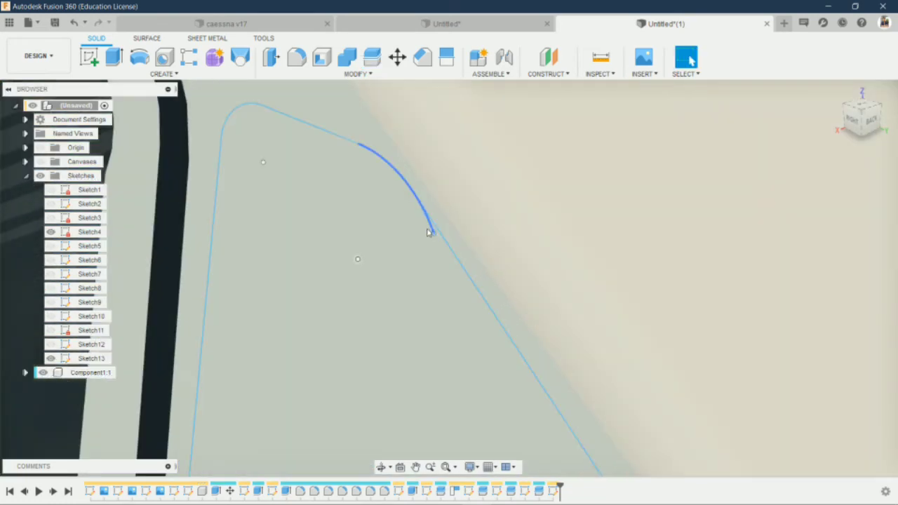
# - Replace the top rear corner arc in the window sketch with a new arc
pyautogui.doubleClick(427, 232)
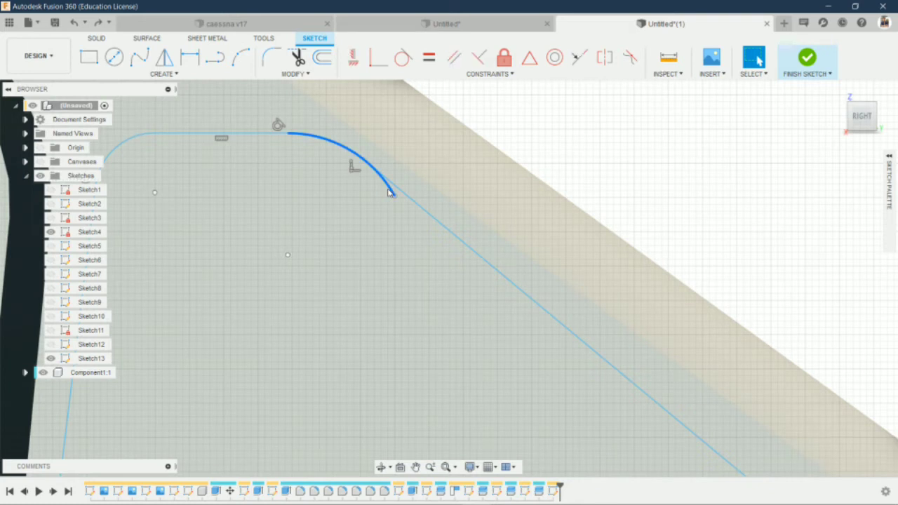
pyautogui.click(390, 193)
pyautogui.press('Delete')
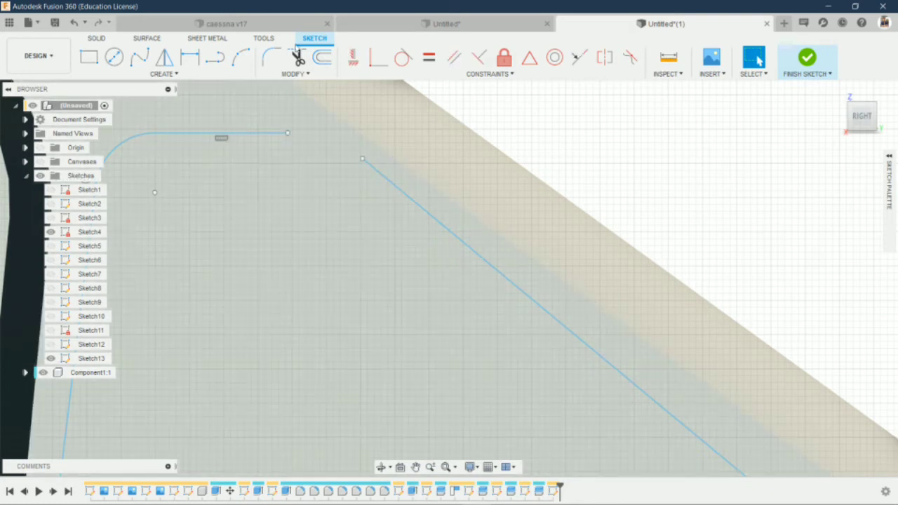
pyautogui.click(291, 138)
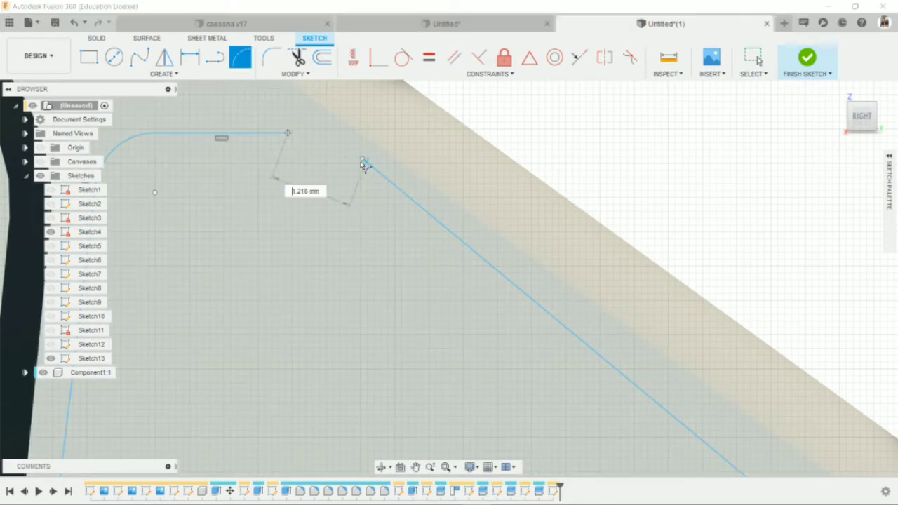
pyautogui.click(362, 158)
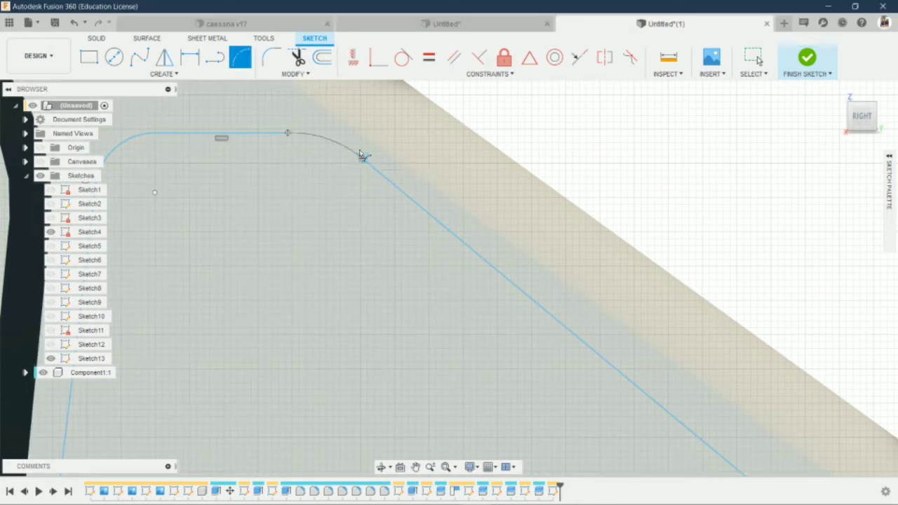
pyautogui.click(801, 59)
# - Split the fuselage body along the rear window outline
pyautogui.click(372, 57)
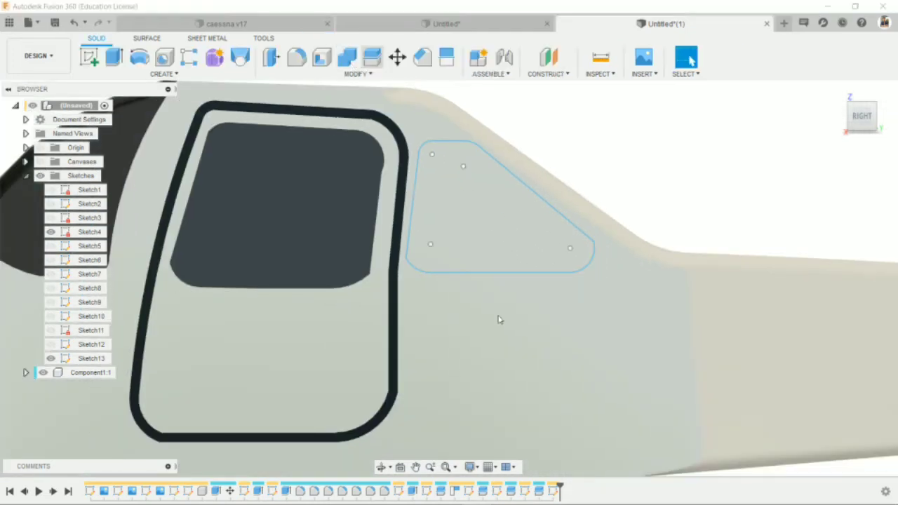
pyautogui.click(499, 316)
pyautogui.click(541, 274)
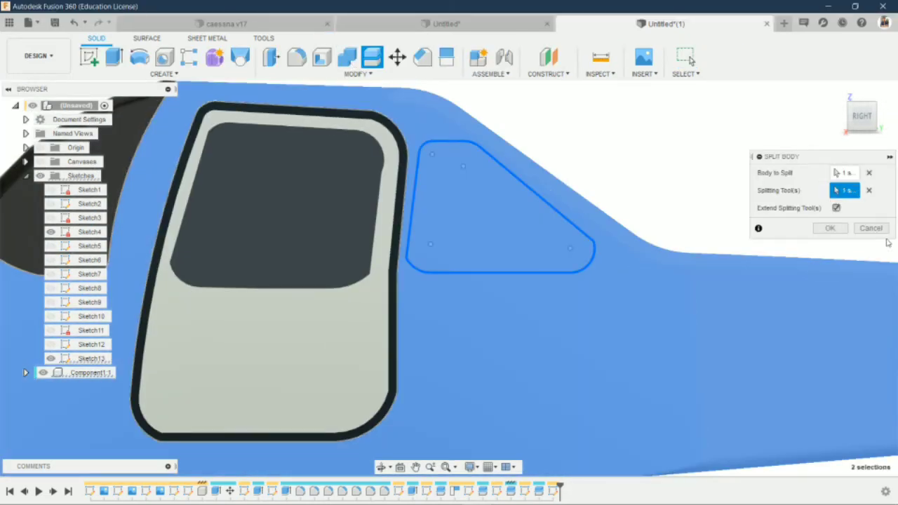
pyautogui.press('Return')
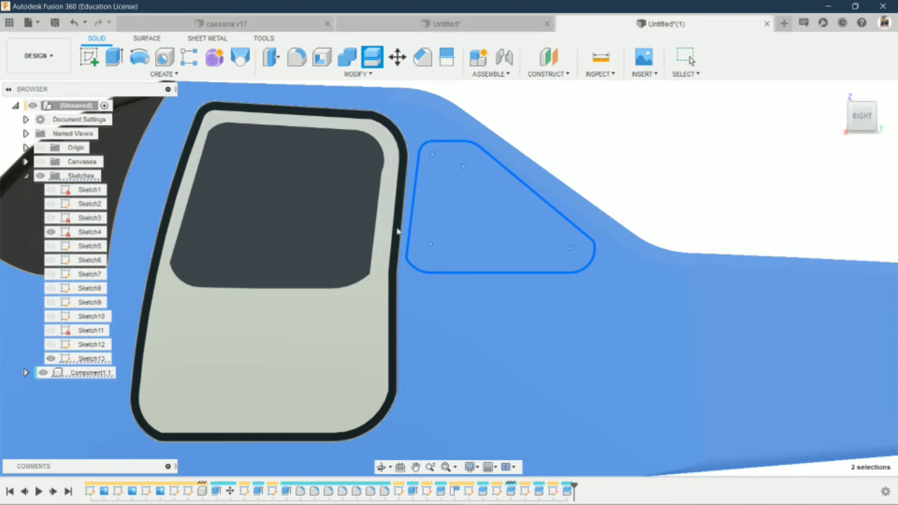
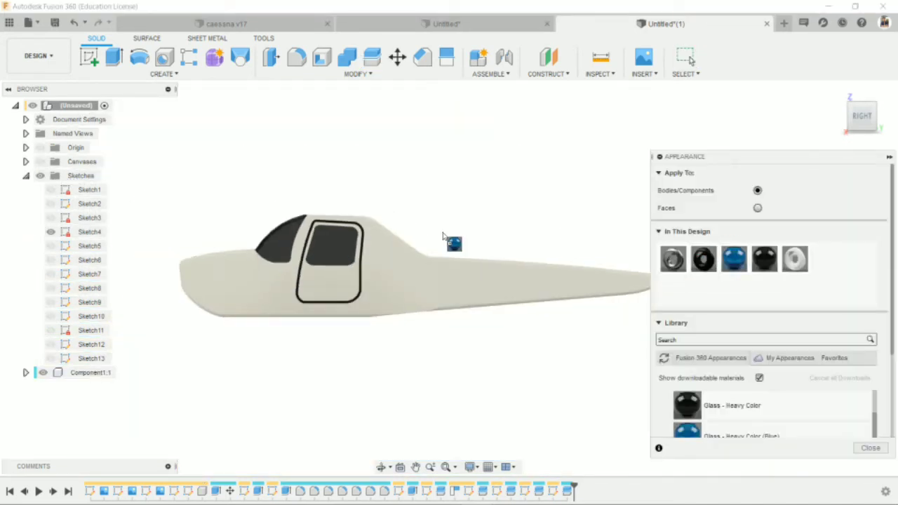
# - Drag the light-blue and black glass swatches onto the rear and cabin side windows
pyautogui.moveTo(386, 249); pyautogui.dragTo(387, 251)
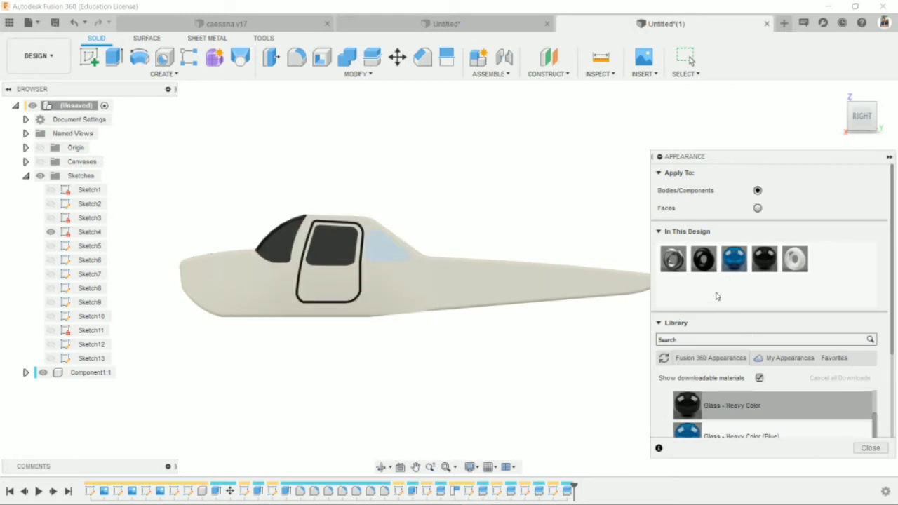
pyautogui.moveTo(727, 262); pyautogui.dragTo(485, 258)
pyautogui.moveTo(391, 255); pyautogui.dragTo(391, 255)
pyautogui.scroll(3, 317, 307)
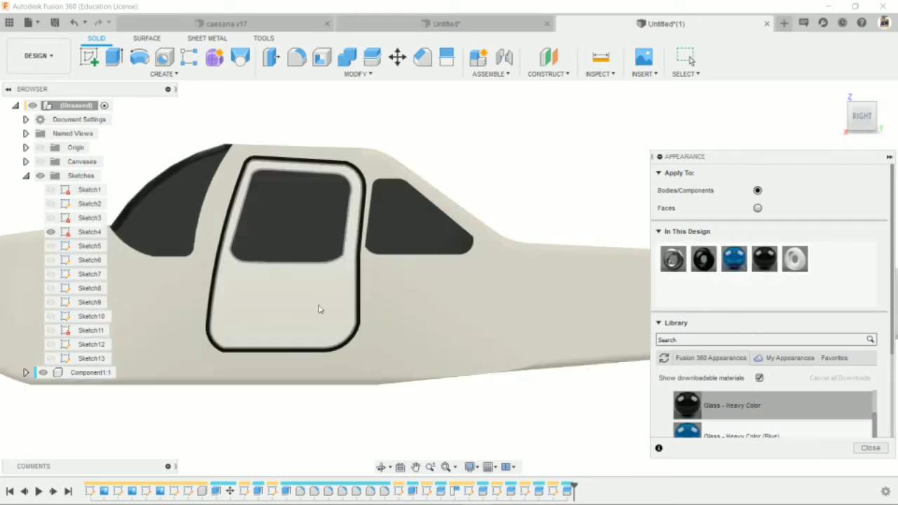
pyautogui.scroll(3, 365, 315)
pyautogui.scroll(5, 361, 315)
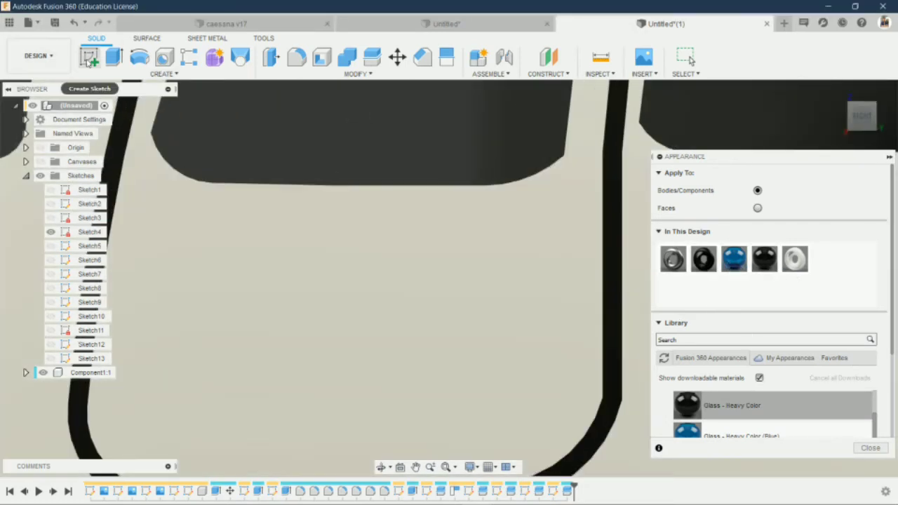
# - Sketch a small rectangle on the first door face and extrude it as a shallow handle cut
pyautogui.click(90, 56)
pyautogui.click(511, 298)
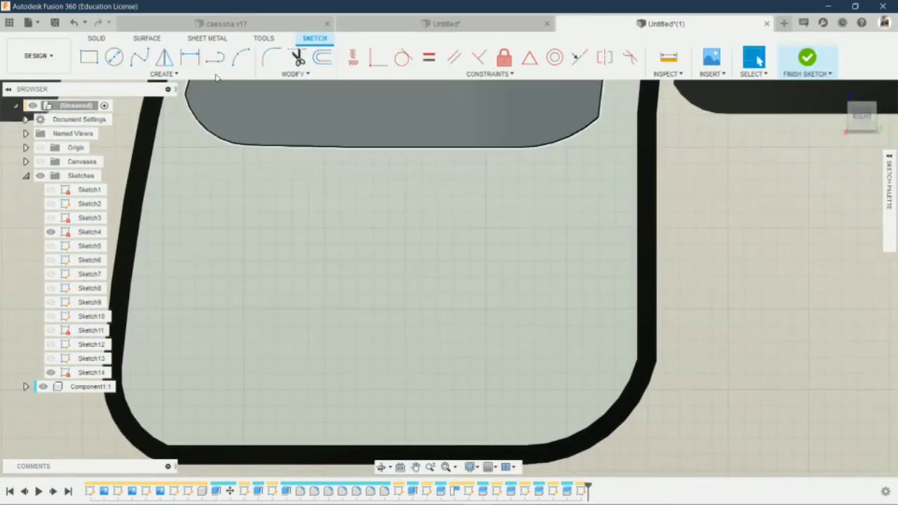
pyautogui.click(512, 183)
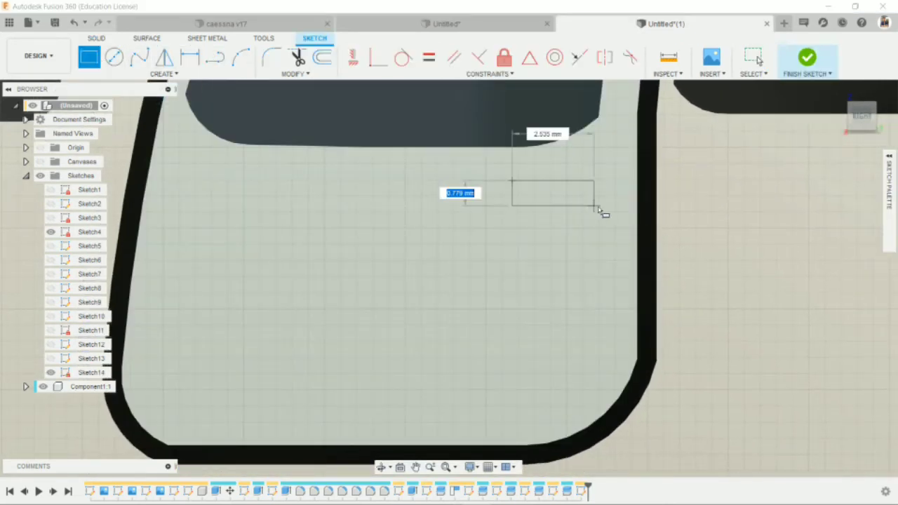
pyautogui.click(608, 202)
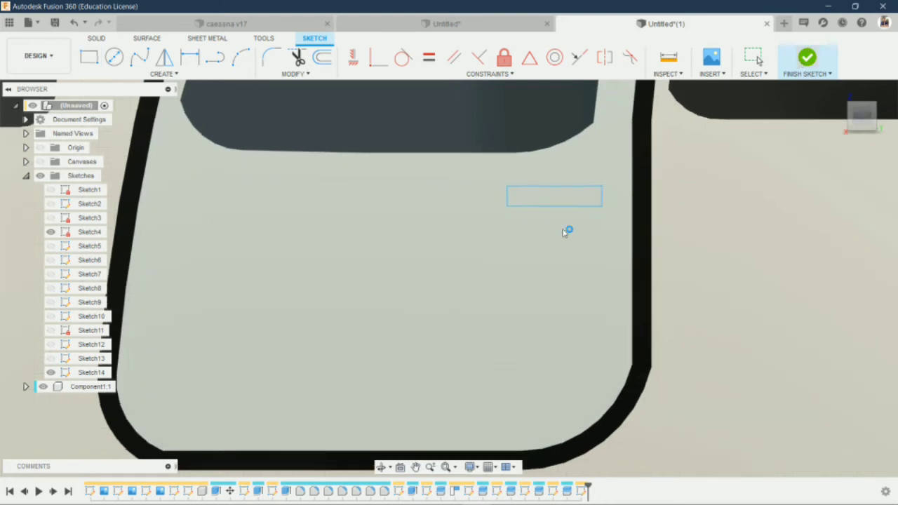
pyautogui.press('e')
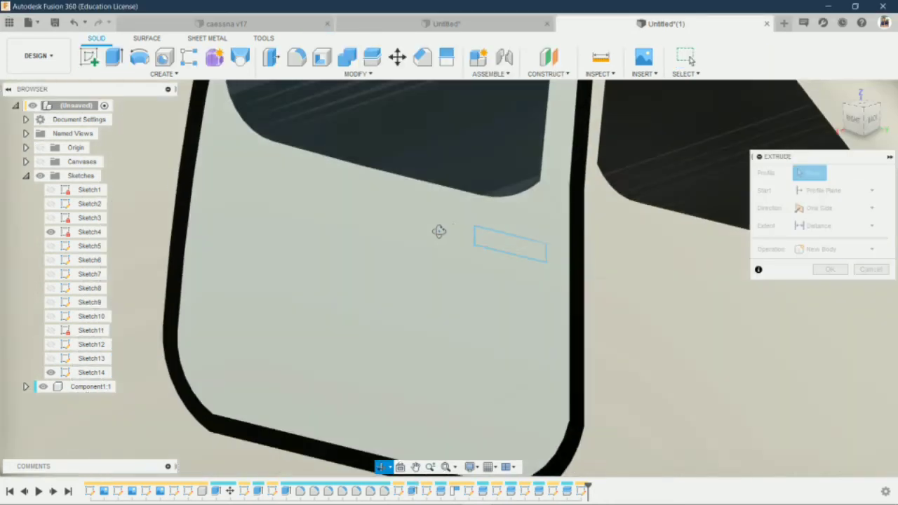
pyautogui.click(506, 250)
pyautogui.moveTo(508, 251); pyautogui.dragTo(525, 243)
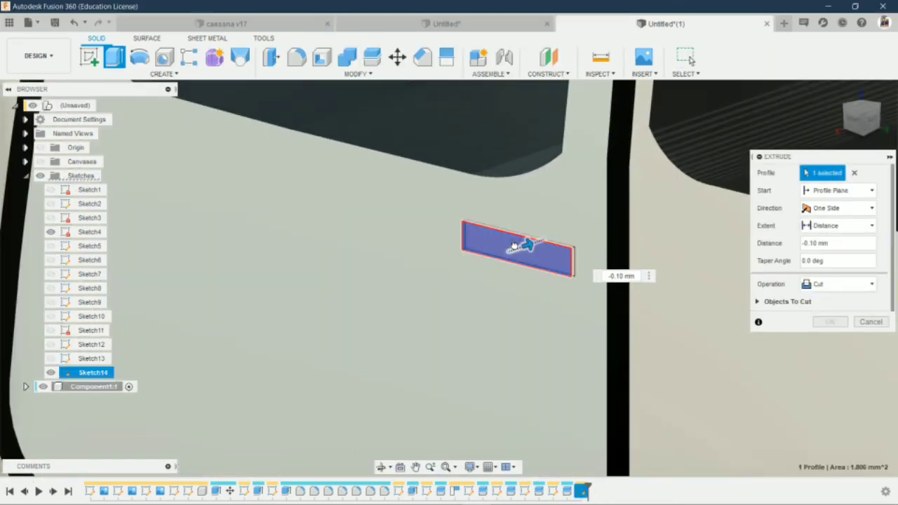
pyautogui.click(830, 322)
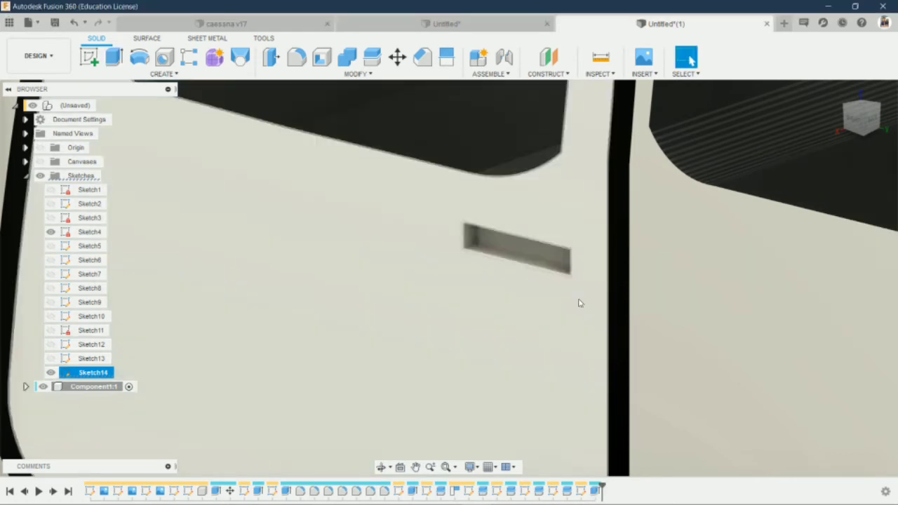
pyautogui.scroll(-3, 579, 303)
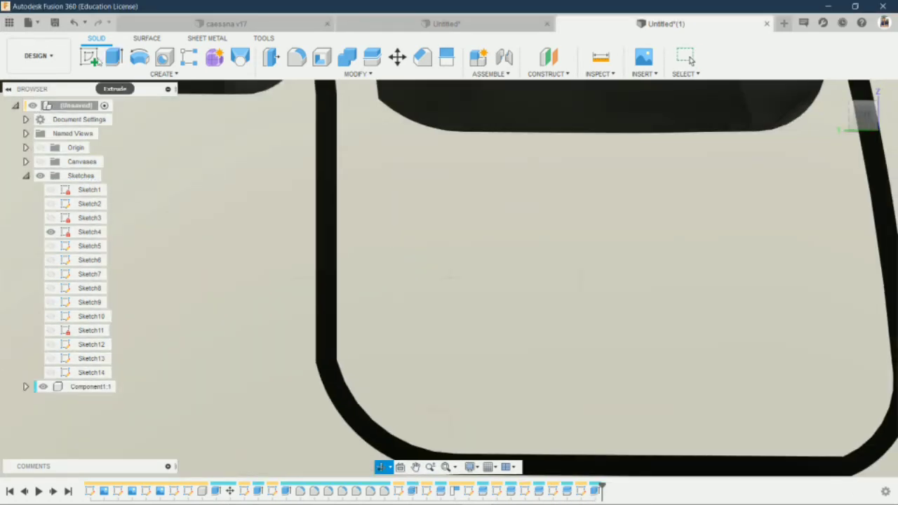
# - Cut a matching rectangular handle slot into the other cabin door
pyautogui.click(89, 56)
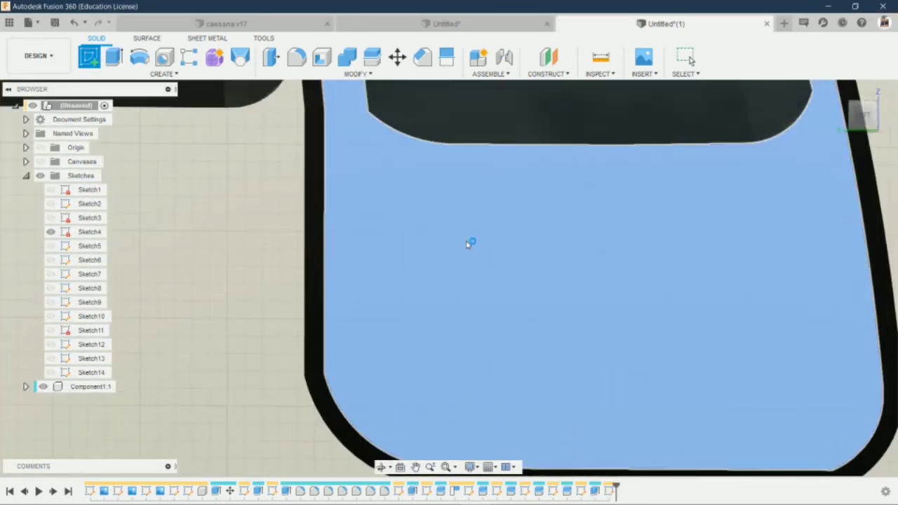
pyautogui.click(469, 245)
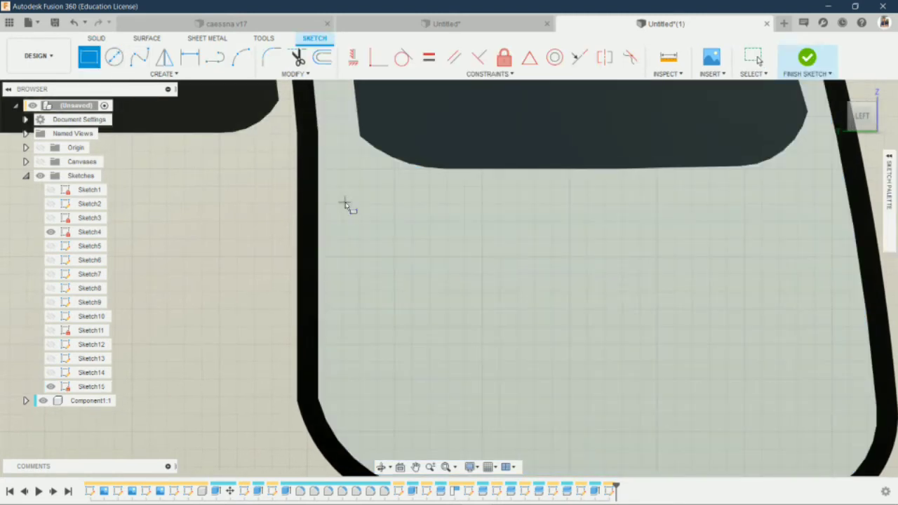
pyautogui.click(443, 232)
pyautogui.press('e')
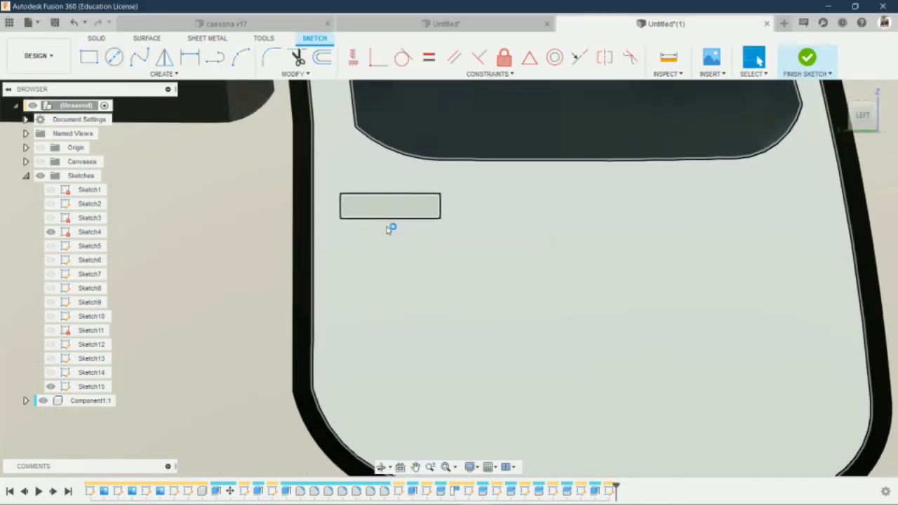
pyautogui.click(411, 186)
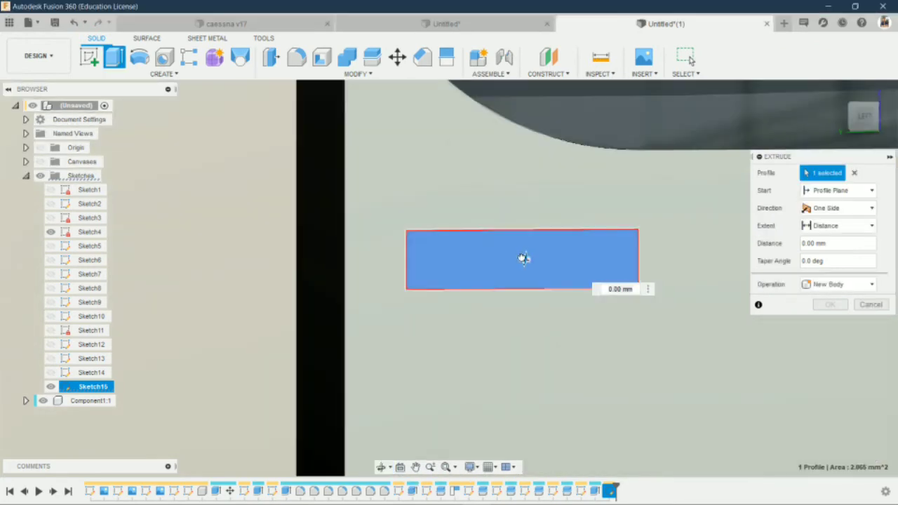
pyautogui.click(841, 322)
pyautogui.scroll(-8, 601, 311)
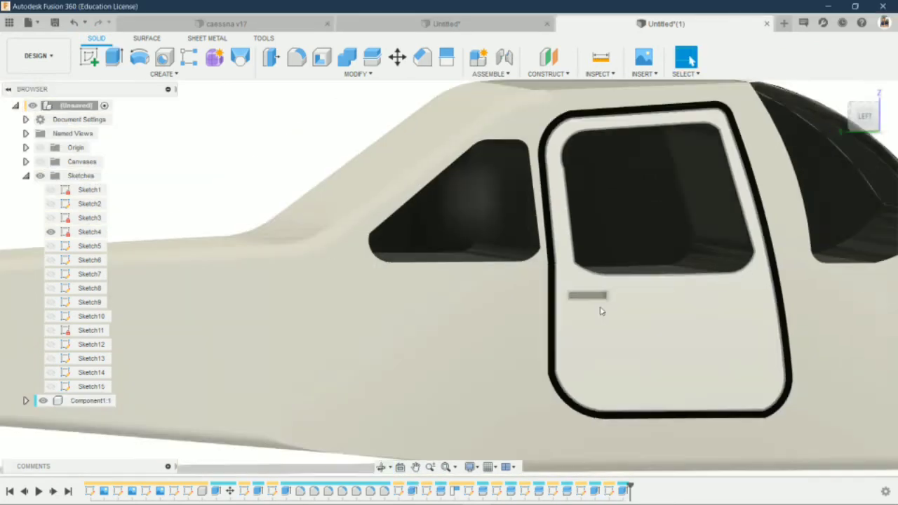
pyautogui.scroll(-4, 518, 369)
# - Sketch on the rear cabin face and offset the window rectangle inward by 0.897 mm
pyautogui.click(381, 467)
pyautogui.moveTo(499, 281)
pyautogui.mouseDown()
pyautogui.moveTo(587, 221)
pyautogui.moveTo(550, 158)
pyautogui.mouseUp()
pyautogui.click(89, 58)
pyautogui.click(527, 252)
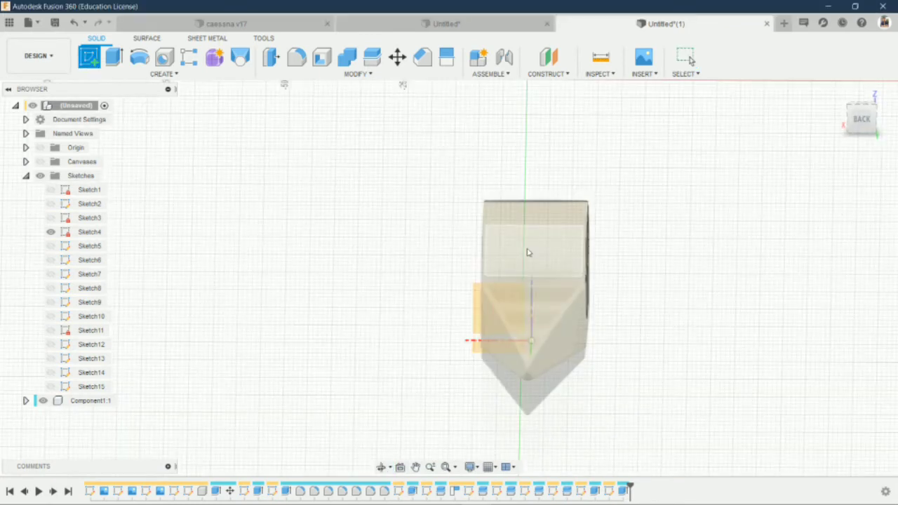
pyautogui.click(425, 286)
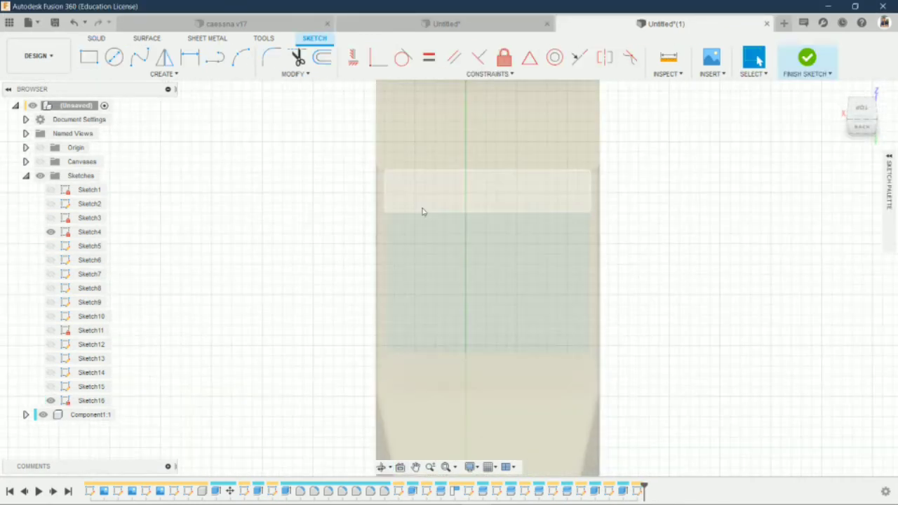
pyautogui.press('o')
pyautogui.click(470, 212)
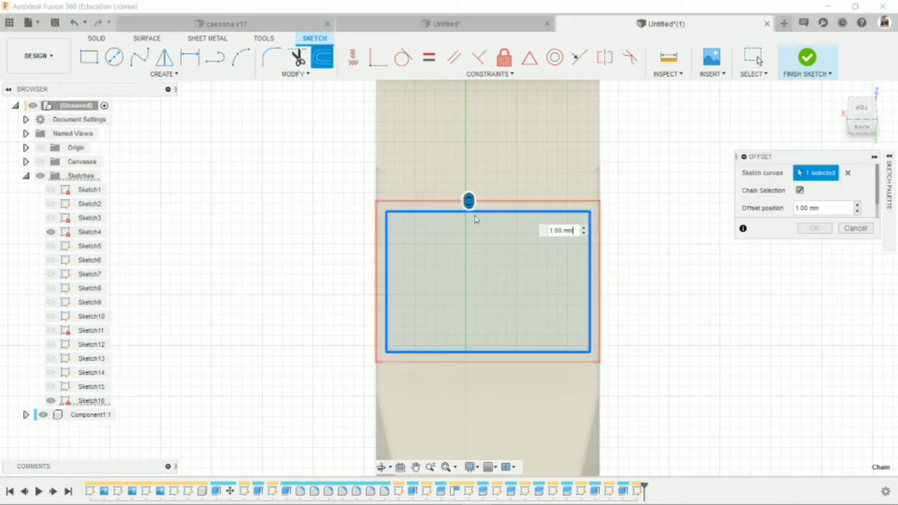
pyautogui.moveTo(470, 222); pyautogui.dragTo(478, 223)
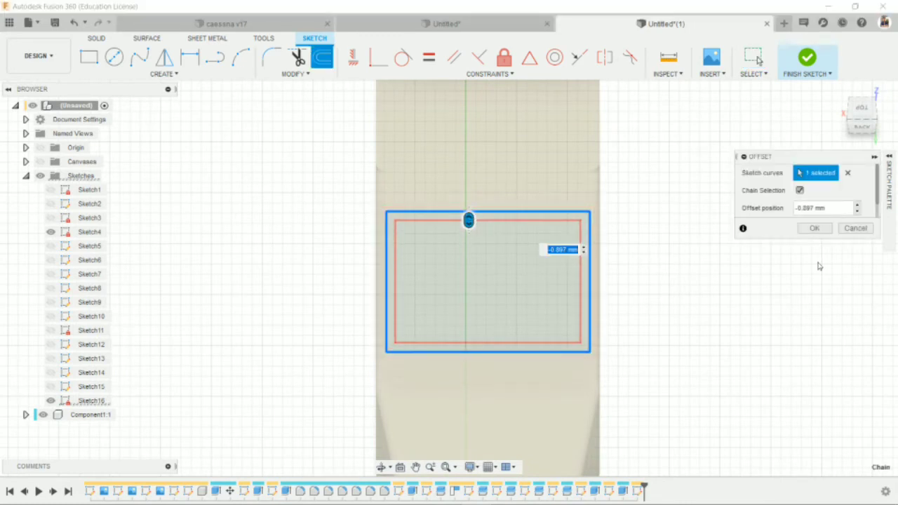
pyautogui.click(823, 232)
pyautogui.scroll(5, 435, 214)
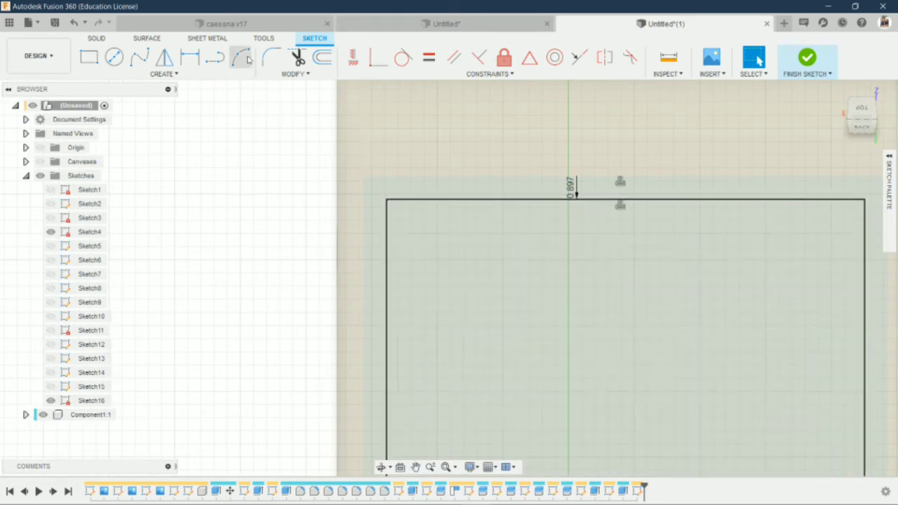
# - Round all four window outline corners with 3 mm sketch fillets and finish the sketch
pyautogui.click(272, 57)
pyautogui.click(388, 274)
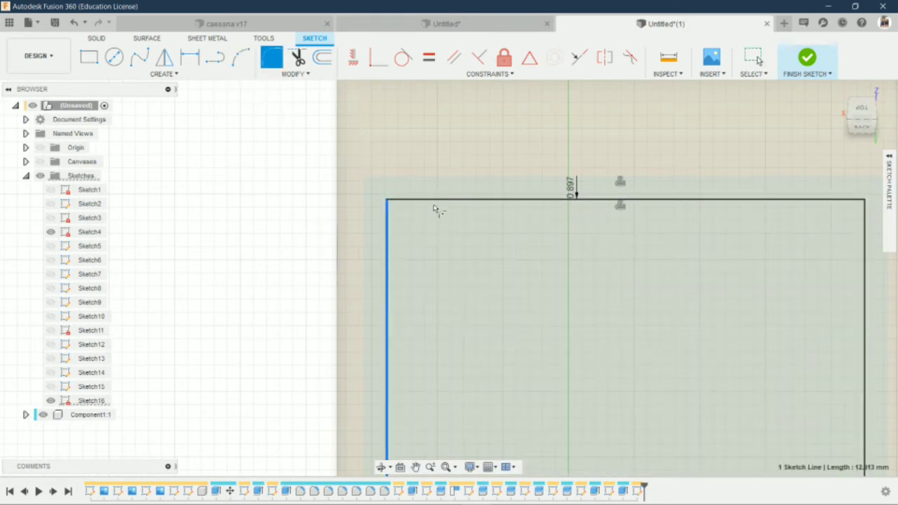
pyautogui.click(772, 201)
pyautogui.click(774, 202)
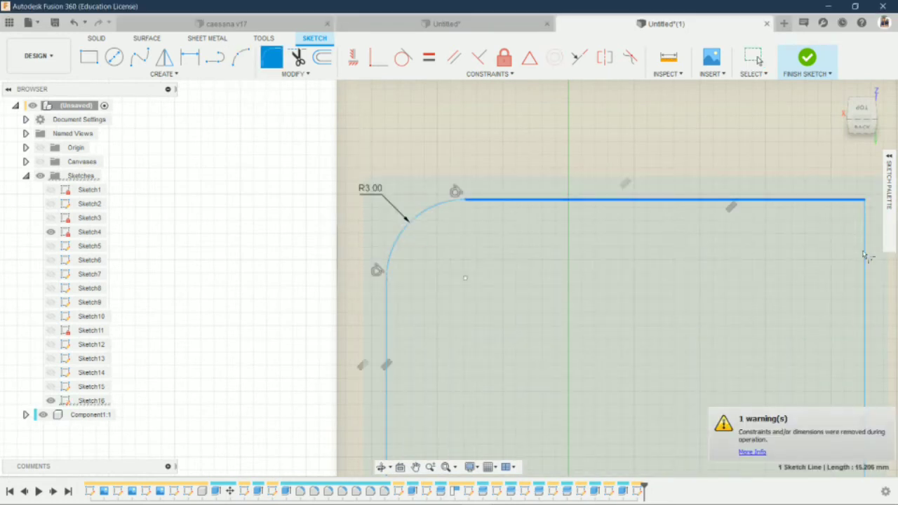
pyautogui.click(865, 246)
pyautogui.scroll(-3, 666, 184)
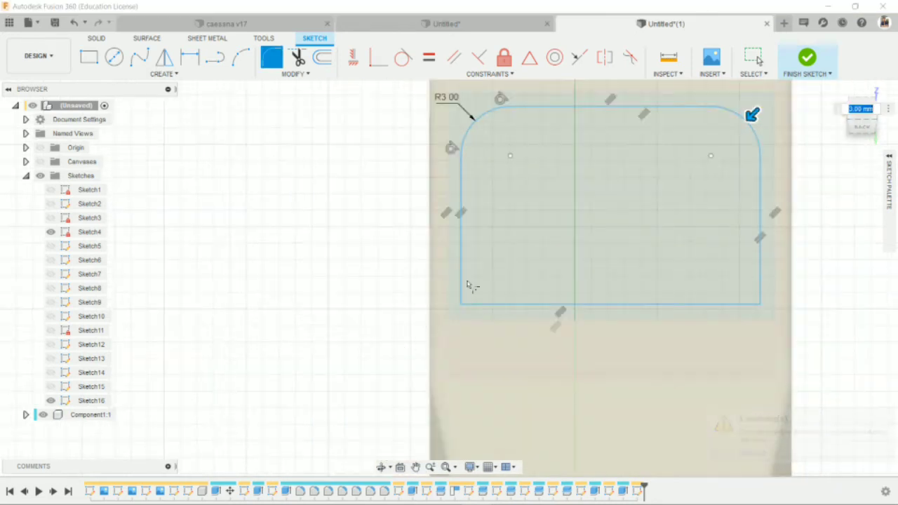
pyautogui.click(489, 304)
pyautogui.click(760, 291)
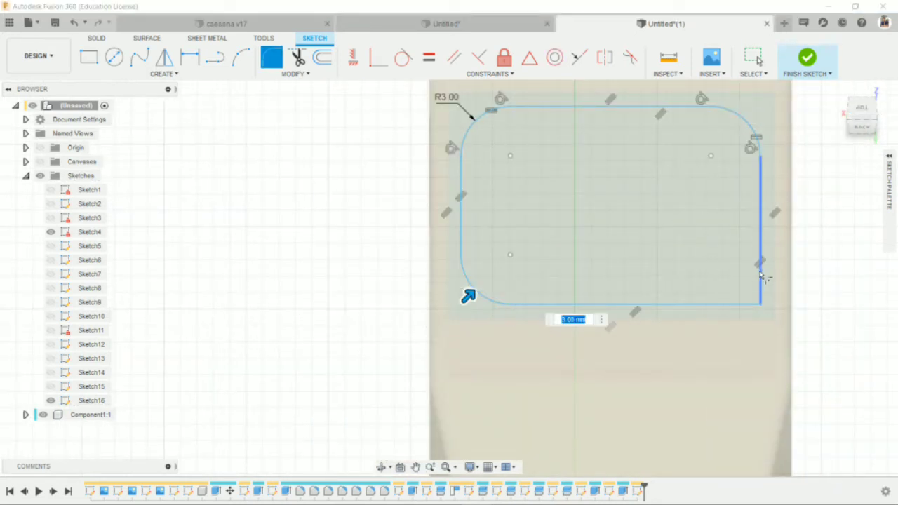
pyautogui.click(717, 306)
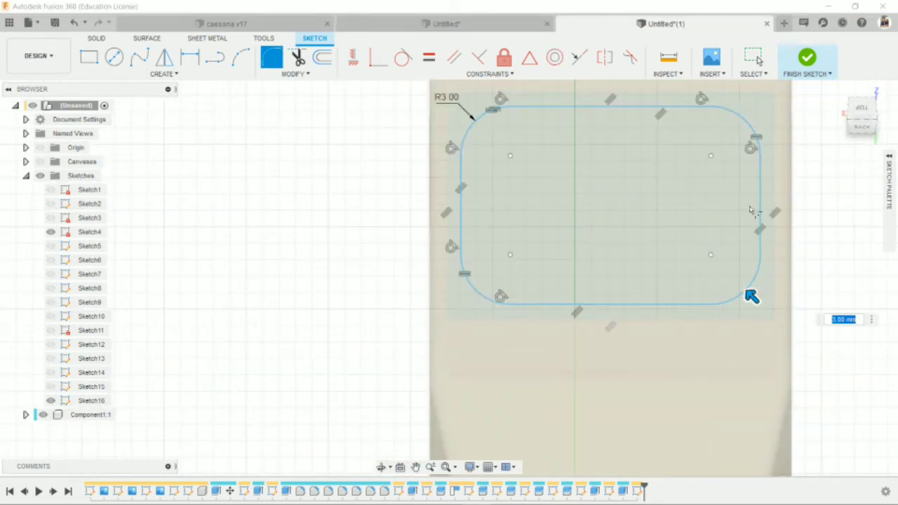
pyautogui.click(808, 58)
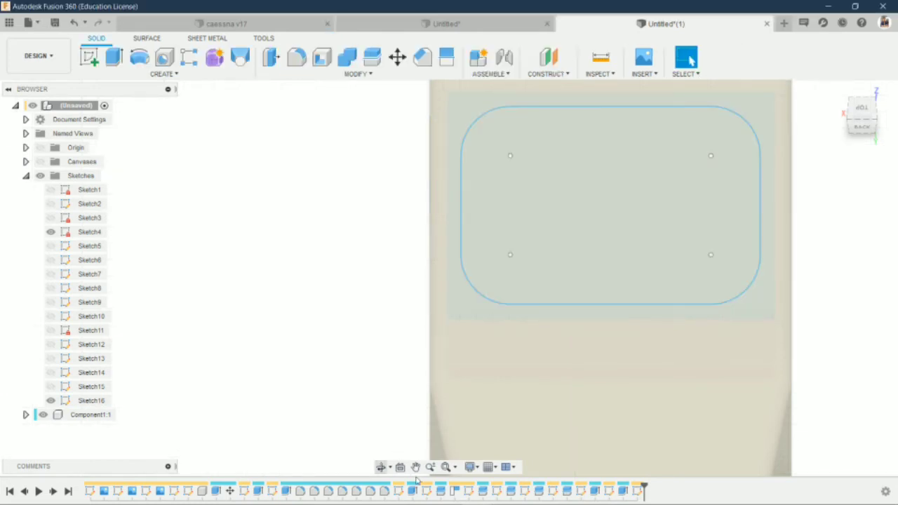
pyautogui.click(381, 467)
pyautogui.moveTo(436, 316); pyautogui.dragTo(530, 211)
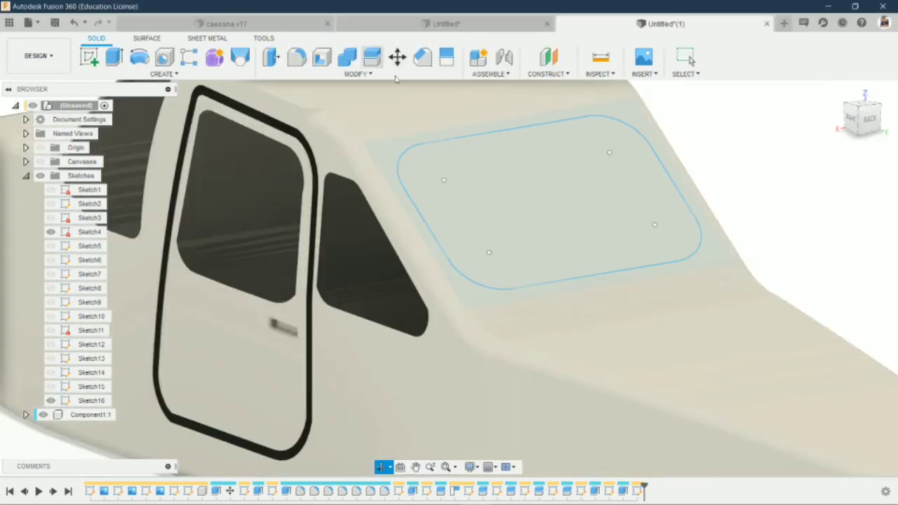
# - Split the fuselage along the window sketch and give the window piece a glass appearance
pyautogui.click(372, 57)
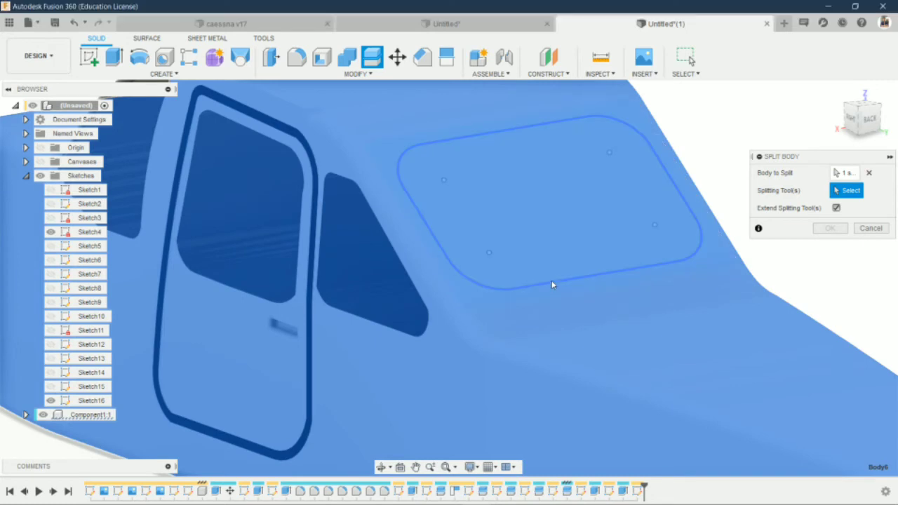
pyautogui.click(552, 285)
pyautogui.click(819, 229)
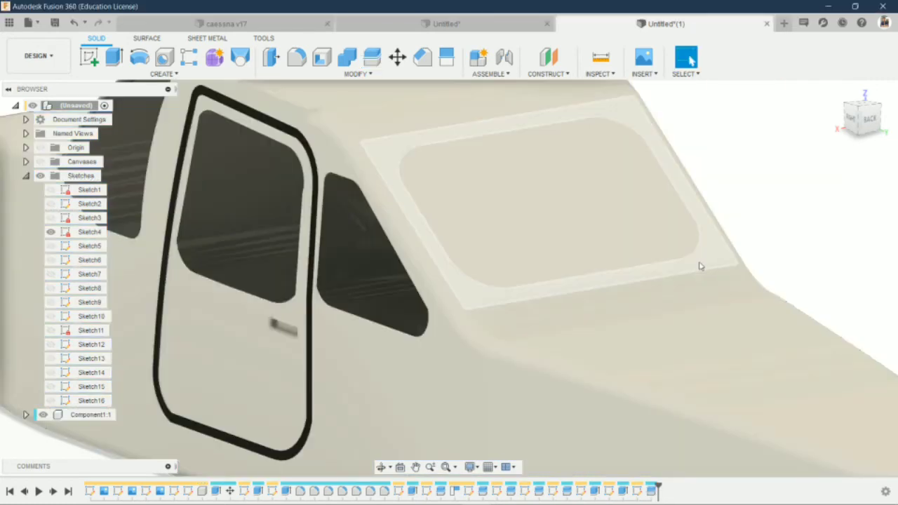
pyautogui.press('a')
pyautogui.moveTo(735, 258); pyautogui.dragTo(474, 239)
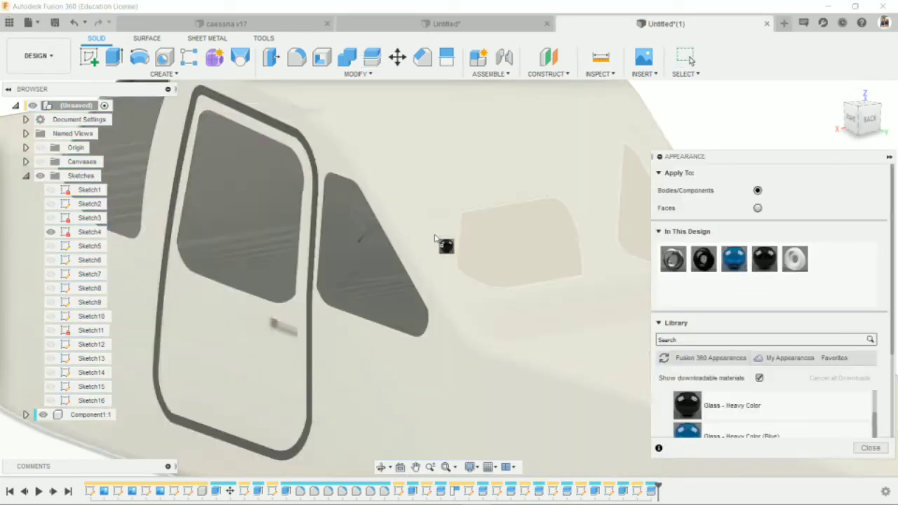
pyautogui.scroll(-5, 475, 239)
pyautogui.click(870, 448)
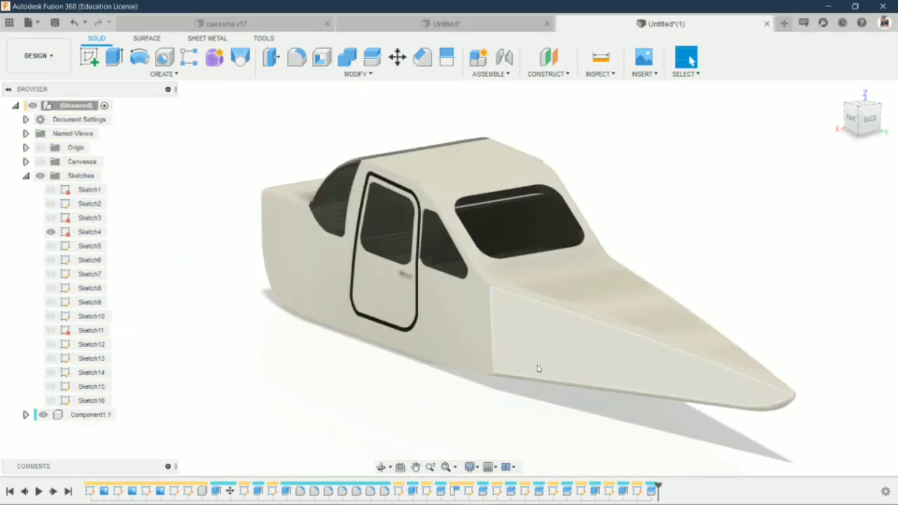
pyautogui.scroll(-5, 421, 428)
# - Apply Plastic Matte (White) to the dark opening face on the fuselage underside
pyautogui.click(383, 468)
pyautogui.moveTo(473, 276)
pyautogui.mouseDown()
pyautogui.moveTo(495, 261)
pyautogui.moveTo(493, 288)
pyautogui.mouseUp()
pyautogui.scroll(5, 492, 287)
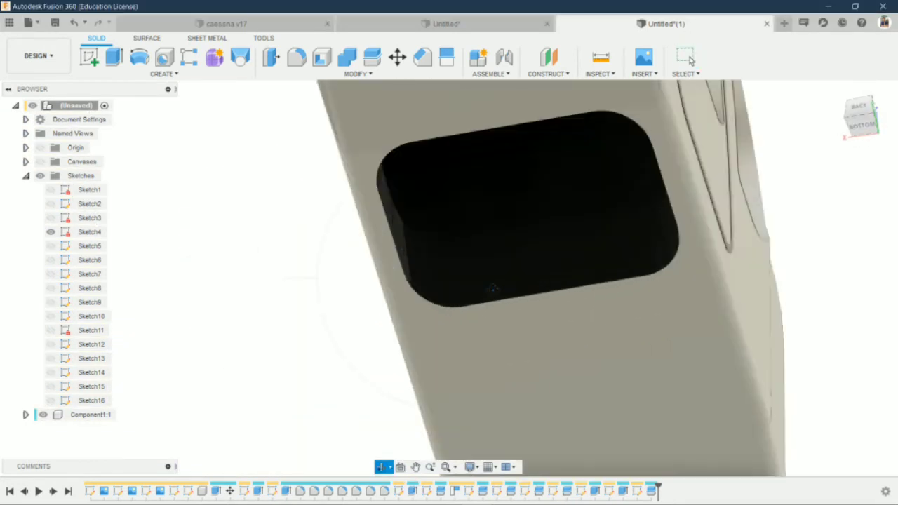
pyautogui.press('a')
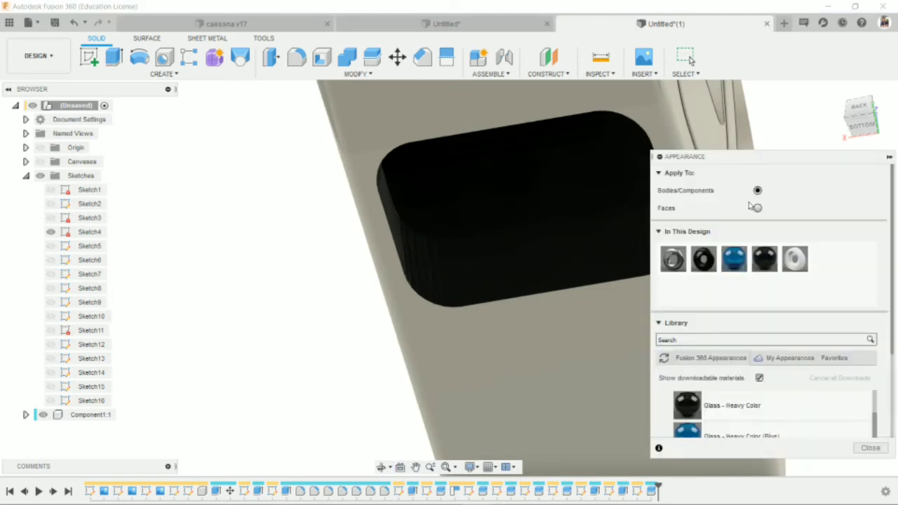
pyautogui.moveTo(791, 257); pyautogui.dragTo(501, 185)
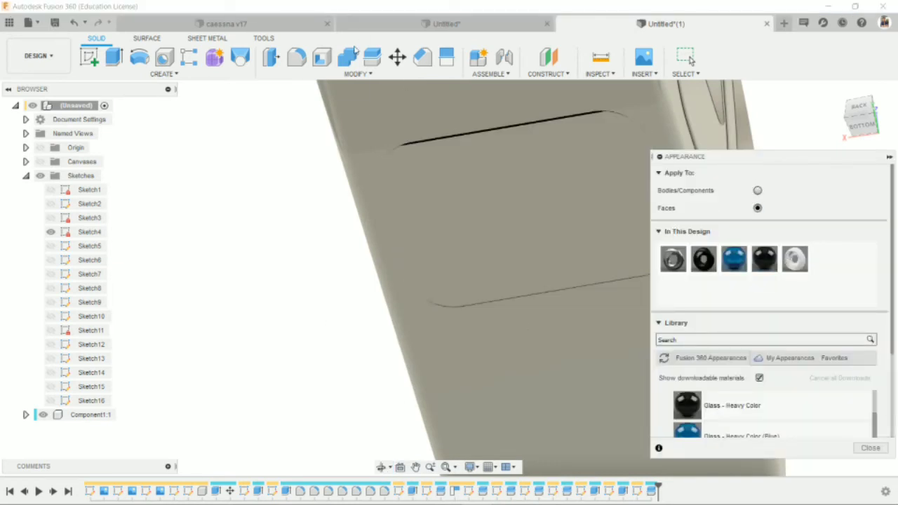
# - Join the patch into the fuselage with Combine, then undo the join
pyautogui.click(349, 56)
pyautogui.click(601, 320)
pyautogui.scroll(-3, 601, 321)
pyautogui.click(613, 321)
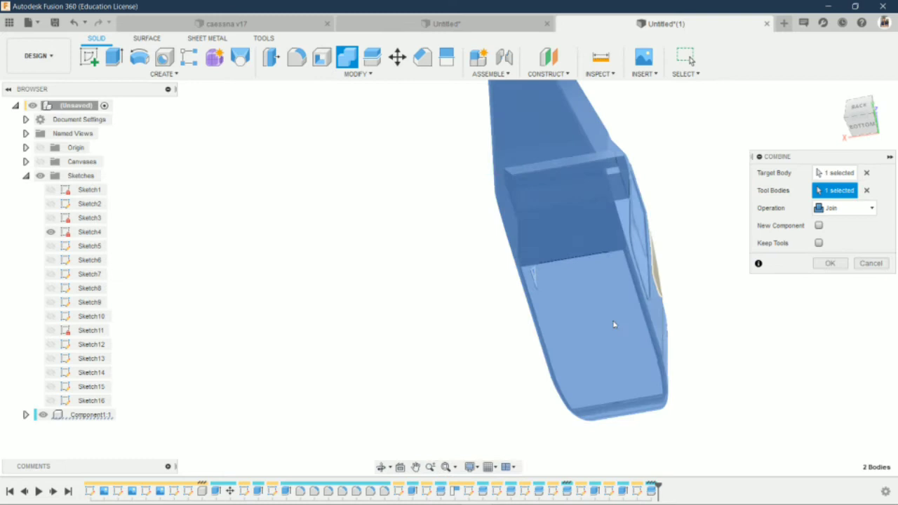
pyautogui.click(842, 261)
pyautogui.moveTo(520, 198)
pyautogui.keyDown('shift'); pyautogui.mouseDown(button='middle')
pyautogui.moveTo(523, 246)
pyautogui.moveTo(505, 248)
pyautogui.mouseUp(button='middle'); pyautogui.keyUp('shift')
pyautogui.hotkey('ctrl', 'z')
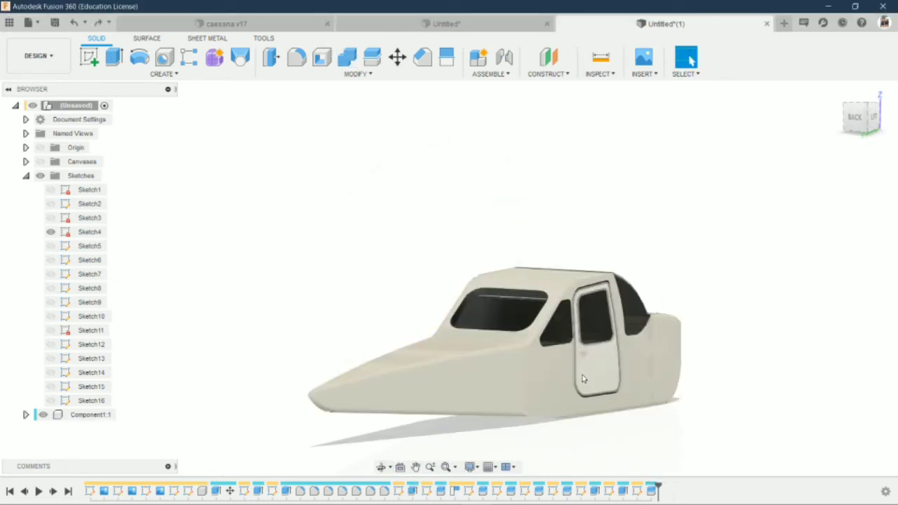
pyautogui.click(378, 467)
# - Combine the fuselage (target) with the underside patch (tool) using Join
pyautogui.moveTo(379, 295); pyautogui.dragTo(381, 33)
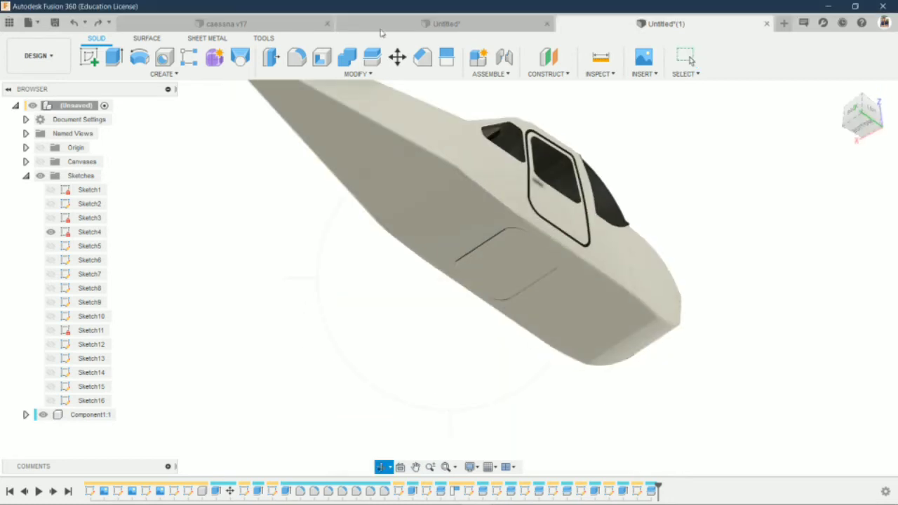
pyautogui.click(349, 61)
pyautogui.click(534, 262)
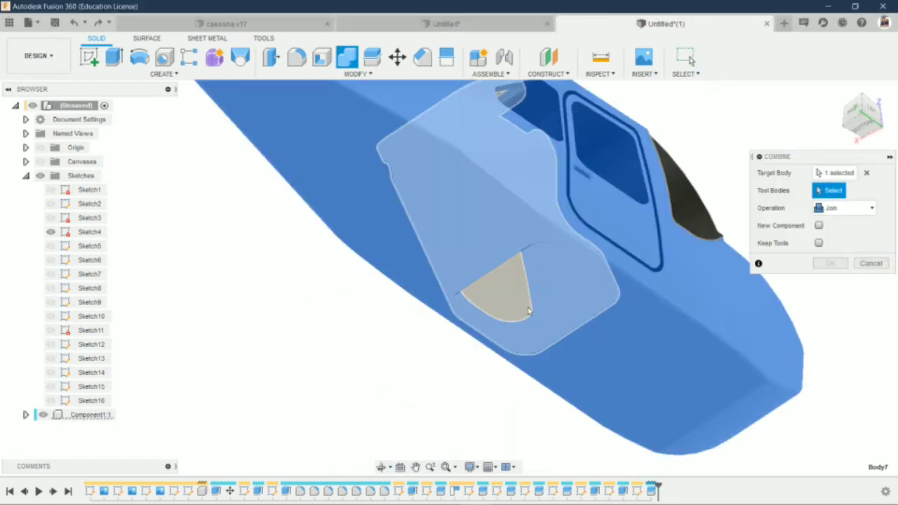
pyautogui.click(529, 311)
pyautogui.click(830, 263)
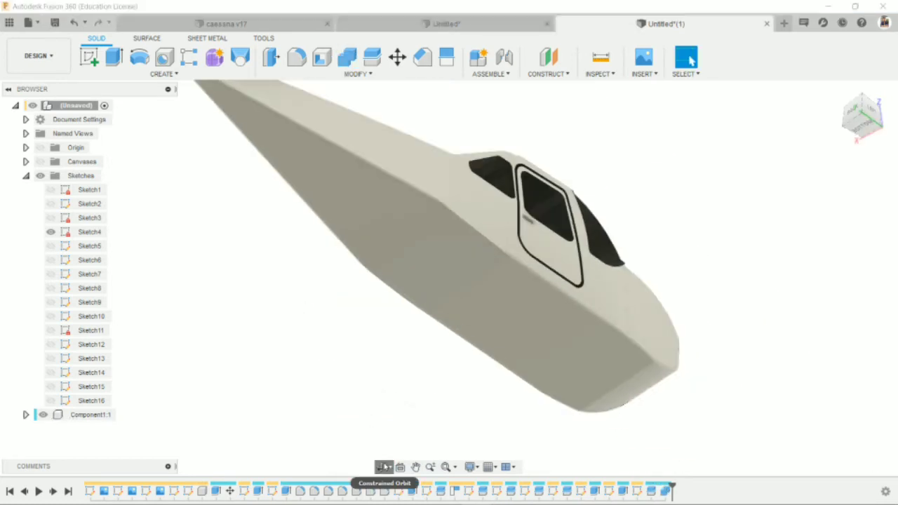
pyautogui.click(384, 467)
pyautogui.moveTo(503, 182); pyautogui.dragTo(532, 196)
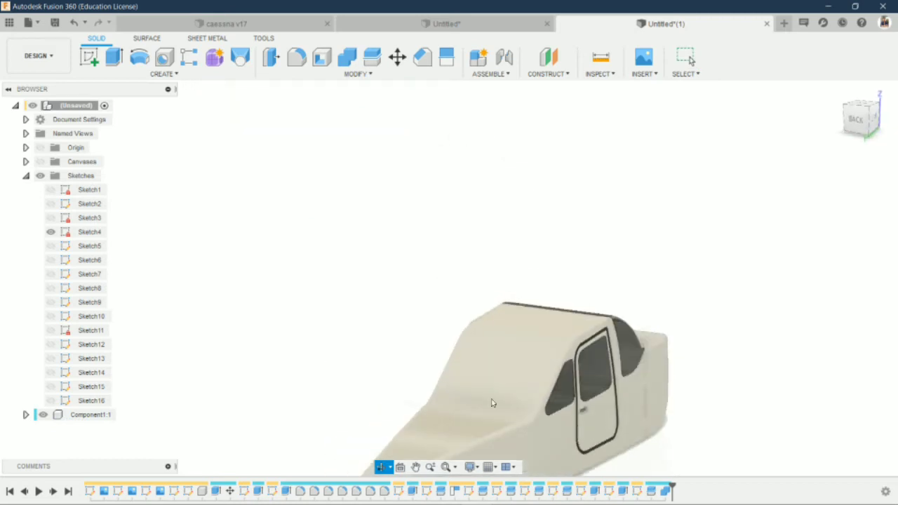
# - Dismiss the appearance settings and orbit the aircraft to a right side view of the door
pyautogui.press('a')
pyautogui.scroll(3, 492, 372)
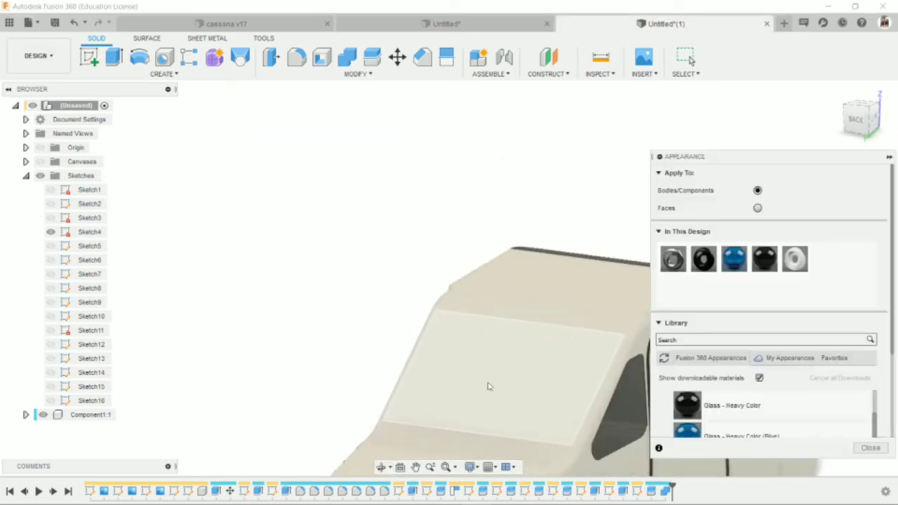
pyautogui.press('Escape')
pyautogui.moveTo(489, 386); pyautogui.dragTo(520, 239, button='middle')
pyautogui.click(390, 467)
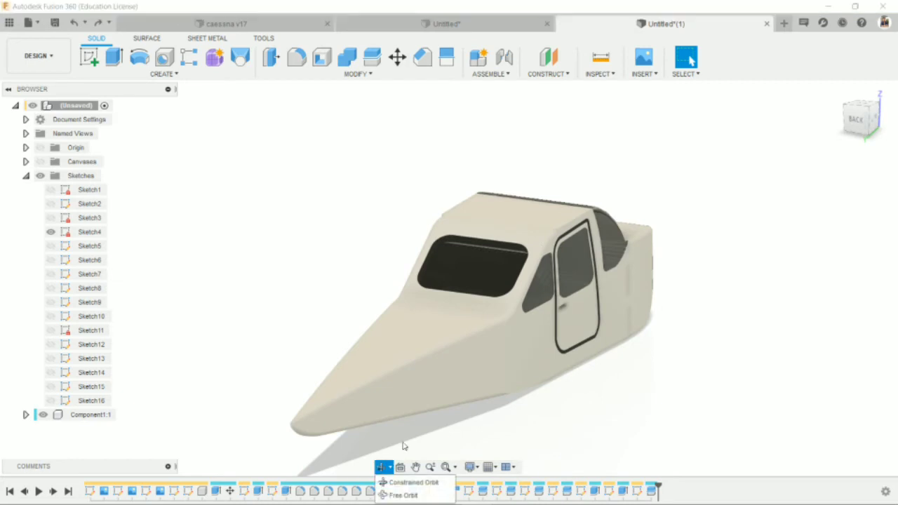
pyautogui.click(414, 482)
pyautogui.moveTo(491, 316)
pyautogui.mouseDown()
pyautogui.moveTo(669, 311)
pyautogui.moveTo(610, 295)
pyautogui.moveTo(546, 296)
pyautogui.moveTo(567, 316)
pyautogui.moveTo(646, 315)
pyautogui.moveTo(654, 288)
pyautogui.moveTo(643, 301)
pyautogui.mouseUp()
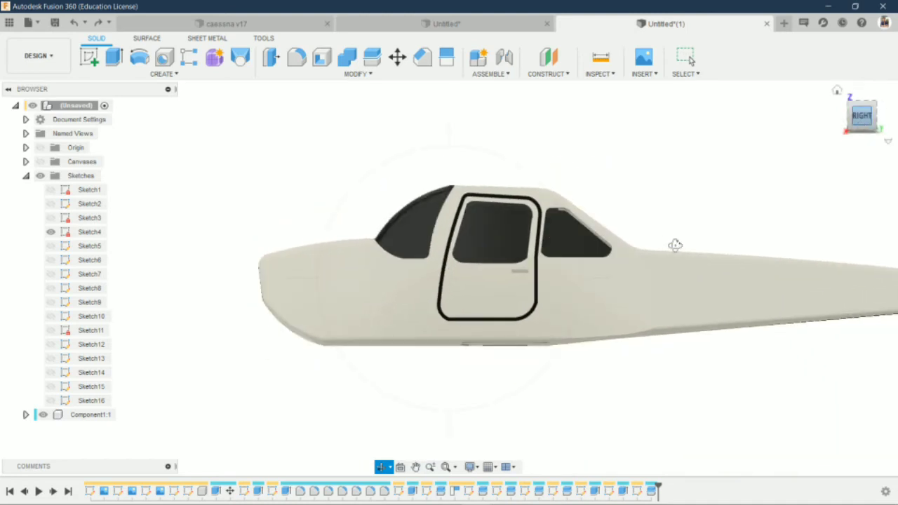
pyautogui.scroll(2, 616, 306)
pyautogui.click(160, 73)
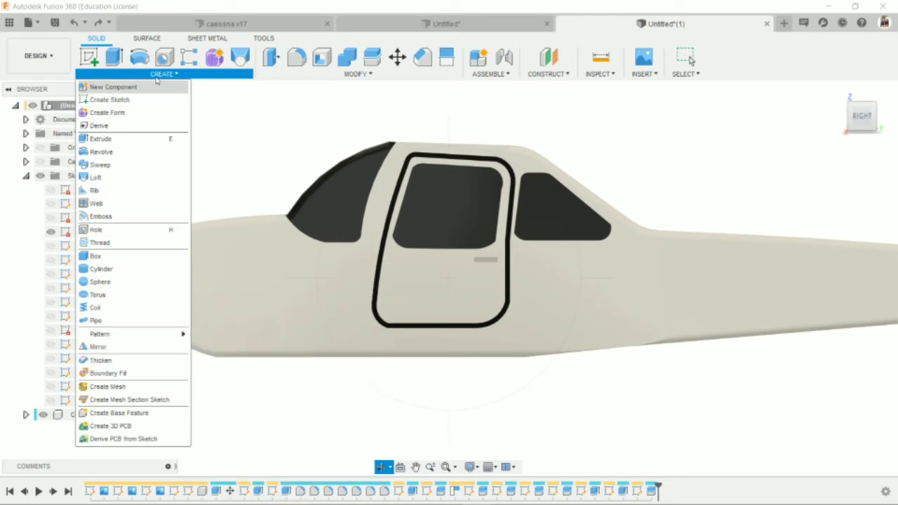
# - Start a sketch on the fuselage side face and place a text box aft of the door
pyautogui.click(110, 98)
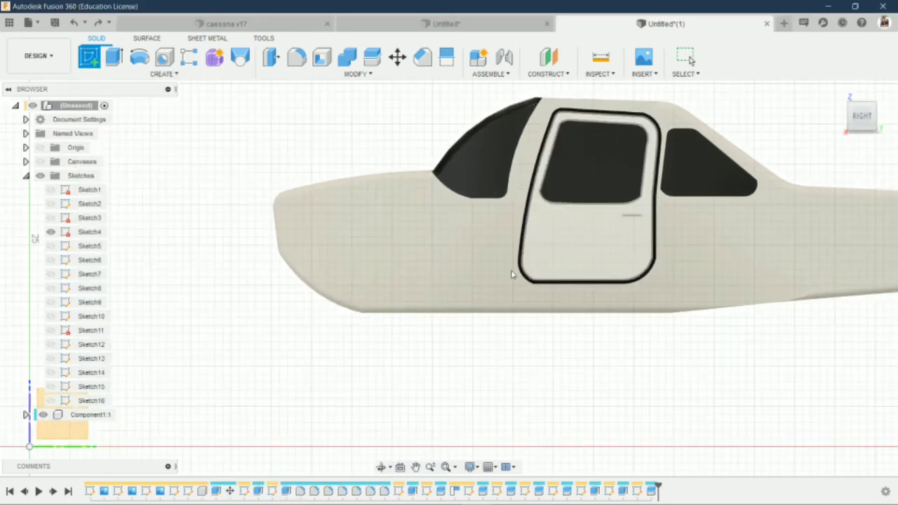
pyautogui.click(660, 251)
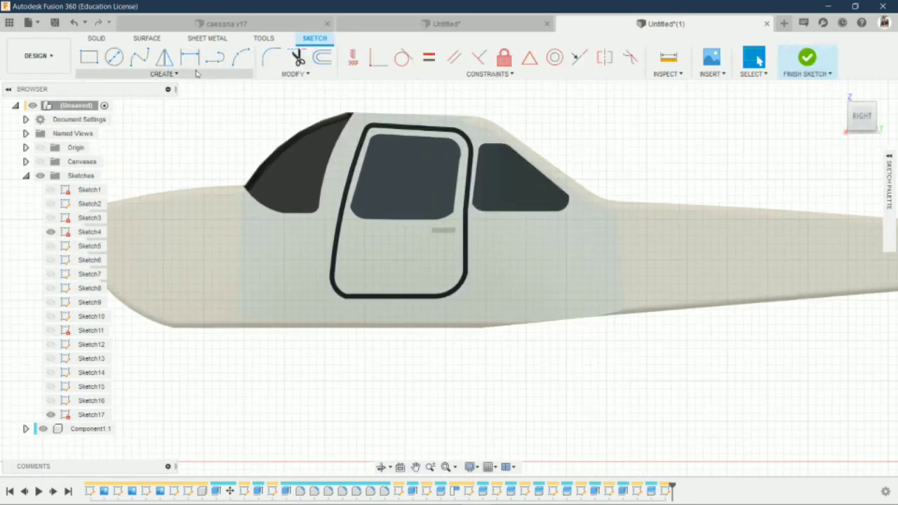
pyautogui.click(169, 74)
pyautogui.click(98, 216)
pyautogui.scroll(2, 256, 275)
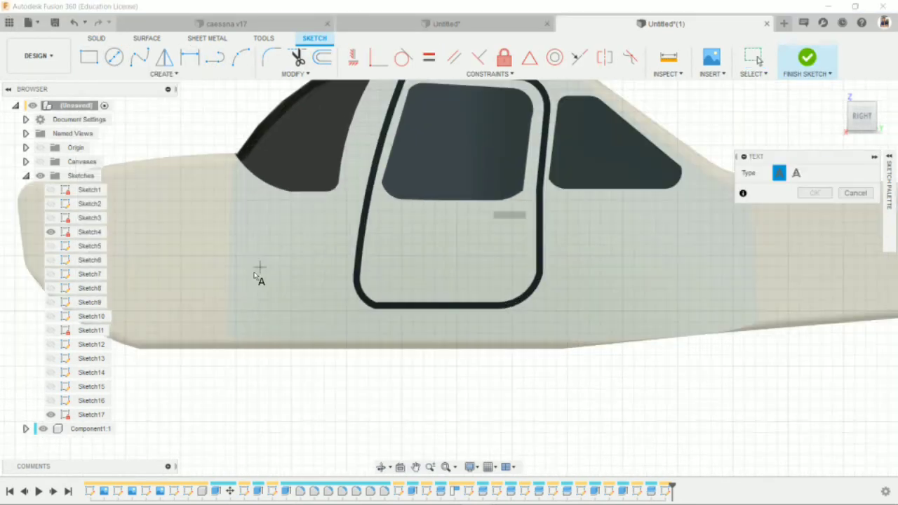
pyautogui.click(563, 232)
pyautogui.click(684, 269)
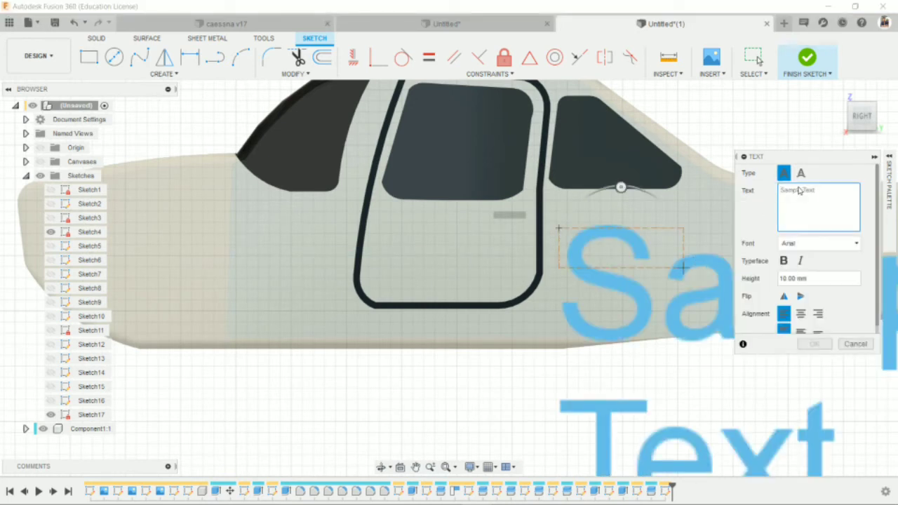
# - Enter VT-AXI at 3 mm height, centre-aligned, nudge it up, and finish the sketch
pyautogui.write('VT-AXI')
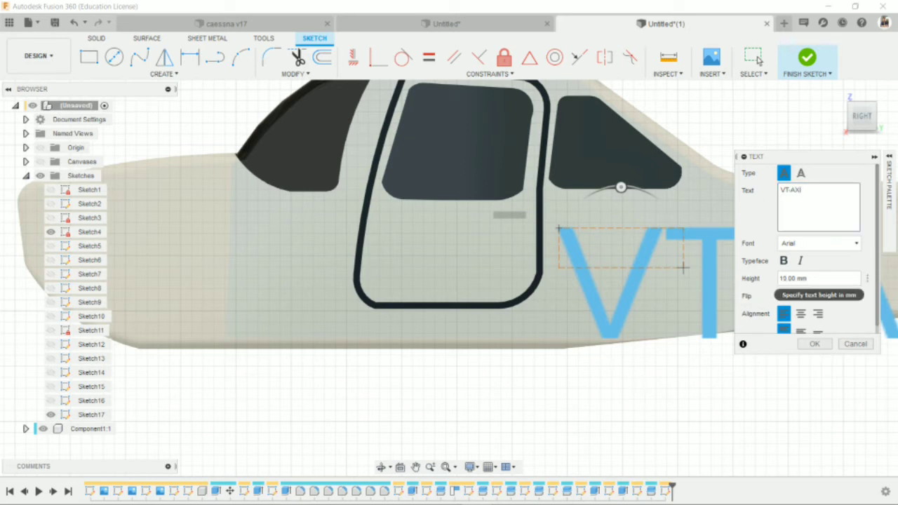
pyautogui.press('Tab')
pyautogui.write('5')
pyautogui.write('3')
pyautogui.press('Return')
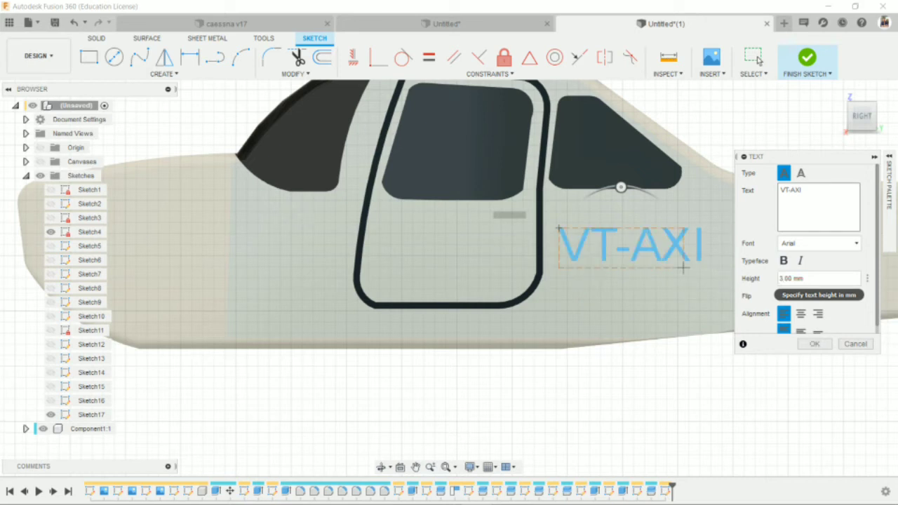
pyautogui.click(801, 317)
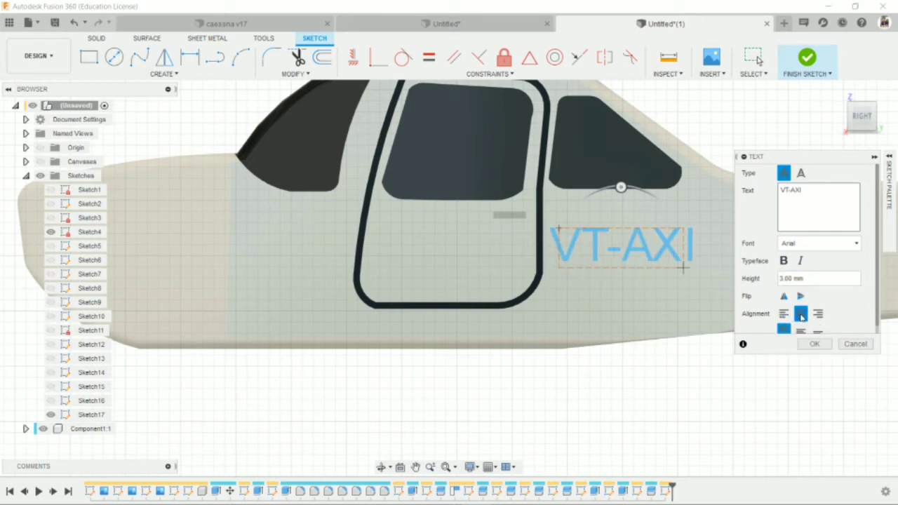
pyautogui.click(811, 345)
pyautogui.moveTo(608, 240); pyautogui.dragTo(610, 233)
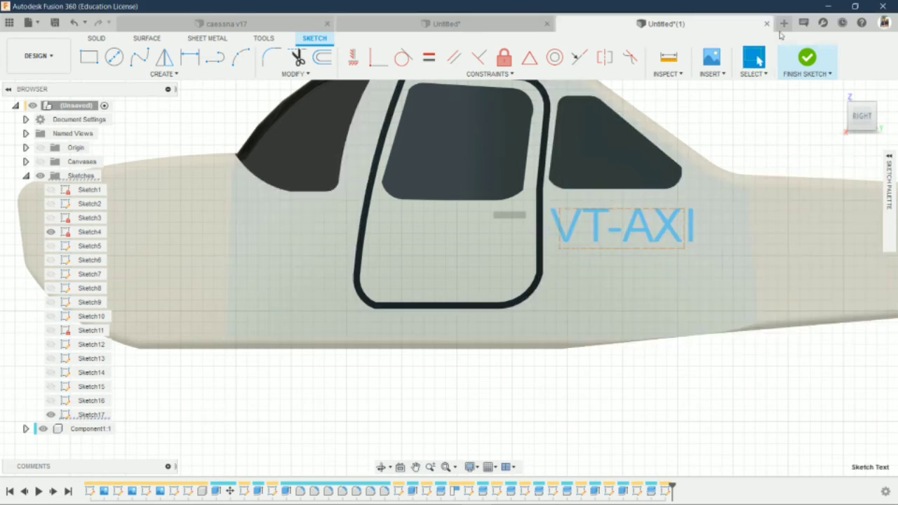
pyautogui.click(807, 58)
# - Extrude the VT-AXI text profile 0.1 mm outward as a new component
pyautogui.click(382, 467)
pyautogui.moveTo(506, 315); pyautogui.dragTo(528, 268)
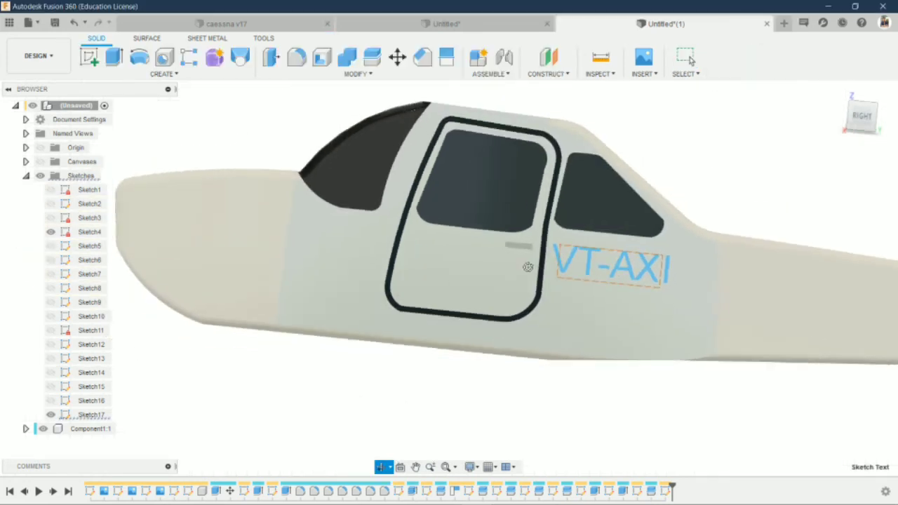
pyautogui.scroll(3, 528, 267)
pyautogui.scroll(3, 519, 264)
pyautogui.scroll(2, 519, 263)
pyautogui.press('e')
pyautogui.click(586, 266)
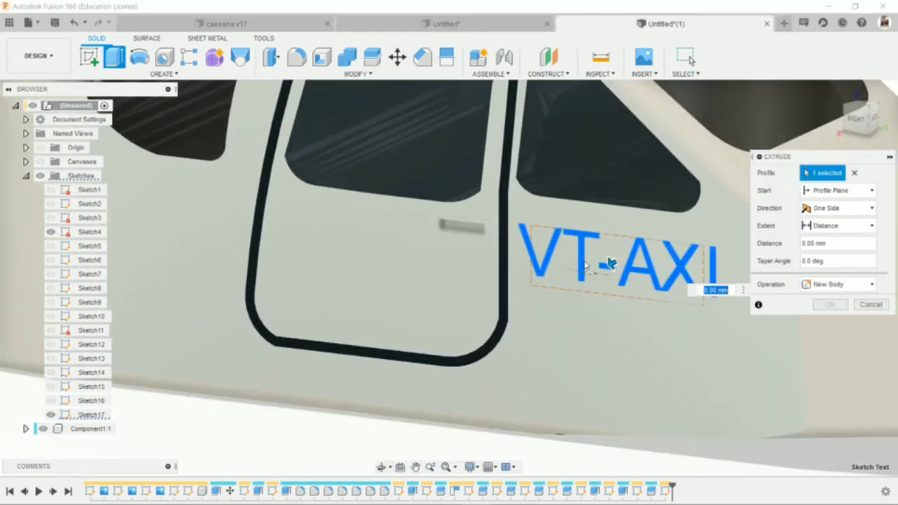
pyautogui.click(596, 266)
pyautogui.click(600, 265)
pyautogui.write('0.1')
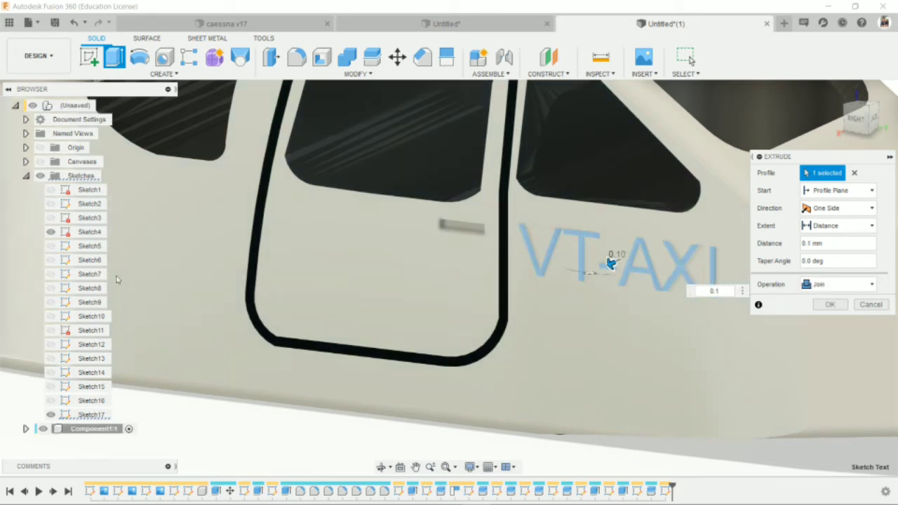
pyautogui.click(839, 285)
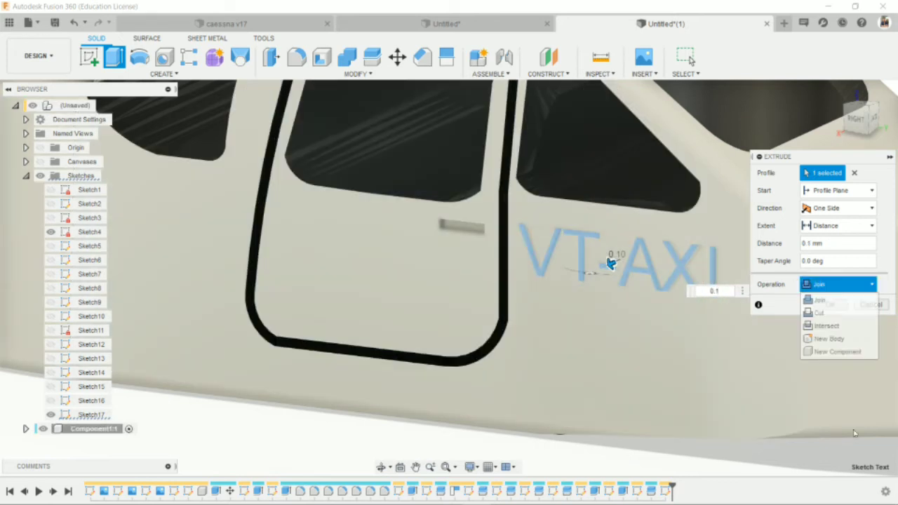
pyautogui.click(836, 352)
pyautogui.click(835, 305)
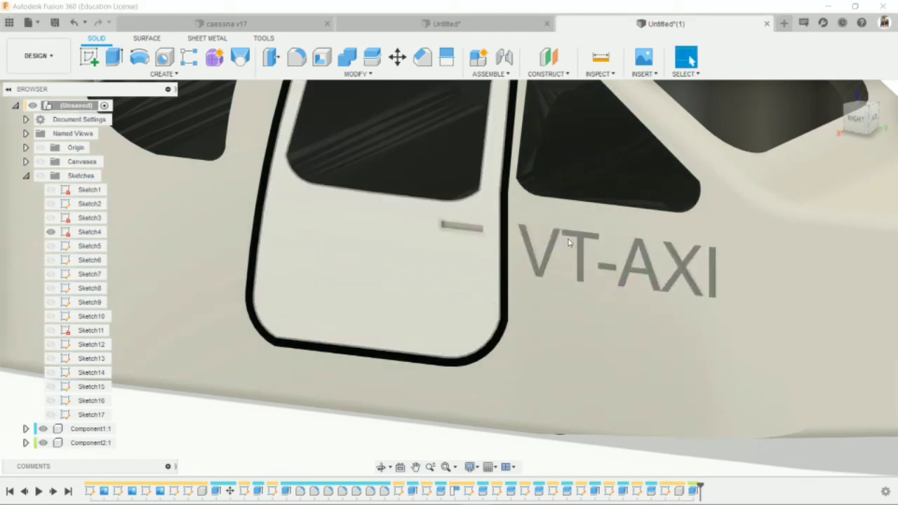
pyautogui.scroll(5, 568, 243)
# - Apply the black appearance to the V, A and X letters of VT-AXI
pyautogui.press('a')
pyautogui.moveTo(694, 261); pyautogui.dragTo(452, 302)
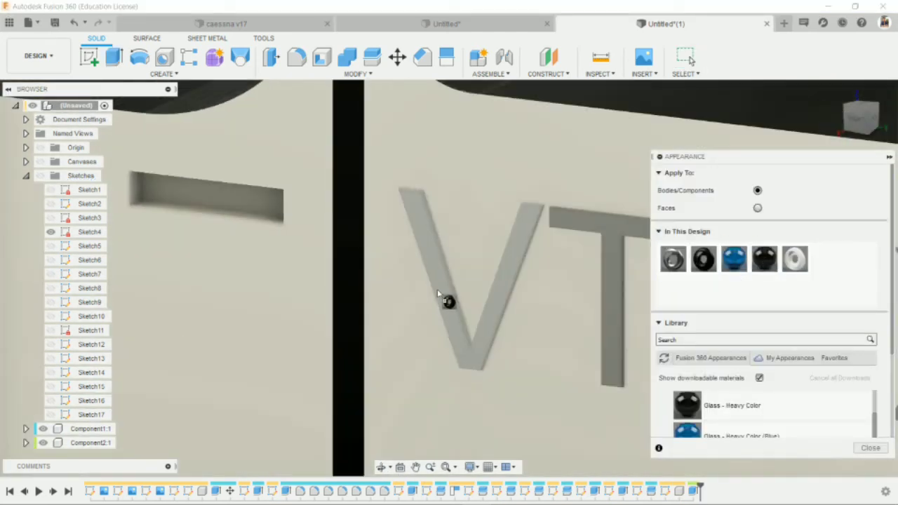
pyautogui.scroll(-3, 604, 313)
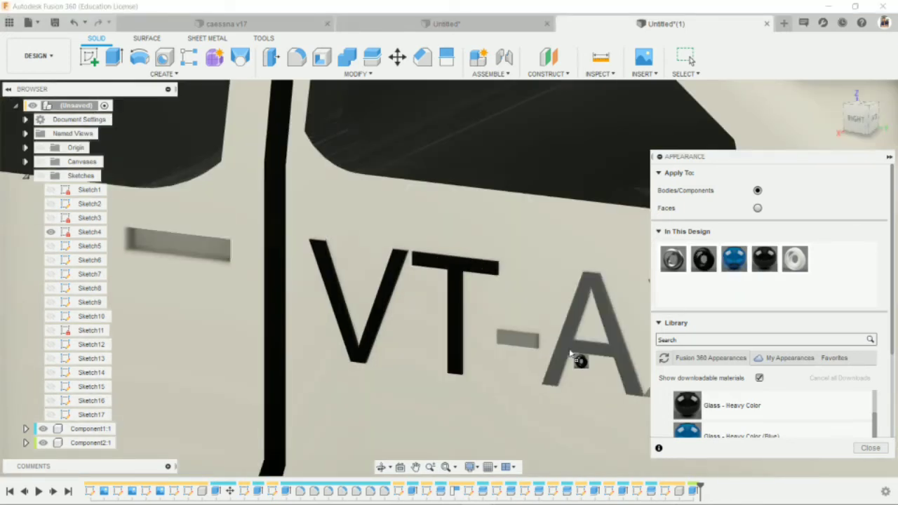
pyautogui.moveTo(570, 354); pyautogui.dragTo(539, 350)
pyautogui.scroll(-2, 551, 359)
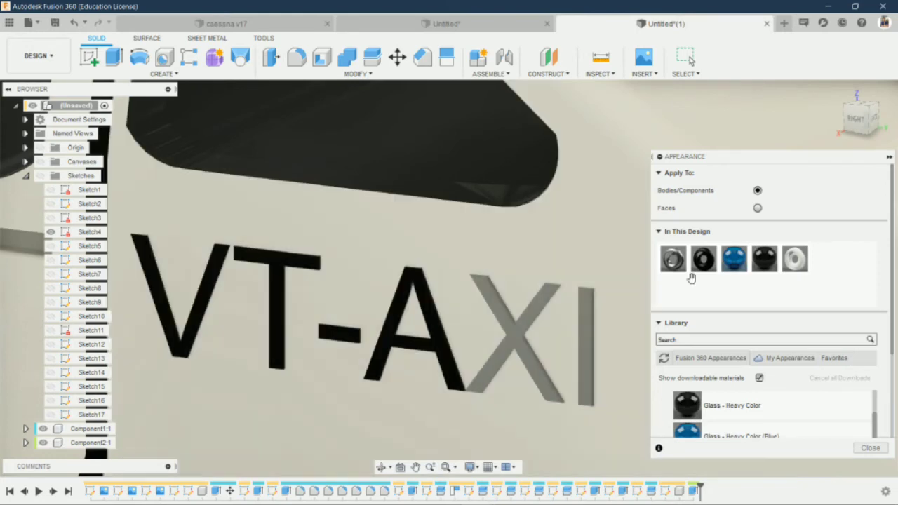
pyautogui.moveTo(705, 260); pyautogui.dragTo(501, 375)
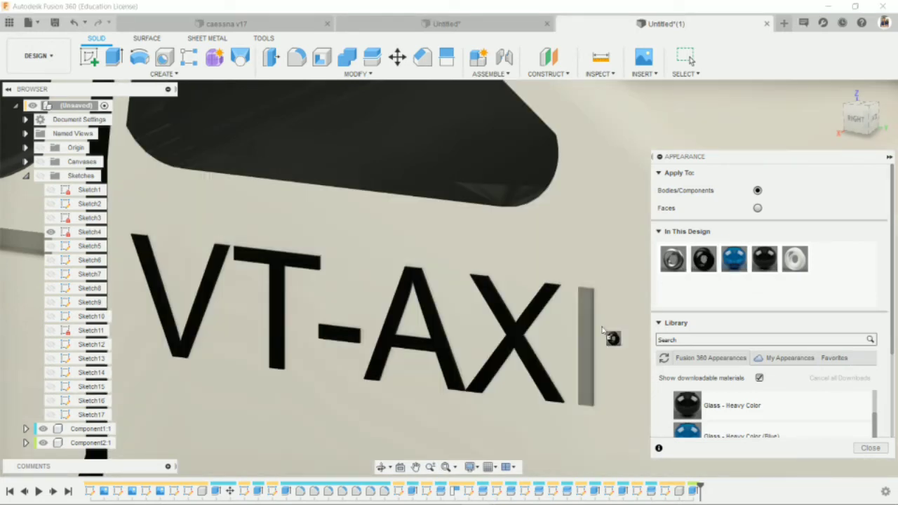
# - Apply the black appearance to the door handle slot face
pyautogui.scroll(-3, 590, 338)
pyautogui.scroll(-2, 589, 337)
pyautogui.scroll(3, 565, 246)
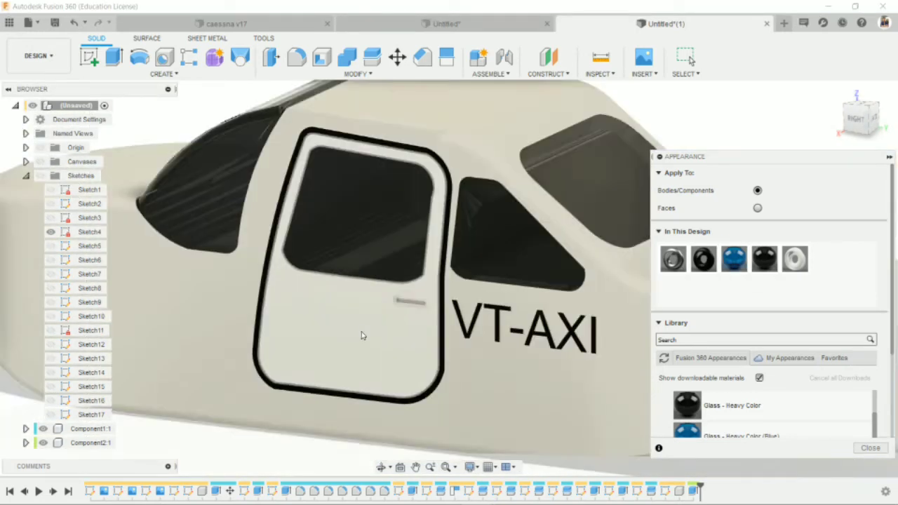
pyautogui.scroll(3, 565, 246)
pyautogui.moveTo(704, 260); pyautogui.dragTo(487, 257)
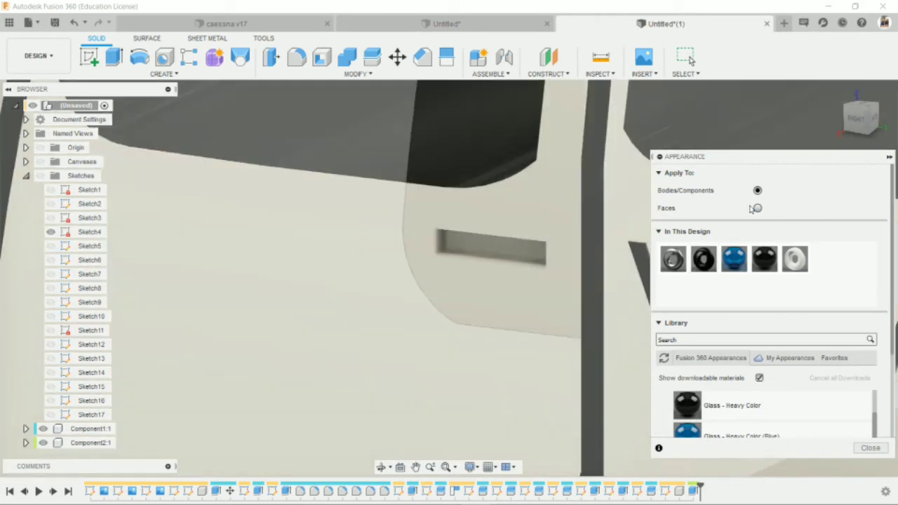
pyautogui.moveTo(706, 260); pyautogui.dragTo(484, 257)
pyautogui.scroll(-2, 492, 266)
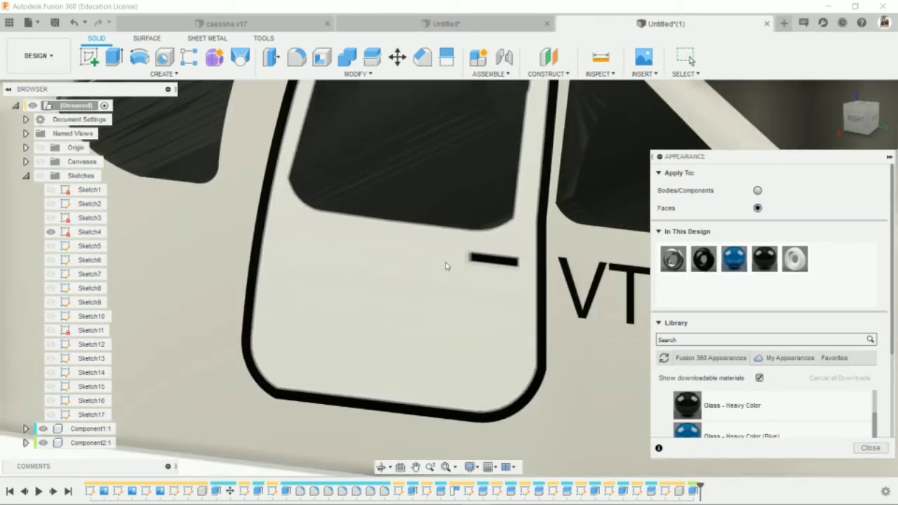
pyautogui.scroll(-2, 446, 263)
# - Start a Mirror and select the V, T, dash, A and X letter faces
pyautogui.click(163, 73)
pyautogui.click(113, 346)
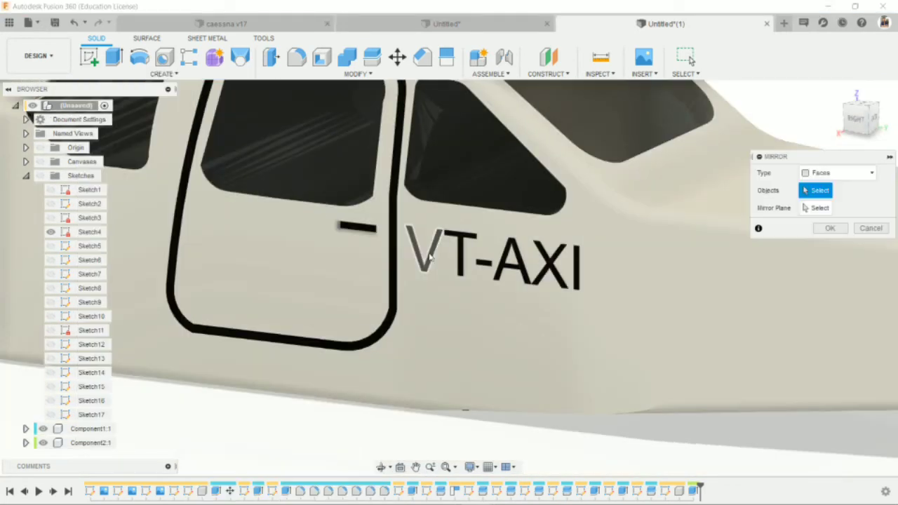
pyautogui.scroll(4, 449, 270)
pyautogui.click(451, 271)
pyautogui.click(530, 276)
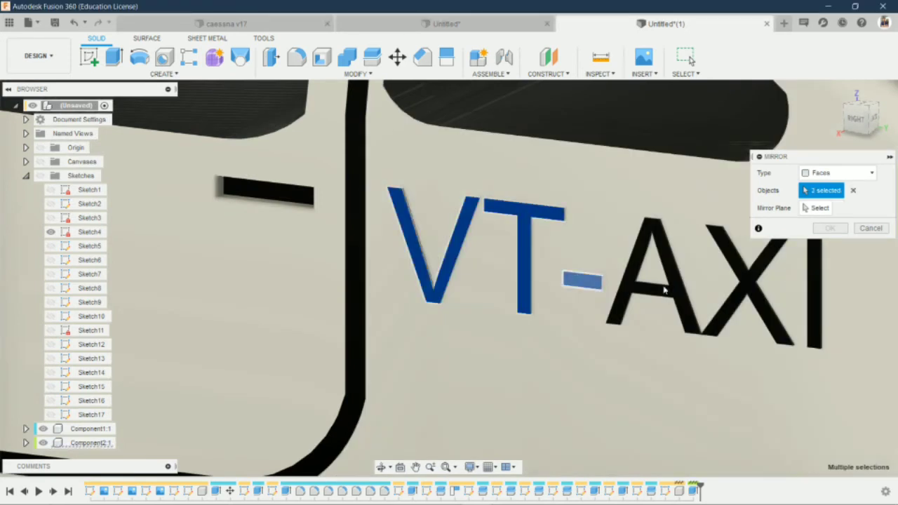
pyautogui.click(583, 281)
pyautogui.click(653, 282)
pyautogui.click(745, 285)
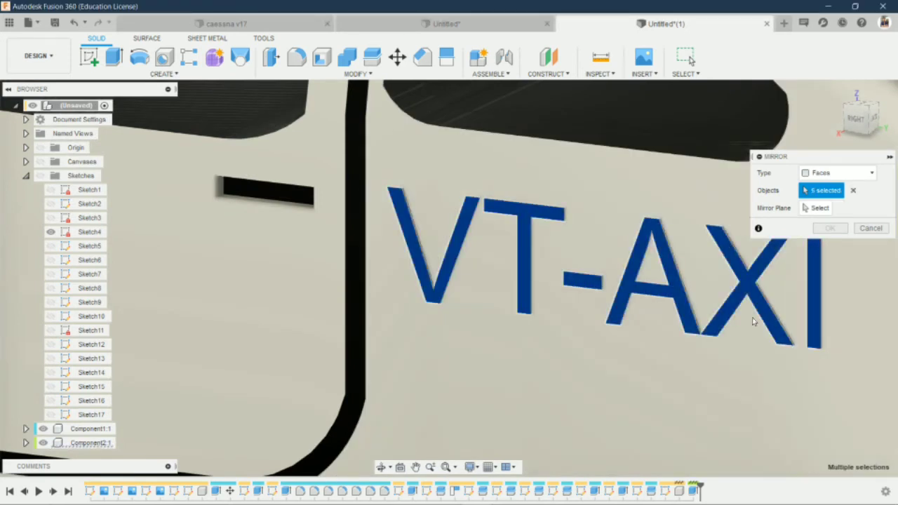
# - Mirror the whole lettering component across an origin plane and inspect the far side
pyautogui.click(839, 173)
pyautogui.click(828, 215)
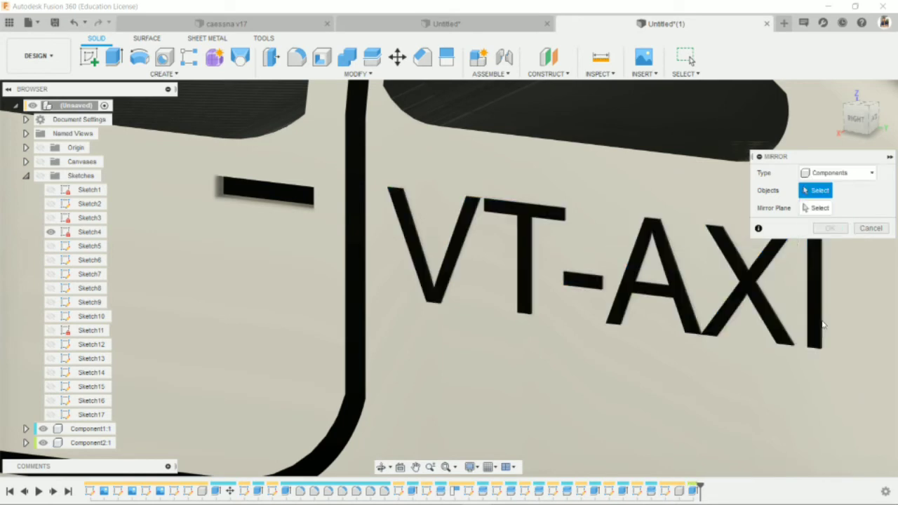
pyautogui.click(813, 328)
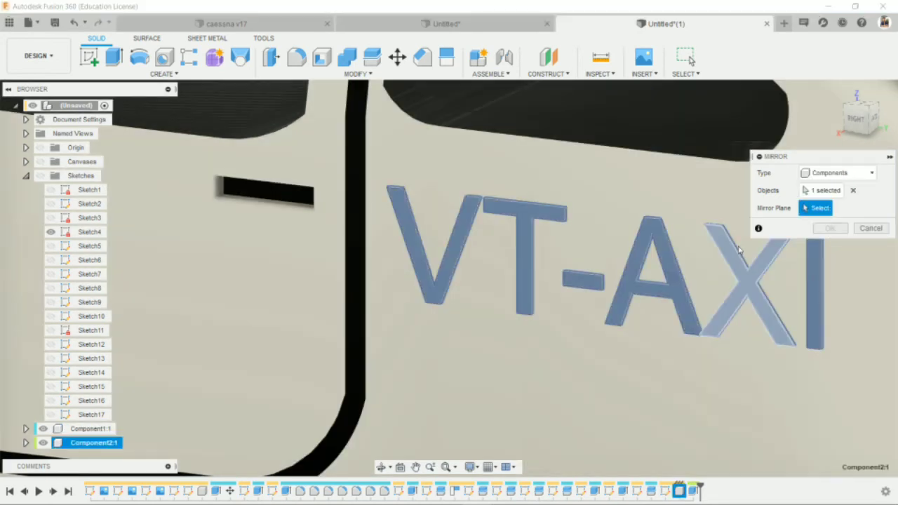
pyautogui.scroll(-5, 709, 303)
pyautogui.scroll(-3, 710, 303)
pyautogui.click(433, 319)
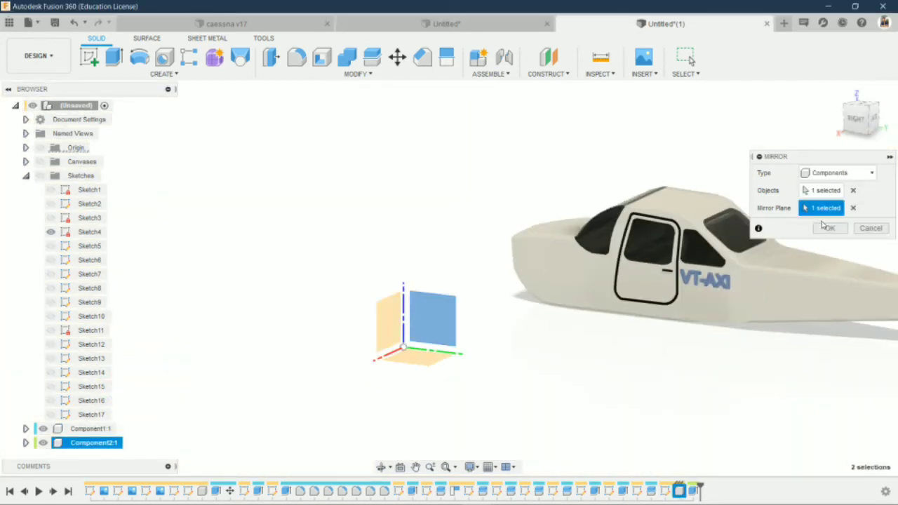
pyautogui.click(827, 228)
pyautogui.click(379, 468)
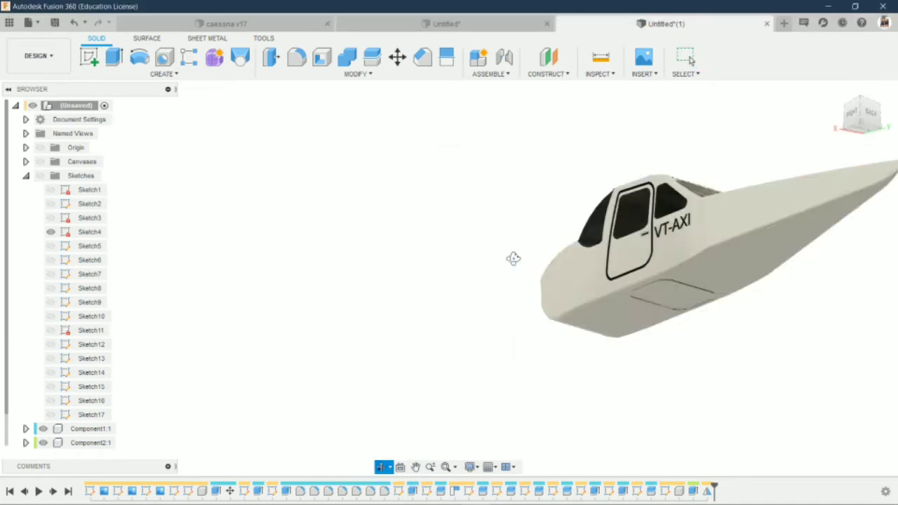
pyautogui.moveTo(513, 257)
pyautogui.mouseDown()
pyautogui.moveTo(430, 283)
pyautogui.moveTo(485, 294)
pyautogui.moveTo(568, 286)
pyautogui.mouseUp()
pyautogui.scroll(5, 568, 286)
pyautogui.scroll(3, 579, 300)
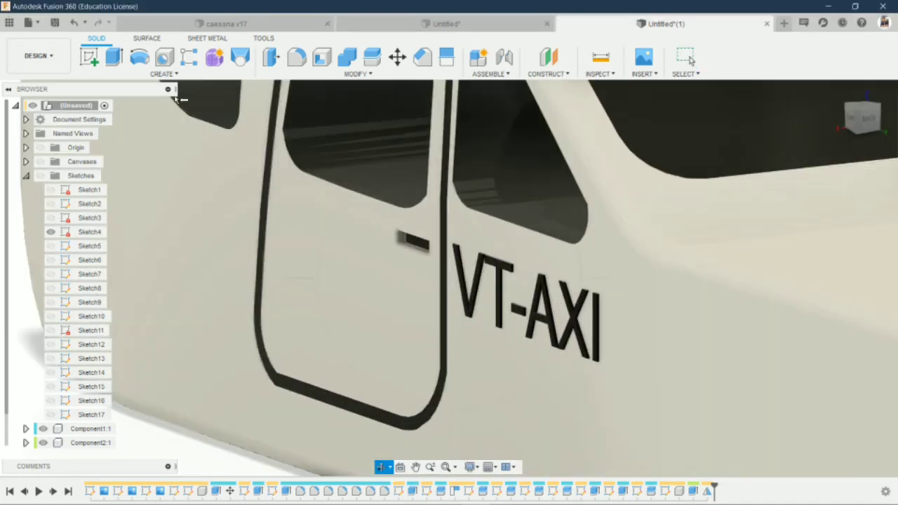
# - Set up a new mirror of the VT-AXI letter bodies across the right origin plane
pyautogui.click(163, 74)
pyautogui.click(101, 344)
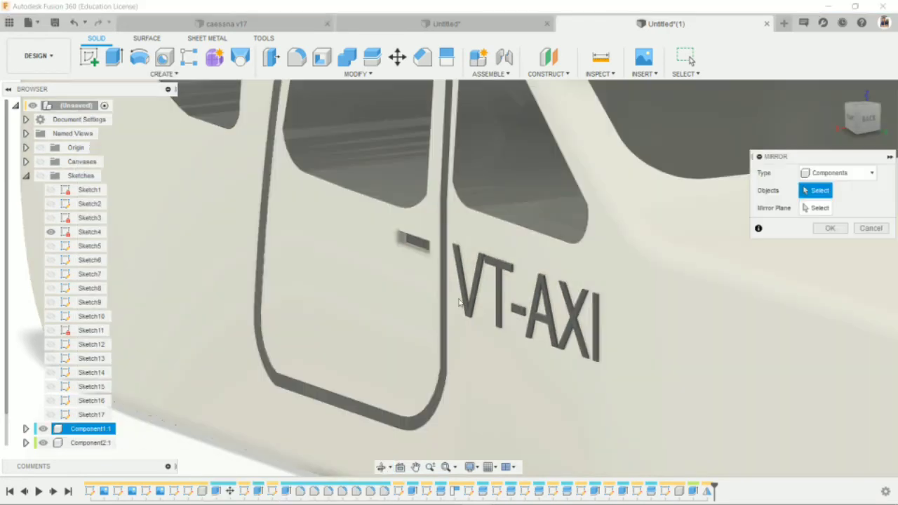
pyautogui.click(474, 309)
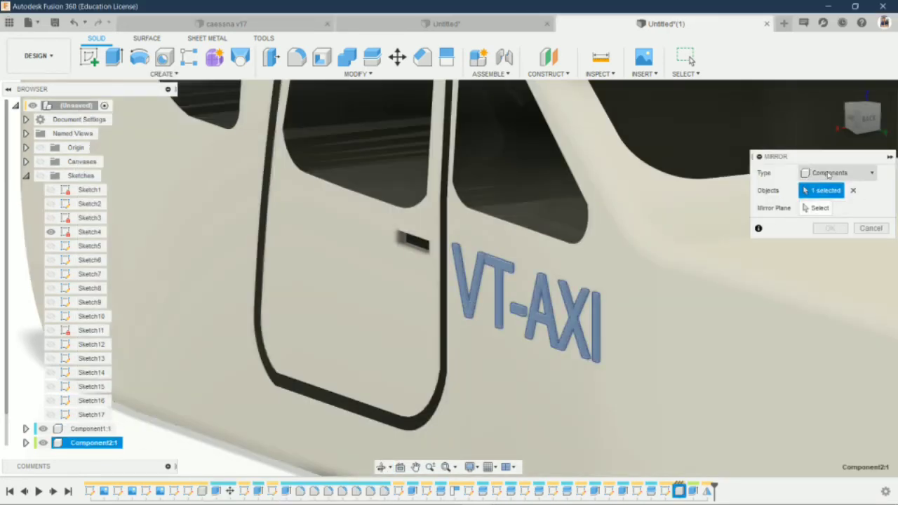
pyautogui.click(829, 176)
pyautogui.click(817, 202)
pyautogui.click(558, 326)
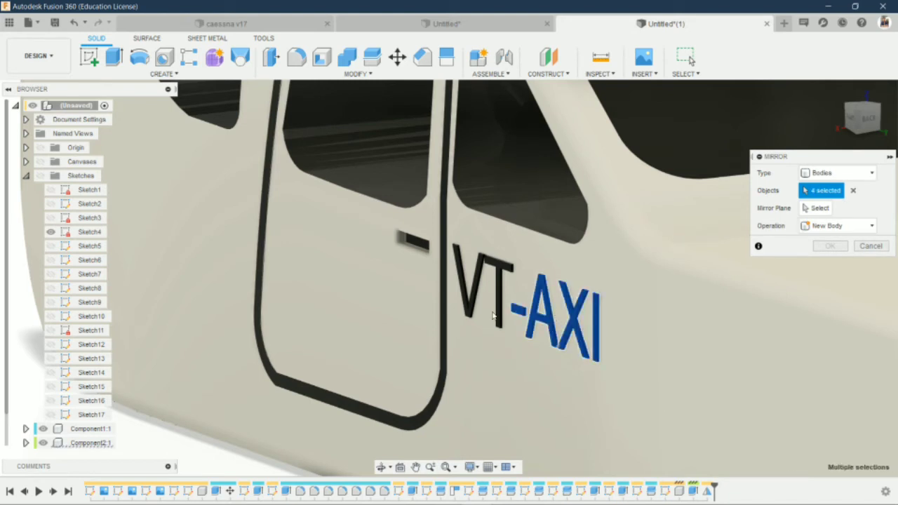
pyautogui.click(820, 209)
pyautogui.scroll(-6, 505, 326)
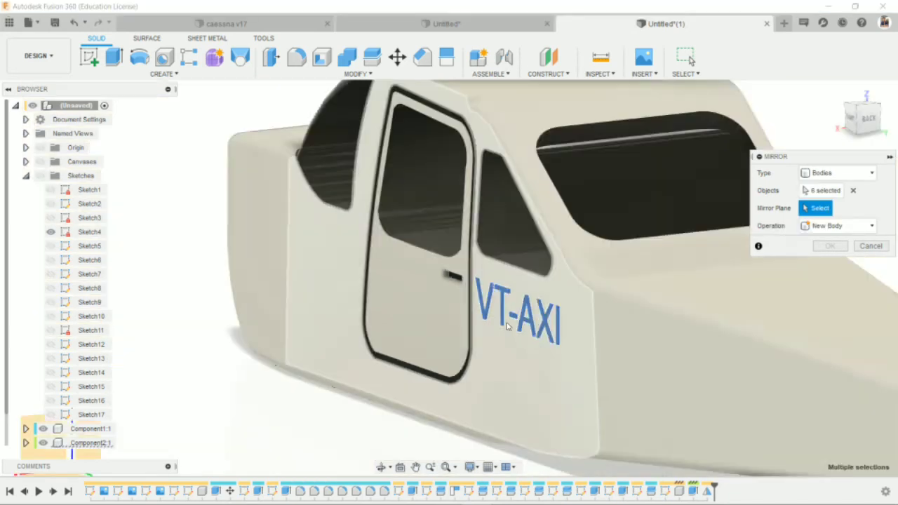
pyautogui.click(393, 350)
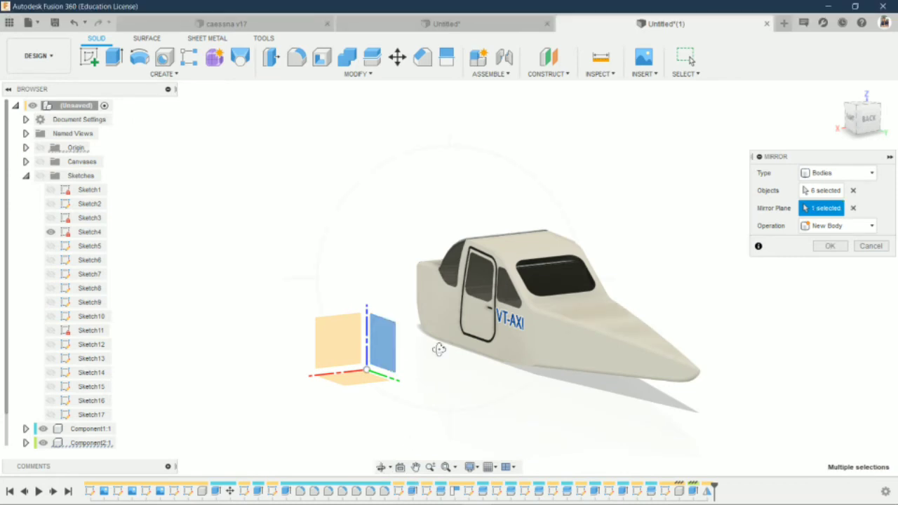
# - Keep the mirrored letters as a New Body and confirm the mirror
pyautogui.keyDown('shift'); pyautogui.moveTo(438, 349); pyautogui.dragTo(379, 339, button='middle'); pyautogui.keyUp('shift')
pyautogui.keyDown('shift'); pyautogui.moveTo(326, 320); pyautogui.dragTo(439, 317, button='middle'); pyautogui.keyUp('shift')
pyautogui.scroll(1, 534, 316)
pyautogui.scroll(5, 630, 295)
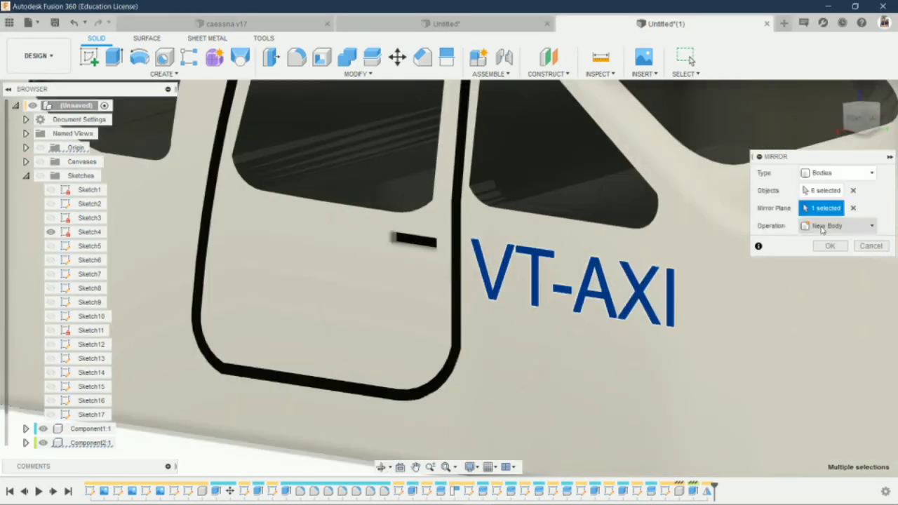
pyautogui.click(842, 225)
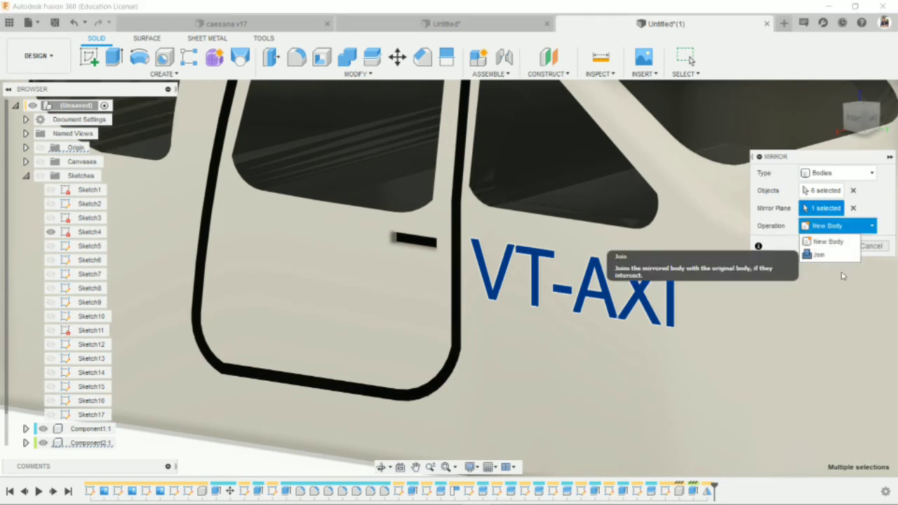
pyautogui.click(832, 242)
pyautogui.click(830, 246)
pyautogui.scroll(-10, 562, 334)
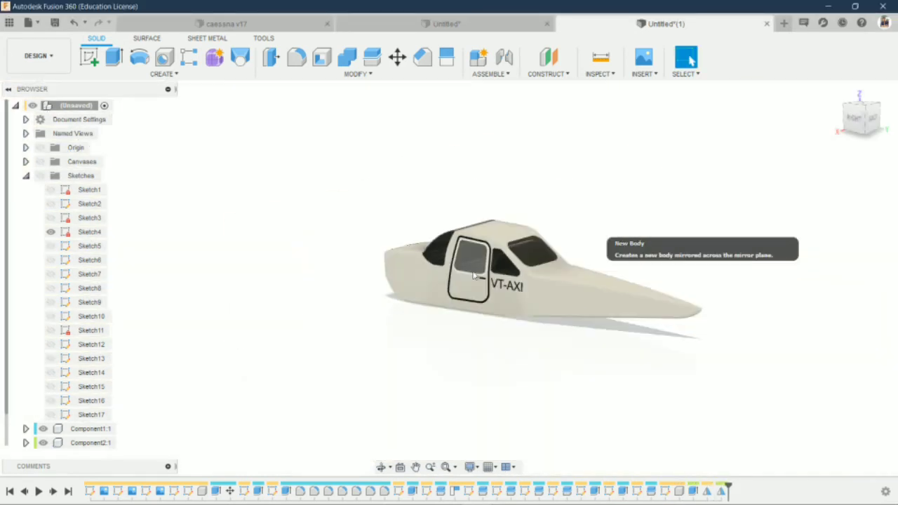
pyautogui.scroll(-3, 426, 410)
# - Copy the T, X and I letter bodies with Move/Copy, dragging about 24 mm along X
pyautogui.click(381, 466)
pyautogui.moveTo(391, 316)
pyautogui.mouseDown()
pyautogui.moveTo(391, 229)
pyautogui.moveTo(391, 259)
pyautogui.mouseUp()
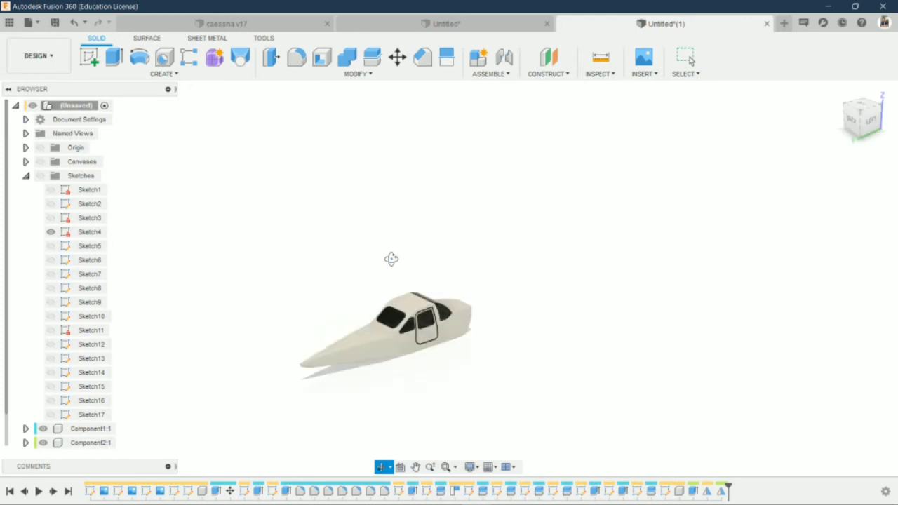
pyautogui.scroll(5, 390, 259)
pyautogui.moveTo(395, 347)
pyautogui.mouseDown()
pyautogui.moveTo(401, 364)
pyautogui.moveTo(470, 303)
pyautogui.moveTo(463, 344)
pyautogui.mouseUp()
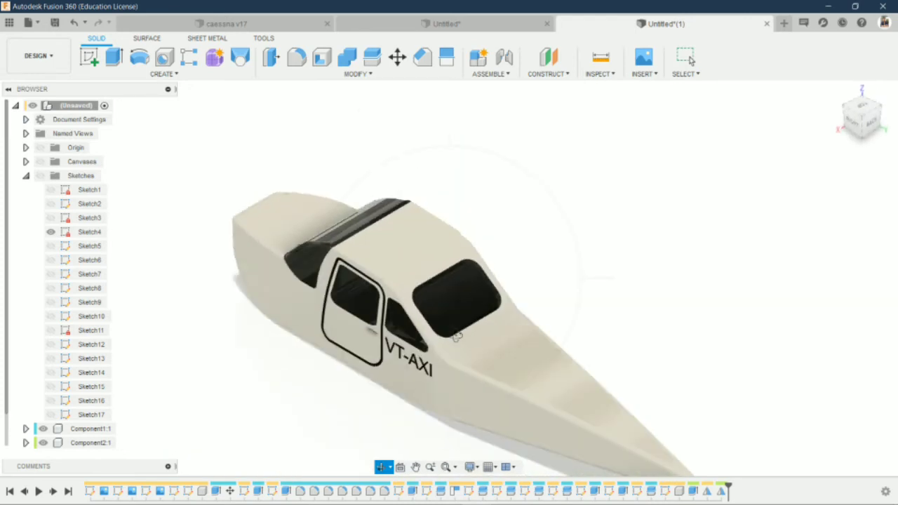
pyautogui.scroll(5, 461, 348)
pyautogui.press('m')
pyautogui.scroll(3, 379, 413)
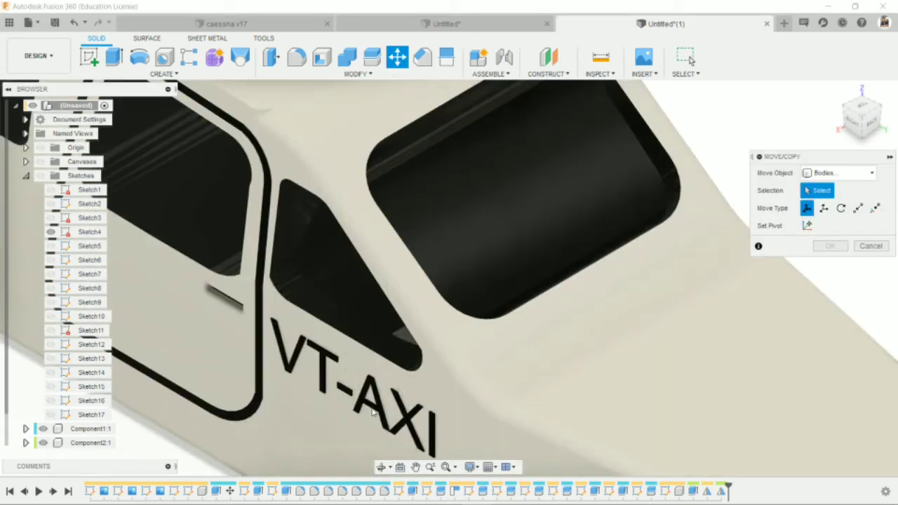
pyautogui.click(325, 379)
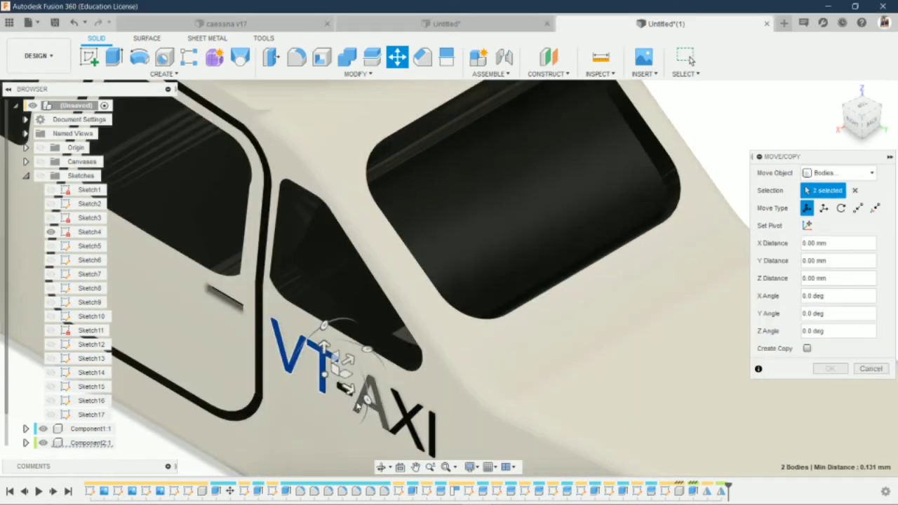
pyautogui.click(409, 429)
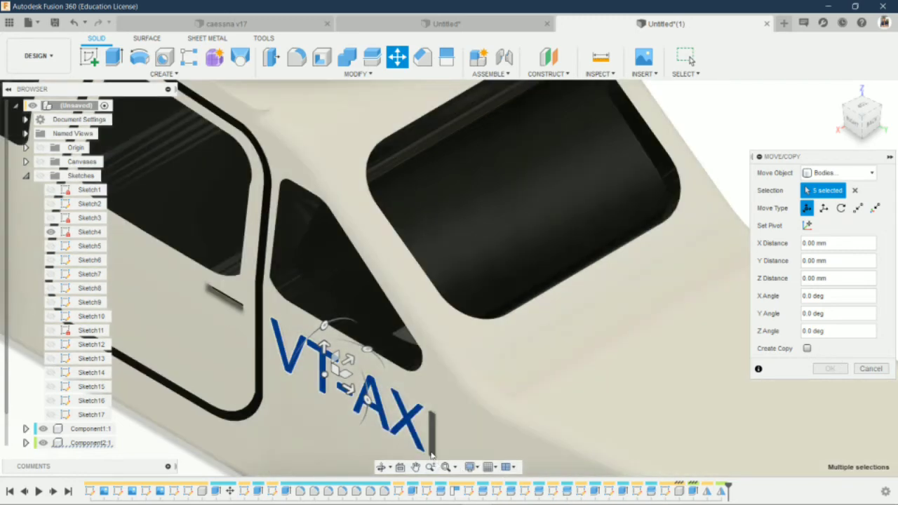
pyautogui.click(432, 449)
pyautogui.click(807, 349)
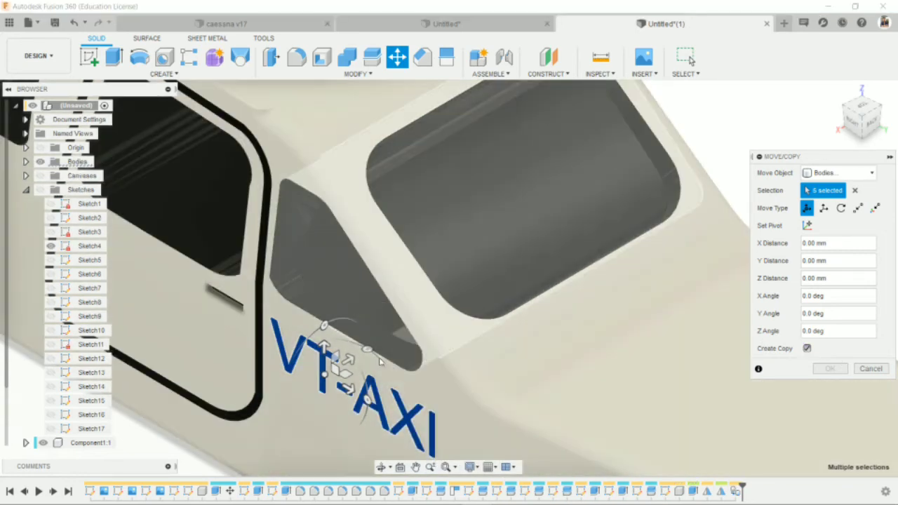
pyautogui.moveTo(347, 359)
pyautogui.mouseDown()
pyautogui.moveTo(674, 179)
pyautogui.moveTo(807, 129)
pyautogui.mouseUp()
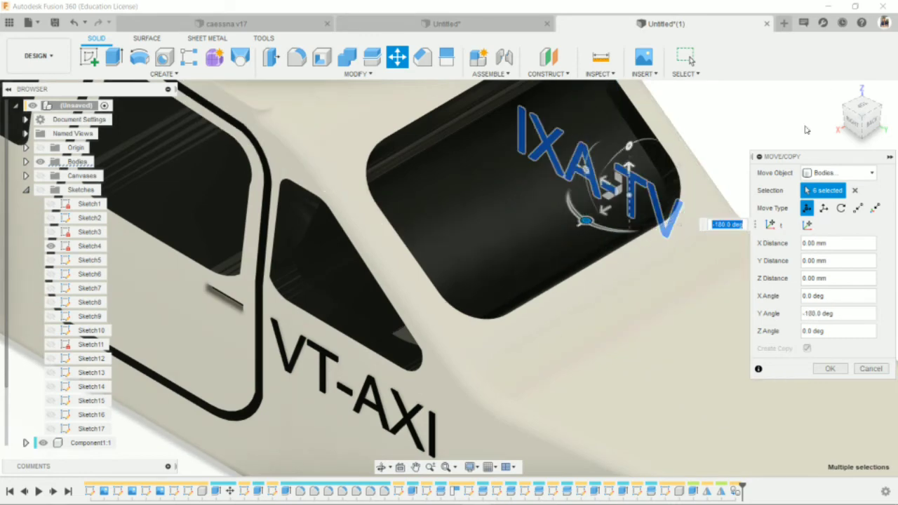
# - Pull the lettering copy back to 1.50 mm from the top view and confirm
pyautogui.click(860, 115)
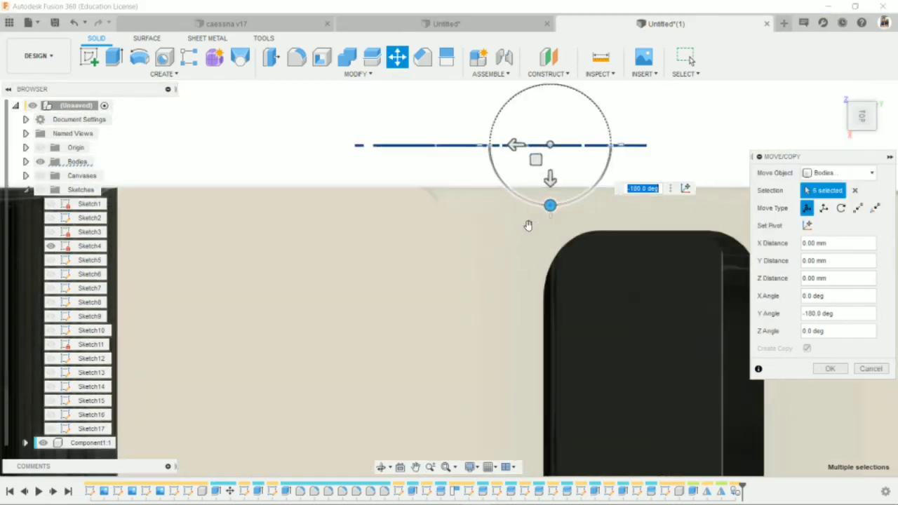
pyautogui.moveTo(553, 168)
pyautogui.mouseDown()
pyautogui.moveTo(554, 207)
pyautogui.moveTo(554, 191)
pyautogui.mouseUp()
pyautogui.scroll(3, 554, 207)
pyautogui.click(831, 370)
pyautogui.scroll(-5, 498, 255)
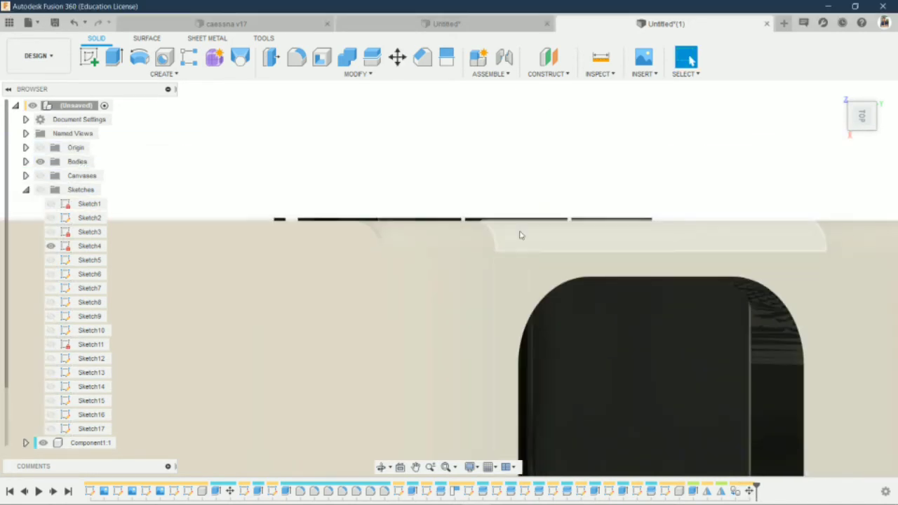
# - From a side view, run Move/Copy again with the move type set to Bodies
pyautogui.click(383, 468)
pyautogui.moveTo(344, 297); pyautogui.dragTo(261, 250)
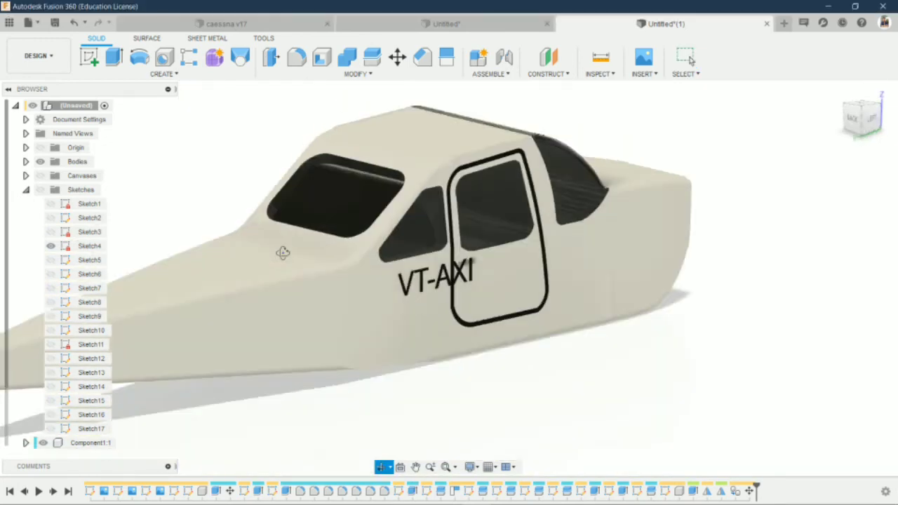
pyautogui.scroll(5, 343, 247)
pyautogui.scroll(2, 343, 247)
pyautogui.press('m')
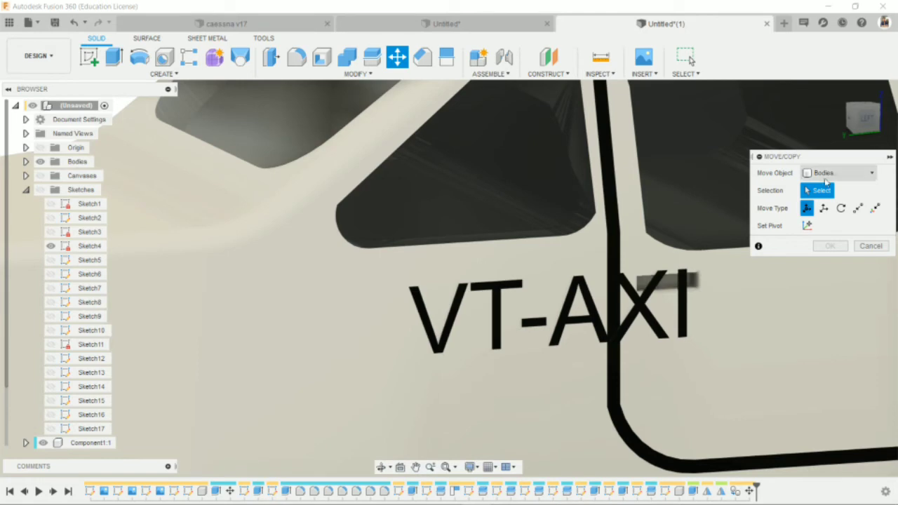
pyautogui.click(838, 172)
pyautogui.click(836, 185)
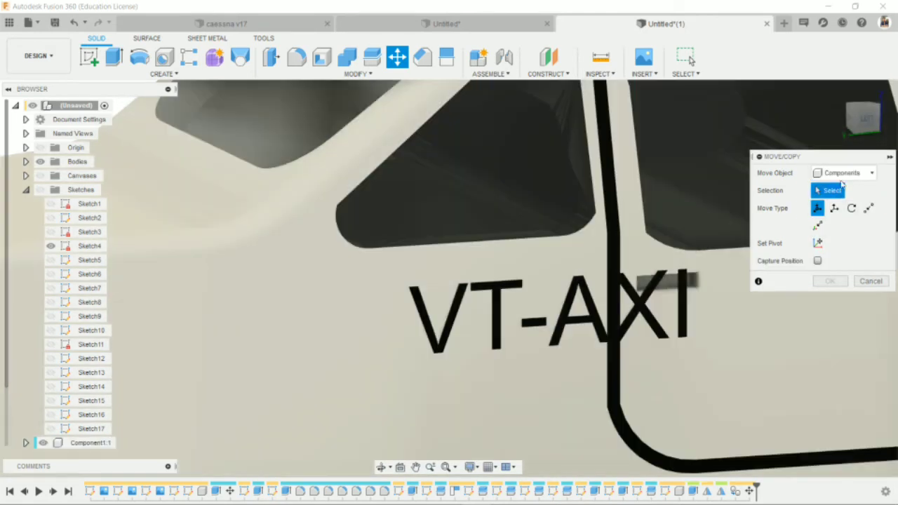
pyautogui.click(843, 173)
pyautogui.click(837, 198)
# - Shift the V, T, dash, A and X letter bodies 4.50 mm along Z
pyautogui.click(525, 324)
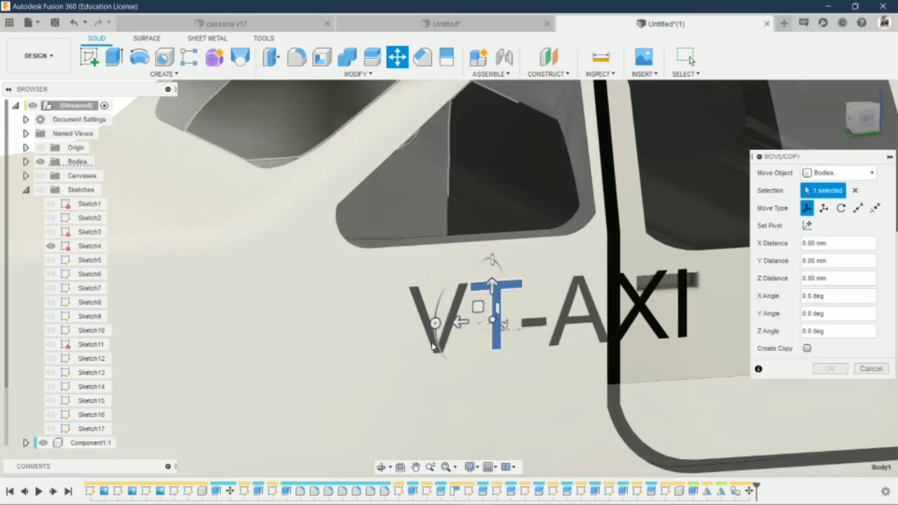
pyautogui.click(497, 330)
pyautogui.click(439, 335)
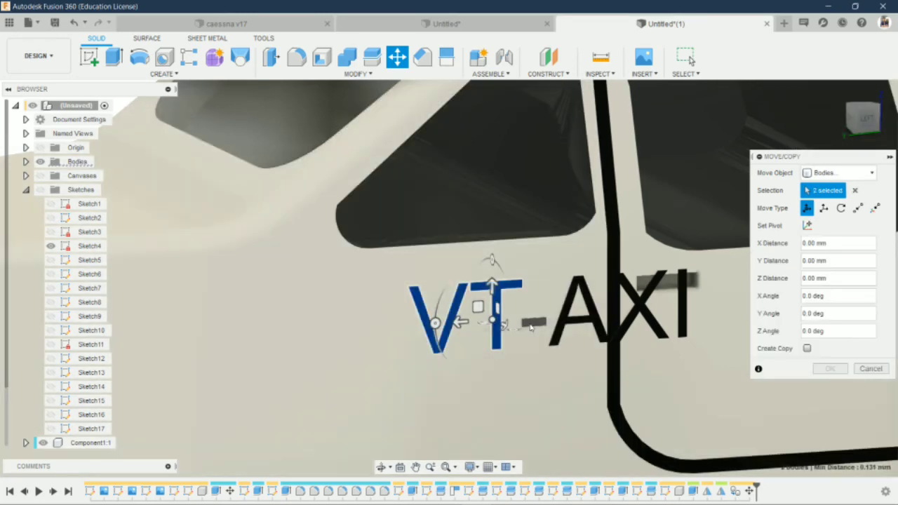
pyautogui.click(569, 327)
pyautogui.click(643, 309)
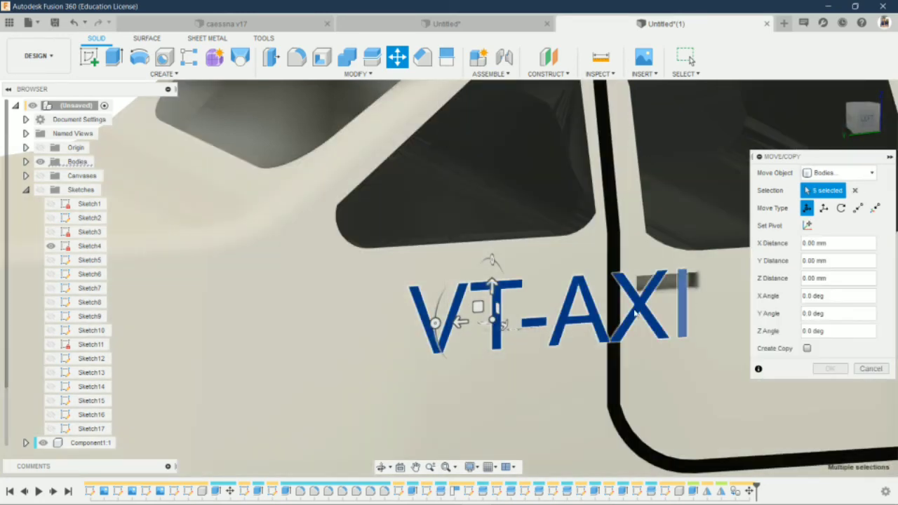
pyautogui.moveTo(463, 321); pyautogui.dragTo(363, 327)
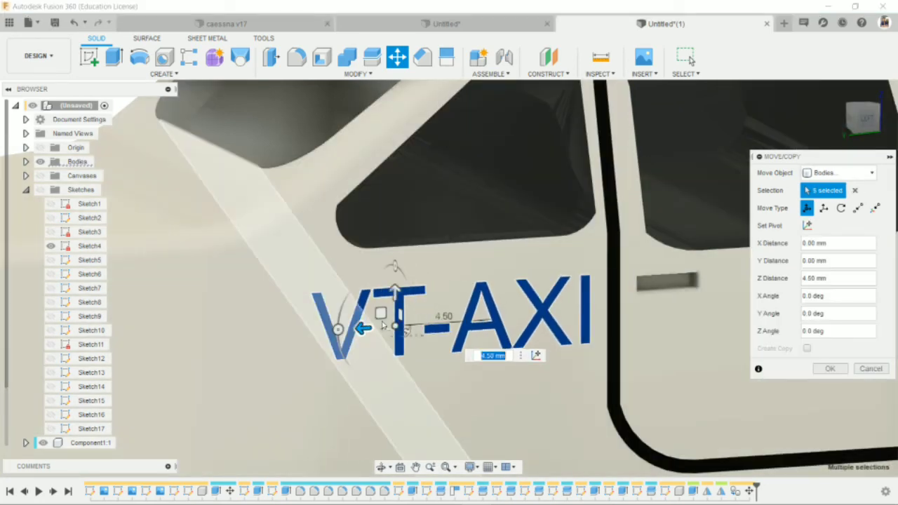
pyautogui.click(830, 368)
pyautogui.scroll(-5, 525, 269)
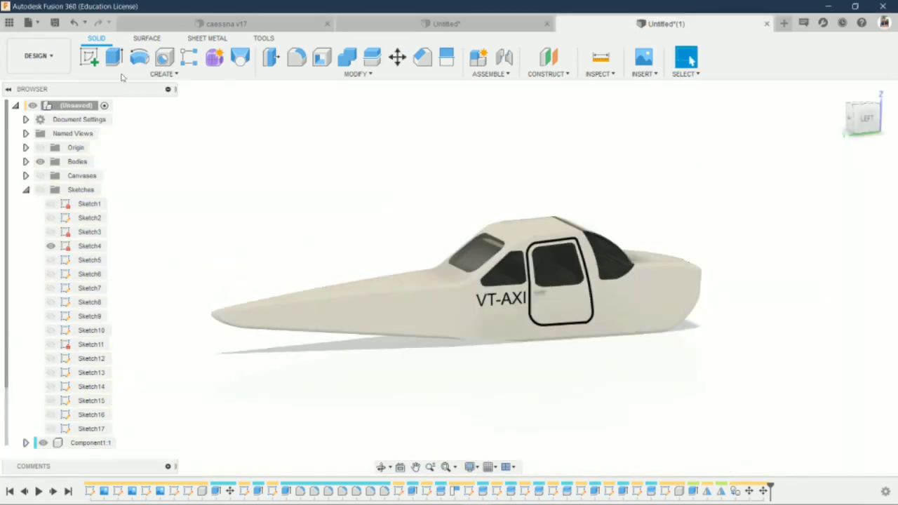
# - Preview the aircraft's side profile in the Render workspace, then begin a form cylinder
pyautogui.click(39, 56)
pyautogui.click(26, 126)
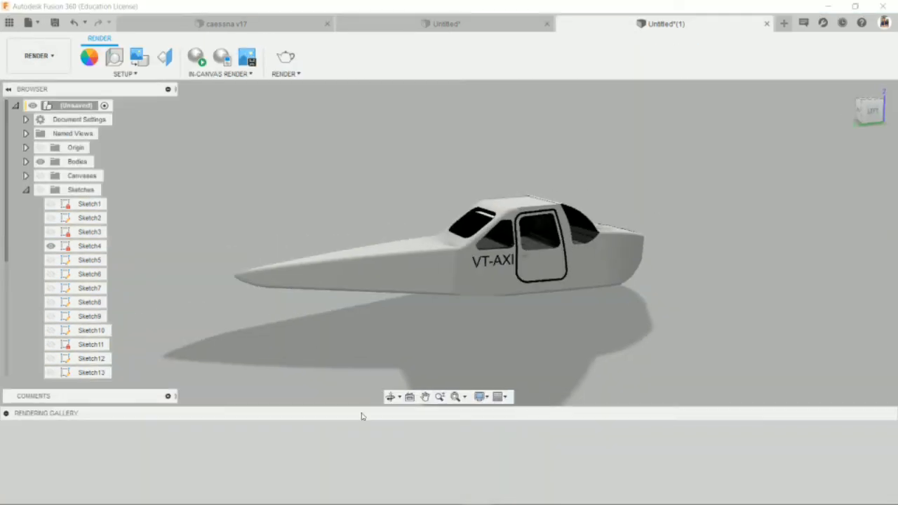
pyautogui.moveTo(440, 251)
pyautogui.keyDown('shift'); pyautogui.mouseDown(button='middle')
pyautogui.moveTo(569, 189)
pyautogui.moveTo(682, 187)
pyautogui.moveTo(361, 187)
pyautogui.mouseUp(button='middle'); pyautogui.keyUp('shift')
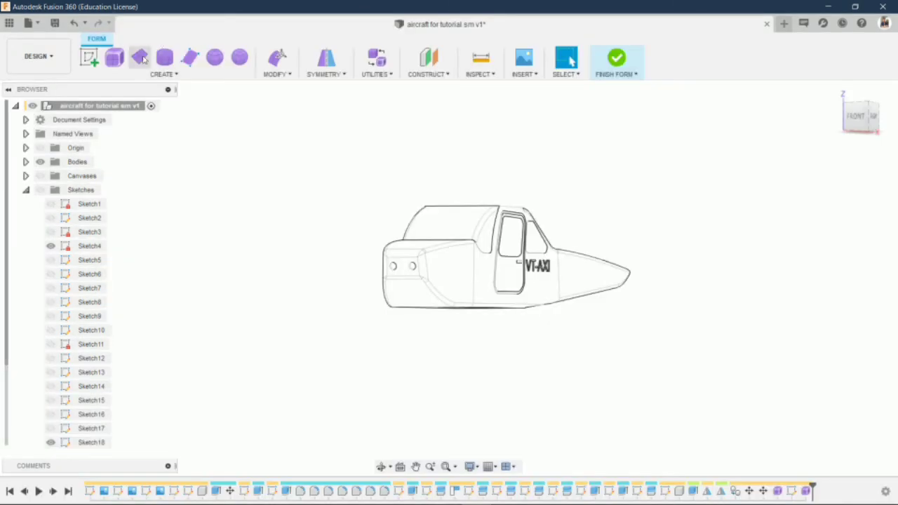
pyautogui.click(164, 58)
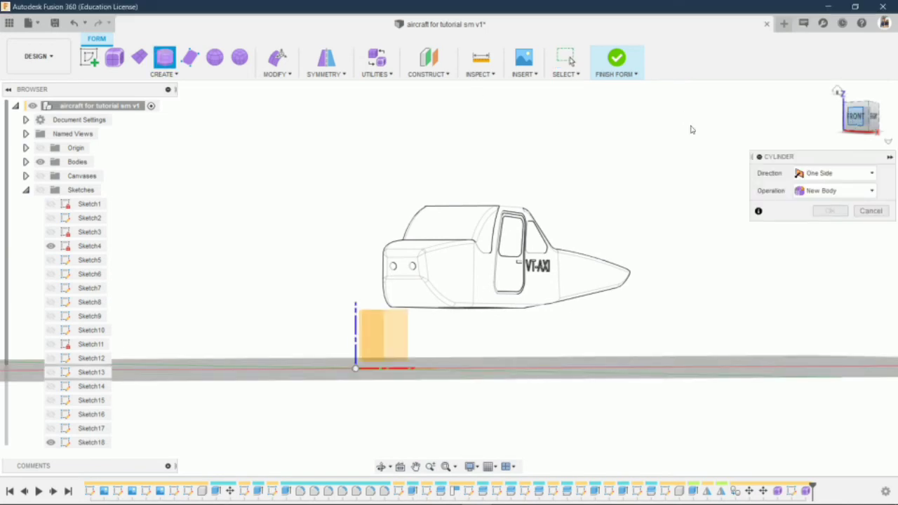
# - Place a 3 mm diameter cylinder beside the fuselage front, redoing one misplaced attempt
pyautogui.click(502, 334)
pyautogui.scroll(3, 468, 274)
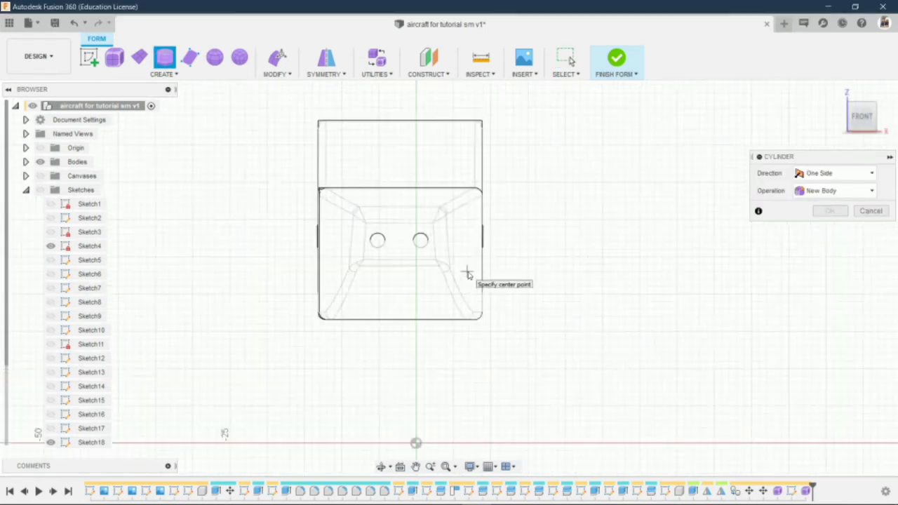
pyautogui.scroll(3, 457, 272)
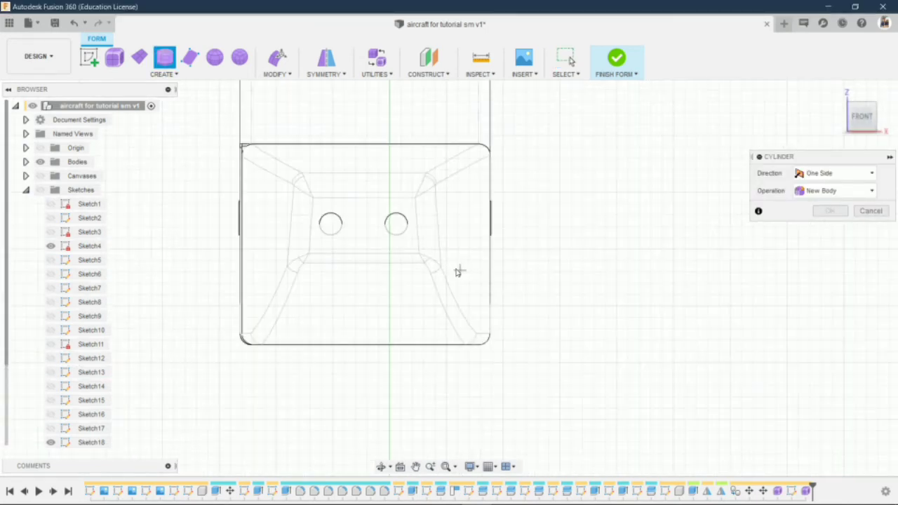
pyautogui.click(363, 225)
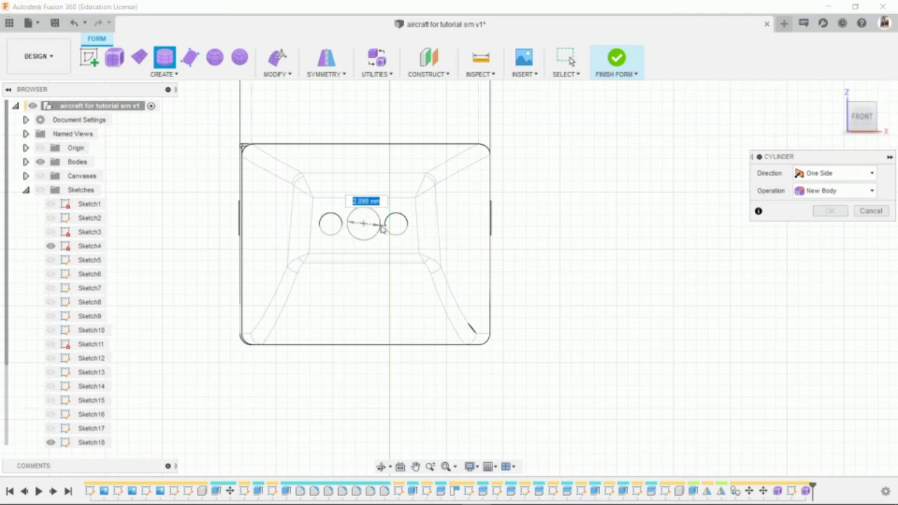
pyautogui.press('Escape')
pyautogui.click(157, 58)
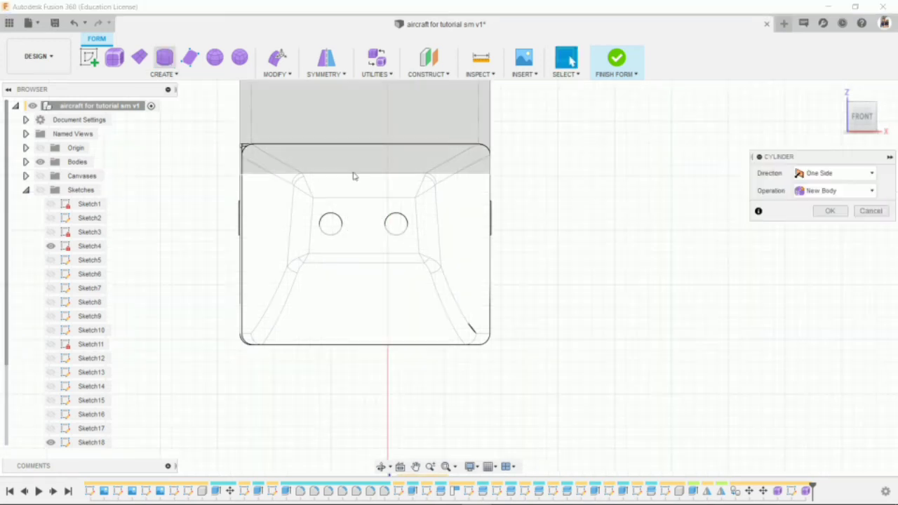
pyautogui.click(608, 223)
pyautogui.write('3')
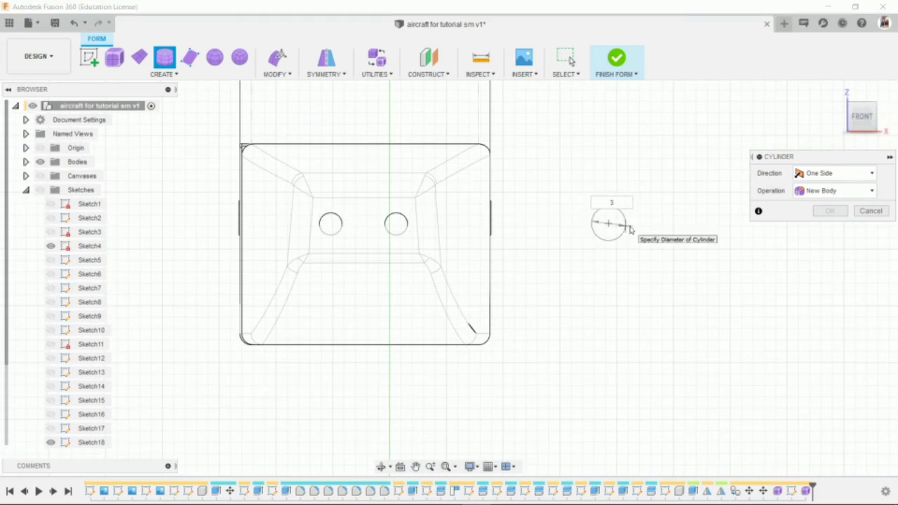
pyautogui.press('Return')
# - Stretch the cylinder to 6.50 mm long, create it, and select its front edge loop
pyautogui.click(380, 468)
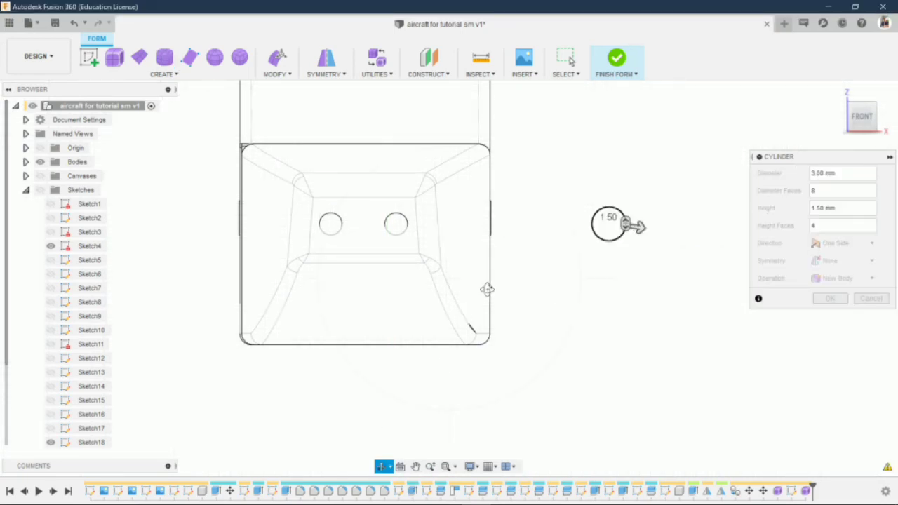
pyautogui.moveTo(485, 290)
pyautogui.mouseDown()
pyautogui.moveTo(451, 258)
pyautogui.moveTo(130, 396)
pyautogui.mouseUp()
pyautogui.moveTo(290, 363)
pyautogui.mouseDown()
pyautogui.moveTo(311, 344)
pyautogui.moveTo(301, 341)
pyautogui.moveTo(360, 305)
pyautogui.moveTo(398, 318)
pyautogui.mouseUp()
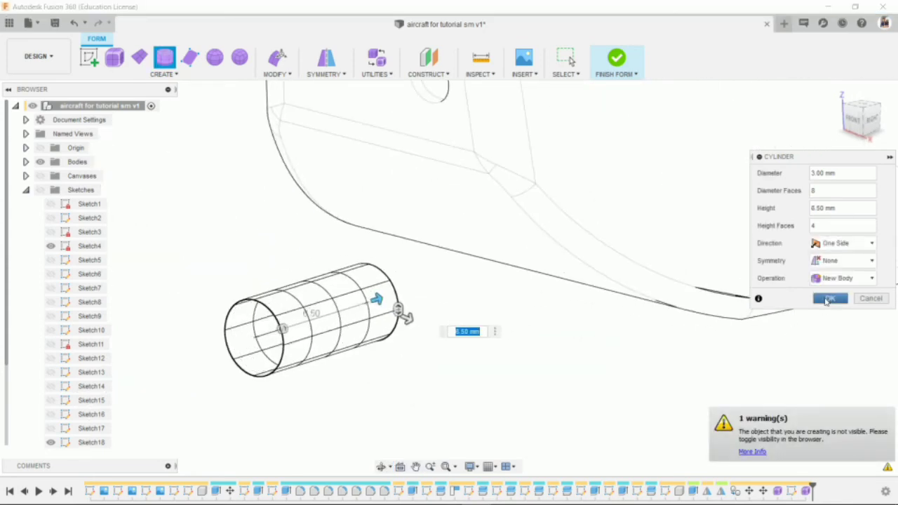
pyautogui.click(830, 298)
pyautogui.scroll(2, 269, 354)
pyautogui.doubleClick(262, 353)
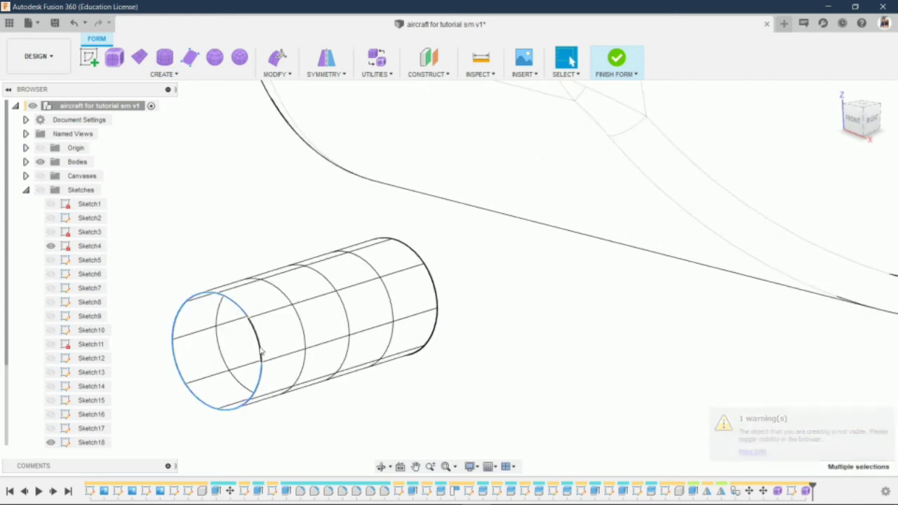
pyautogui.rightClick(261, 353)
# - Shrink the cylinder's front edge loop with Edit Form
pyautogui.click(297, 331)
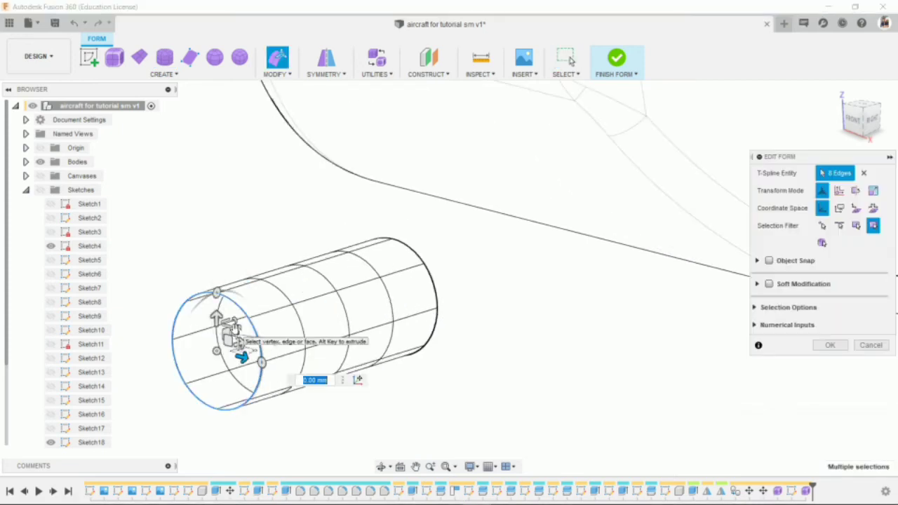
pyautogui.moveTo(236, 337); pyautogui.dragTo(226, 331)
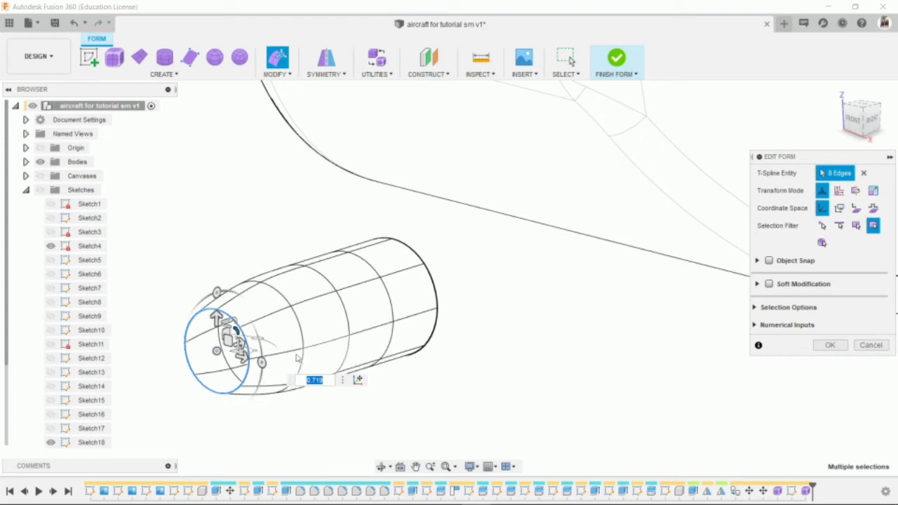
pyautogui.scroll(5, 300, 353)
pyautogui.scroll(3, 351, 293)
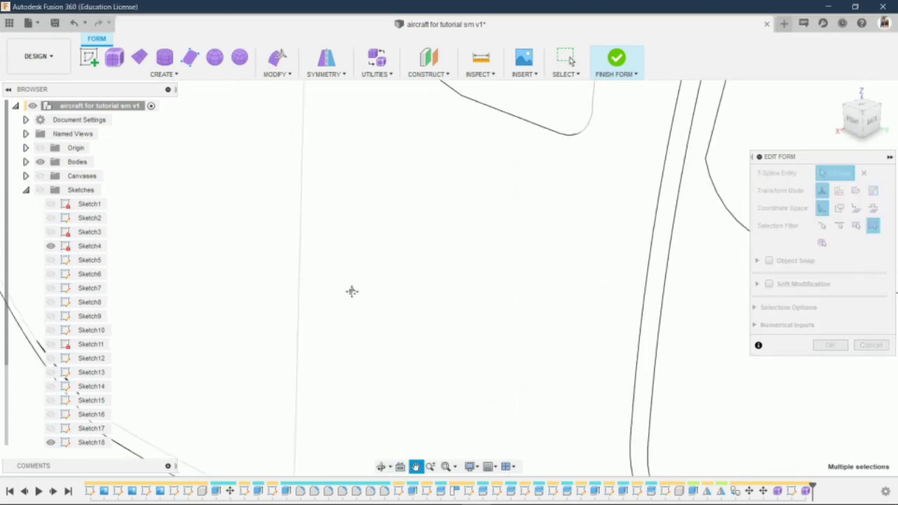
pyautogui.scroll(3, 271, 176)
pyautogui.scroll(-5, 485, 357)
pyautogui.scroll(-5, 443, 333)
# - Slide the front loop back 1.50 mm and scale it down to a point
pyautogui.moveTo(124, 320); pyautogui.dragTo(435, 389, button='middle')
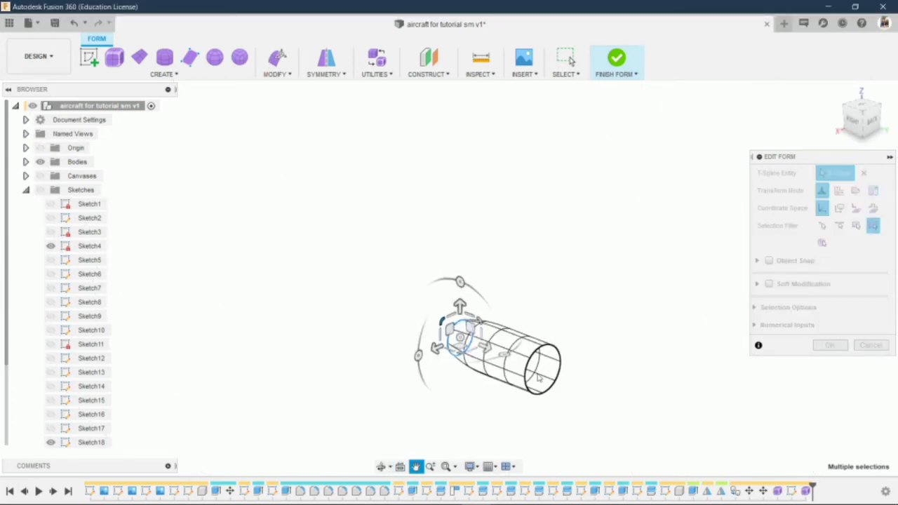
pyautogui.scroll(3, 424, 302)
pyautogui.moveTo(365, 300); pyautogui.dragTo(330, 320)
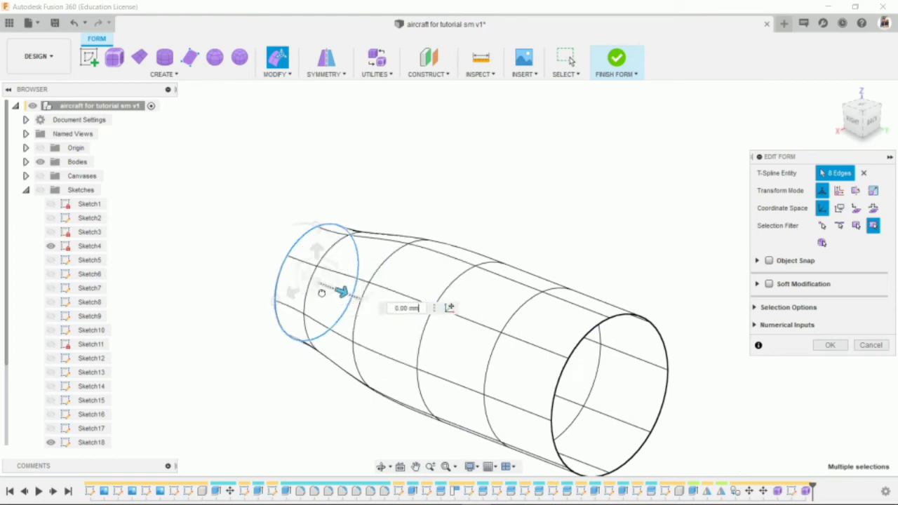
pyautogui.keyDown('shift'); pyautogui.moveTo(407, 318); pyautogui.dragTo(431, 344, button='middle'); pyautogui.keyUp('shift')
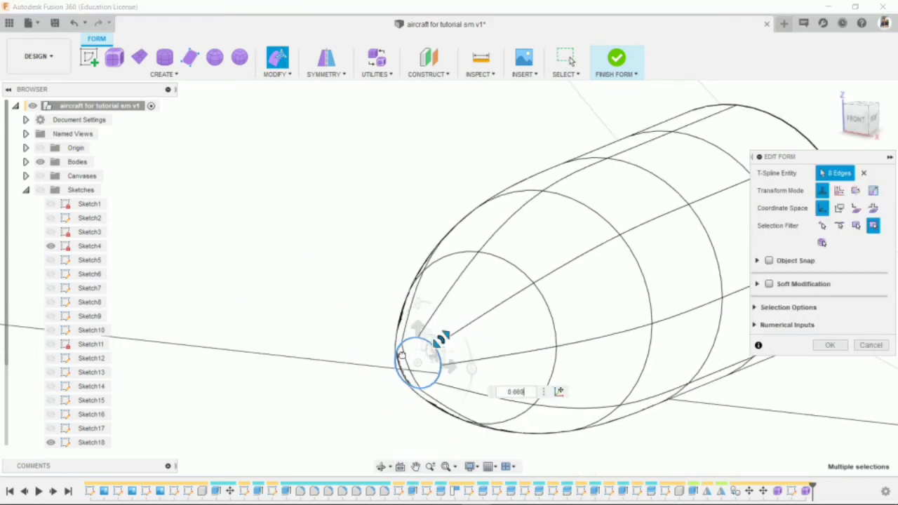
pyautogui.moveTo(440, 342); pyautogui.dragTo(402, 358)
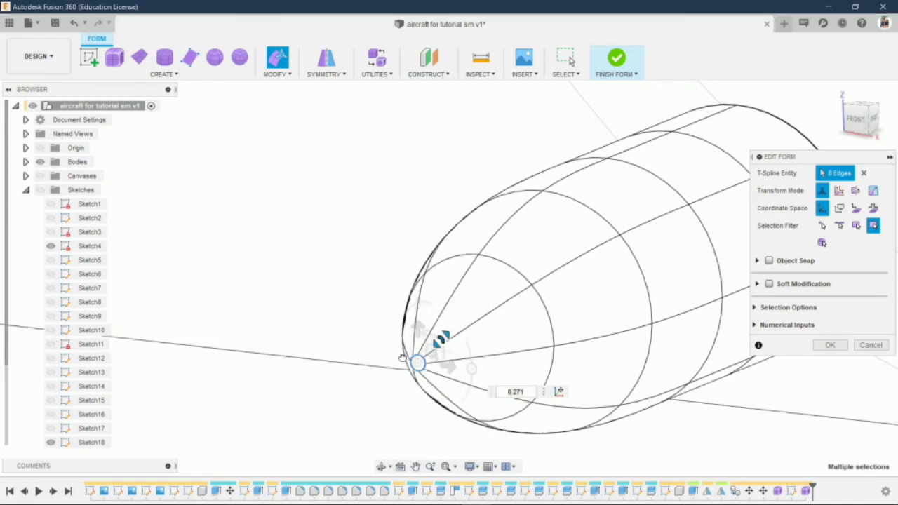
pyautogui.click(830, 345)
# - Finish the form and display the pointed body shaded, viewed from the front
pyautogui.click(608, 64)
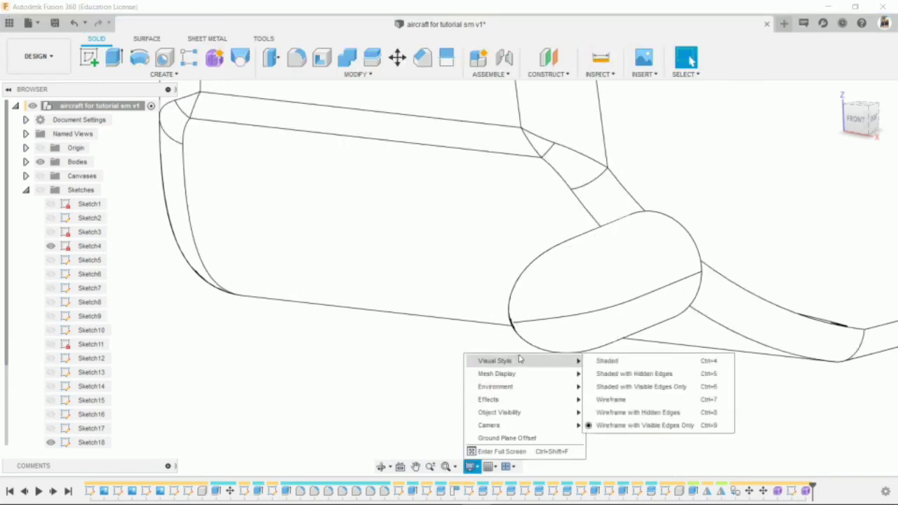
pyautogui.click(621, 361)
pyautogui.keyDown('shift'); pyautogui.moveTo(740, 201); pyautogui.dragTo(855, 130, button='middle'); pyautogui.keyUp('shift')
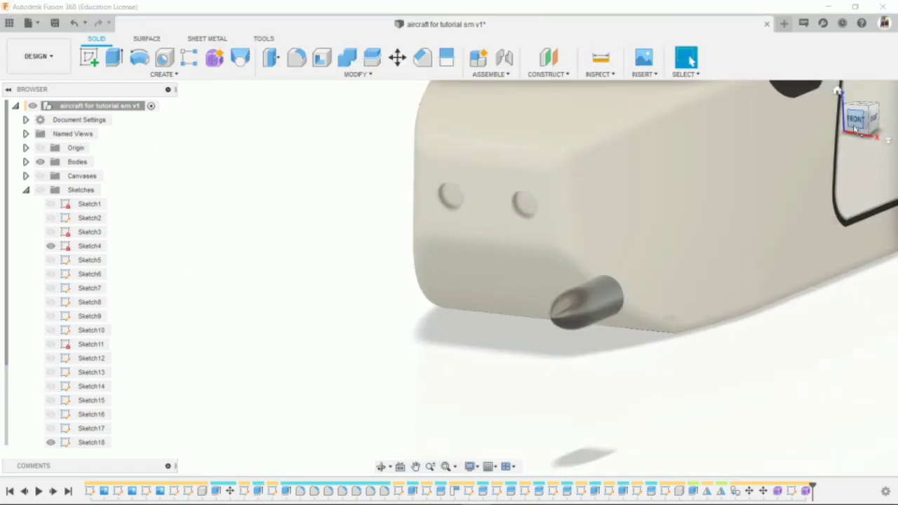
pyautogui.click(856, 120)
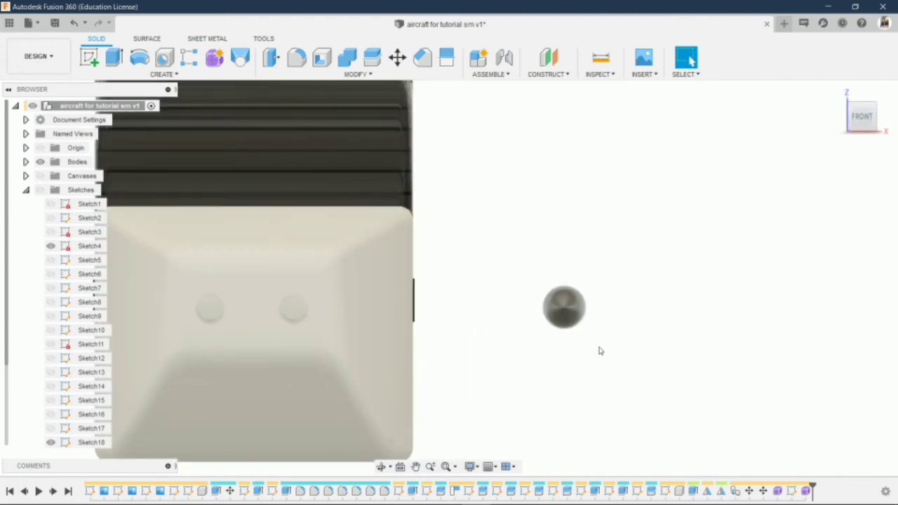
# - Move the pointed body -25.30 mm along Z beside the fuselage
pyautogui.press('m')
pyautogui.click(572, 324)
pyautogui.moveTo(572, 324); pyautogui.dragTo(307, 257)
pyautogui.scroll(3, 295, 309)
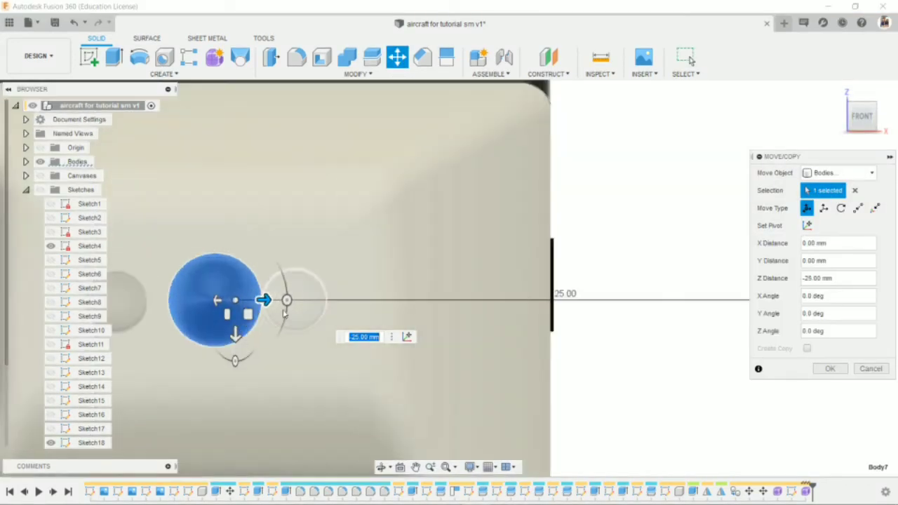
pyautogui.scroll(3, 284, 314)
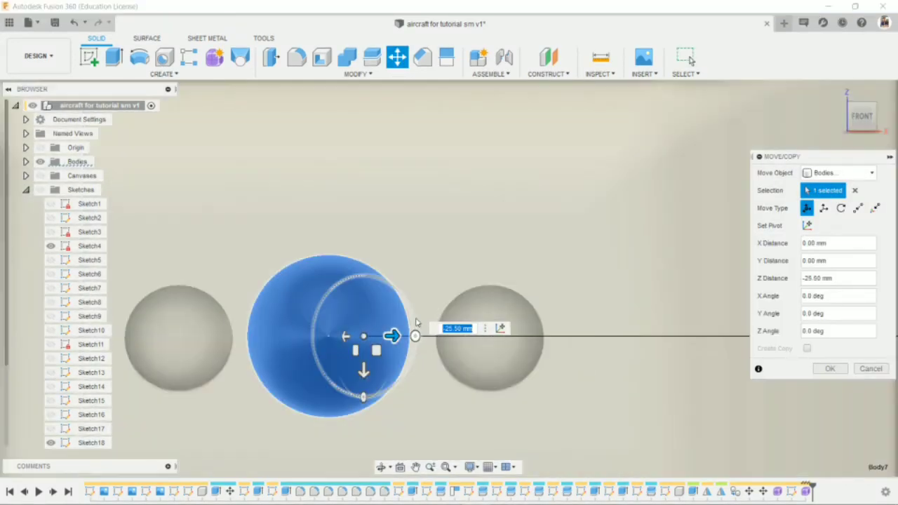
pyautogui.moveTo(391, 330); pyautogui.dragTo(402, 336)
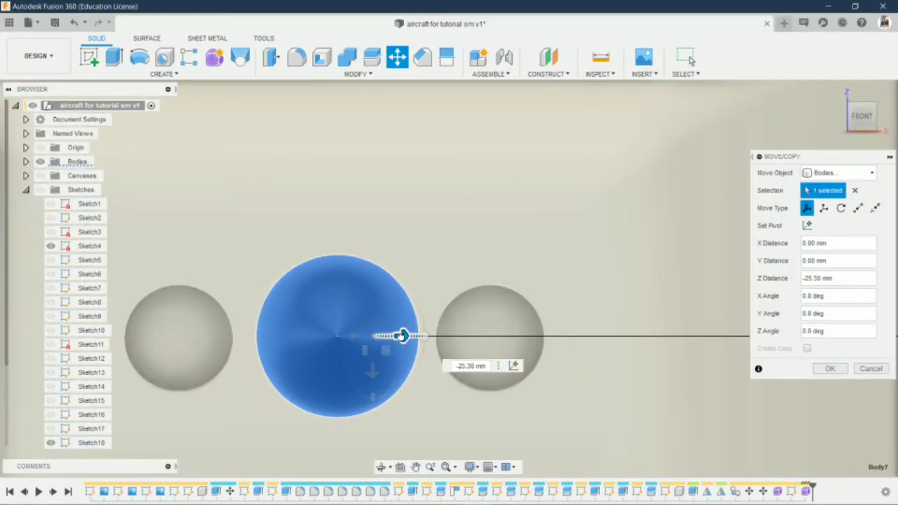
pyautogui.scroll(-3, 403, 335)
pyautogui.keyDown('shift'); pyautogui.moveTo(402, 336); pyautogui.dragTo(629, 321, button='middle'); pyautogui.keyUp('shift')
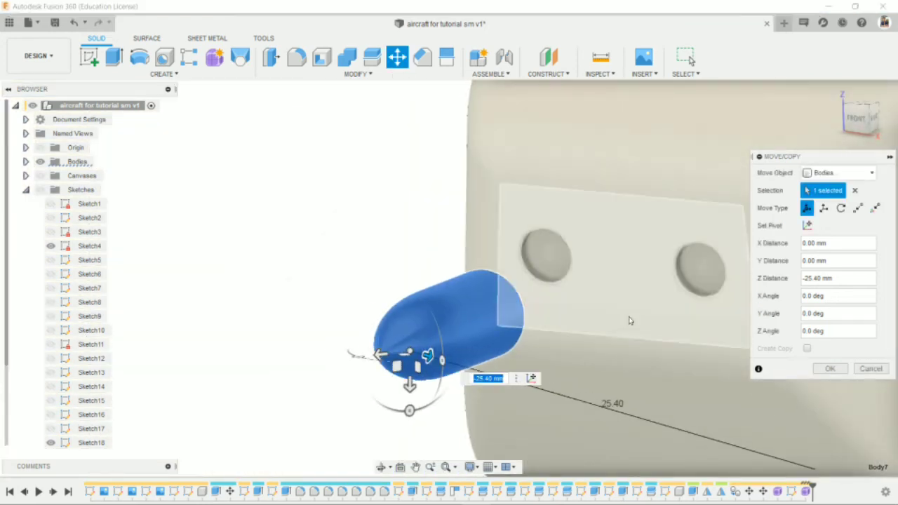
pyautogui.press('Return')
# - Try shifting the capsule along Y toward the fuselage, then cancel that move
pyautogui.press('m')
pyautogui.click(384, 348)
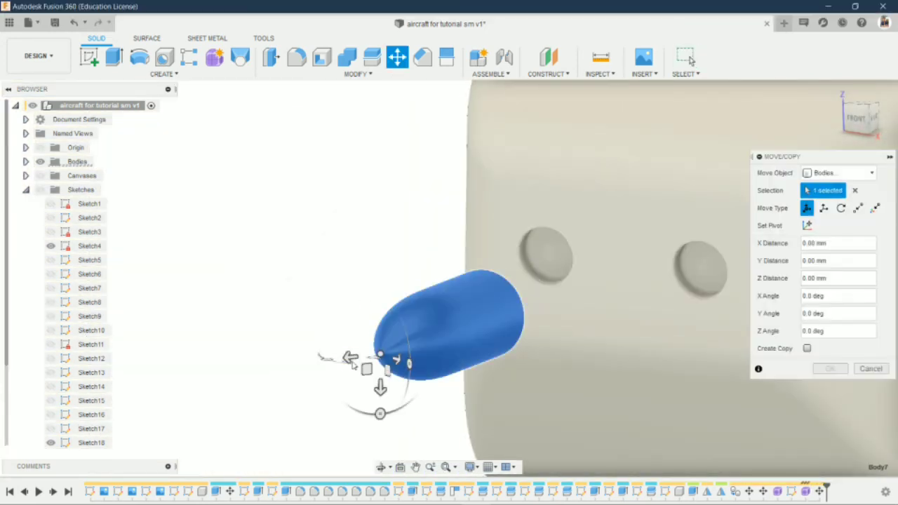
pyautogui.moveTo(351, 355)
pyautogui.mouseDown()
pyautogui.moveTo(519, 351)
pyautogui.moveTo(390, 386)
pyautogui.mouseUp()
pyautogui.click(861, 116)
pyautogui.scroll(3, 390, 351)
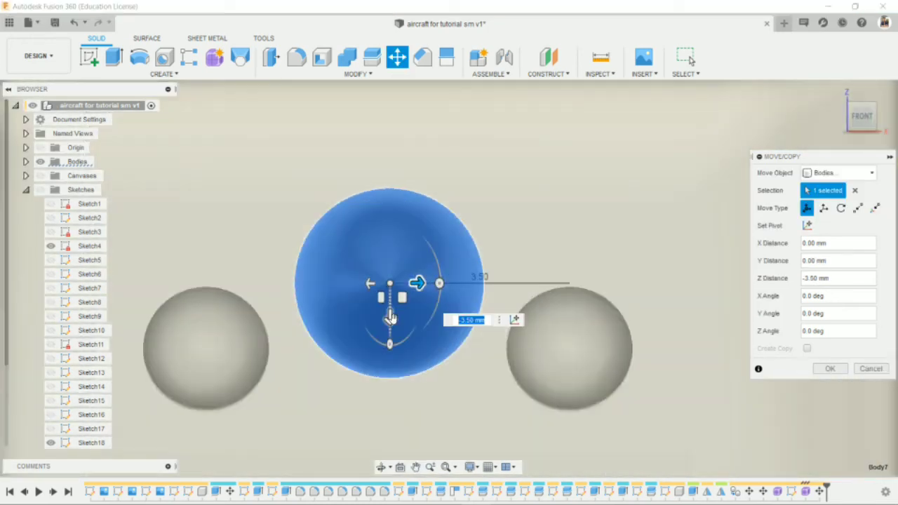
pyautogui.scroll(-5, 390, 386)
pyautogui.keyDown('shift'); pyautogui.moveTo(412, 360); pyautogui.dragTo(280, 372, button='middle'); pyautogui.keyUp('shift')
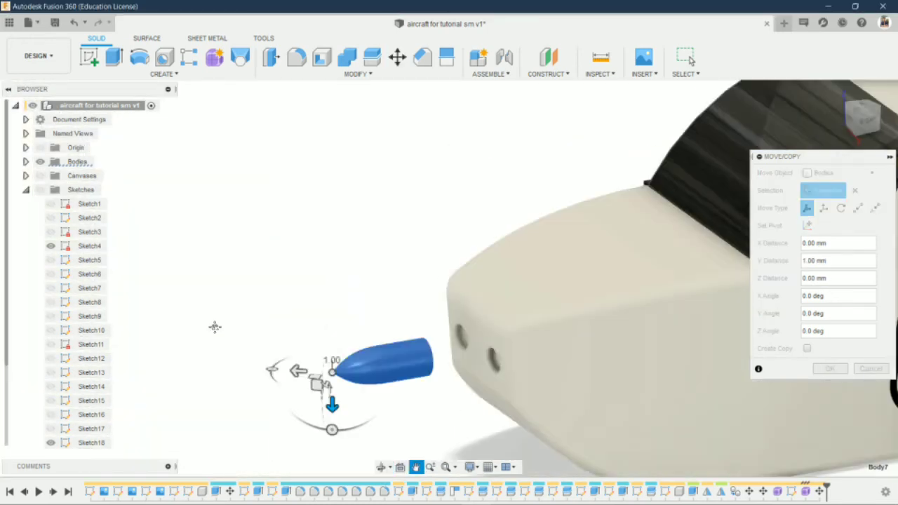
pyautogui.moveTo(274, 372); pyautogui.dragTo(350, 350)
pyautogui.scroll(3, 388, 394)
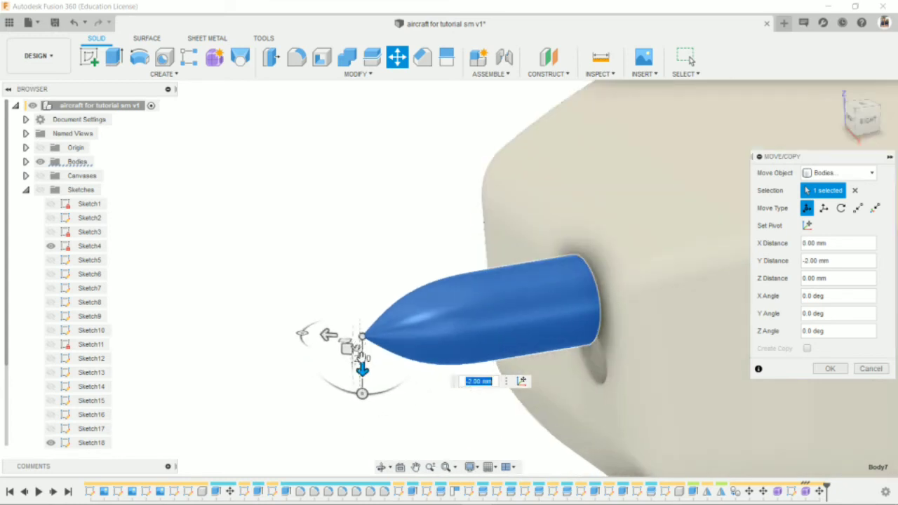
pyautogui.press('Escape')
pyautogui.scroll(-3, 417, 387)
# - Slide the nose cone -14 mm along X into the fuselage nose hole
pyautogui.press('m')
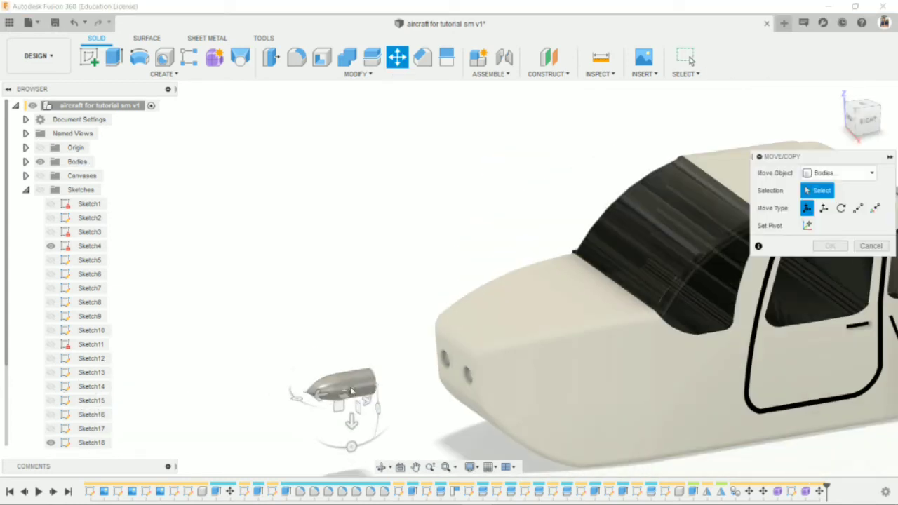
pyautogui.scroll(2, 345, 353)
pyautogui.scroll(2, 425, 367)
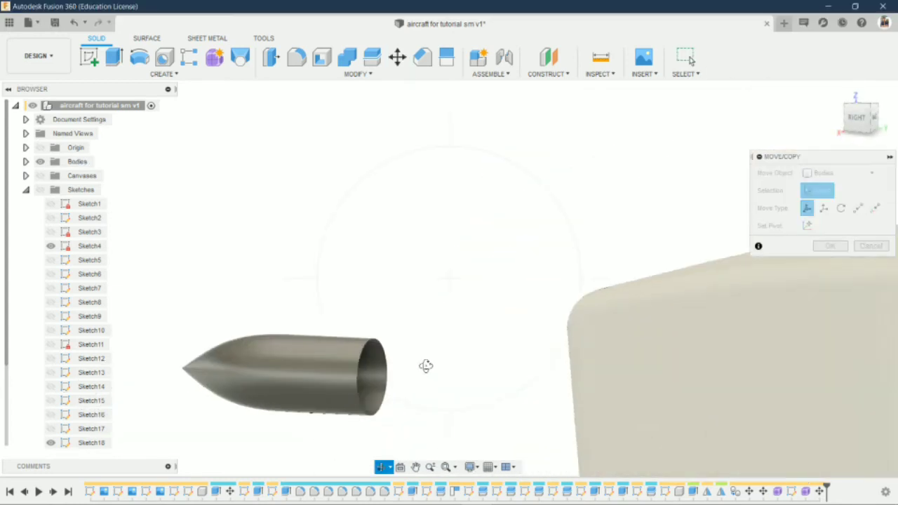
pyautogui.scroll(2, 364, 379)
pyautogui.click(302, 393)
pyautogui.scroll(-2, 433, 330)
pyautogui.scroll(-2, 316, 365)
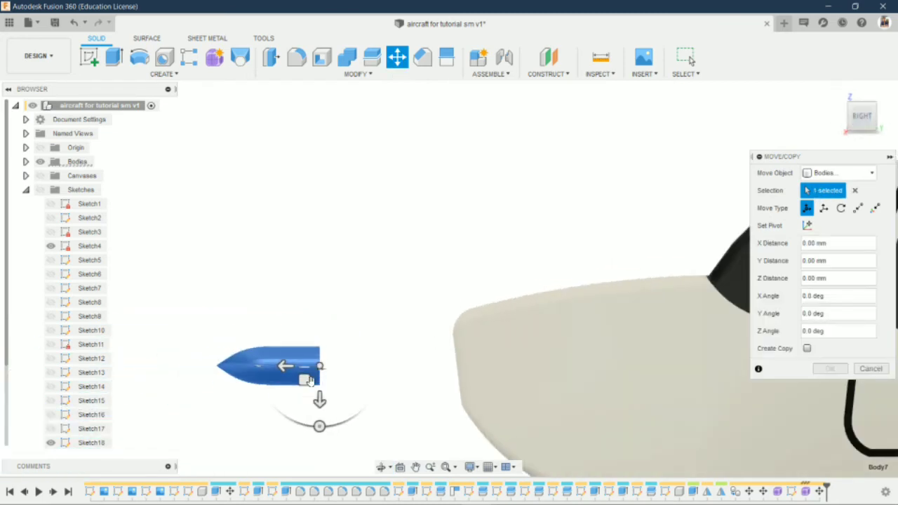
pyautogui.moveTo(295, 365); pyautogui.dragTo(438, 366)
pyautogui.keyDown('shift'); pyautogui.moveTo(438, 365); pyautogui.dragTo(551, 369, button='middle'); pyautogui.keyUp('shift')
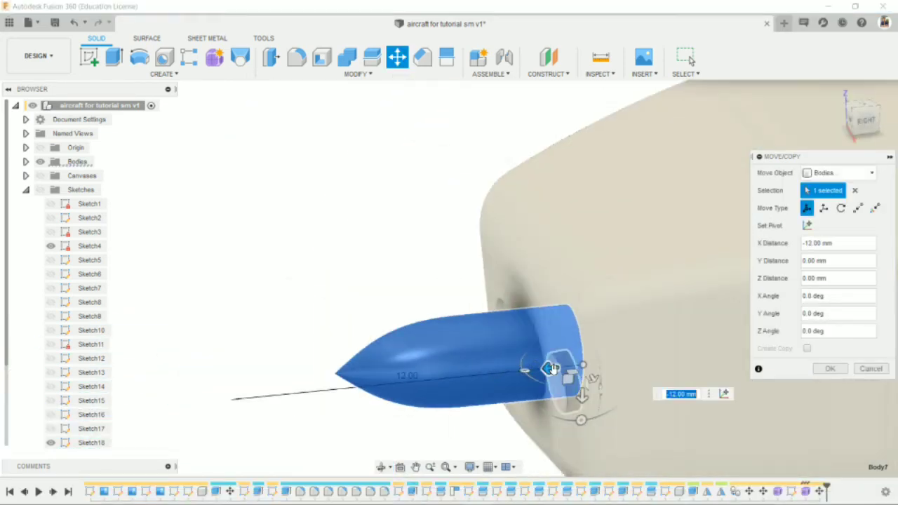
pyautogui.moveTo(551, 369); pyautogui.dragTo(611, 370)
pyautogui.click(852, 118)
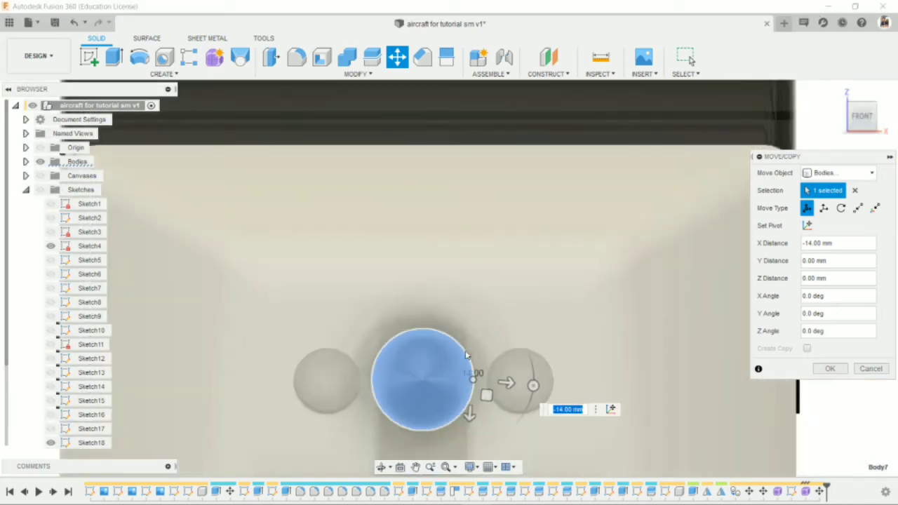
pyautogui.press('Return')
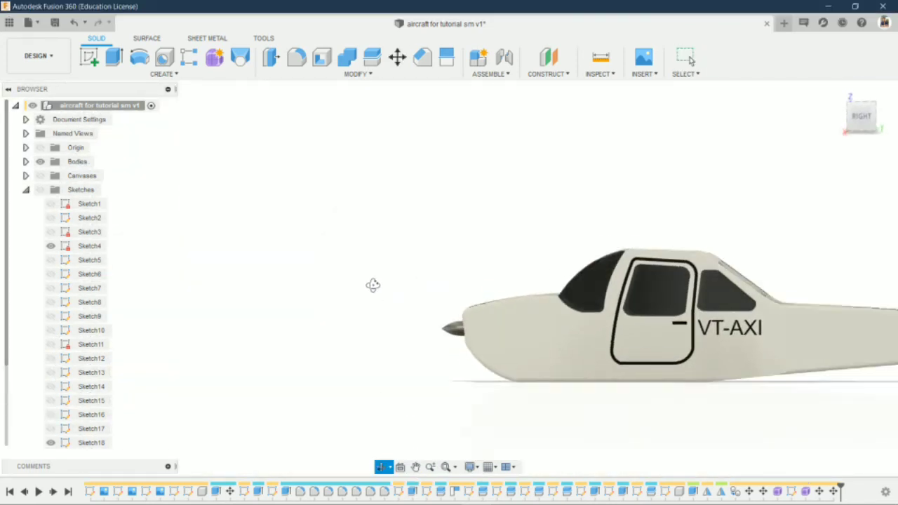
# - Apply the Titanium - Polished appearance to the nose cone
pyautogui.moveTo(372, 285)
pyautogui.keyDown('shift'); pyautogui.mouseDown(button='middle')
pyautogui.moveTo(410, 369)
pyautogui.moveTo(456, 351)
pyautogui.mouseUp(button='middle'); pyautogui.keyUp('shift')
pyautogui.scroll(5, 457, 351)
pyautogui.press('a')
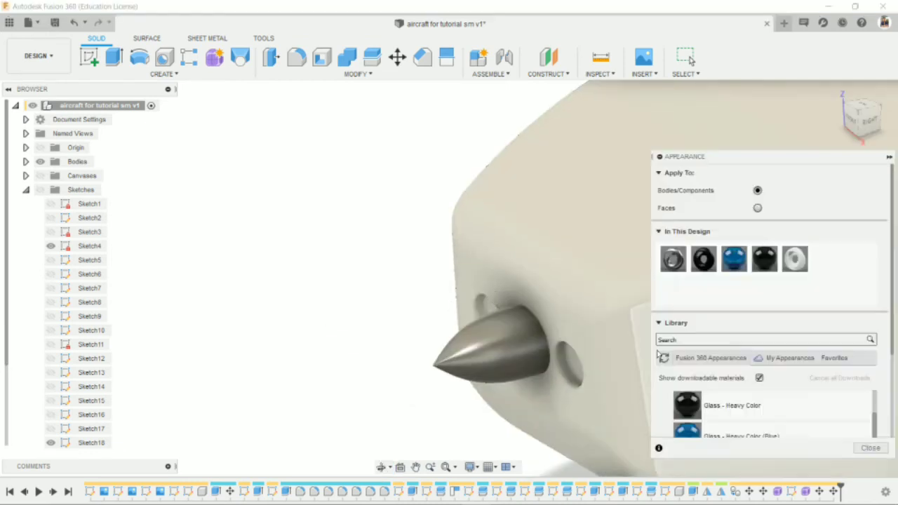
pyautogui.write('titanium')
pyautogui.press('Return')
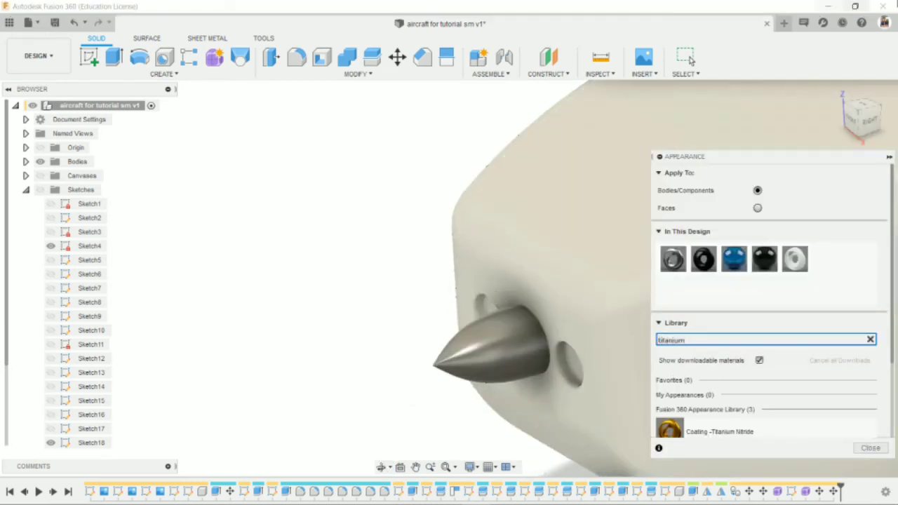
pyautogui.scroll(-3, 772, 316)
pyautogui.moveTo(670, 362); pyautogui.dragTo(491, 344)
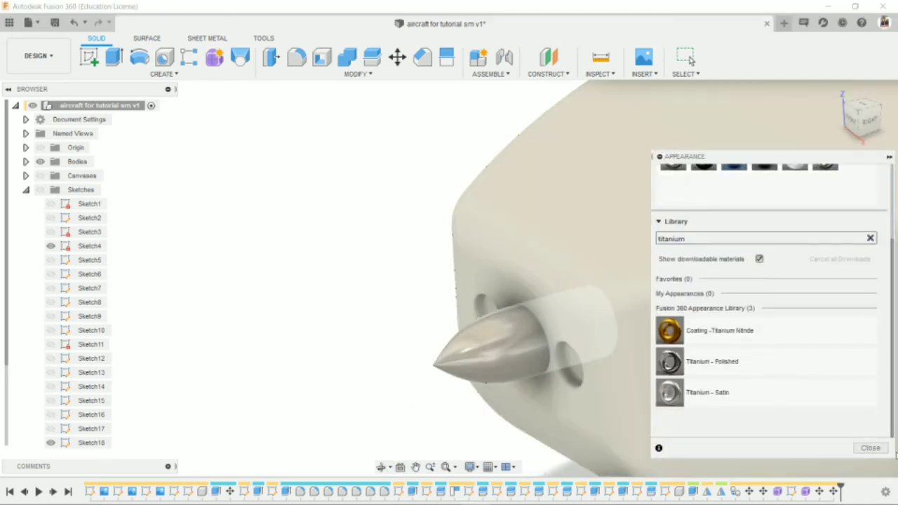
pyautogui.click(869, 450)
# - Zoom out and orbit to a side view of the whole VT-AXI aircraft
pyautogui.scroll(-5, 370, 340)
pyautogui.scroll(-3, 371, 341)
pyautogui.scroll(-3, 371, 340)
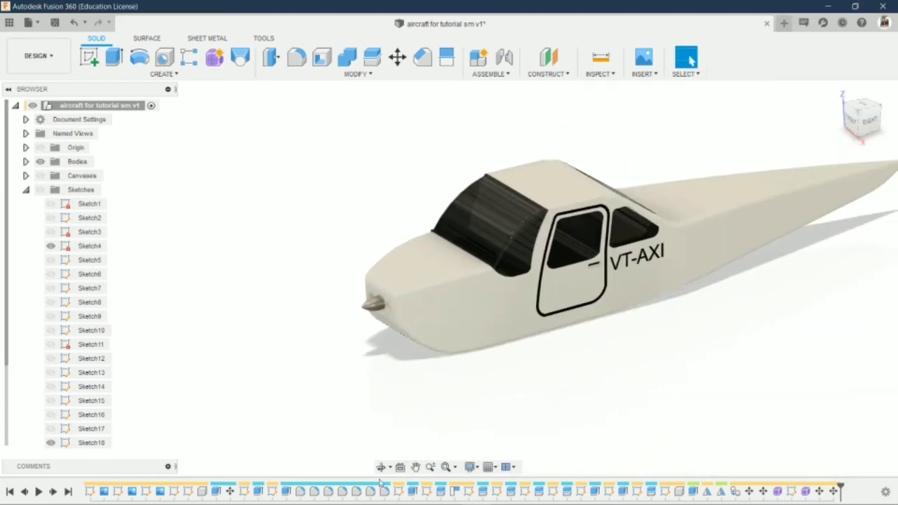
pyautogui.moveTo(393, 295)
pyautogui.keyDown('shift'); pyautogui.mouseDown(button='middle')
pyautogui.moveTo(455, 221)
pyautogui.moveTo(210, 236)
pyautogui.moveTo(117, 220)
pyautogui.moveTo(285, 202)
pyautogui.moveTo(461, 245)
pyautogui.moveTo(830, 237)
pyautogui.mouseUp(button='middle'); pyautogui.keyUp('shift')
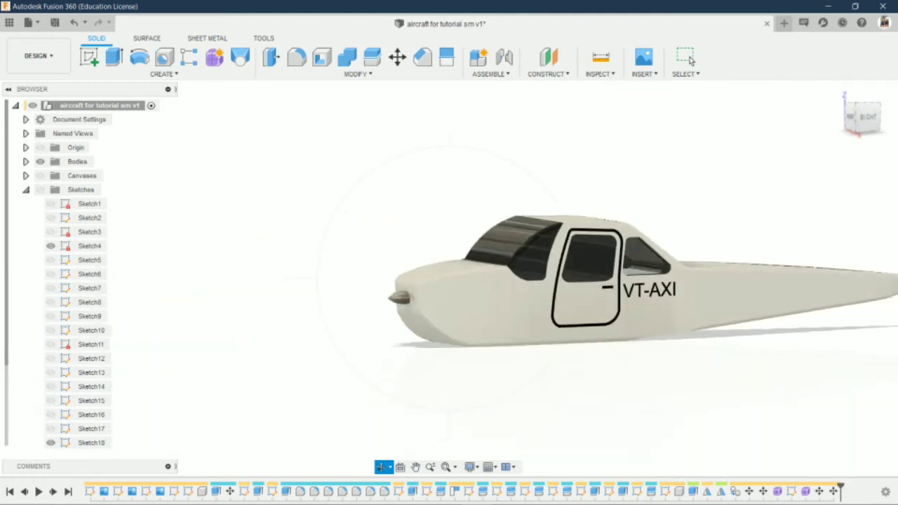
pyautogui.scroll(3, 454, 316)
pyautogui.scroll(-5, 454, 316)
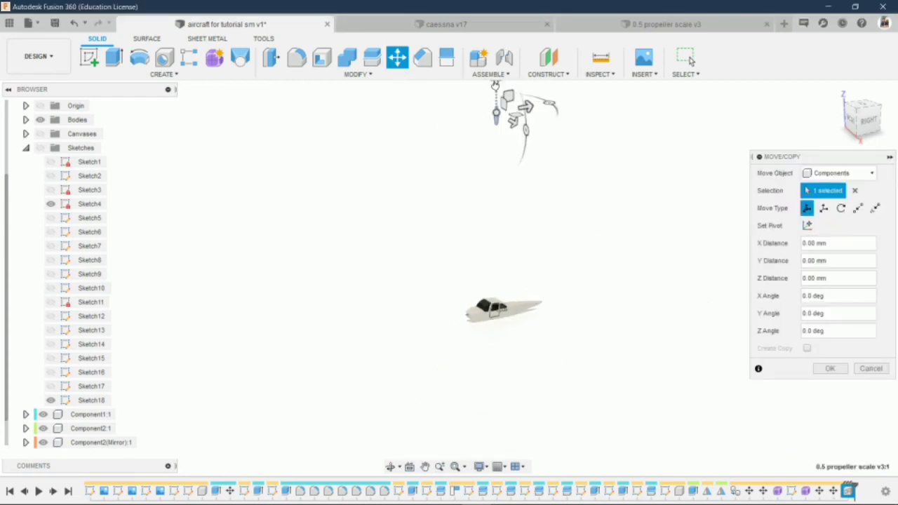
# - Lower the propeller to -325 mm in Z and shift it -75 mm in Y toward the nose
pyautogui.moveTo(495, 84); pyautogui.dragTo(495, 308)
pyautogui.scroll(3, 491, 315)
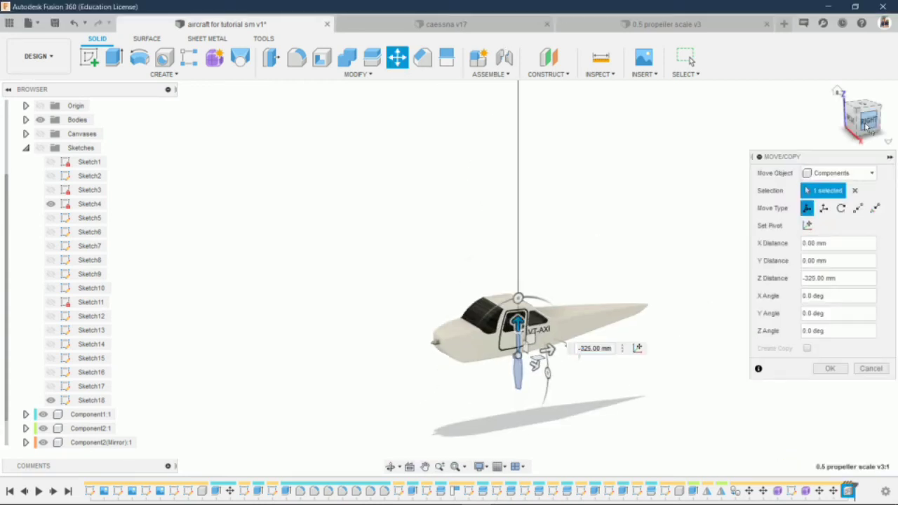
pyautogui.click(868, 125)
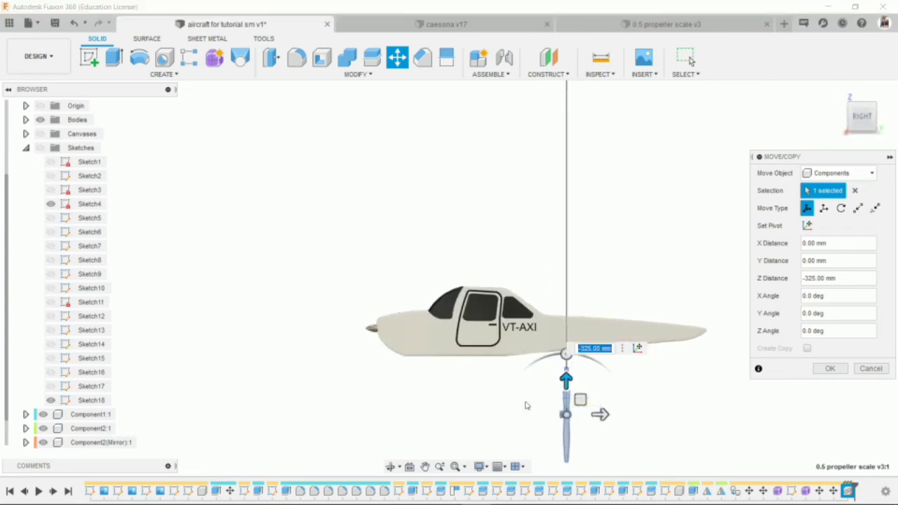
pyautogui.moveTo(410, 414); pyautogui.dragTo(386, 398)
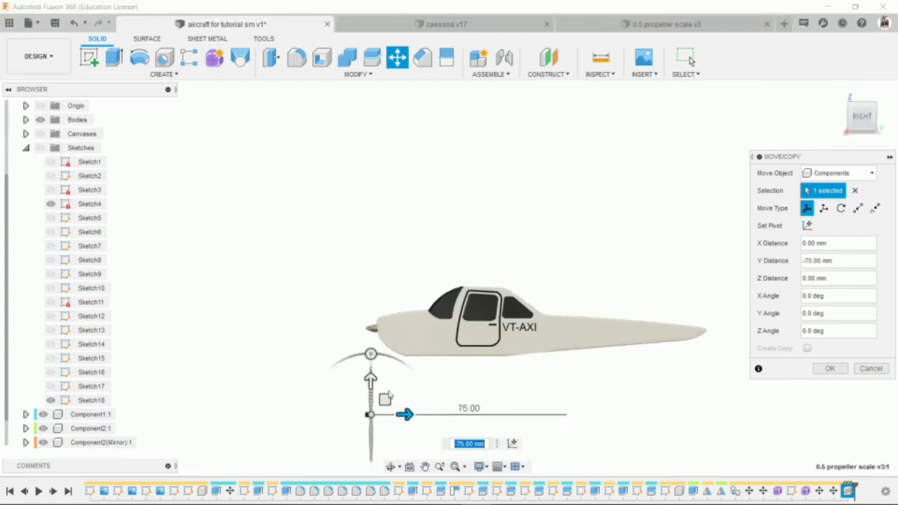
pyautogui.scroll(3, 371, 307)
pyautogui.scroll(4, 375, 371)
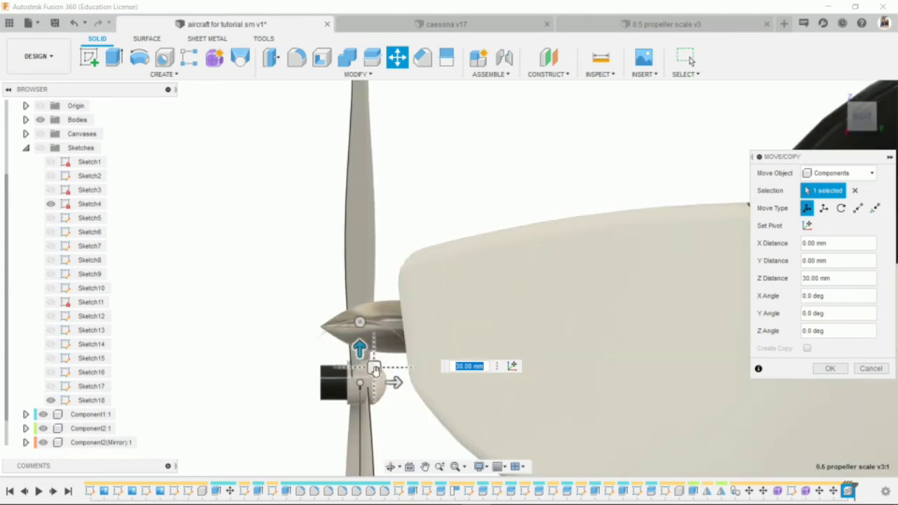
# - Raise the propeller to 33 mm Z at nose-cone height and rotate it 180° about Z
pyautogui.moveTo(358, 353); pyautogui.dragTo(362, 324)
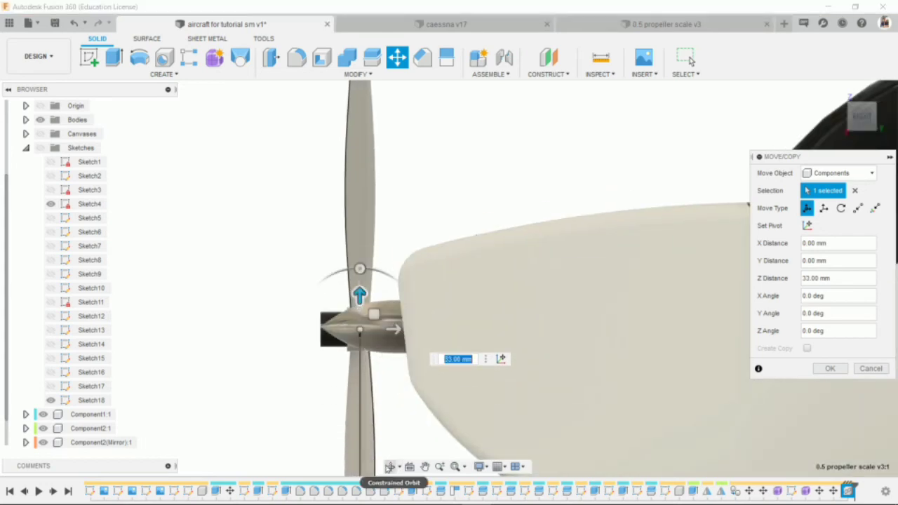
pyautogui.keyDown('shift'); pyautogui.moveTo(388, 468); pyautogui.dragTo(356, 186, button='middle'); pyautogui.keyUp('shift')
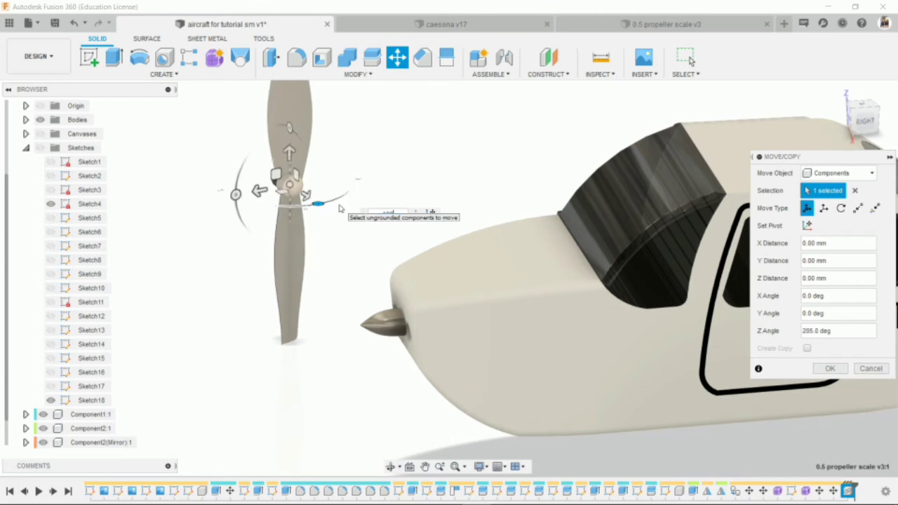
pyautogui.moveTo(318, 202); pyautogui.dragTo(231, 188)
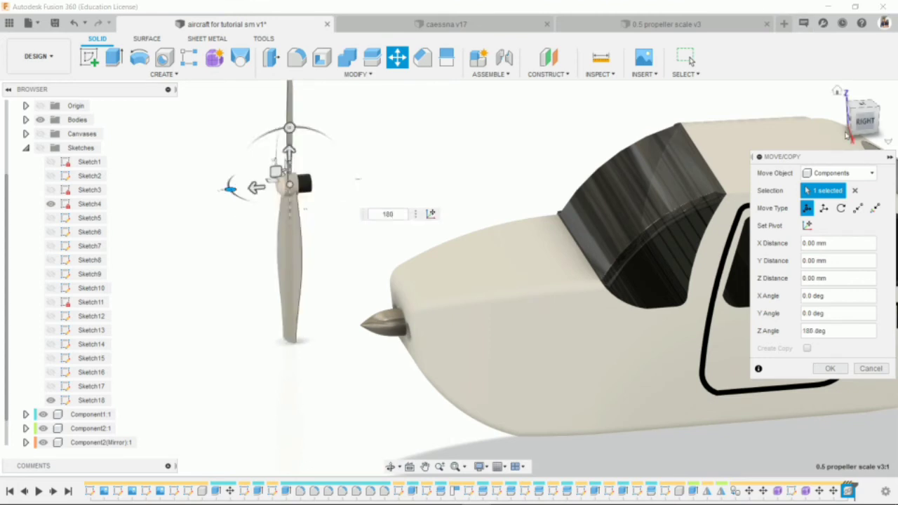
pyautogui.moveTo(869, 125); pyautogui.dragTo(874, 126)
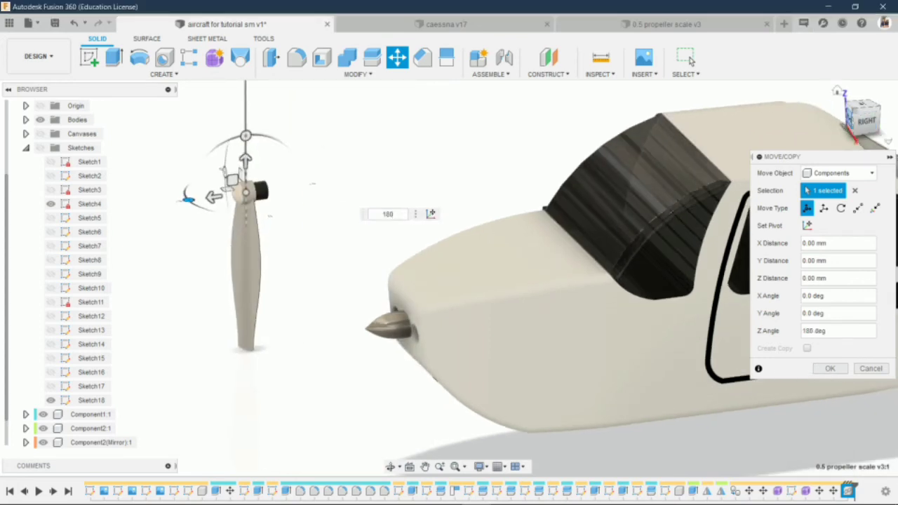
pyautogui.click(851, 116)
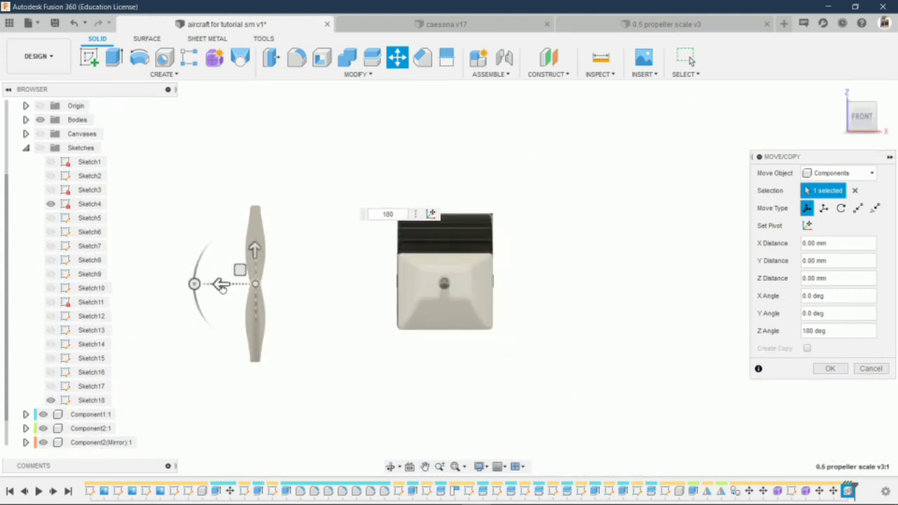
# - Slide the propeller sideways onto the nose hub and centre it
pyautogui.moveTo(221, 286)
pyautogui.mouseDown()
pyautogui.moveTo(378, 288)
pyautogui.moveTo(384, 275)
pyautogui.mouseUp()
pyautogui.scroll(3, 412, 288)
pyautogui.scroll(3, 428, 277)
pyautogui.scroll(2, 393, 286)
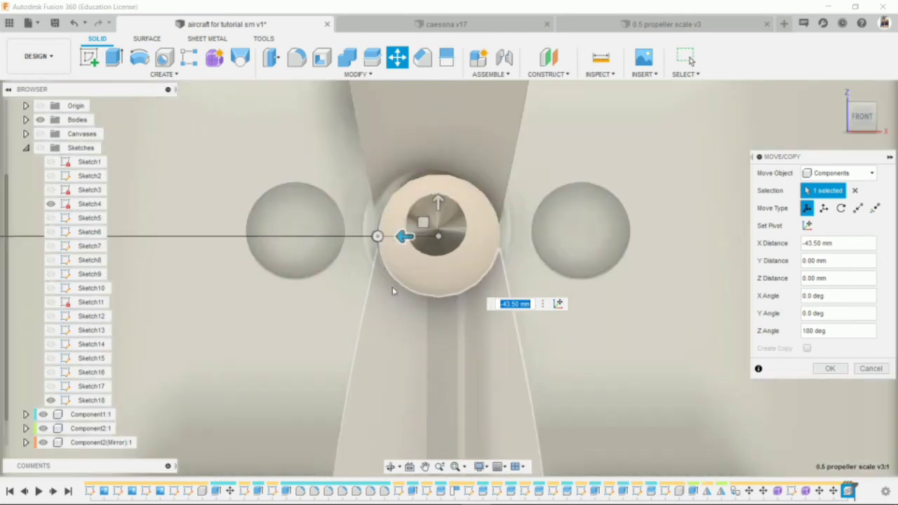
pyautogui.scroll(2, 426, 210)
pyautogui.scroll(1, 429, 225)
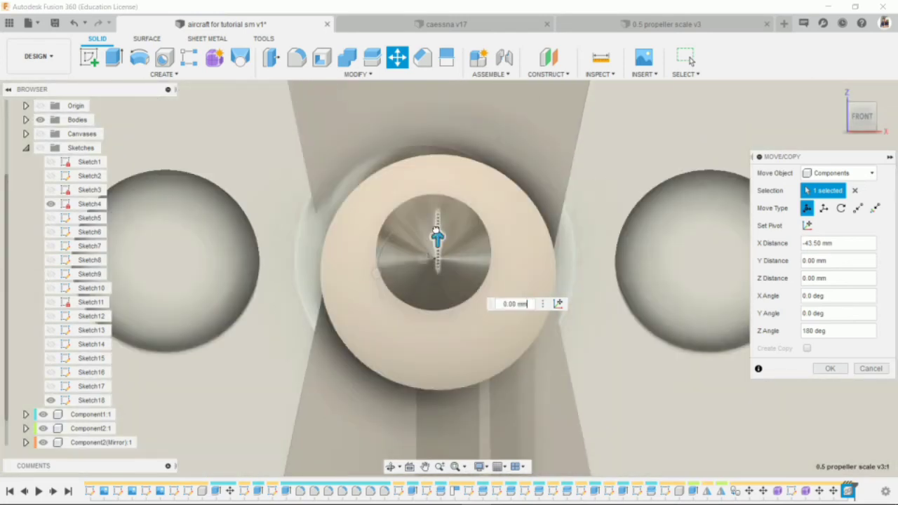
pyautogui.moveTo(434, 235); pyautogui.dragTo(437, 227)
pyautogui.moveTo(414, 264); pyautogui.dragTo(394, 264)
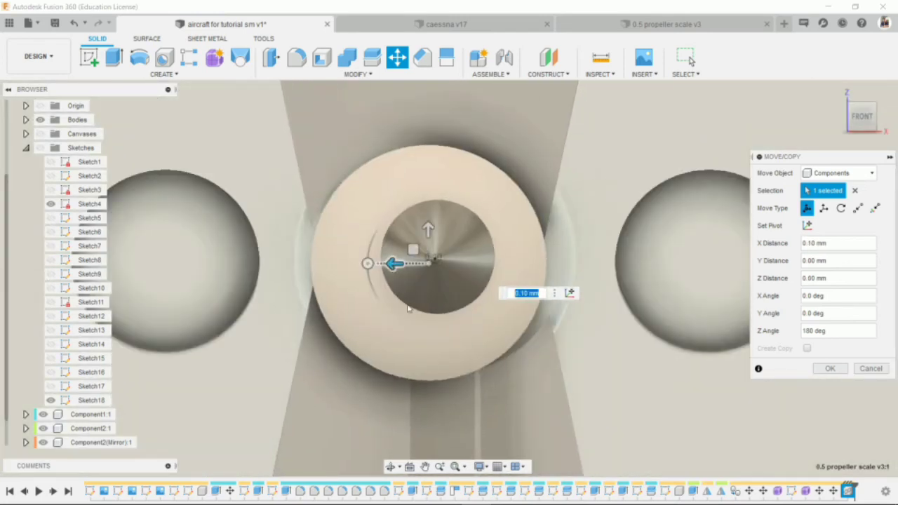
# - Seat the propeller on the nose cone, spin it 30° about its hub, and confirm the move
pyautogui.scroll(-2, 409, 309)
pyautogui.keyDown('shift'); pyautogui.moveTo(408, 309); pyautogui.dragTo(288, 253, button='middle'); pyautogui.keyUp('shift')
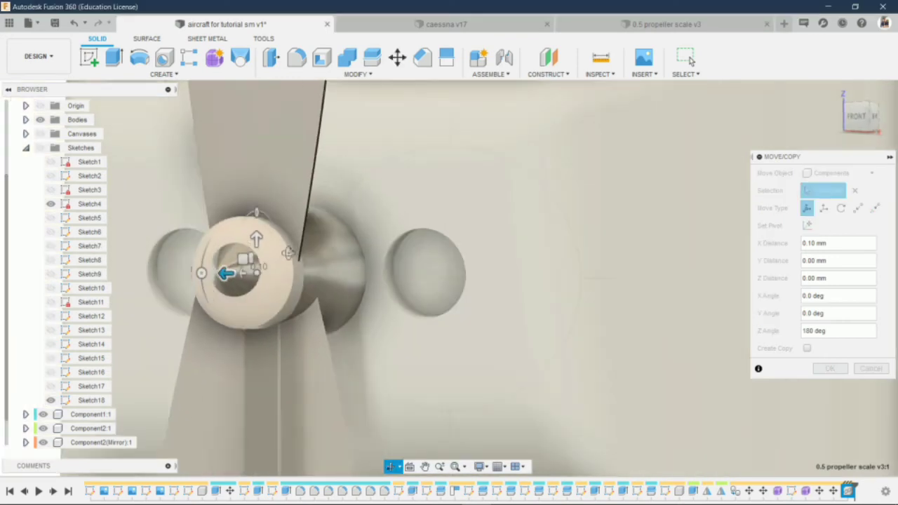
pyautogui.moveTo(246, 271); pyautogui.dragTo(271, 274)
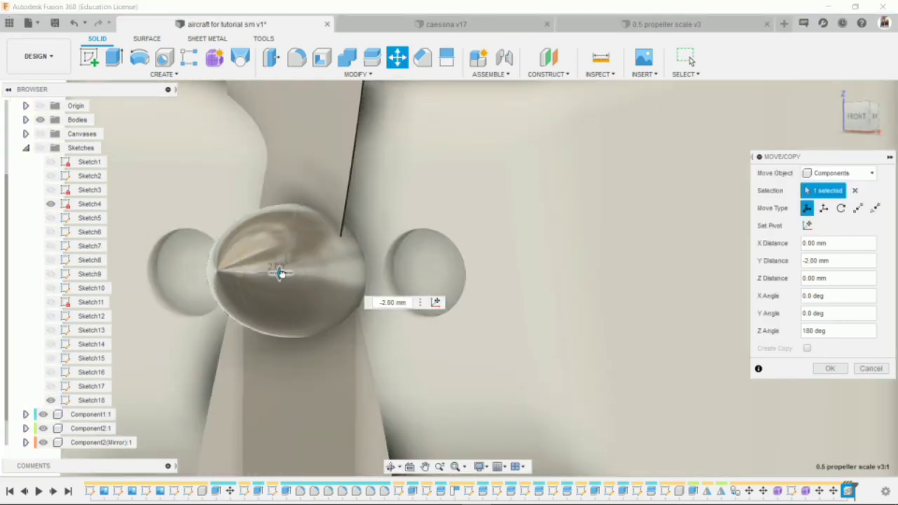
pyautogui.scroll(-2, 270, 274)
pyautogui.moveTo(270, 274)
pyautogui.keyDown('shift'); pyautogui.mouseDown(button='middle')
pyautogui.moveTo(372, 281)
pyautogui.moveTo(330, 279)
pyautogui.mouseUp(button='middle'); pyautogui.keyUp('shift')
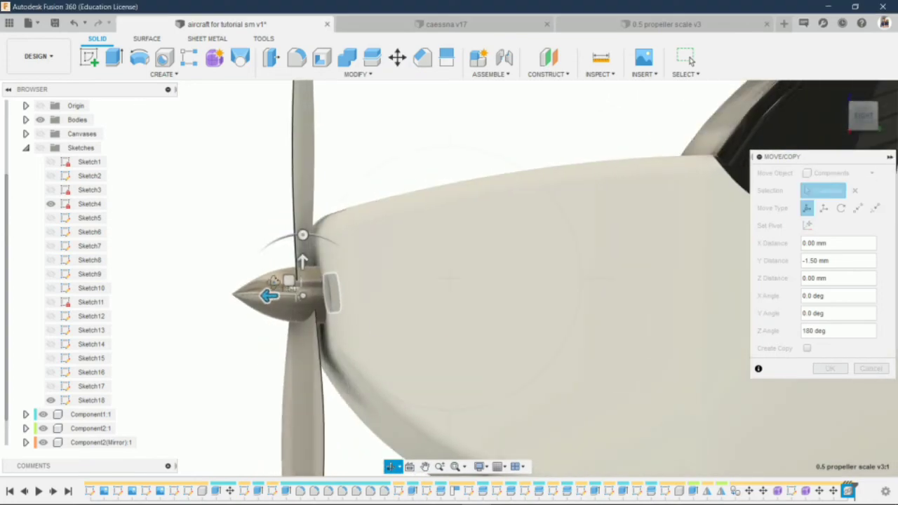
pyautogui.scroll(-1, 387, 441)
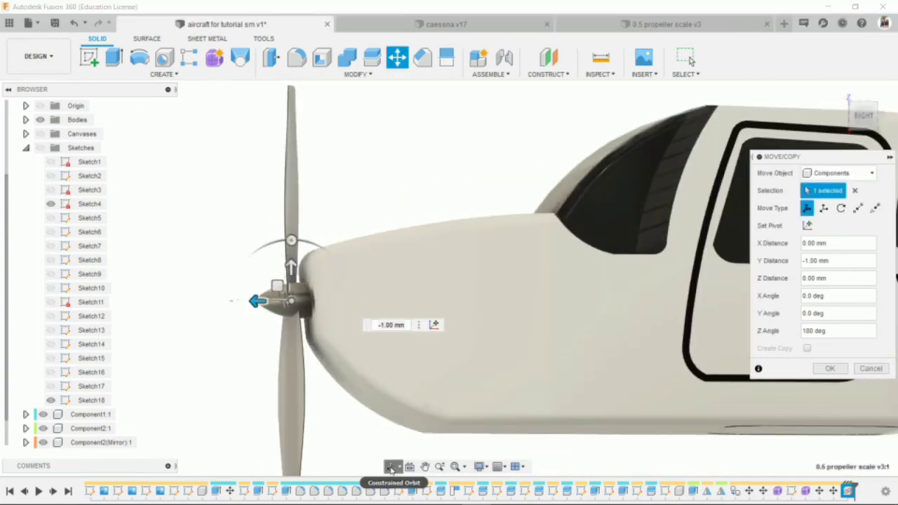
pyautogui.click(391, 469)
pyautogui.moveTo(386, 251); pyautogui.dragTo(421, 252)
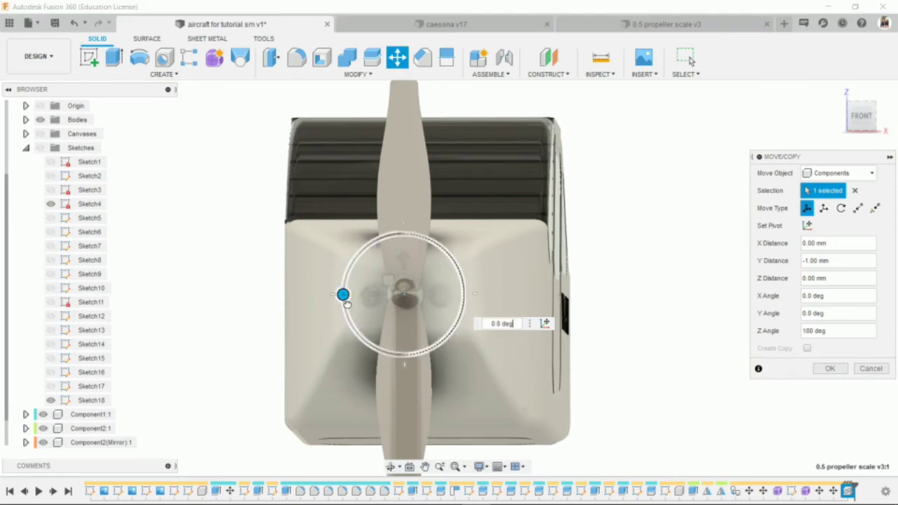
pyautogui.moveTo(345, 291); pyautogui.dragTo(366, 316)
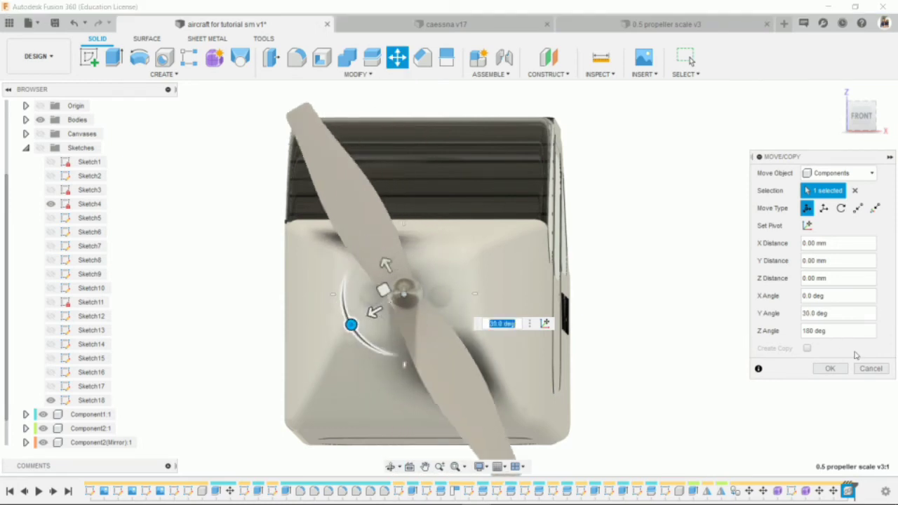
pyautogui.click(830, 369)
# - Pan and orbit to a side view of the aircraft
pyautogui.scroll(-5, 672, 296)
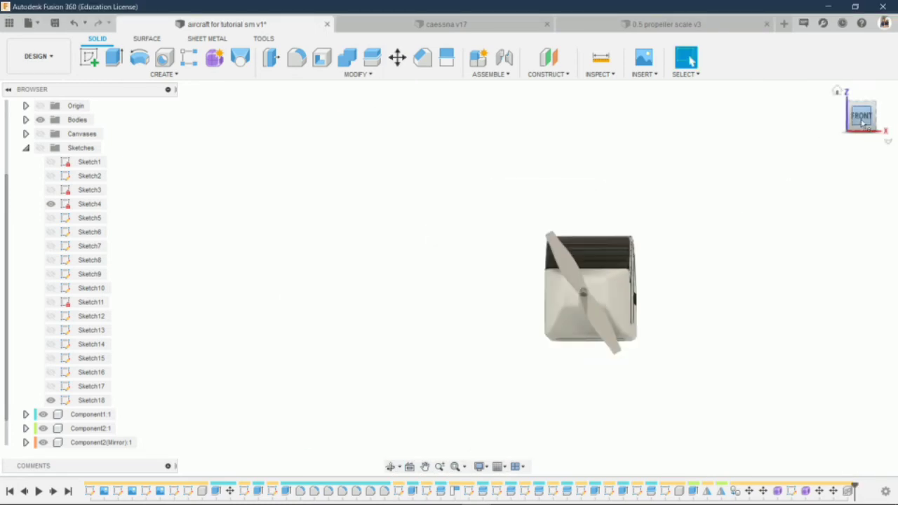
pyautogui.moveTo(685, 263); pyautogui.dragTo(589, 260, button='middle')
pyautogui.click(390, 467)
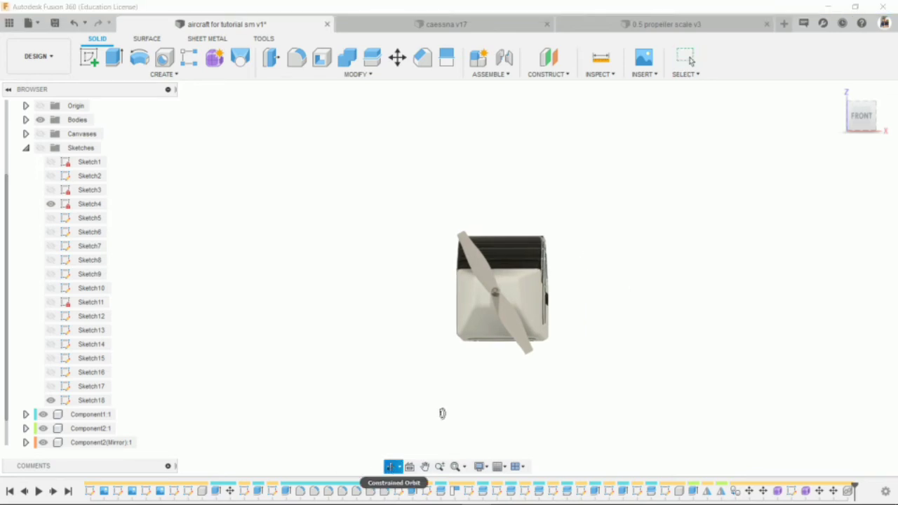
pyautogui.moveTo(441, 414)
pyautogui.mouseDown()
pyautogui.moveTo(419, 340)
pyautogui.moveTo(551, 323)
pyautogui.moveTo(534, 316)
pyautogui.mouseUp()
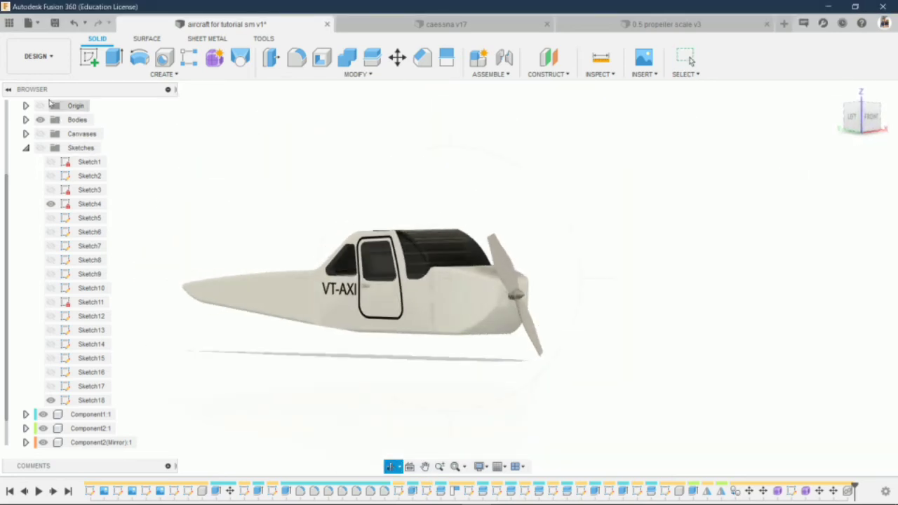
pyautogui.click(38, 56)
# - In the Animation workspace, animate the propeller spinning 81000° with Transform Components
pyautogui.click(79, 146)
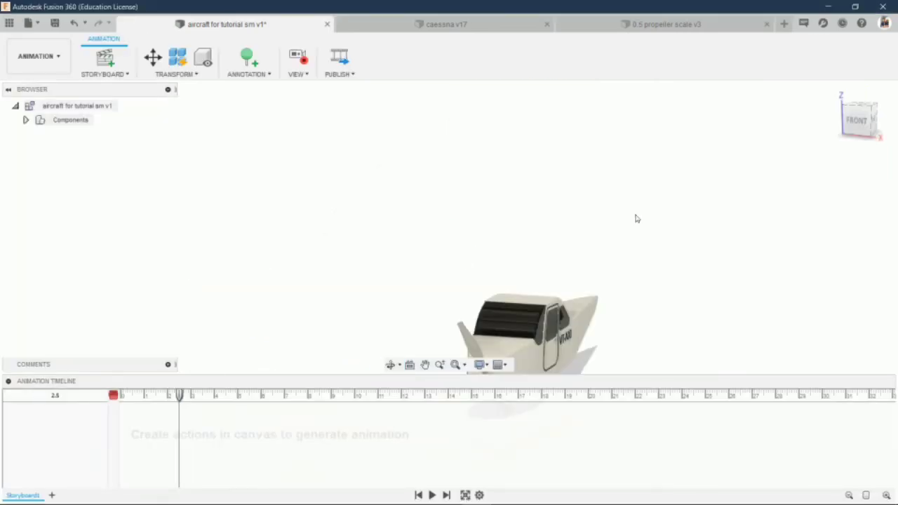
pyautogui.scroll(3, 433, 281)
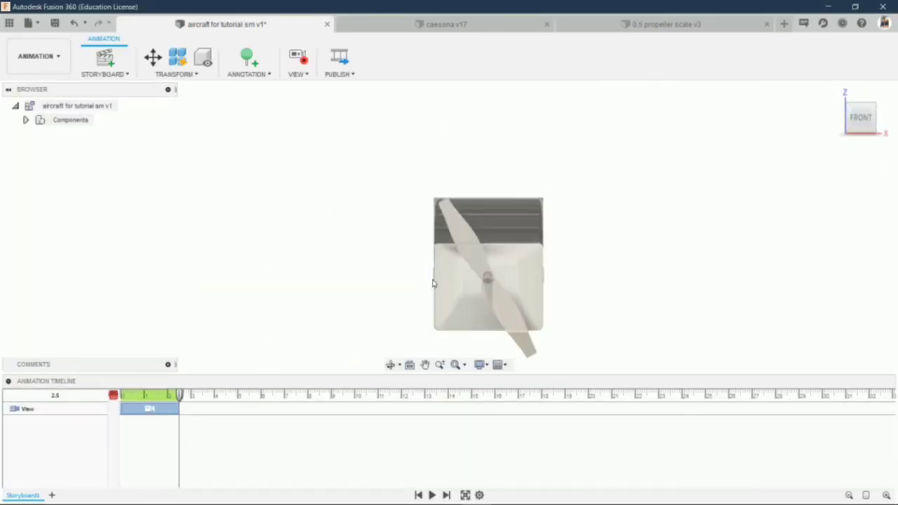
pyautogui.scroll(3, 433, 281)
pyautogui.click(153, 58)
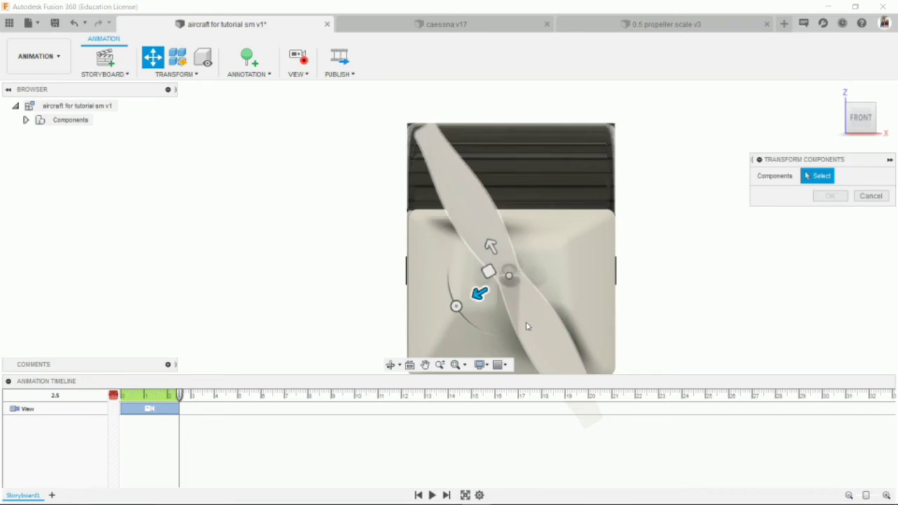
pyautogui.click(526, 327)
pyautogui.moveTo(457, 302); pyautogui.dragTo(483, 323)
pyautogui.write('360')
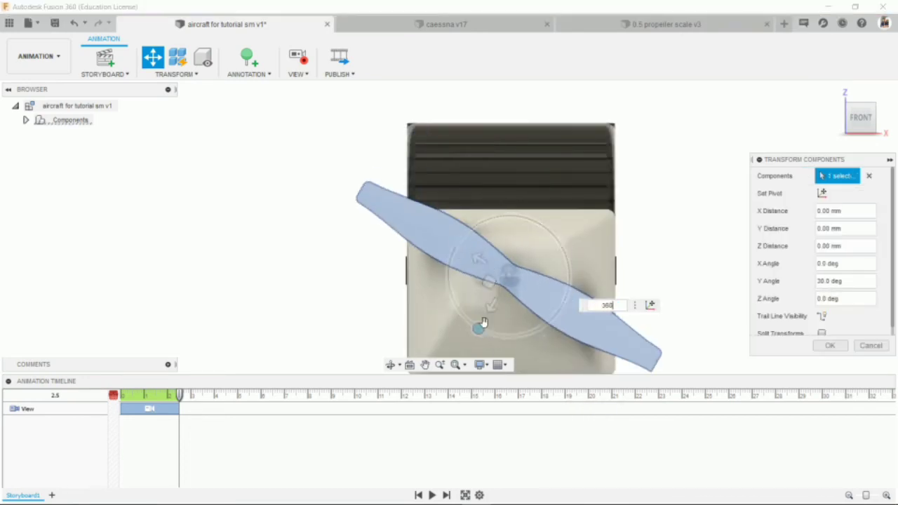
pyautogui.write('81000')
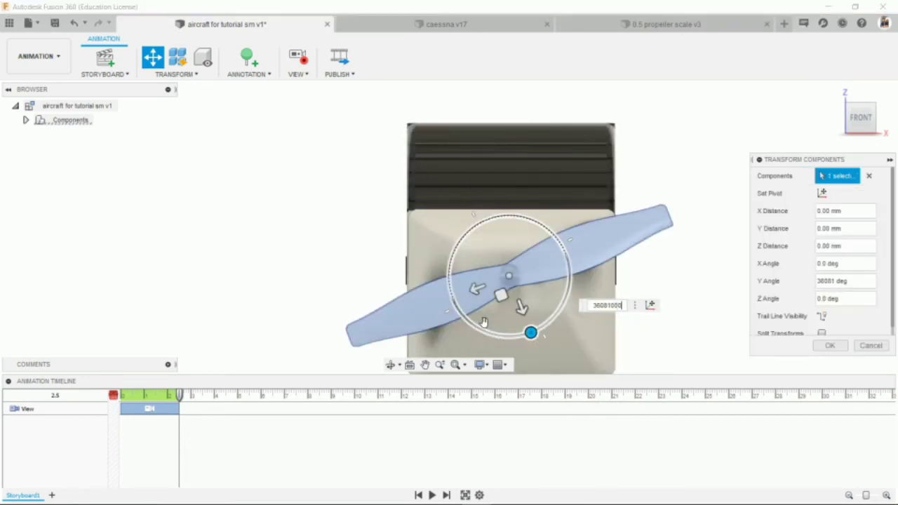
pyautogui.press('Return')
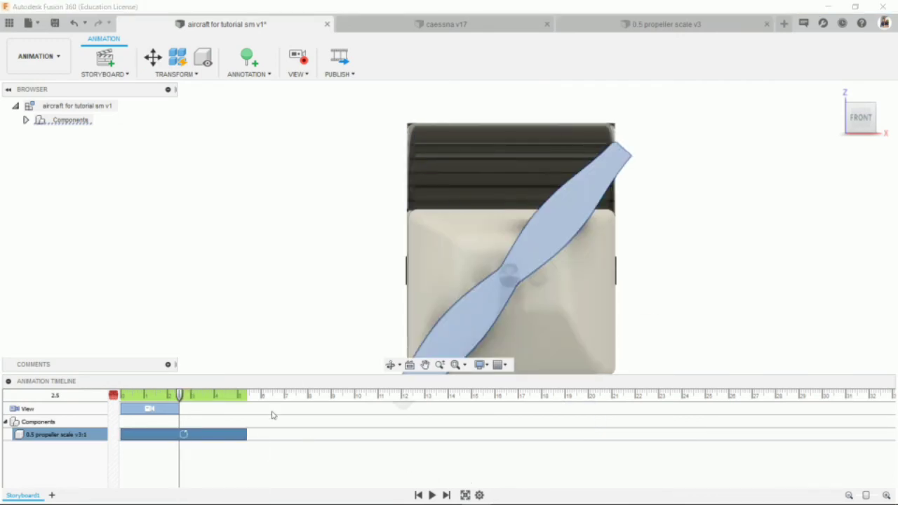
# - Replay the storyboard from the start and return to the Design workspace
pyautogui.click(120, 397)
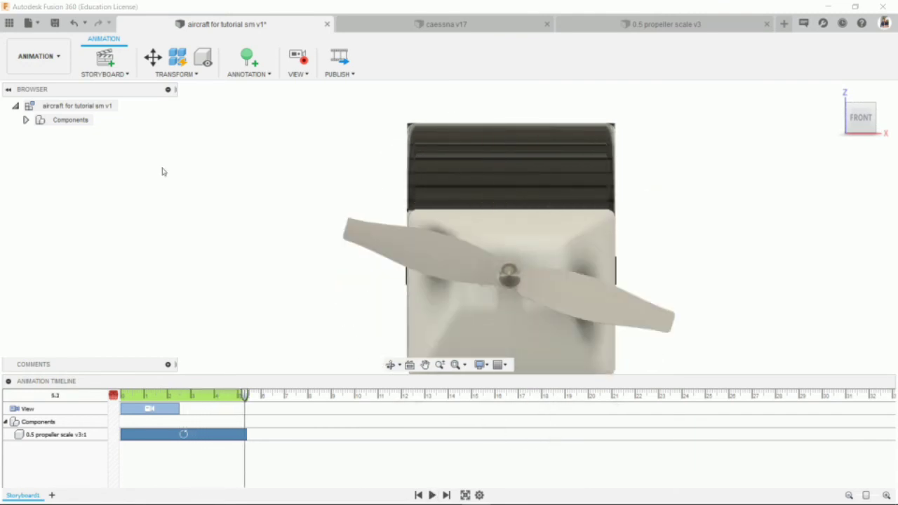
pyautogui.click(39, 56)
pyautogui.click(56, 121)
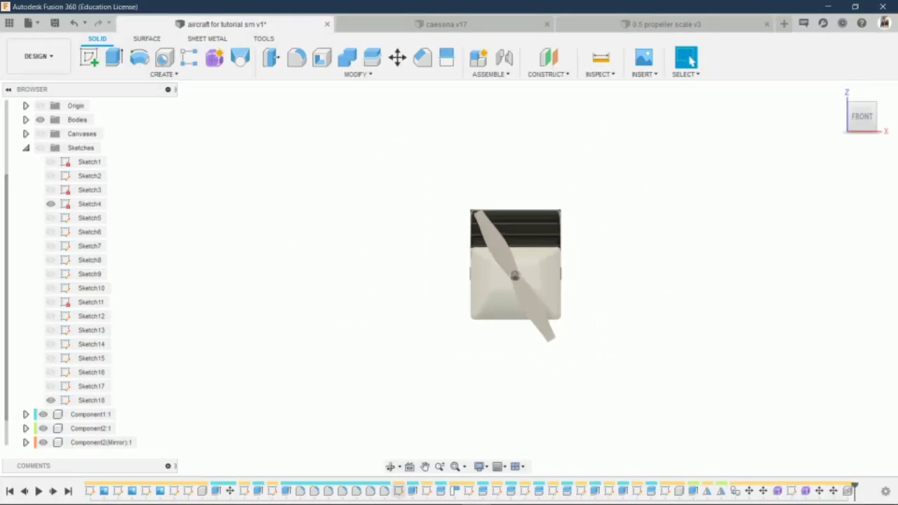
# - Show the Cessna reference canvas and start a sketch on the side plane
pyautogui.click(390, 466)
pyautogui.moveTo(485, 196)
pyautogui.mouseDown()
pyautogui.moveTo(403, 198)
pyautogui.moveTo(421, 199)
pyautogui.moveTo(296, 131)
pyautogui.mouseUp()
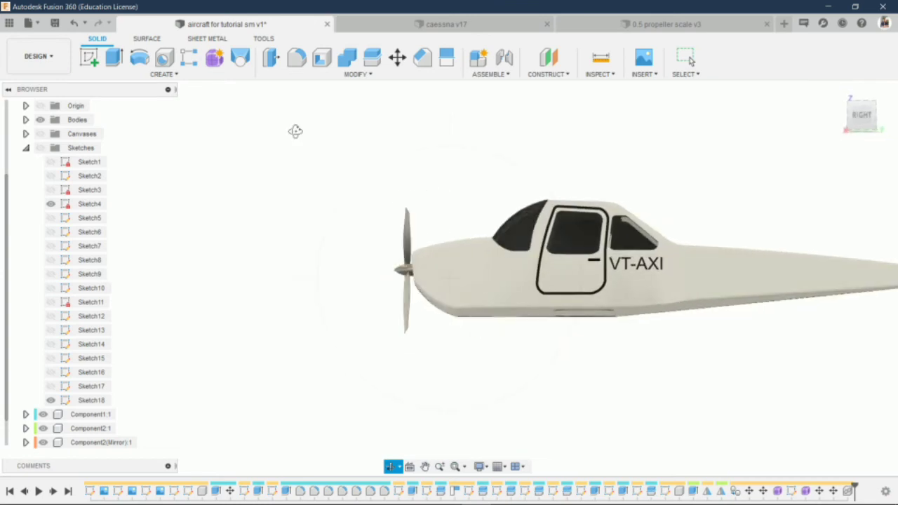
pyautogui.click(40, 133)
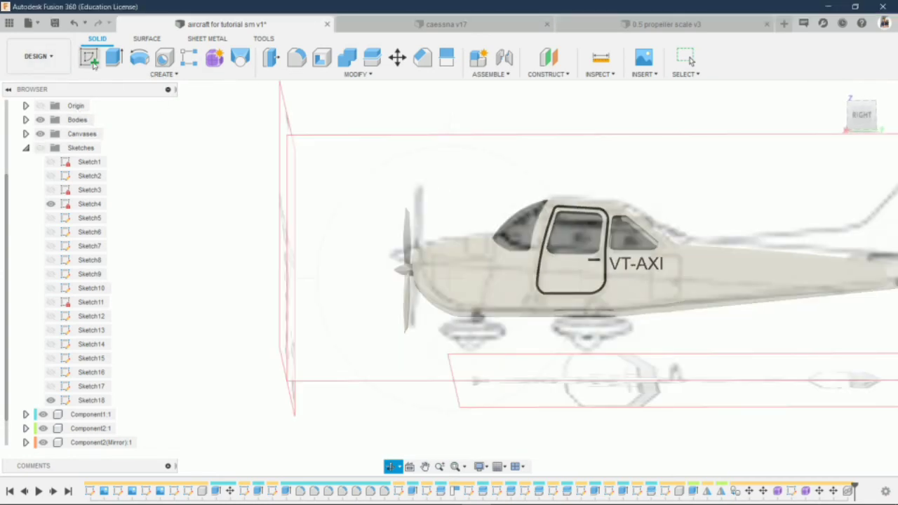
pyautogui.click(89, 57)
pyautogui.click(520, 263)
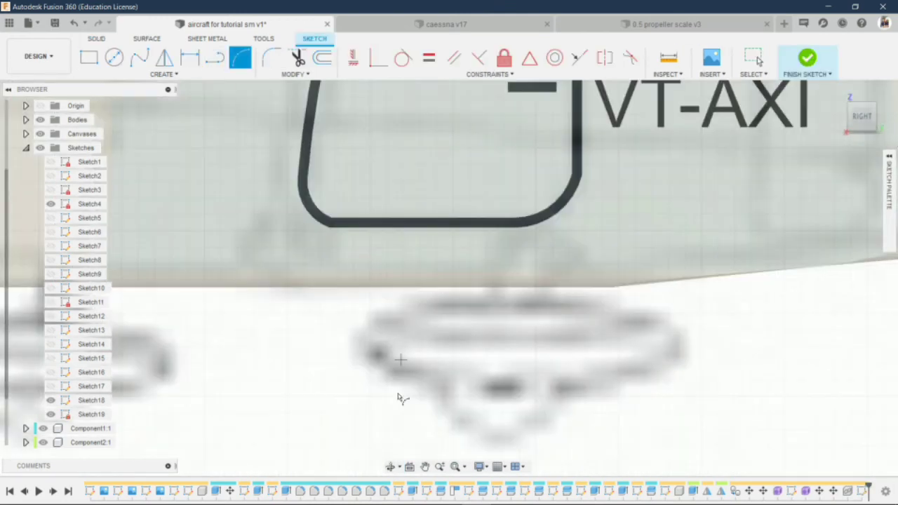
# - Draw the front arcs of the wheel fairing over the reference image
pyautogui.click(415, 307)
pyautogui.click(400, 379)
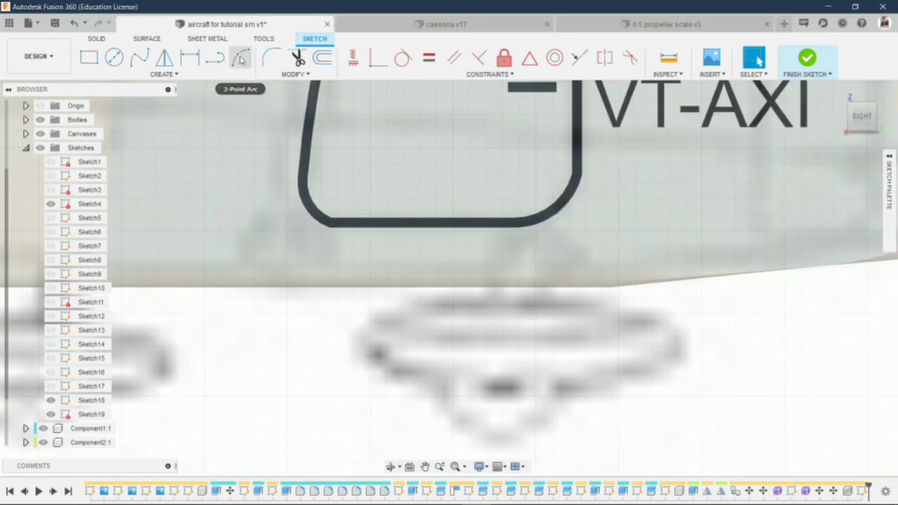
pyautogui.click(431, 304)
pyautogui.click(359, 342)
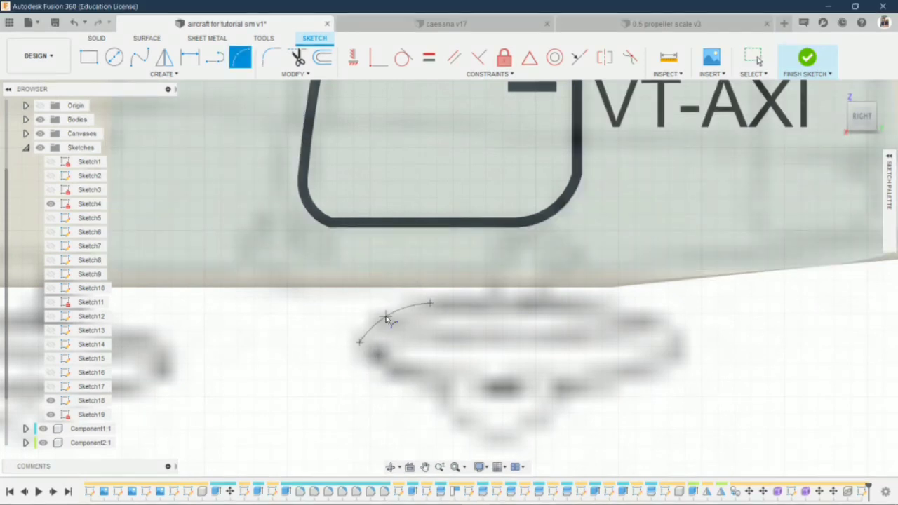
pyautogui.click(361, 344)
pyautogui.scroll(-5, 384, 365)
# - Draw the fairing's top edge line and its rear curve
pyautogui.press('l')
pyautogui.scroll(5, 435, 340)
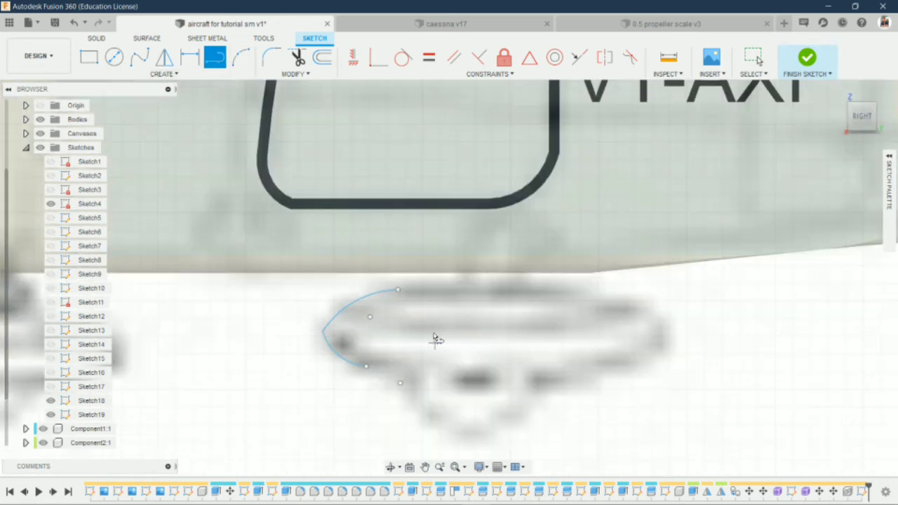
pyautogui.click(399, 290)
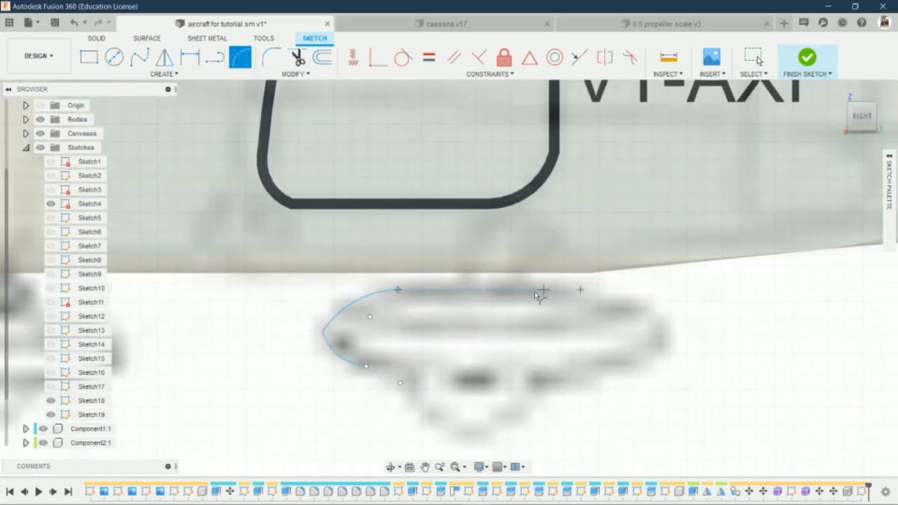
pyautogui.click(581, 290)
pyautogui.scroll(3, 632, 307)
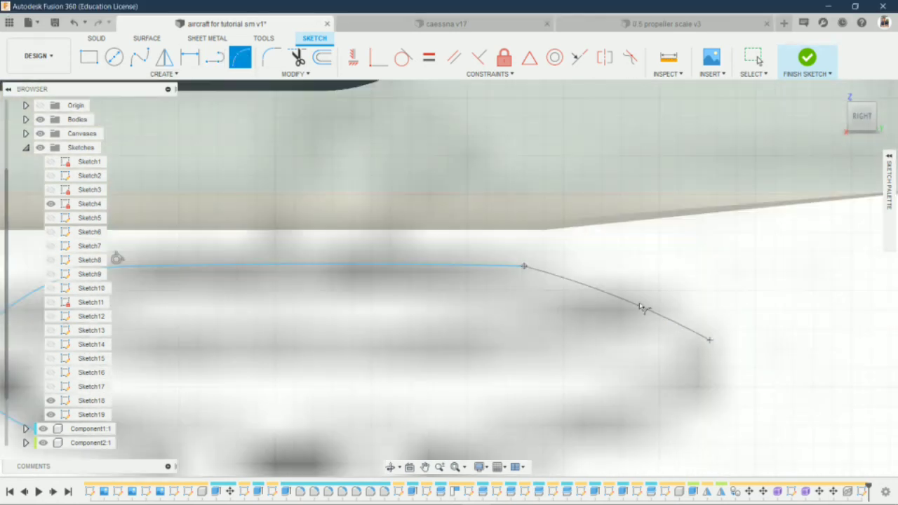
pyautogui.click(710, 340)
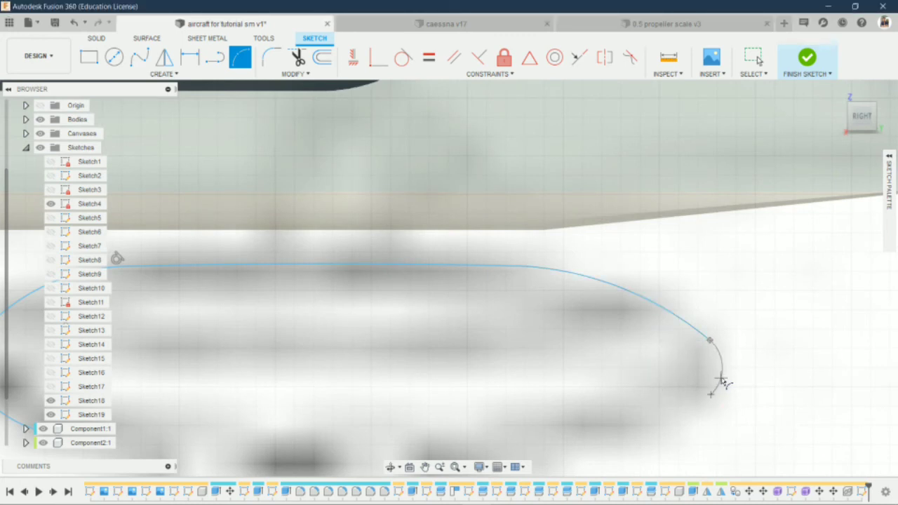
pyautogui.doubleClick(721, 380)
pyautogui.scroll(-3, 732, 431)
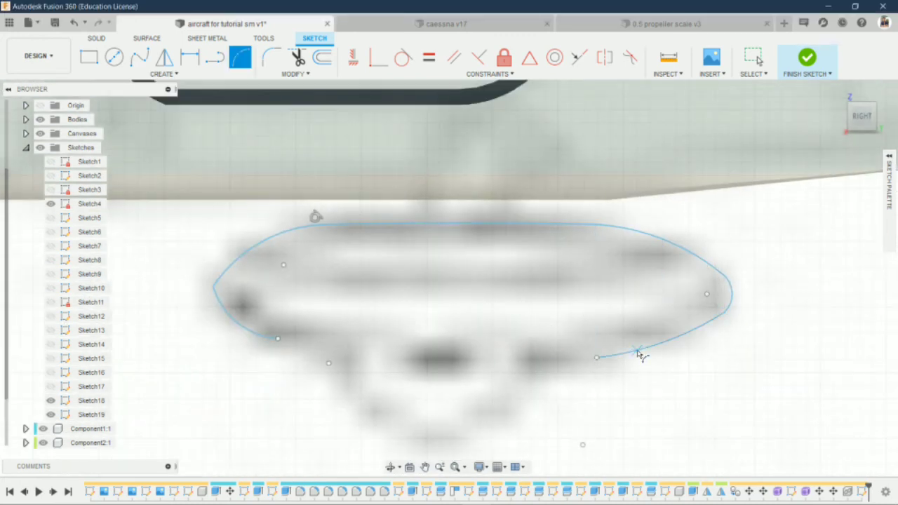
# - Draw the bottom line and a curve closing the fairing's rear outline
pyautogui.click(279, 339)
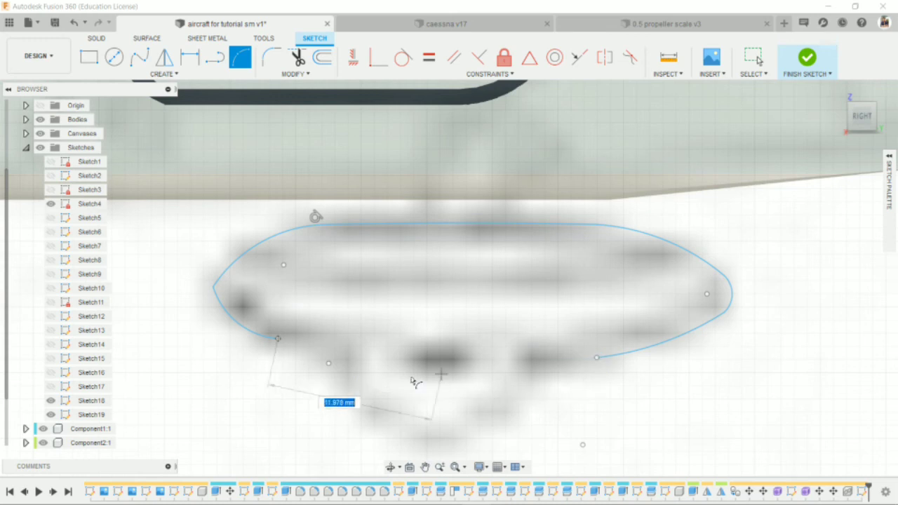
pyautogui.click(376, 358)
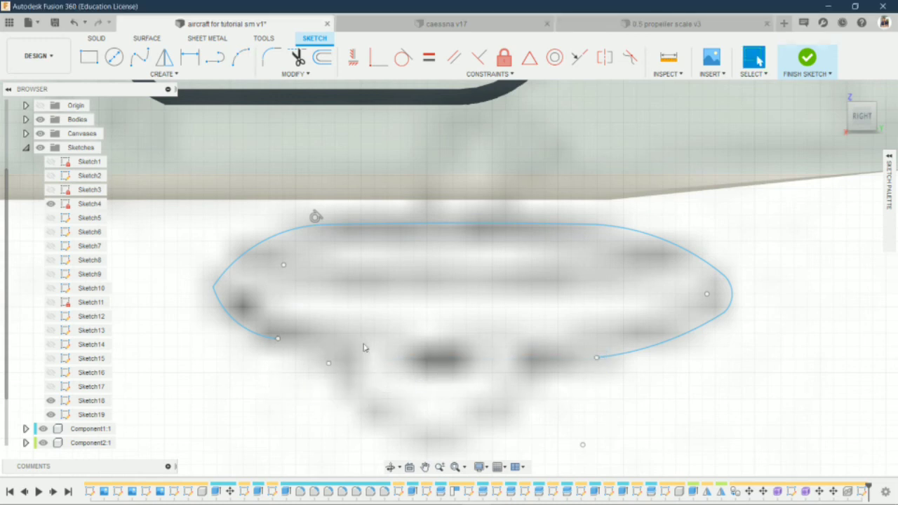
pyautogui.click(635, 339)
pyautogui.press('Escape')
pyautogui.click(636, 338)
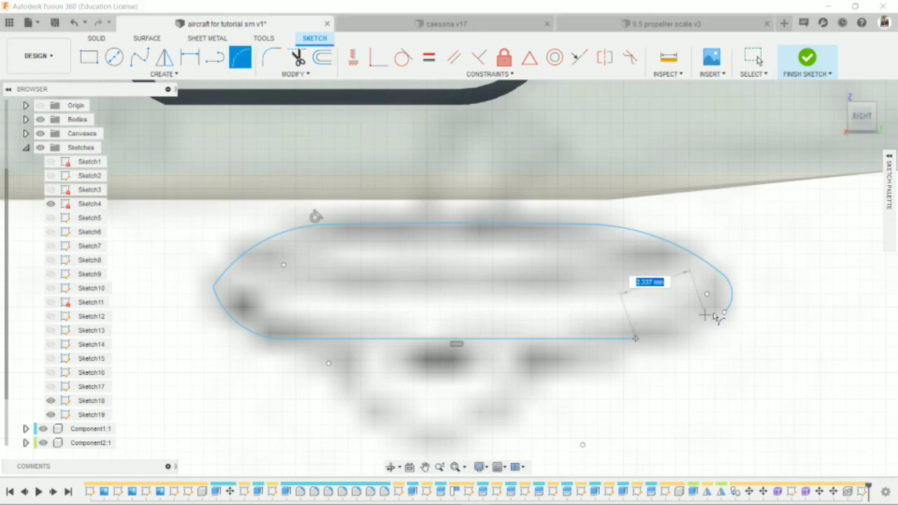
pyautogui.click(724, 312)
pyautogui.hotkey('ctrl', 'z')
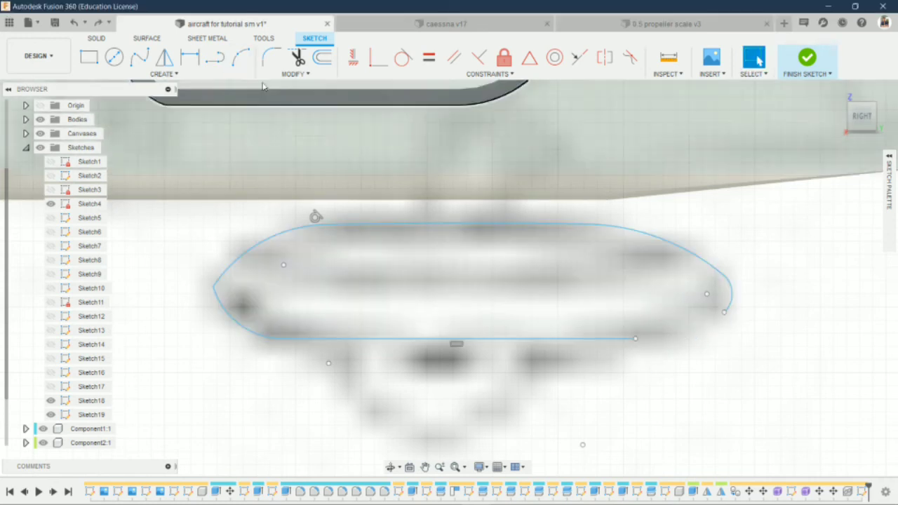
pyautogui.click(635, 338)
pyautogui.click(724, 312)
pyautogui.scroll(-5, 632, 365)
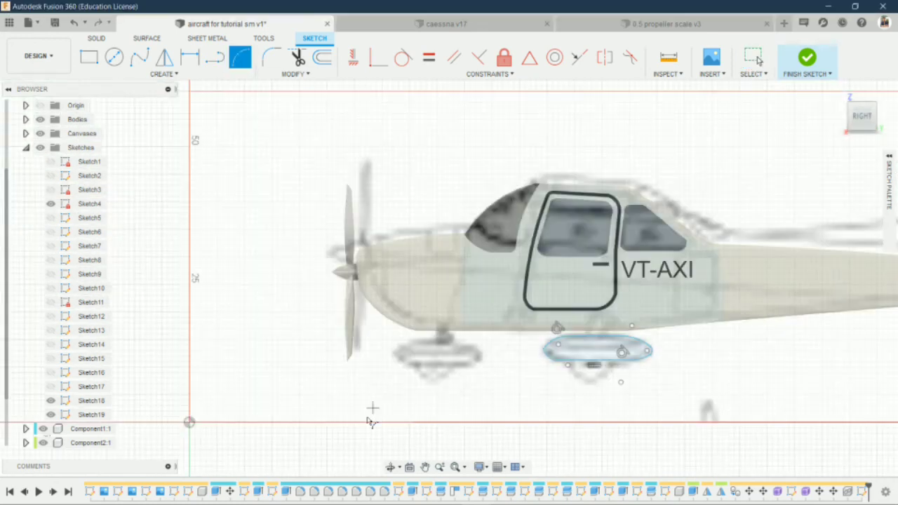
# - Extrude the oval fairing profile 3 mm and move the new body 5 mm along Y
pyautogui.press('e')
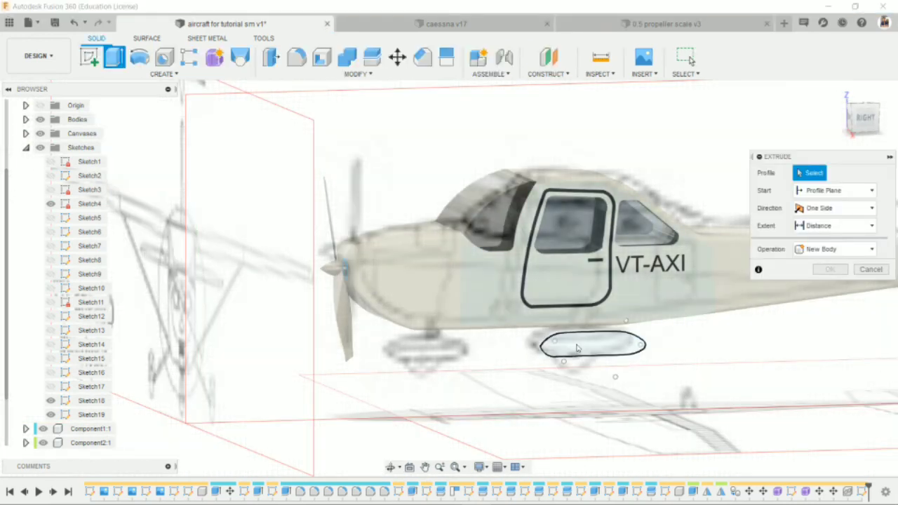
pyautogui.click(577, 349)
pyautogui.keyDown('shift'); pyautogui.moveTo(566, 341); pyautogui.dragTo(415, 351, button='middle'); pyautogui.keyUp('shift')
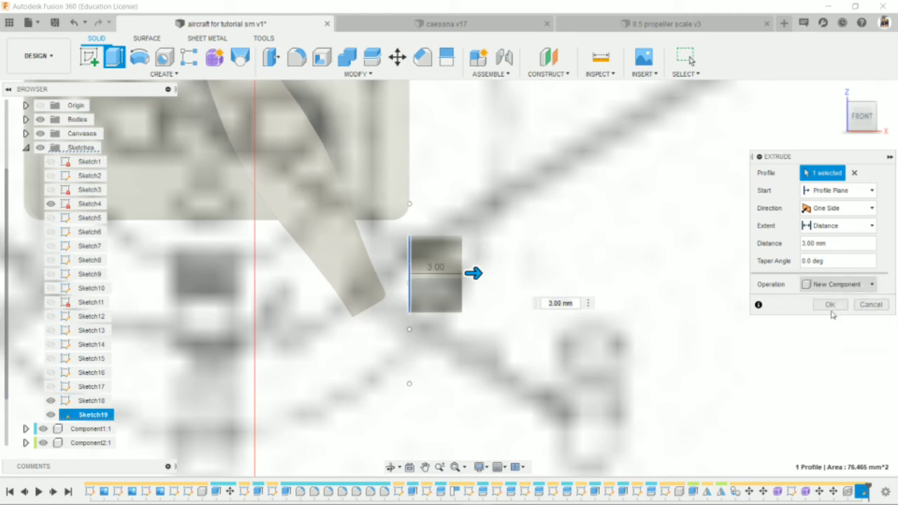
pyautogui.press('Return')
pyautogui.click(414, 281)
pyautogui.press('m')
pyautogui.moveTo(467, 262); pyautogui.dragTo(561, 382)
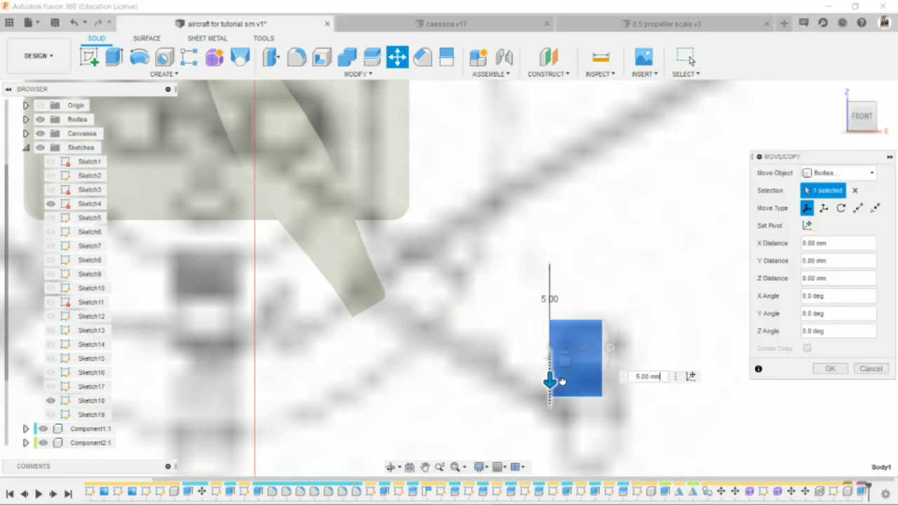
# - Commit the fairing body's 5 mm Y move
pyautogui.scroll(-5, 561, 382)
pyautogui.keyDown('shift'); pyautogui.moveTo(565, 371); pyautogui.dragTo(553, 309, button='middle'); pyautogui.keyUp('shift')
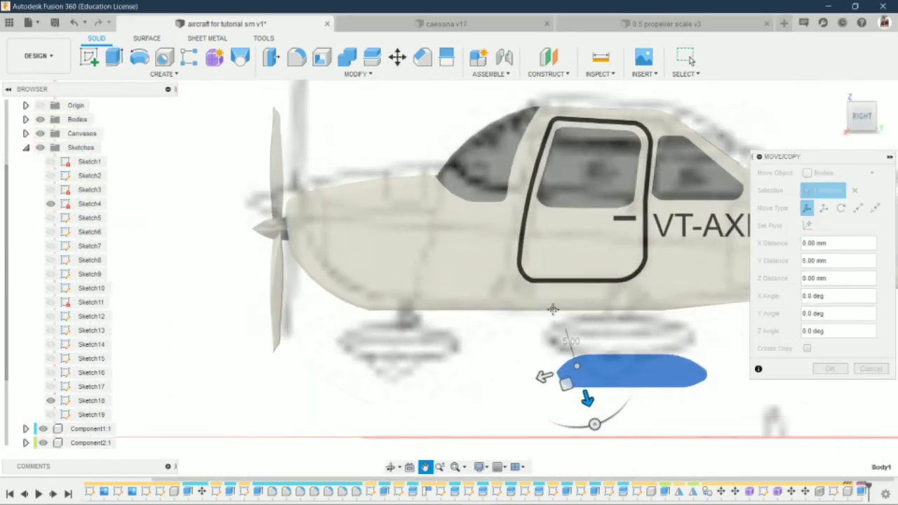
pyautogui.scroll(2, 553, 309)
pyautogui.press('Return')
# - Move the fairing body 9 mm along Z and hide the reference canvases
pyautogui.press('m')
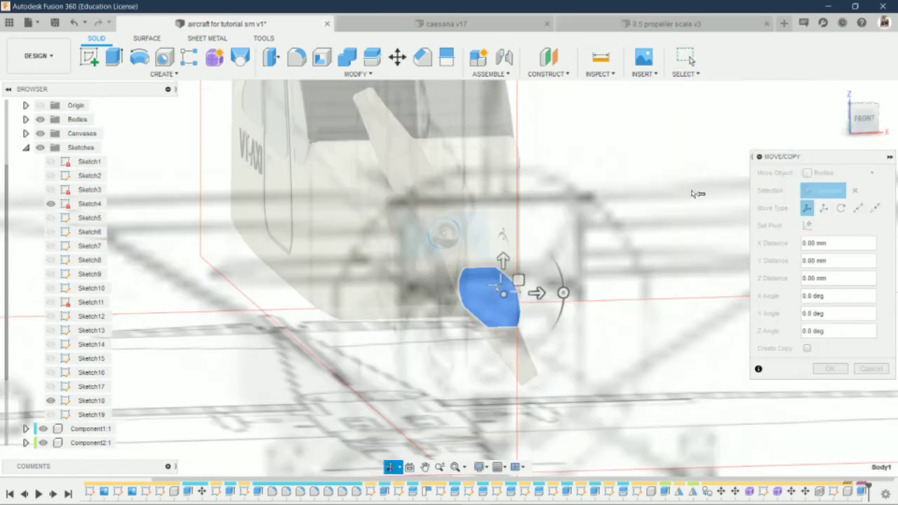
pyautogui.keyDown('shift'); pyautogui.moveTo(692, 194); pyautogui.dragTo(531, 287, button='middle'); pyautogui.keyUp('shift')
pyautogui.moveTo(568, 324)
pyautogui.mouseDown()
pyautogui.moveTo(660, 333)
pyautogui.moveTo(664, 316)
pyautogui.mouseUp()
pyautogui.scroll(2, 650, 337)
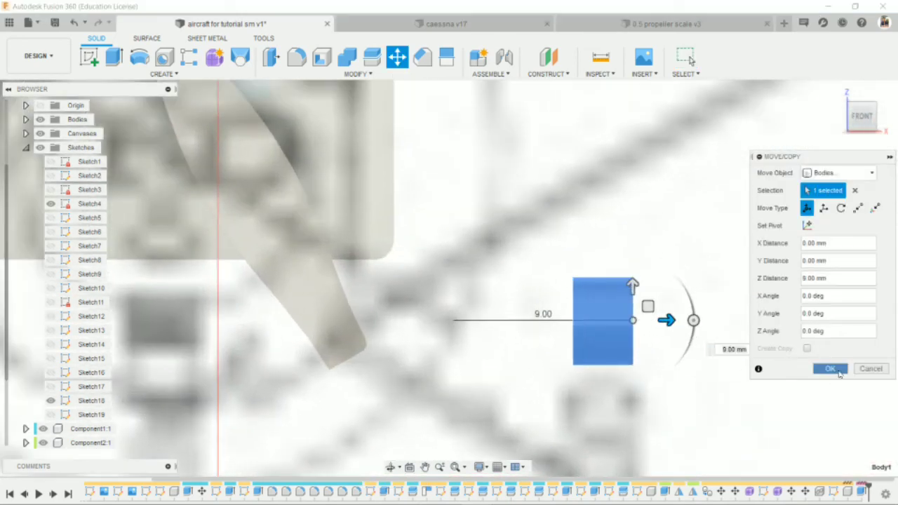
pyautogui.click(832, 370)
pyautogui.scroll(-3, 605, 396)
pyautogui.click(40, 134)
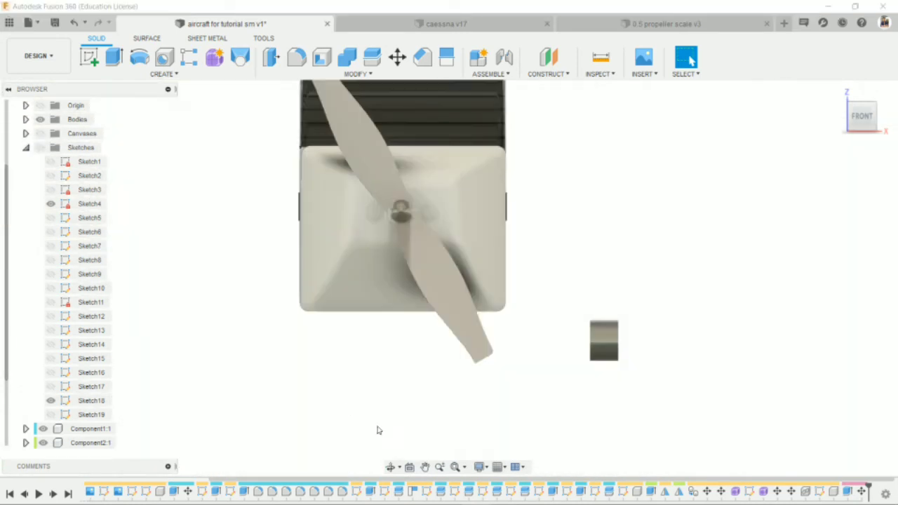
pyautogui.click(390, 467)
# - Sketch a rectangle on the fairing's bottom face and extrude it
pyautogui.moveTo(536, 348); pyautogui.dragTo(506, 264)
pyautogui.click(89, 56)
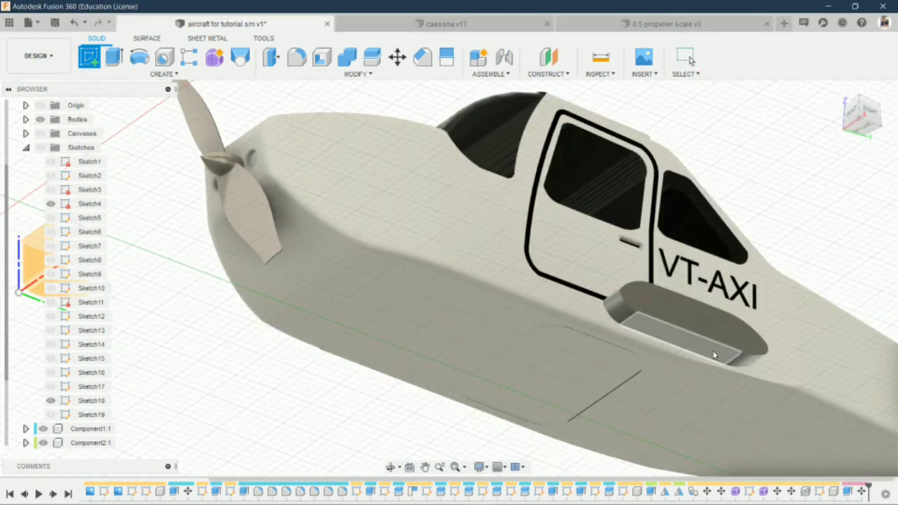
pyautogui.click(28, 281)
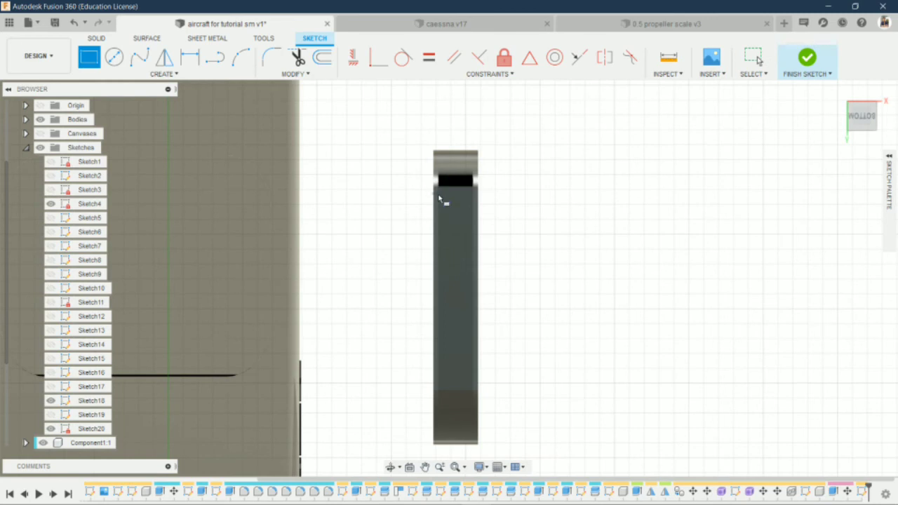
pyautogui.click(439, 197)
pyautogui.click(471, 386)
pyautogui.press('e')
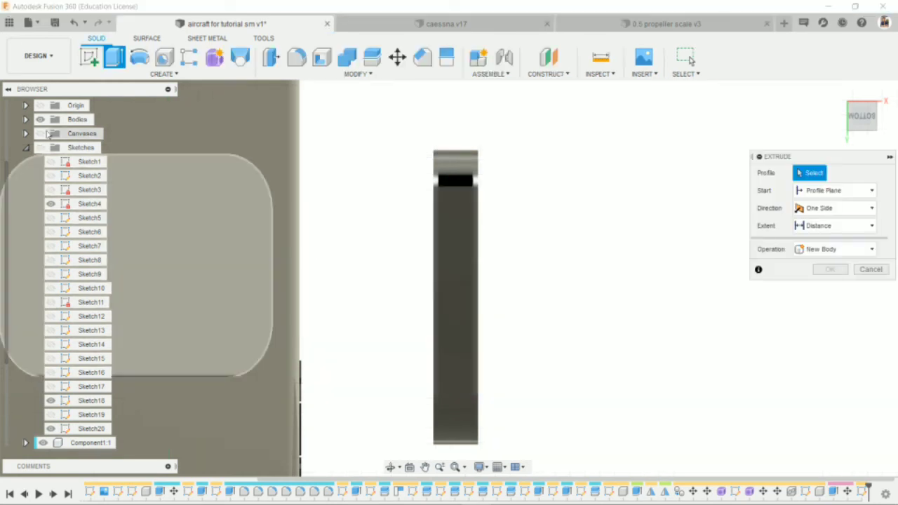
pyautogui.click(460, 299)
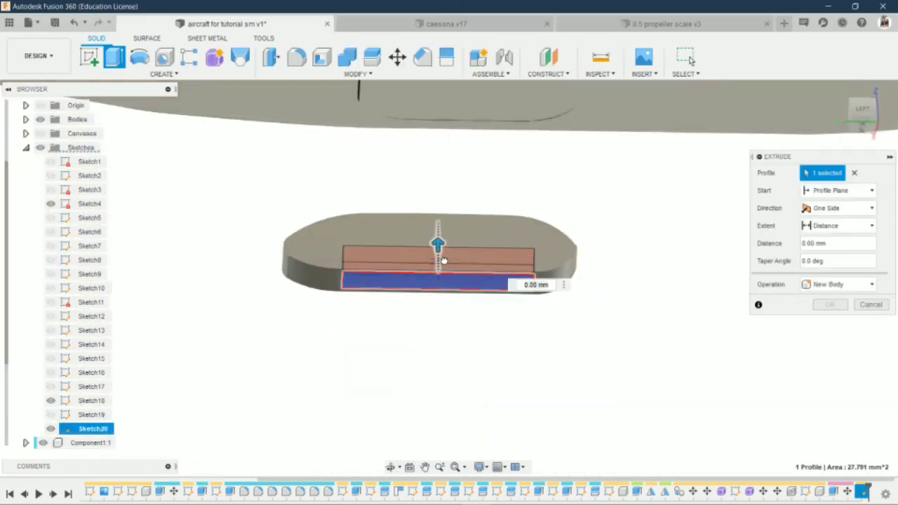
pyautogui.click(832, 324)
# - Round the fairing's long edges with a 1 mm fillet
pyautogui.moveTo(427, 402)
pyautogui.keyDown('shift'); pyautogui.mouseDown(button='middle')
pyautogui.moveTo(420, 226)
pyautogui.moveTo(384, 166)
pyautogui.mouseUp(button='middle'); pyautogui.keyUp('shift')
pyautogui.press('f')
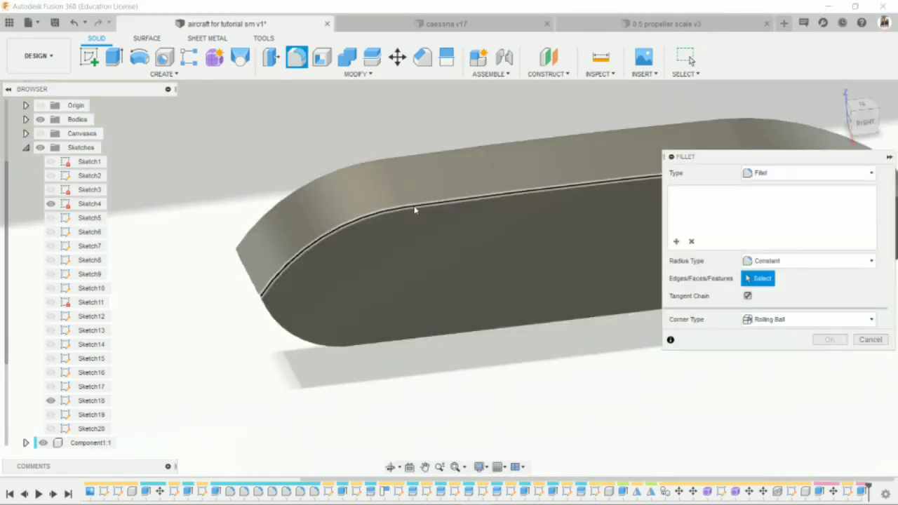
pyautogui.click(569, 303)
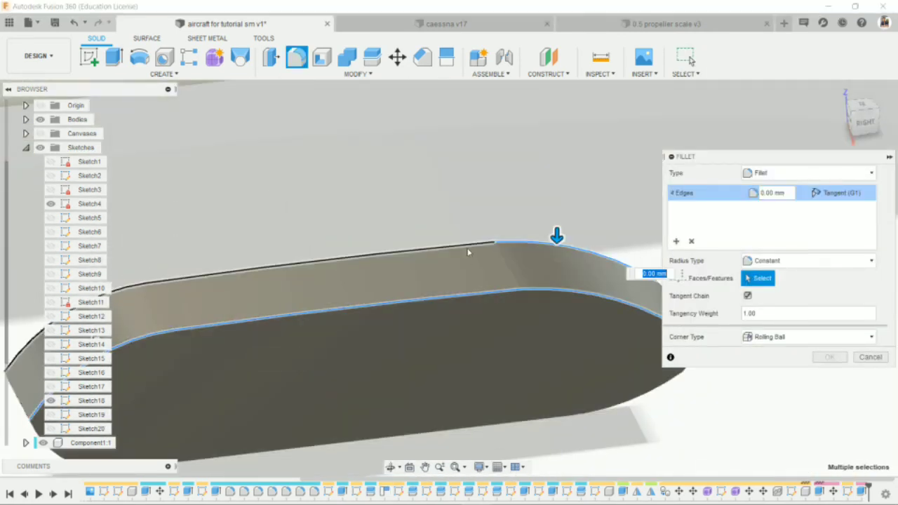
pyautogui.scroll(-5, 404, 353)
pyautogui.click(832, 358)
pyautogui.scroll(-5, 456, 281)
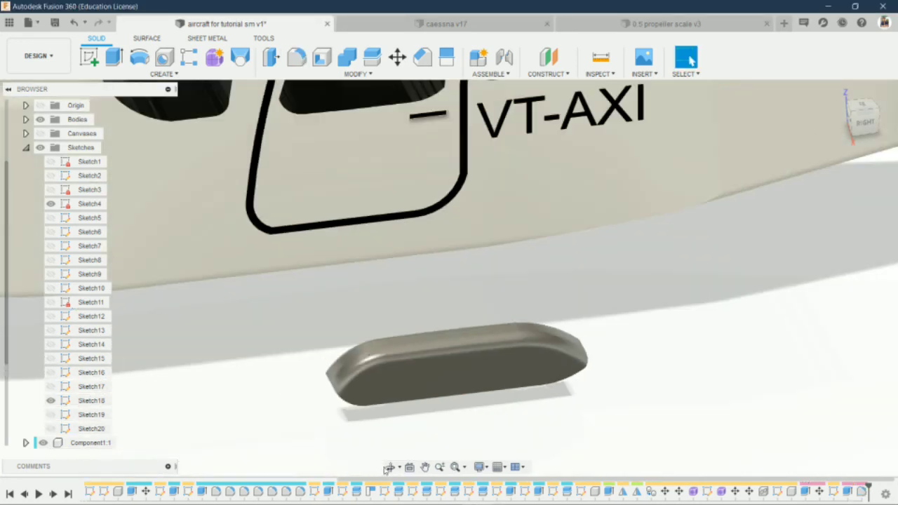
pyautogui.click(163, 73)
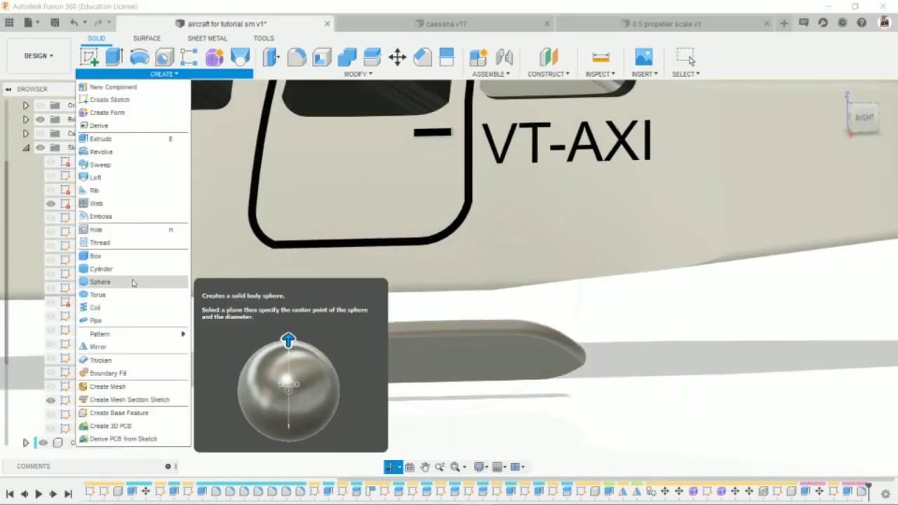
# - Start a sphere on the side plane, then cancel it
pyautogui.click(105, 281)
pyautogui.click(482, 311)
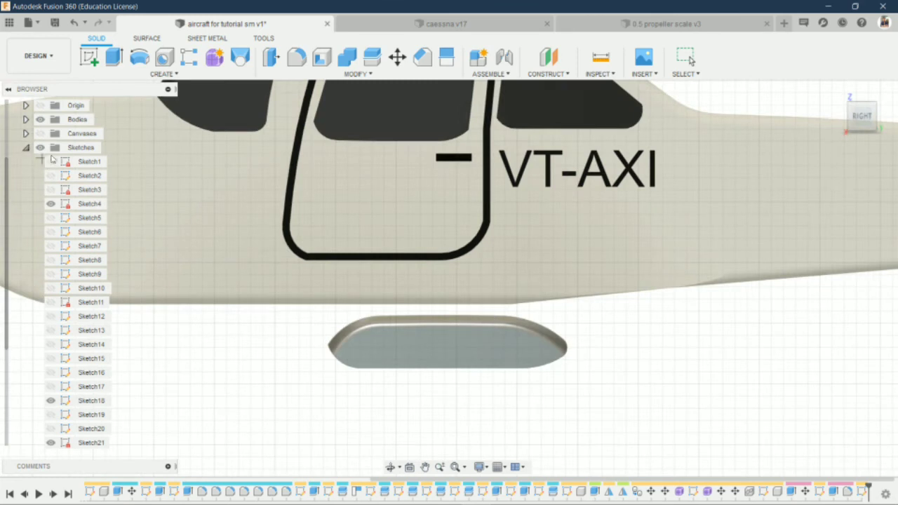
pyautogui.moveTo(430, 372); pyautogui.dragTo(434, 376, button='middle')
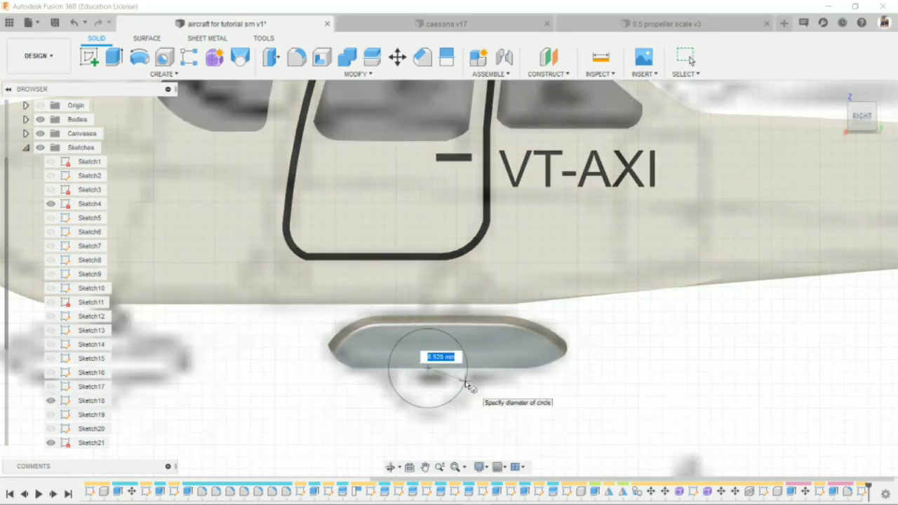
pyautogui.press('Escape')
# - Create a torus wheel with 6.677 mm inner diameter beneath the fairing
pyautogui.click(163, 74)
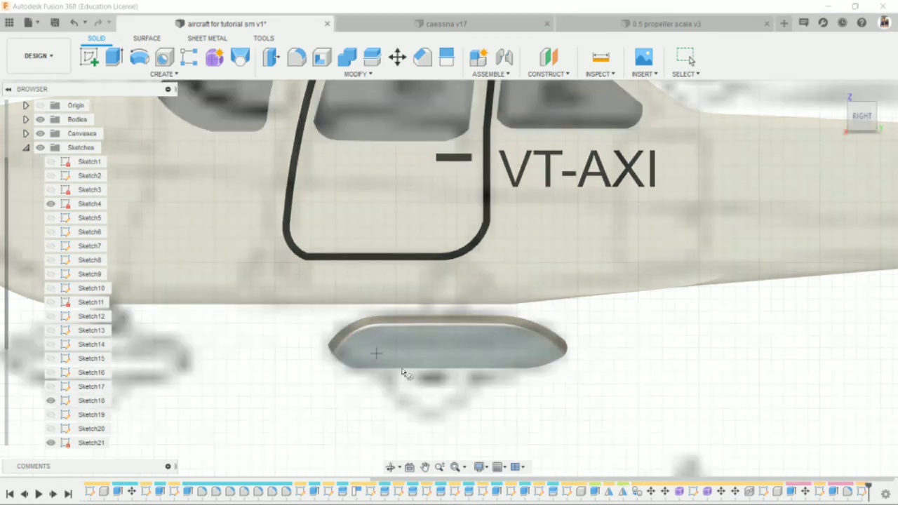
pyautogui.click(480, 381)
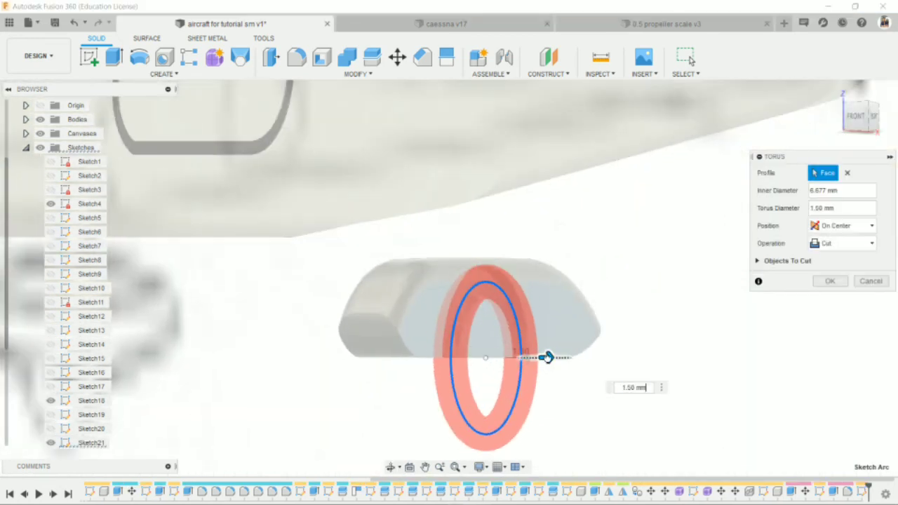
pyautogui.click(855, 116)
pyautogui.click(846, 243)
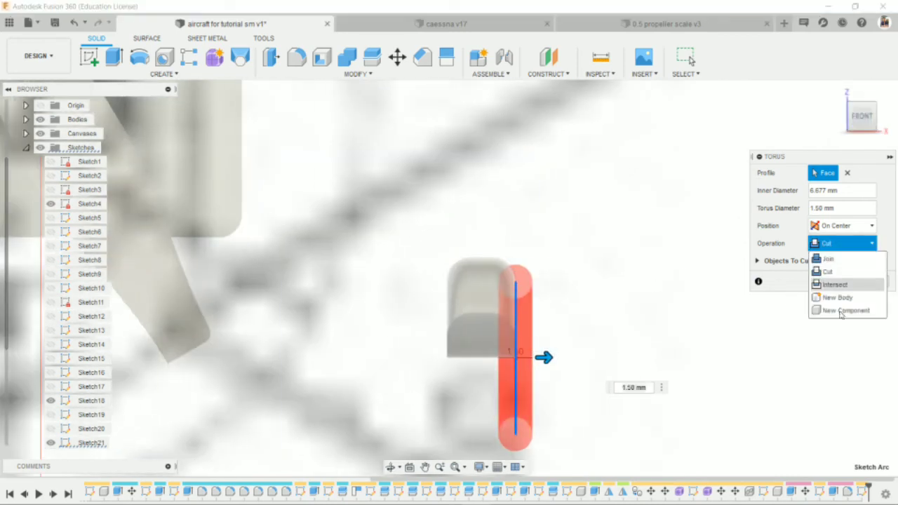
pyautogui.moveTo(544, 357)
pyautogui.mouseDown()
pyautogui.moveTo(553, 358)
pyautogui.moveTo(519, 358)
pyautogui.mouseUp()
pyautogui.click(830, 263)
# - Move the torus wheel -1.5 mm along Z to centre it
pyautogui.press('m')
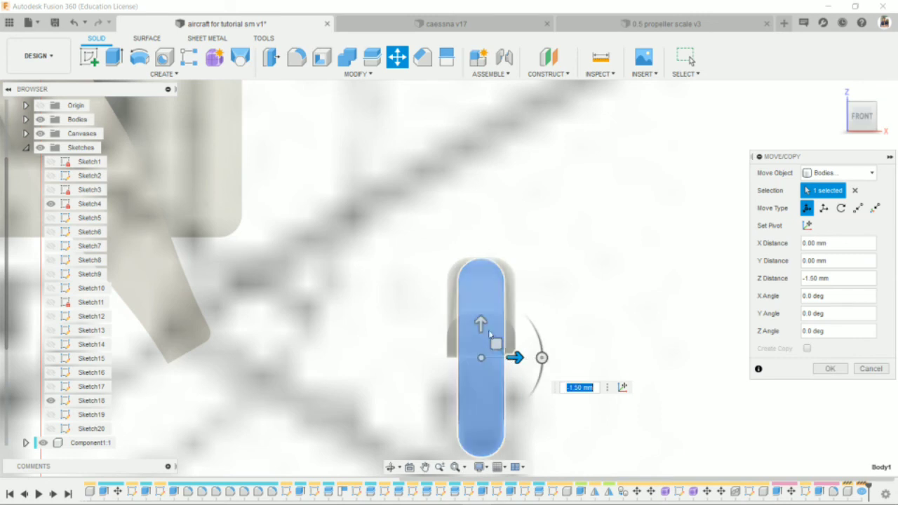
pyautogui.press('Return')
pyautogui.scroll(-5, 491, 327)
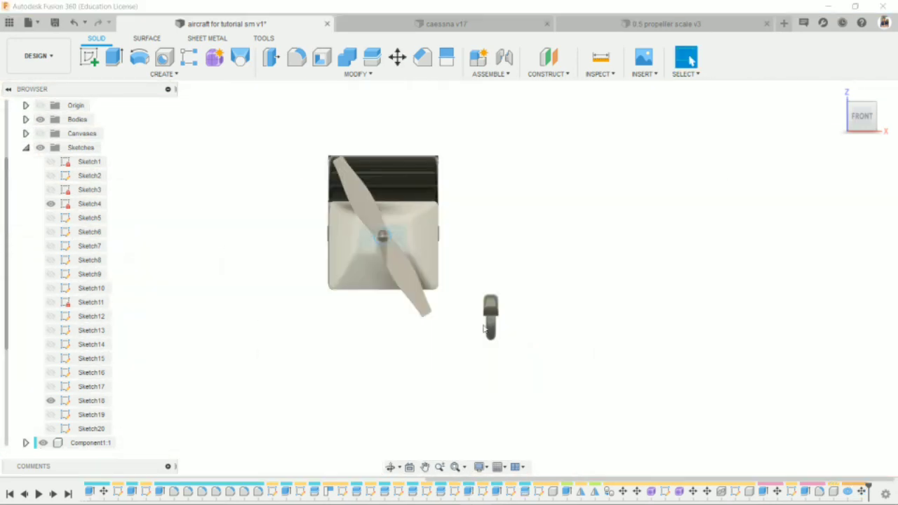
pyautogui.moveTo(464, 273)
pyautogui.keyDown('shift'); pyautogui.mouseDown(button='middle')
pyautogui.moveTo(461, 370)
pyautogui.moveTo(522, 351)
pyautogui.moveTo(404, 264)
pyautogui.mouseUp(button='middle'); pyautogui.keyUp('shift')
# - Sketch a circle centred in the wheel on the fairing face and extrude it 1 mm inward
pyautogui.scroll(10, 461, 370)
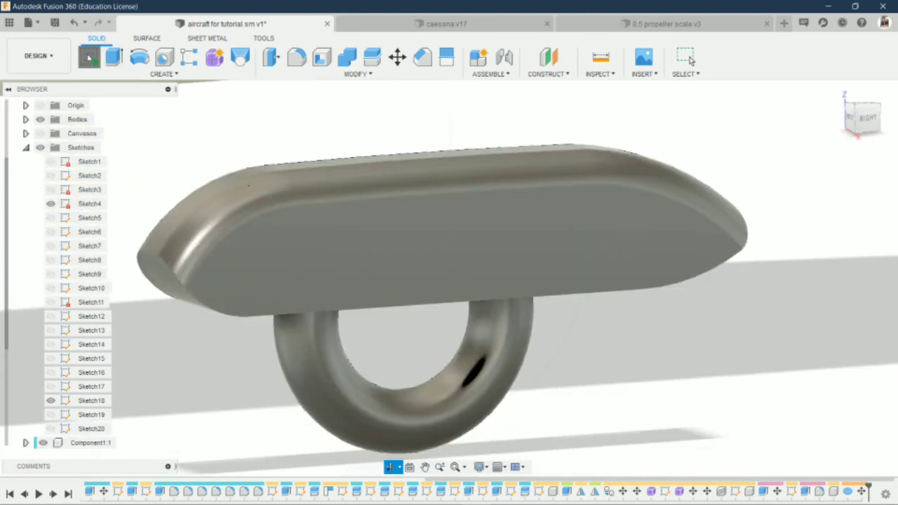
pyautogui.click(421, 232)
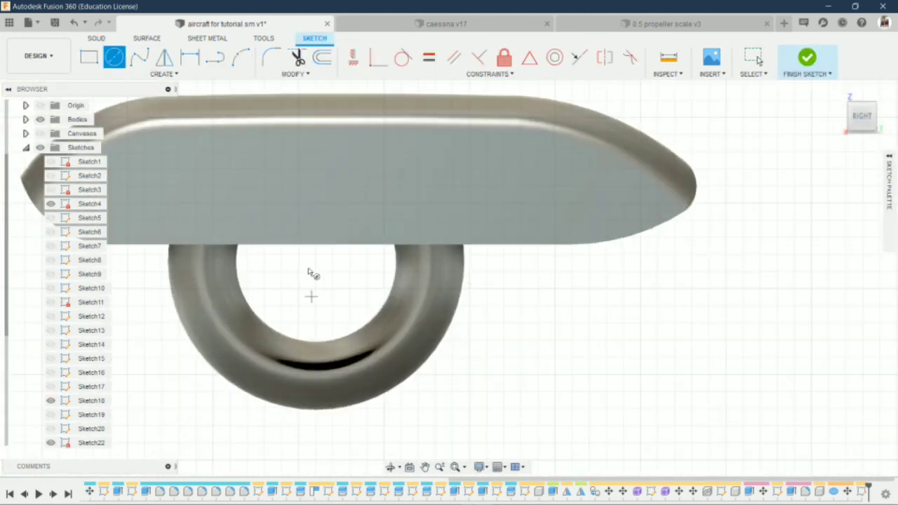
pyautogui.click(316, 255)
pyautogui.click(402, 279)
pyautogui.scroll(-5, 428, 374)
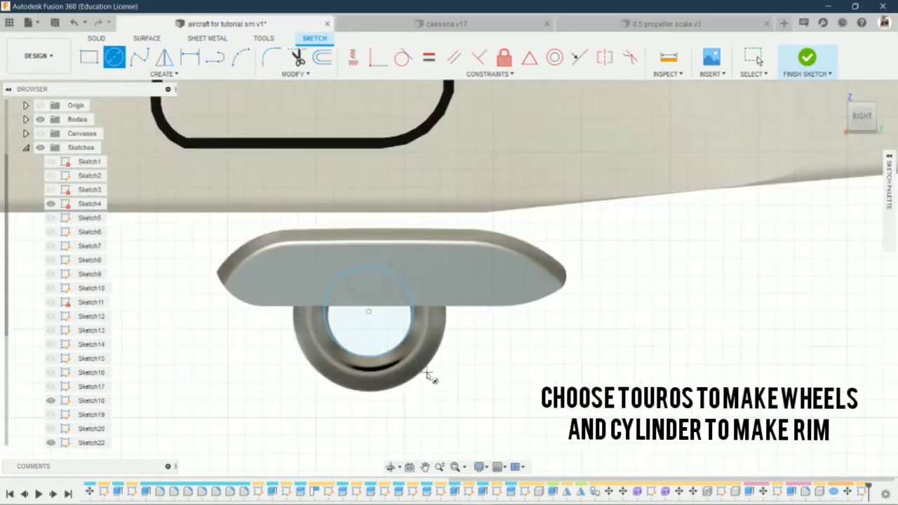
pyautogui.keyDown('shift'); pyautogui.moveTo(382, 351); pyautogui.dragTo(473, 320, button='middle'); pyautogui.keyUp('shift')
pyautogui.press('e')
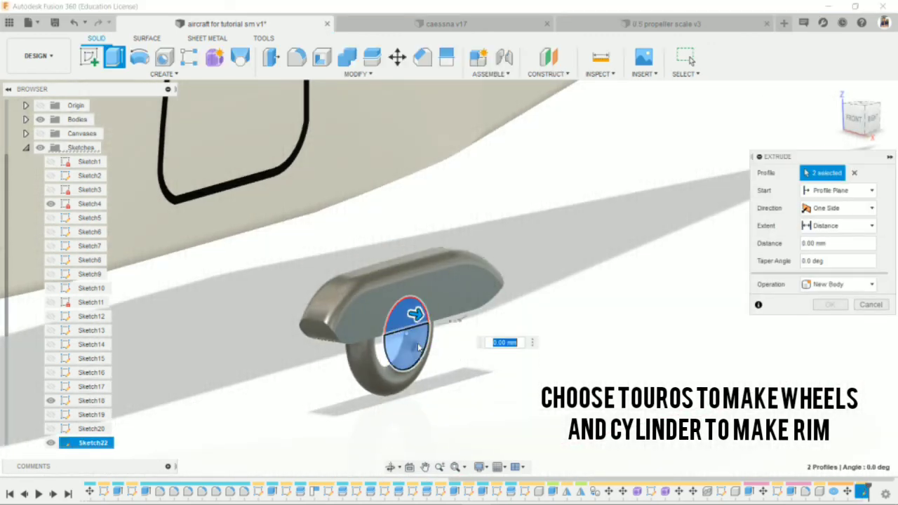
pyautogui.moveTo(415, 315); pyautogui.dragTo(404, 316)
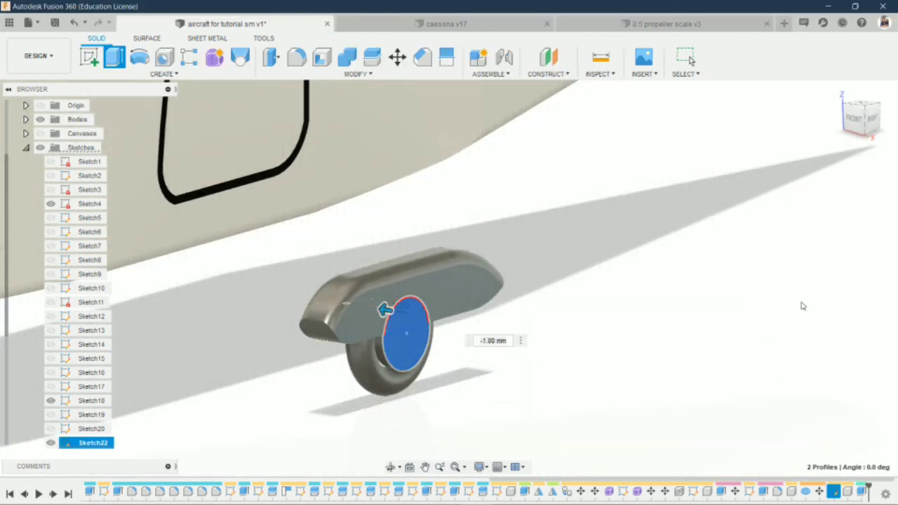
# - Move the new rim disc body -1 mm along Z
pyautogui.press('m')
pyautogui.click(418, 344)
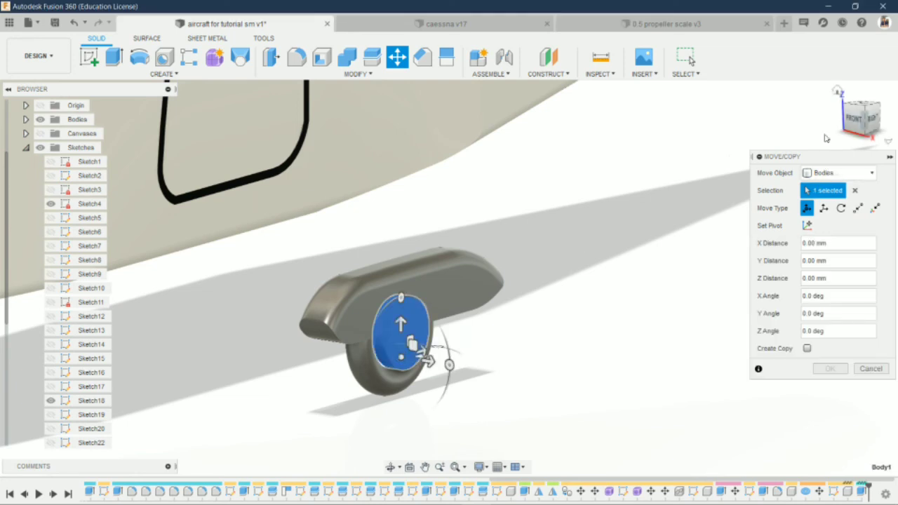
pyautogui.scroll(3, 431, 346)
pyautogui.moveTo(483, 344); pyautogui.dragTo(472, 346)
pyautogui.scroll(3, 461, 358)
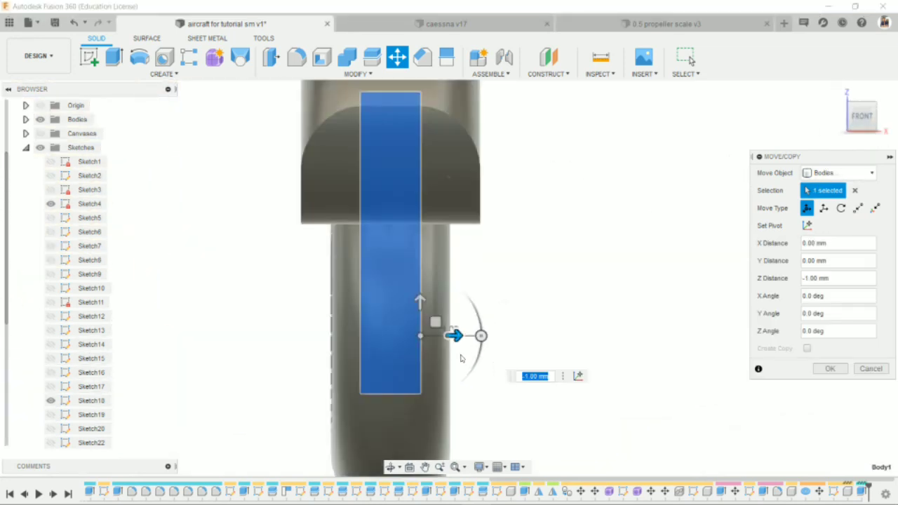
pyautogui.press('Return')
pyautogui.scroll(-5, 481, 361)
pyautogui.scroll(5, 461, 320)
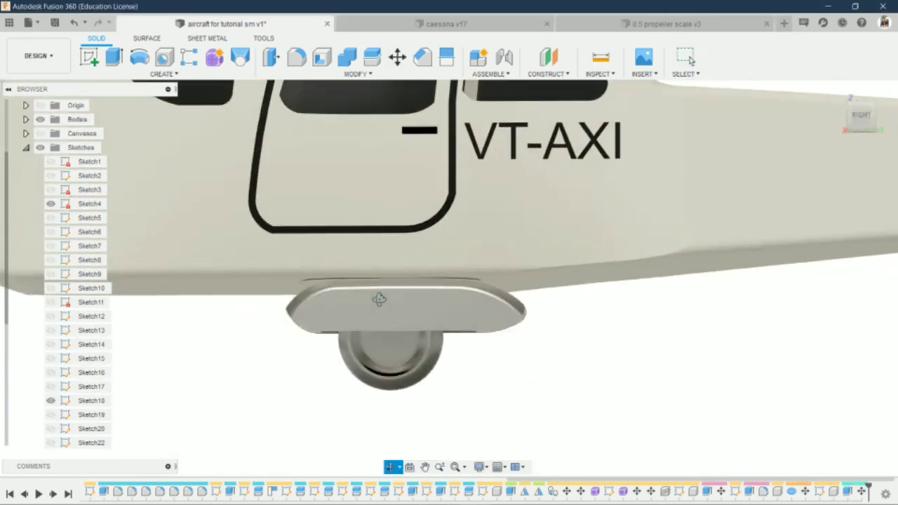
pyautogui.moveTo(461, 321)
pyautogui.keyDown('shift'); pyautogui.mouseDown(button='middle')
pyautogui.moveTo(416, 317)
pyautogui.moveTo(429, 324)
pyautogui.mouseUp(button='middle'); pyautogui.keyUp('shift')
# - Apply a black rubber library appearance to the torus tyre
pyautogui.press('a')
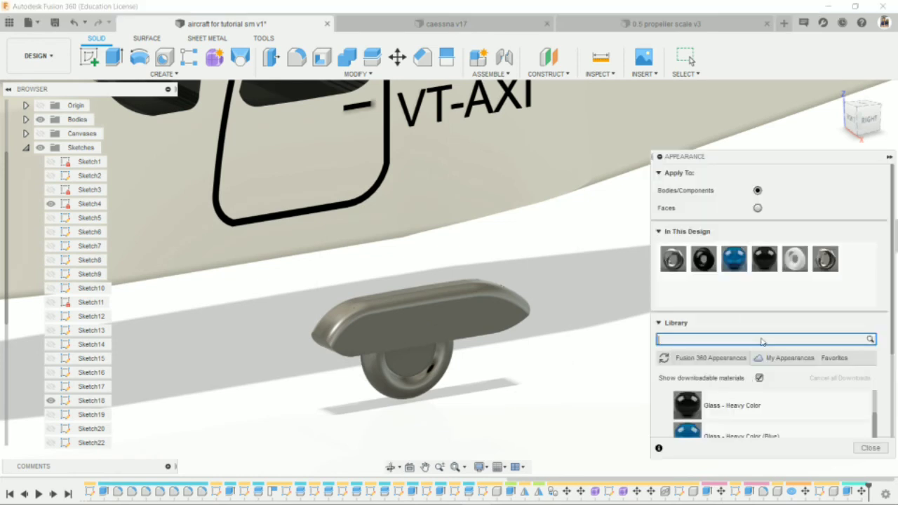
pyautogui.write('rib')
pyautogui.press('BackSpace')
pyautogui.press('BackSpace')
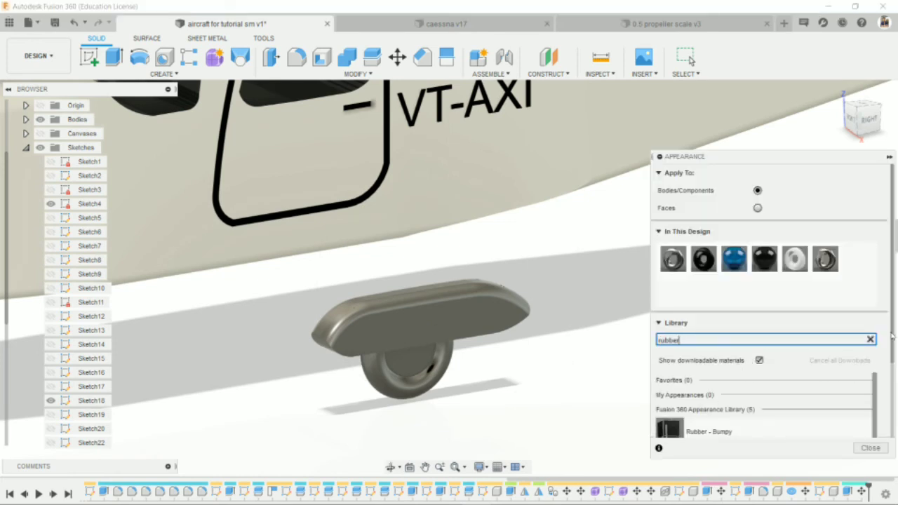
pyautogui.scroll(-3, 770, 398)
pyautogui.moveTo(896, 307); pyautogui.dragTo(896, 221)
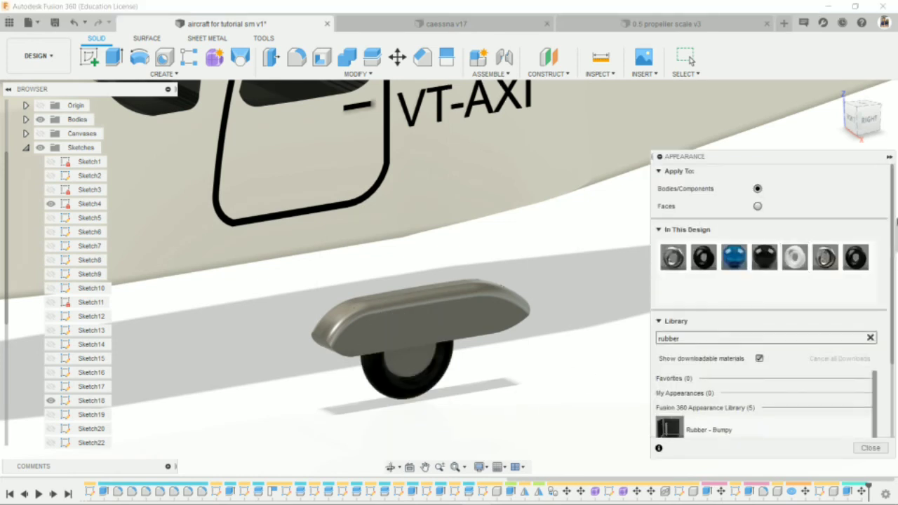
pyautogui.scroll(-5, 393, 325)
pyautogui.click(393, 466)
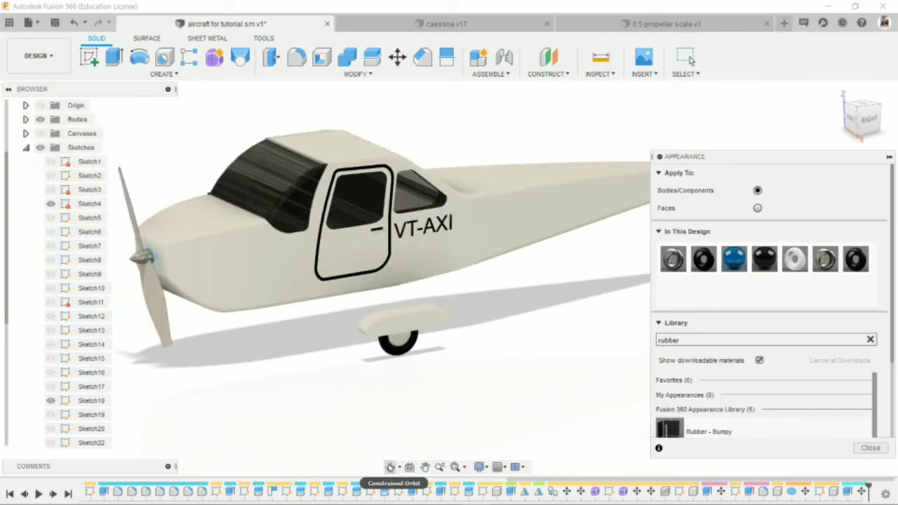
pyautogui.moveTo(351, 302)
pyautogui.mouseDown()
pyautogui.moveTo(432, 298)
pyautogui.moveTo(464, 281)
pyautogui.mouseUp()
# - Mirror the wheel body across the centre plane to the fuselage's other side
pyautogui.click(40, 133)
pyautogui.click(163, 73)
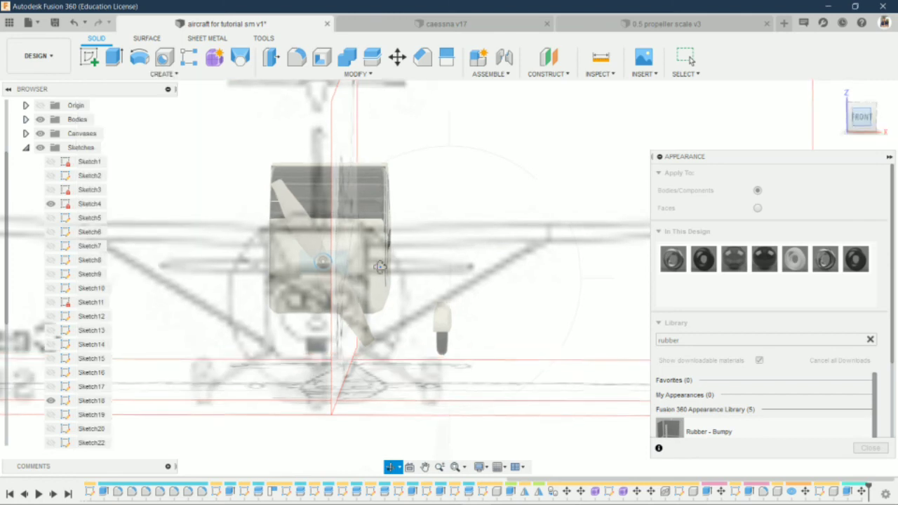
pyautogui.scroll(3, 385, 269)
pyautogui.click(162, 74)
pyautogui.click(105, 321)
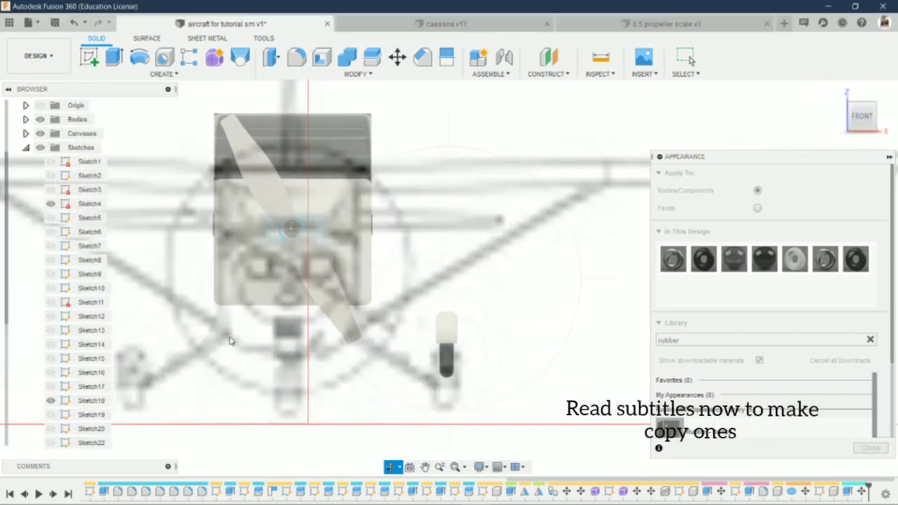
pyautogui.click(447, 335)
pyautogui.click(819, 208)
pyautogui.scroll(-3, 190, 315)
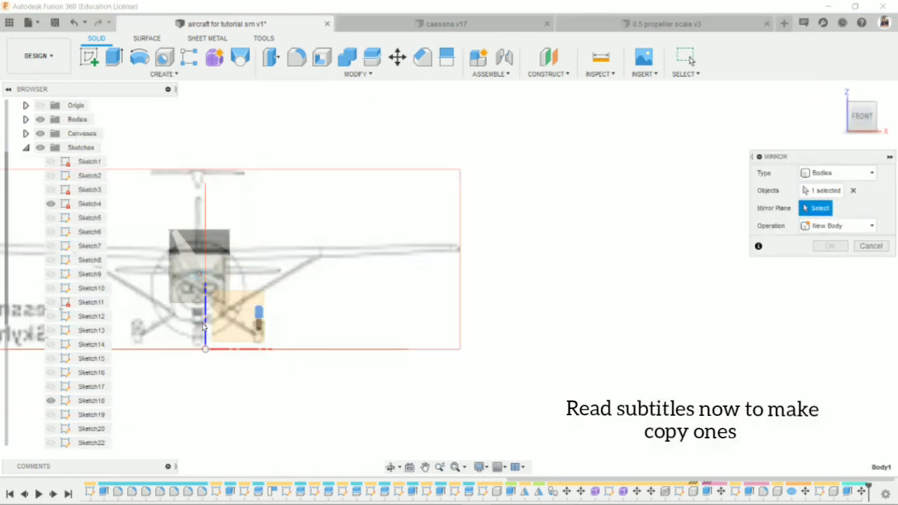
pyautogui.click(260, 344)
pyautogui.click(830, 246)
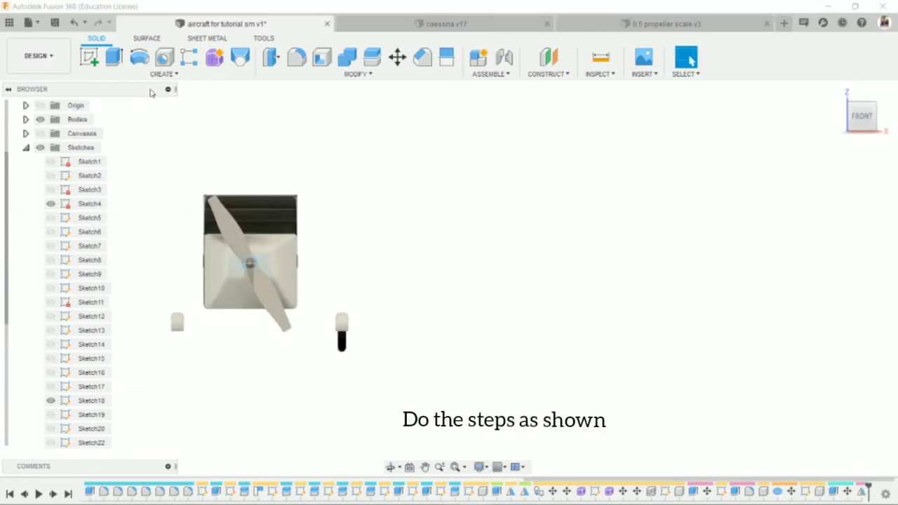
# - Mirror a second wheel-assembly body across the centre plane
pyautogui.click(164, 74)
pyautogui.click(98, 346)
pyautogui.click(341, 330)
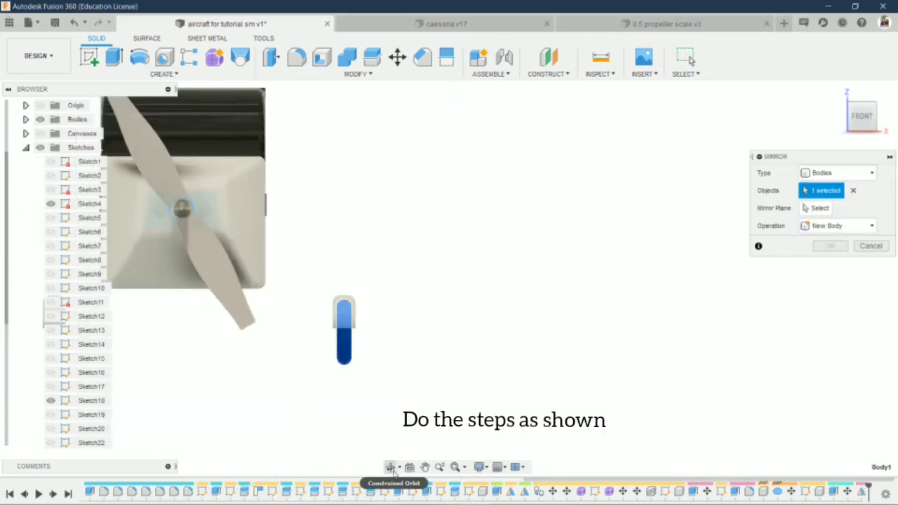
pyautogui.scroll(5, 321, 337)
pyautogui.click(819, 209)
pyautogui.scroll(-5, 133, 317)
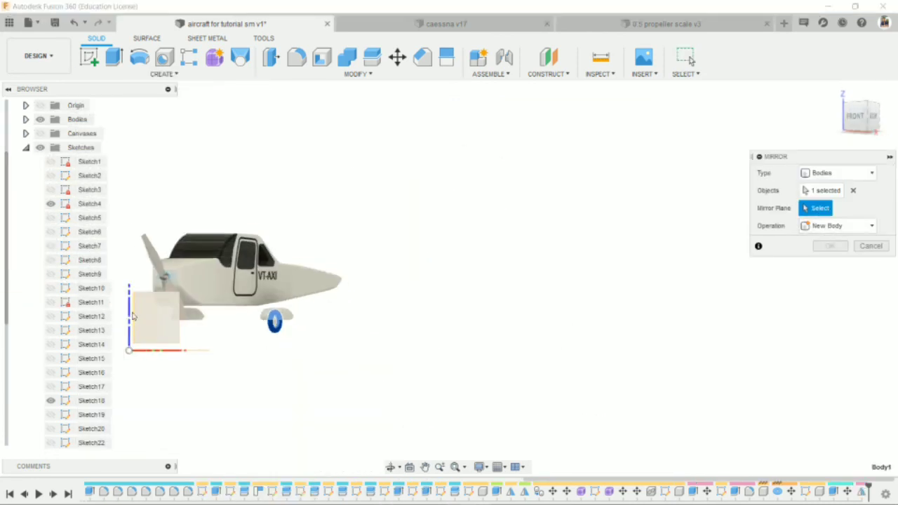
pyautogui.click(130, 320)
pyautogui.click(830, 246)
# - Mirror a third body across the centre plane and view the aircraft's right side
pyautogui.click(163, 74)
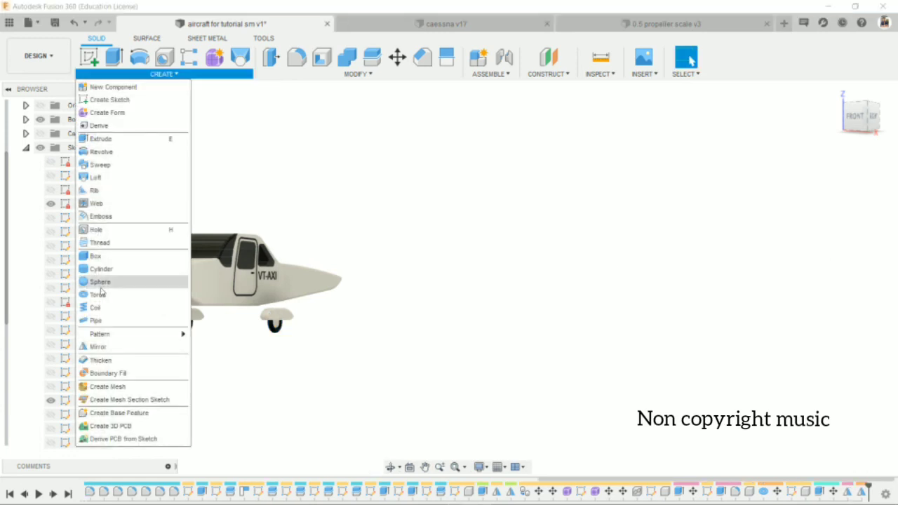
pyautogui.click(98, 346)
pyautogui.click(268, 304)
pyautogui.scroll(5, 267, 303)
pyautogui.scroll(-5, 181, 363)
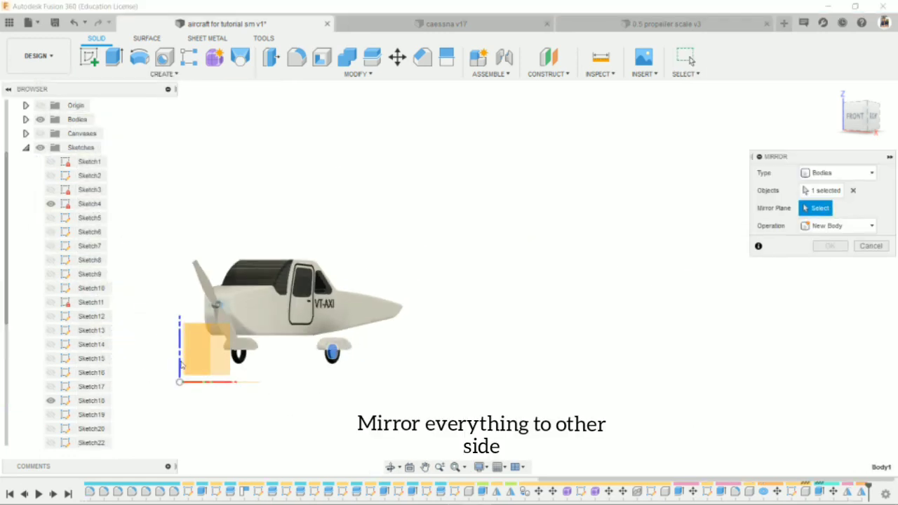
pyautogui.click(443, 469)
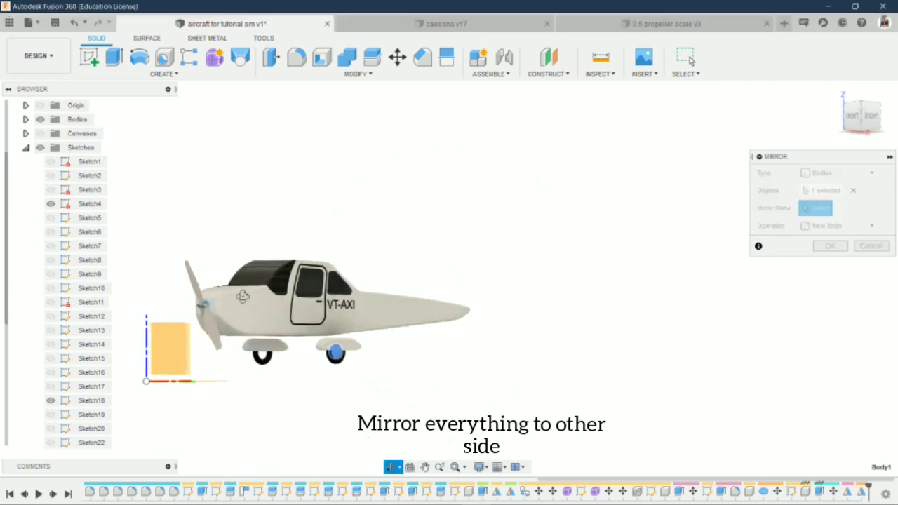
pyautogui.click(830, 245)
pyautogui.click(864, 120)
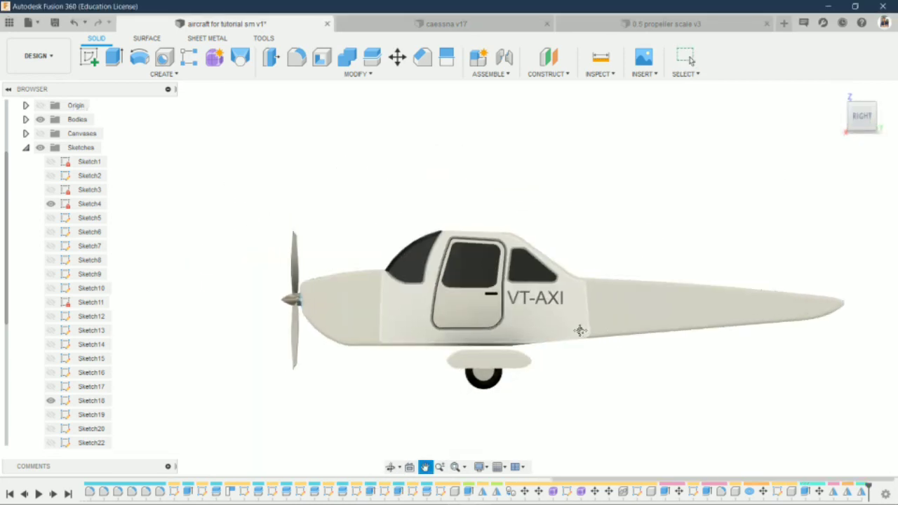
pyautogui.scroll(3, 475, 371)
# - Copy the wheel and fairing, moving it X -28 mm and Z -21 mm under the nose
pyautogui.press('m')
pyautogui.click(490, 349)
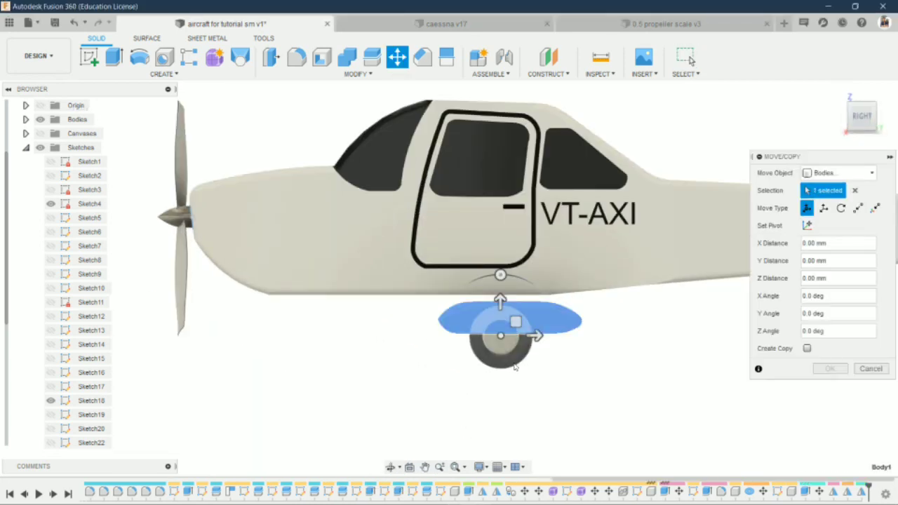
pyautogui.click(40, 133)
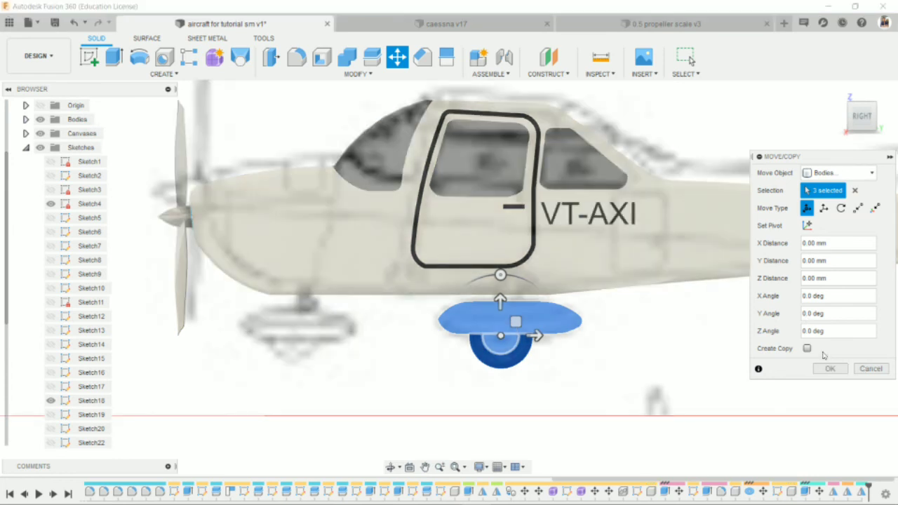
pyautogui.moveTo(531, 334)
pyautogui.mouseDown()
pyautogui.moveTo(311, 336)
pyautogui.moveTo(328, 335)
pyautogui.mouseUp()
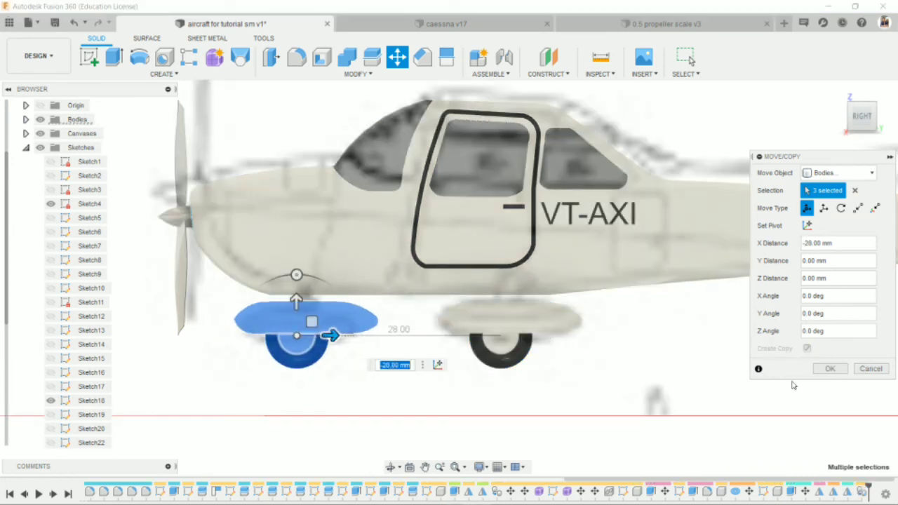
pyautogui.click(890, 132)
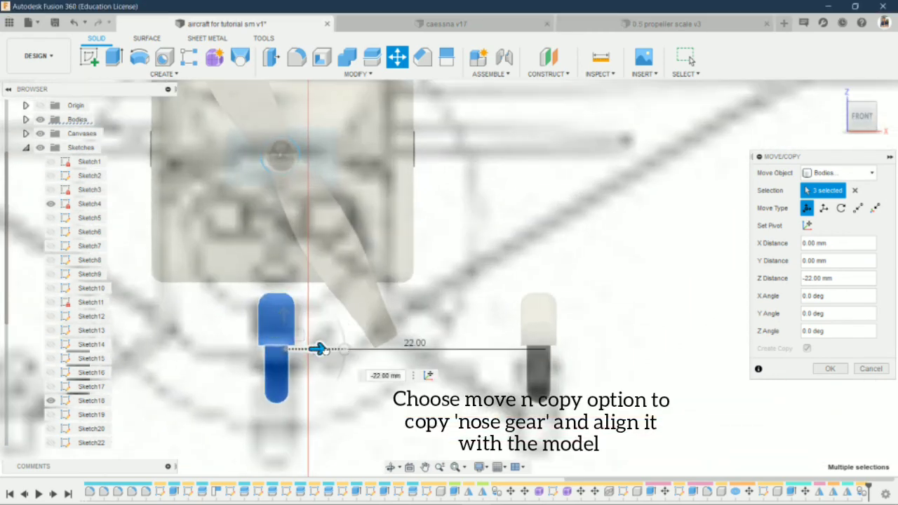
pyautogui.moveTo(316, 349); pyautogui.dragTo(325, 349)
pyautogui.scroll(-3, 325, 349)
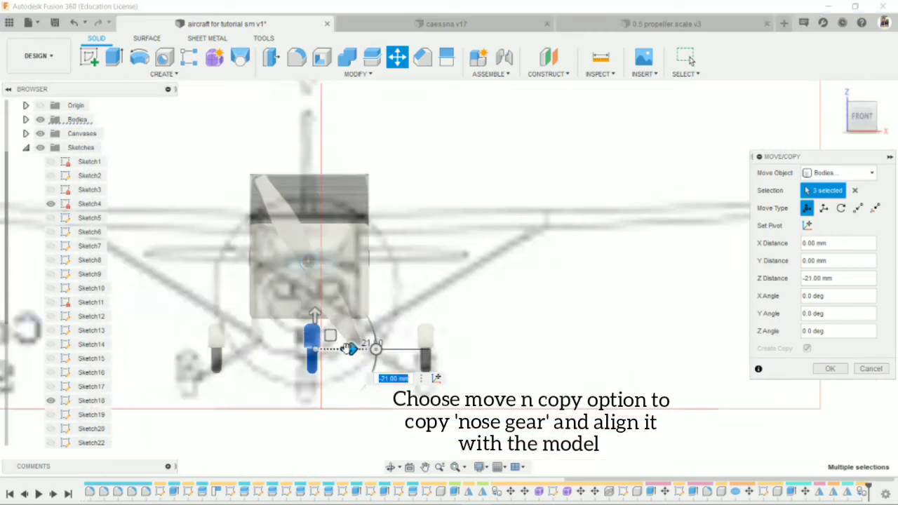
pyautogui.click(692, 61)
# - Orbit to inspect the three wheels and begin a cylinder on the fairing
pyautogui.scroll(-5, 451, 270)
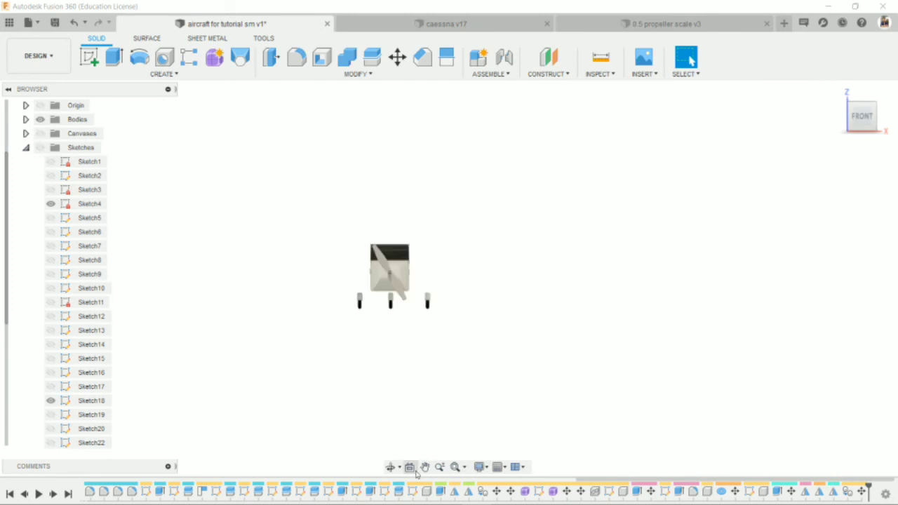
pyautogui.scroll(8, 421, 295)
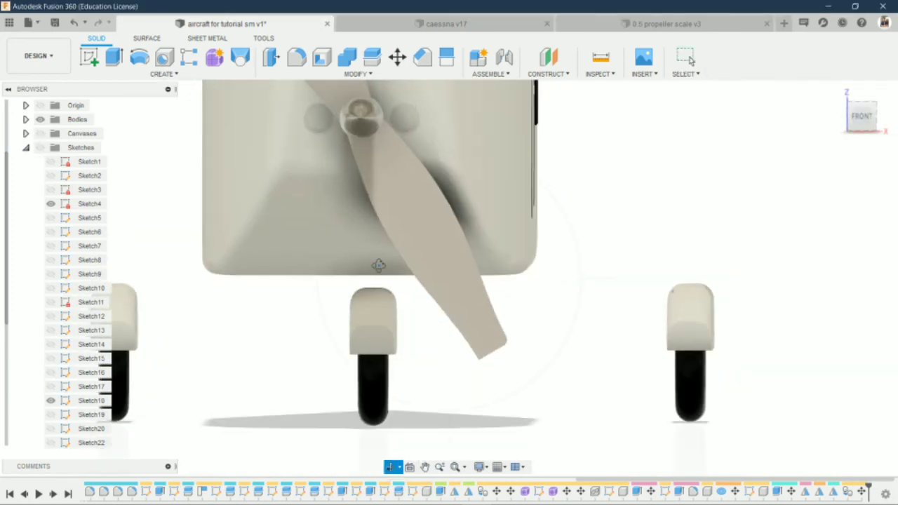
pyautogui.keyDown('shift'); pyautogui.moveTo(378, 266); pyautogui.dragTo(365, 255, button='middle'); pyautogui.keyUp('shift')
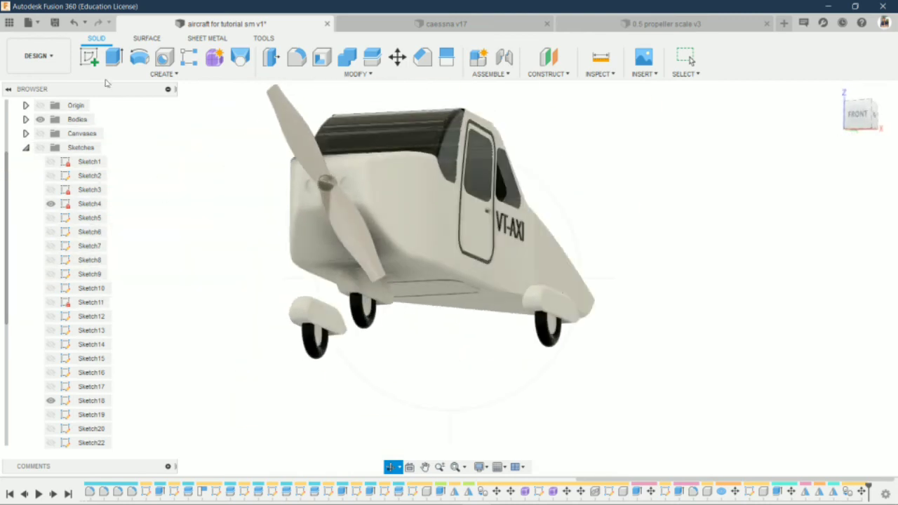
pyautogui.click(163, 74)
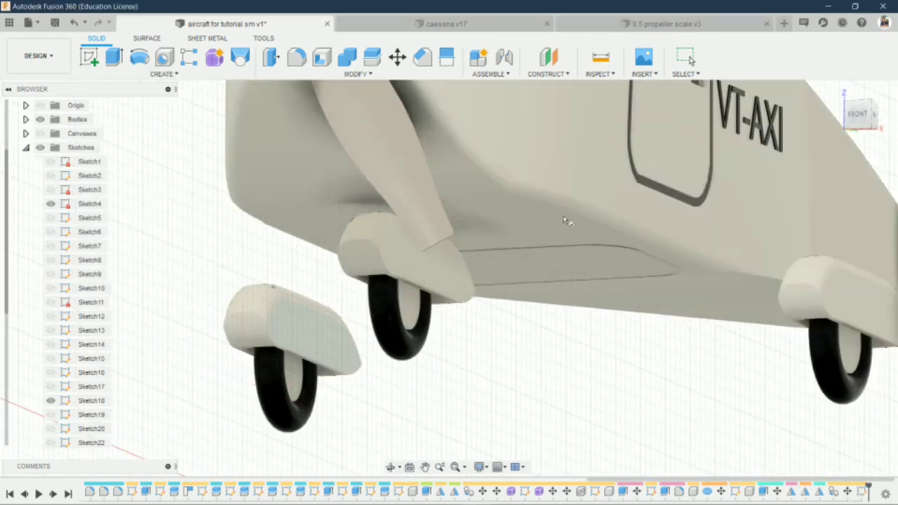
pyautogui.scroll(4, 354, 388)
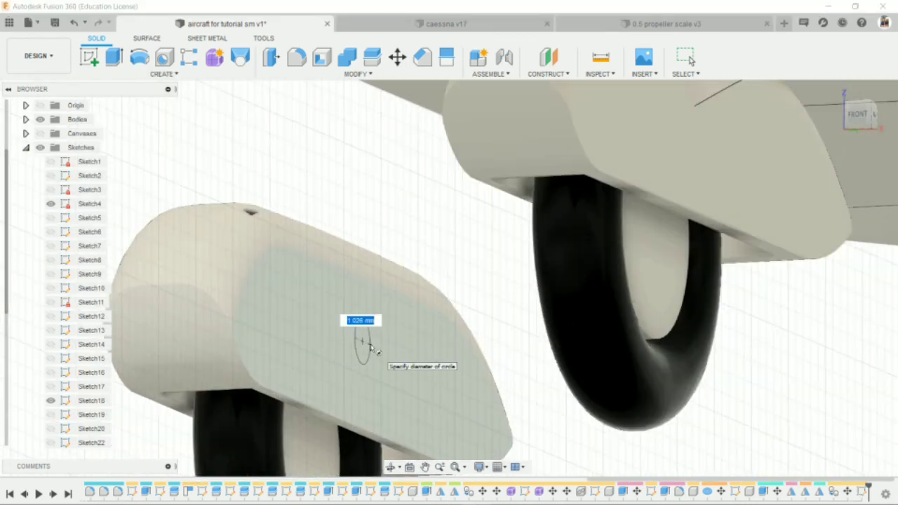
# - Create a 1.026 mm diameter, 9 mm long rod cylinder on the fairing as a new component
pyautogui.click(371, 347)
pyautogui.click(858, 114)
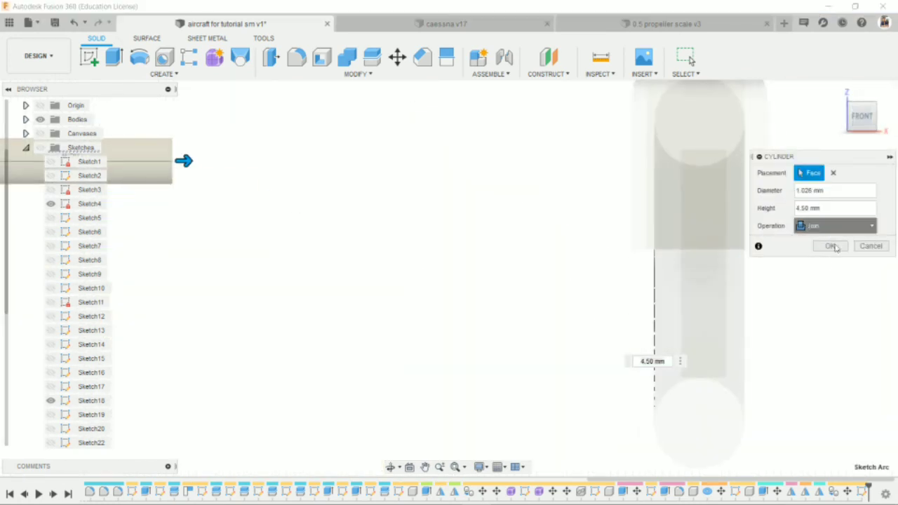
pyautogui.moveTo(337, 251); pyautogui.dragTo(397, 254)
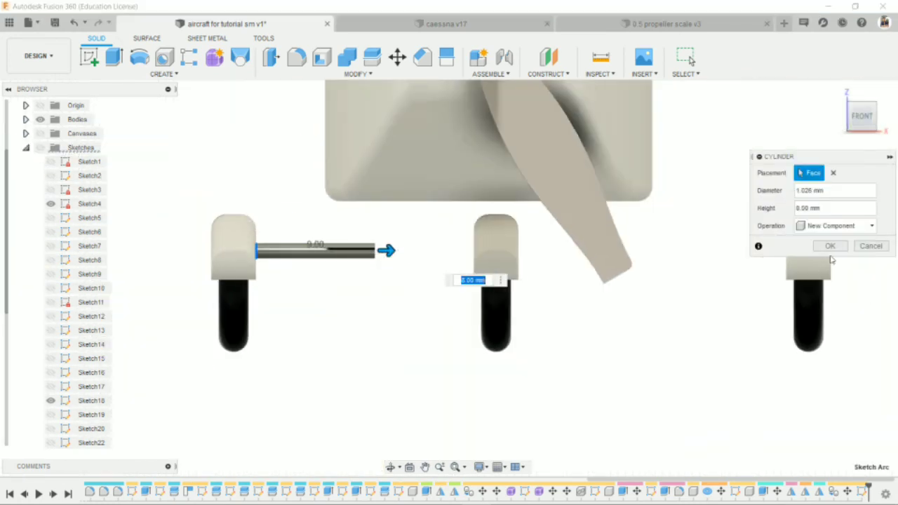
pyautogui.click(829, 247)
# - Move the rod Y -3 mm and tilt it up toward the fuselage underside
pyautogui.press('m')
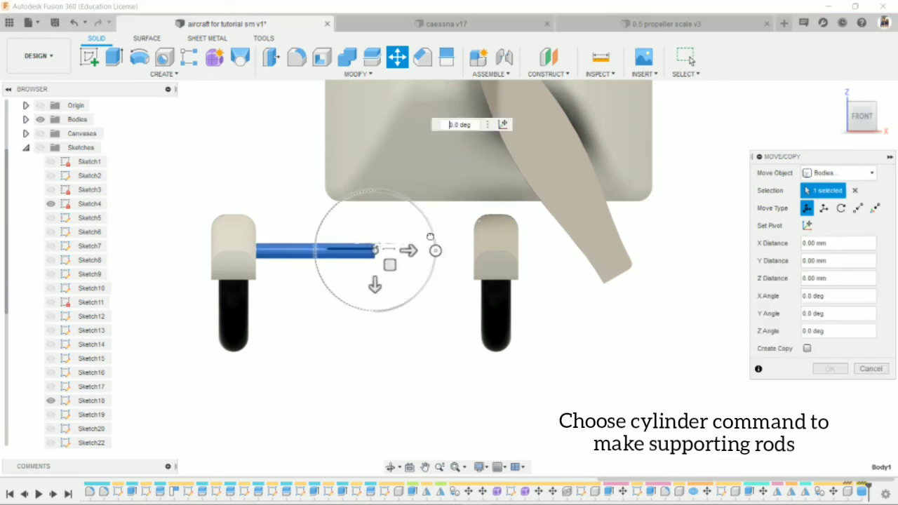
pyautogui.moveTo(396, 245); pyautogui.dragTo(396, 251)
pyautogui.scroll(2, 387, 221)
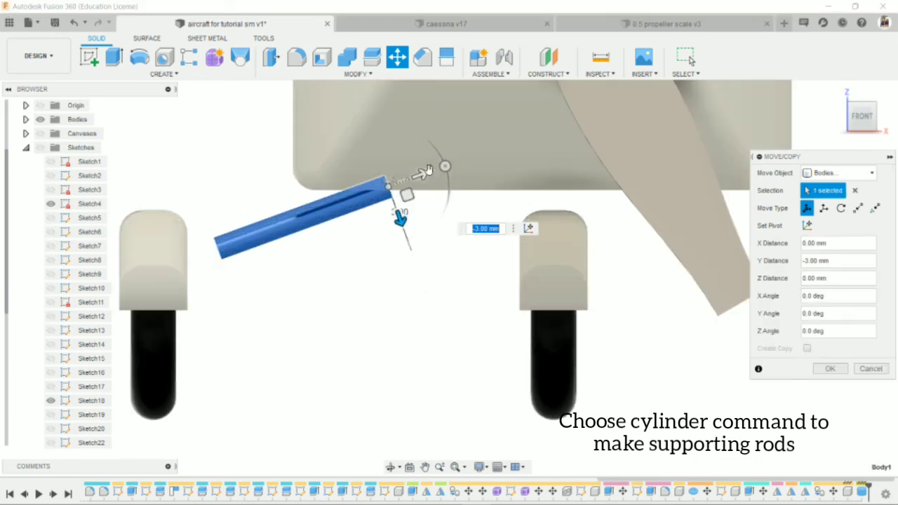
pyautogui.moveTo(372, 173); pyautogui.dragTo(377, 188)
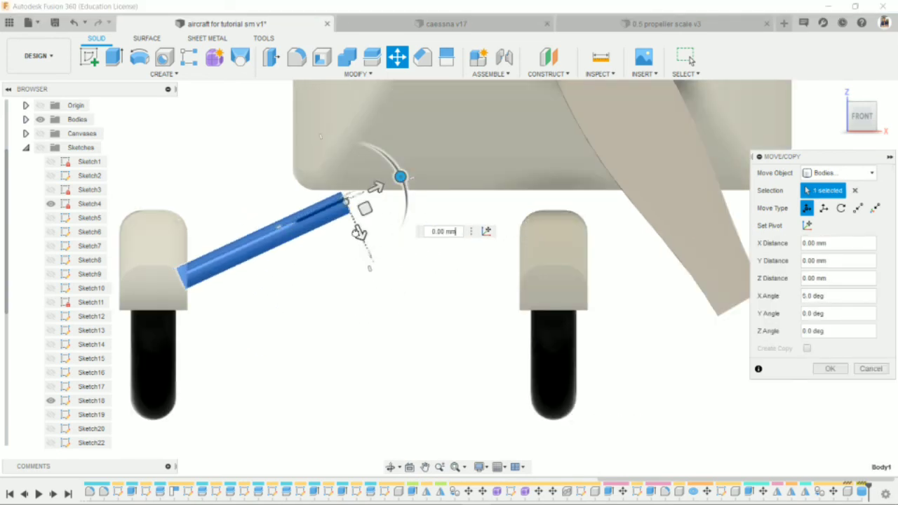
pyautogui.keyDown('shift'); pyautogui.moveTo(342, 388); pyautogui.dragTo(421, 316, button='middle'); pyautogui.keyUp('shift')
pyautogui.scroll(3, 351, 337)
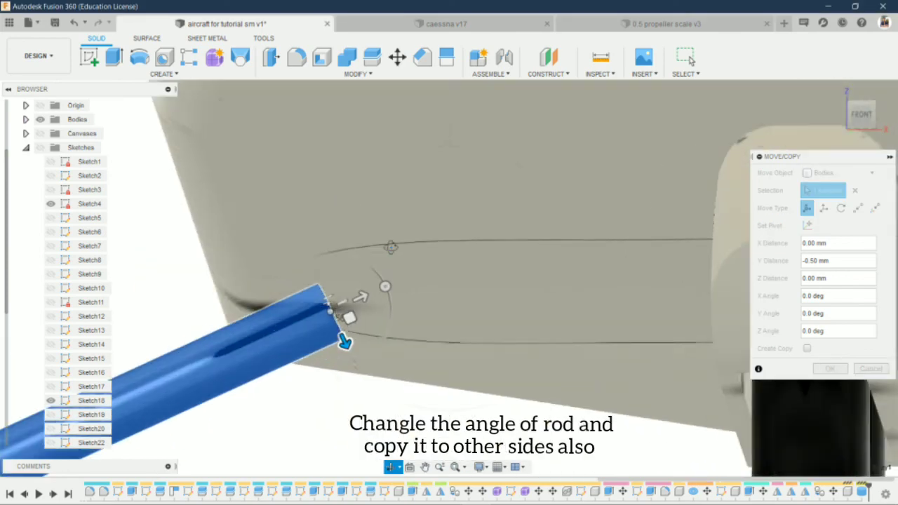
pyautogui.click(831, 369)
pyautogui.keyDown('shift'); pyautogui.moveTo(772, 351); pyautogui.dragTo(667, 323, button='middle'); pyautogui.keyUp('shift')
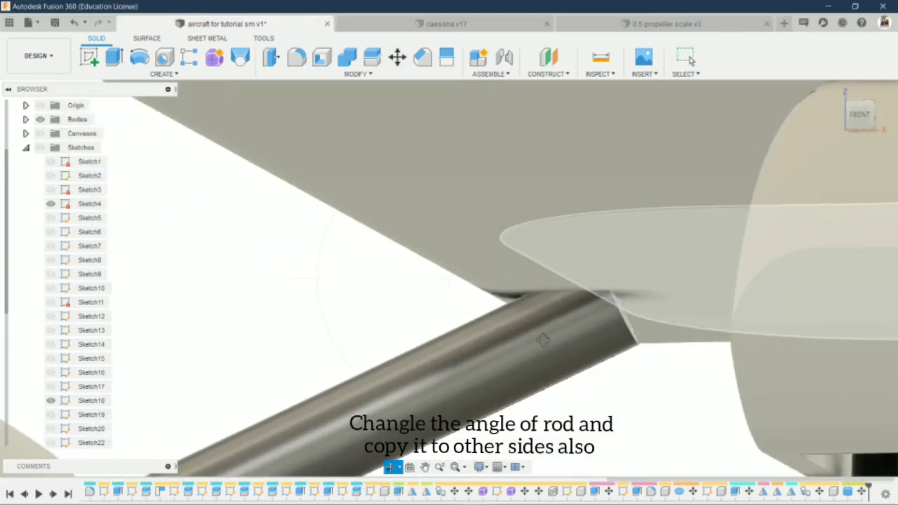
pyautogui.click(632, 312)
# - Extrude the rod end 1.60 mm into the fuselage
pyautogui.press('e')
pyautogui.scroll(-3, 641, 316)
pyautogui.keyDown('shift'); pyautogui.moveTo(377, 311); pyautogui.dragTo(431, 265, button='middle'); pyautogui.keyUp('shift')
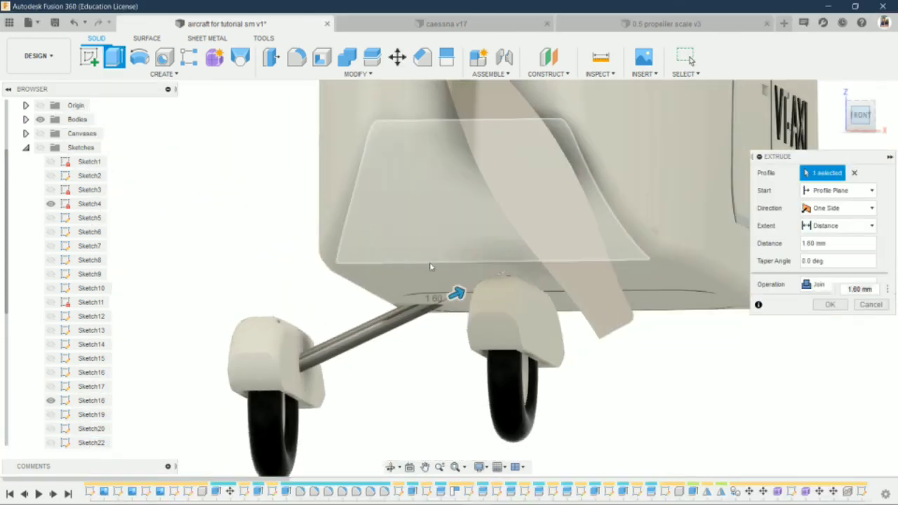
pyautogui.click(832, 309)
pyautogui.scroll(-3, 230, 387)
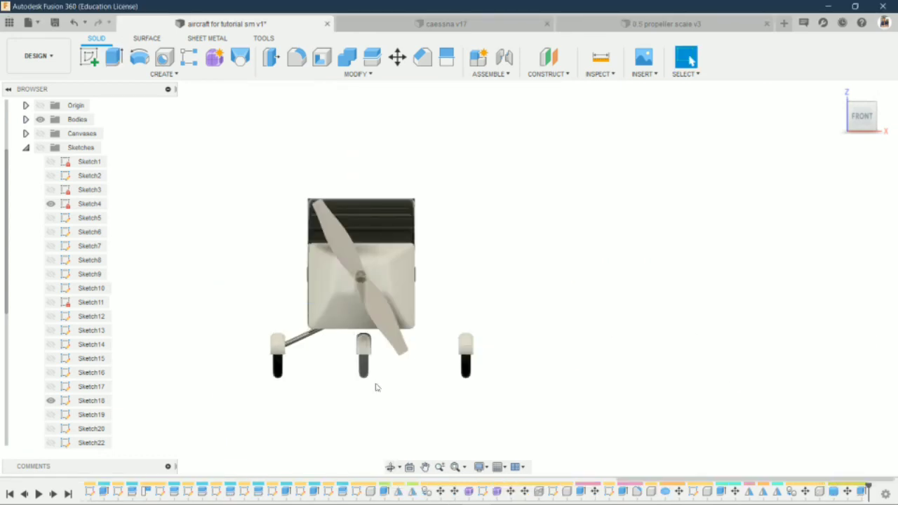
pyautogui.keyDown('shift'); pyautogui.moveTo(377, 388); pyautogui.dragTo(301, 365, button='middle'); pyautogui.keyUp('shift')
pyautogui.scroll(3, 185, 190)
# - Mirror the rod across the centre plane onto the other wheel fairing
pyautogui.click(164, 74)
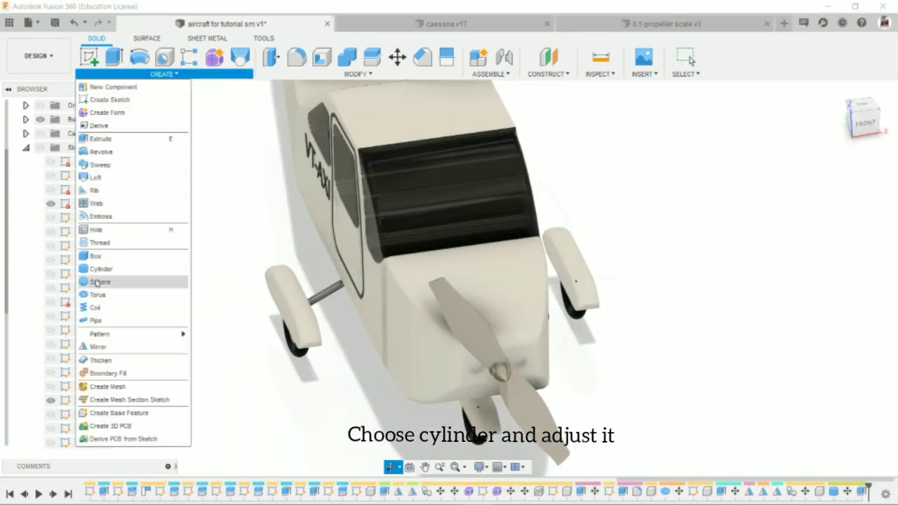
pyautogui.click(98, 346)
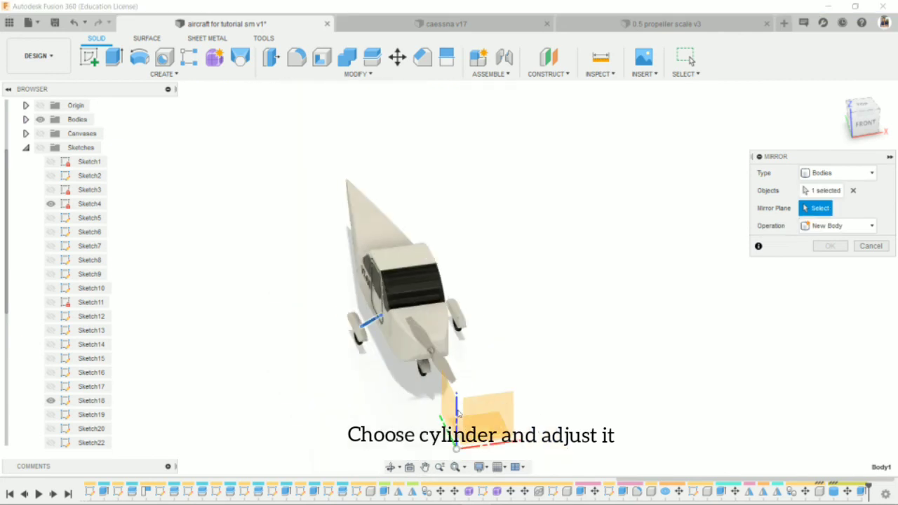
pyautogui.click(456, 414)
pyautogui.click(831, 246)
pyautogui.scroll(5, 490, 349)
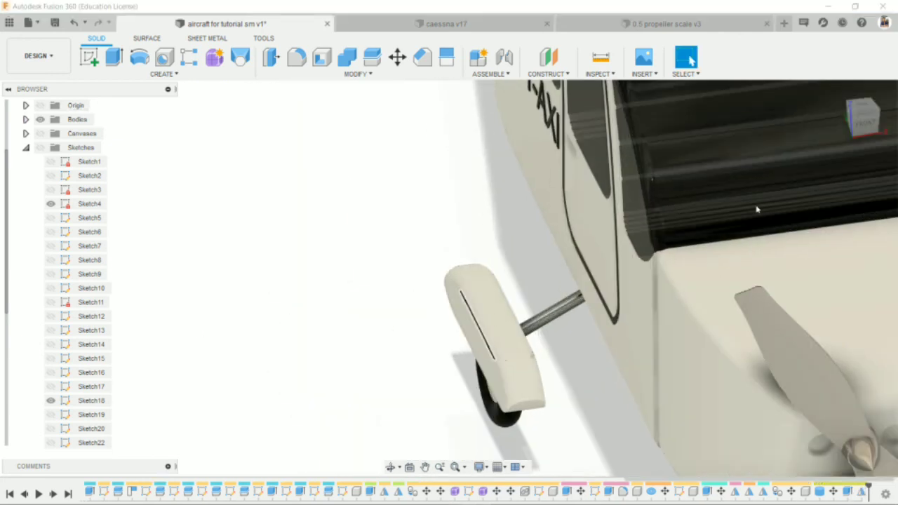
# - Give both landing-gear struts a Black Oxide appearance
pyautogui.press('a')
pyautogui.moveTo(704, 260); pyautogui.dragTo(552, 309)
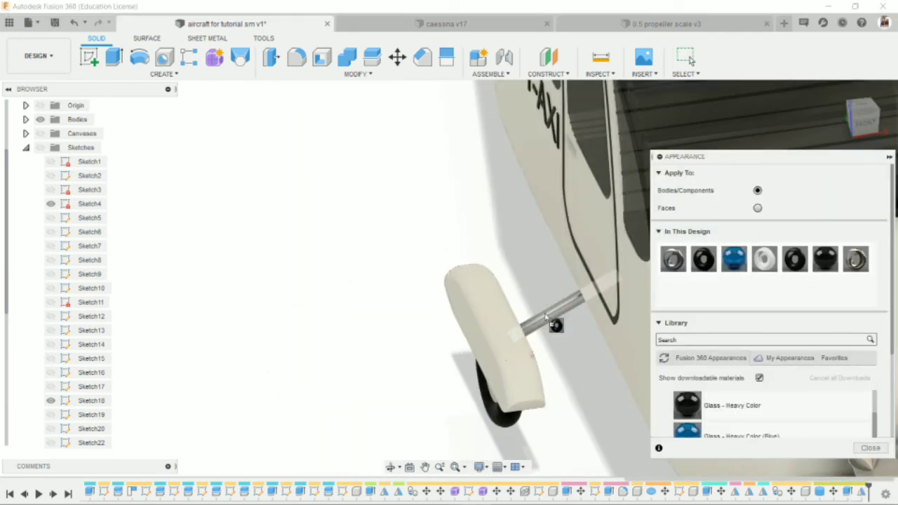
pyautogui.scroll(-5, 421, 309)
pyautogui.keyDown('shift'); pyautogui.moveTo(421, 309); pyautogui.dragTo(404, 456, button='middle'); pyautogui.keyUp('shift')
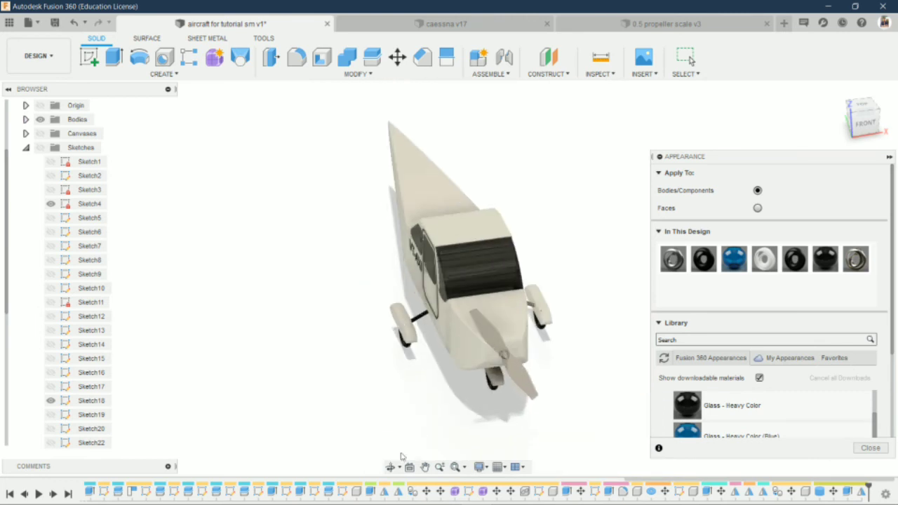
pyautogui.scroll(5, 561, 351)
pyautogui.moveTo(466, 330); pyautogui.dragTo(466, 331)
pyautogui.scroll(-3, 466, 331)
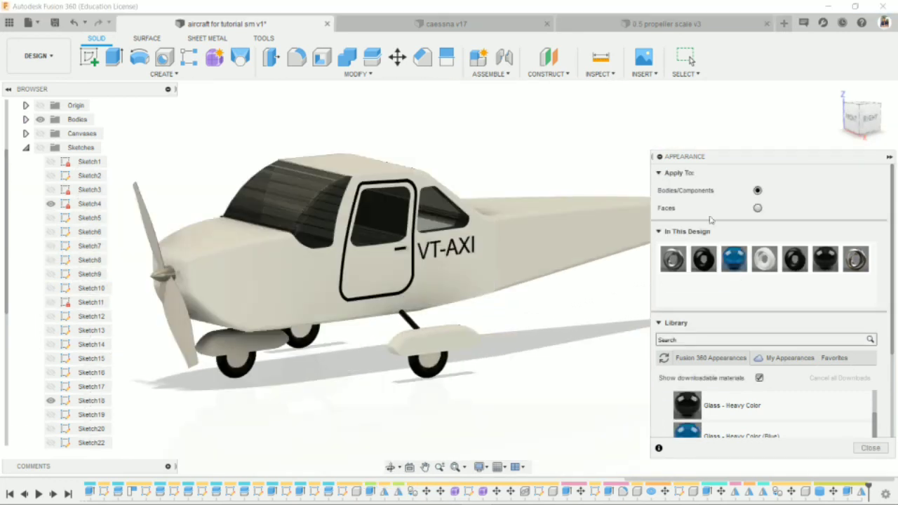
# - Select the black strut in Move/Copy with Create Copy enabled, viewed from the front
pyautogui.press('m')
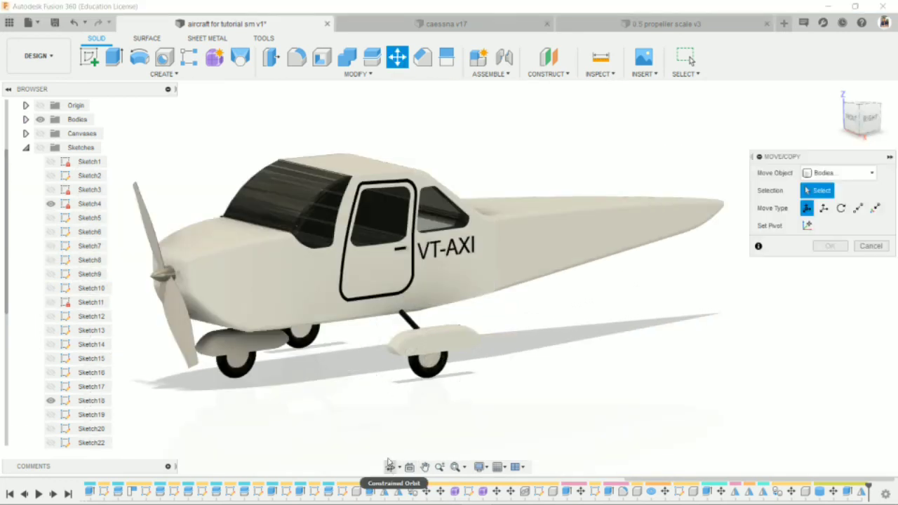
pyautogui.scroll(3, 422, 337)
pyautogui.scroll(3, 429, 325)
pyautogui.click(430, 326)
pyautogui.scroll(-2, 463, 330)
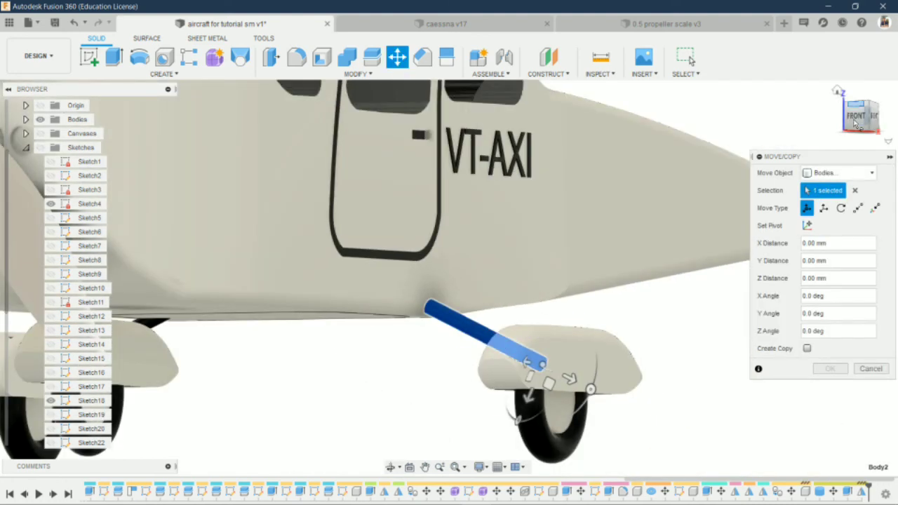
pyautogui.click(855, 123)
pyautogui.click(807, 349)
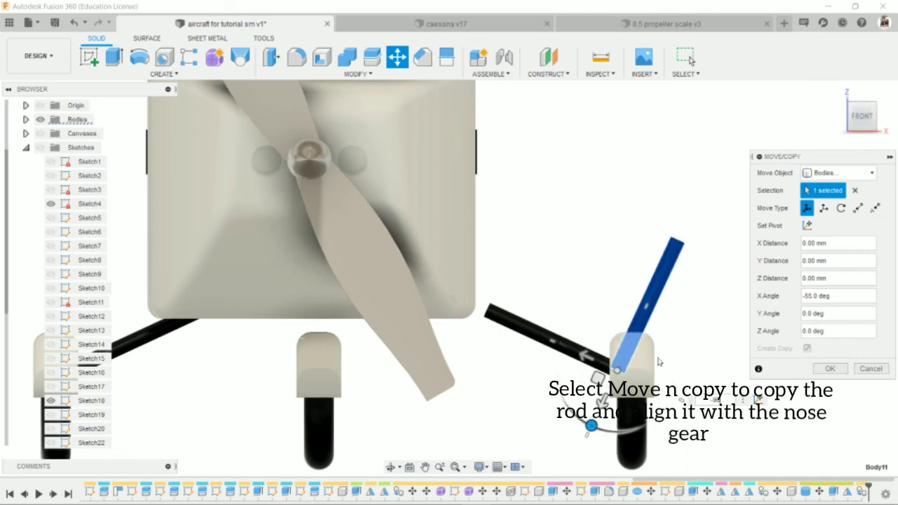
# - Tilt the copied rod to 25 degrees and lower it 1.50 mm into the nose-wheel fairing
pyautogui.moveTo(592, 426); pyautogui.dragTo(617, 431)
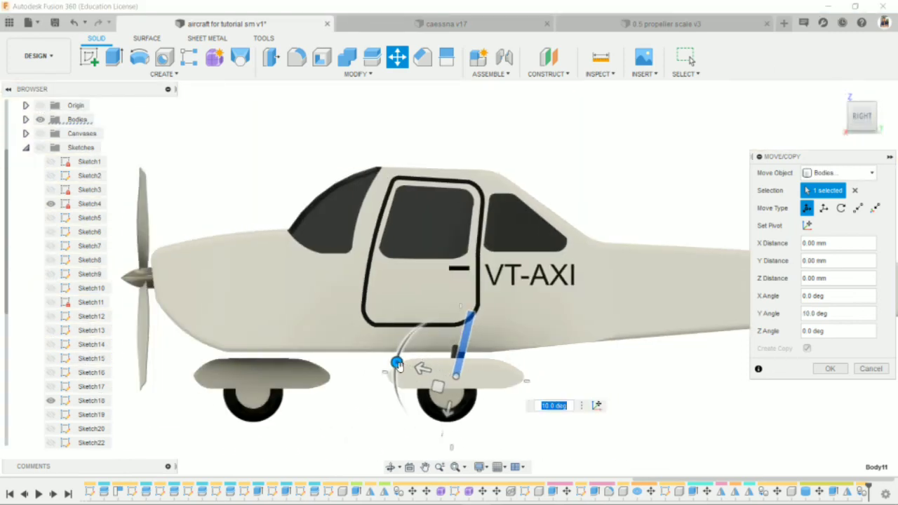
pyautogui.moveTo(398, 365); pyautogui.dragTo(417, 377)
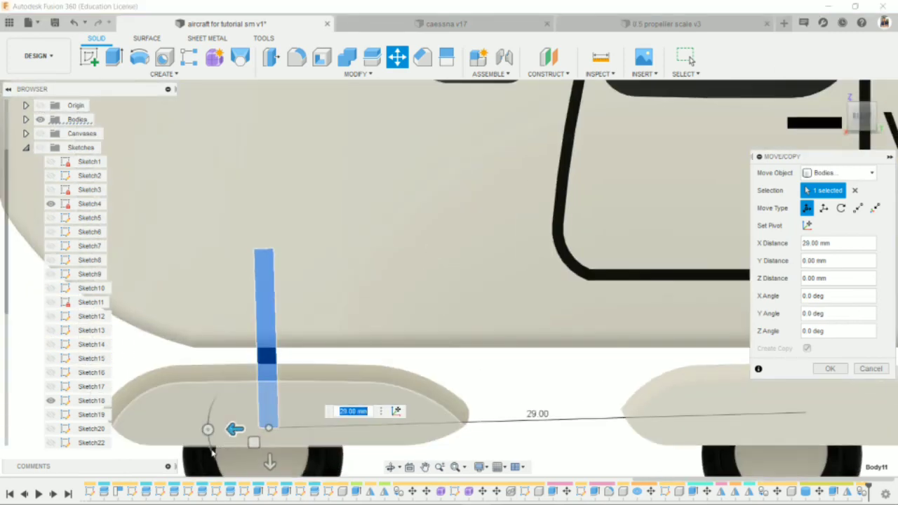
pyautogui.moveTo(206, 425); pyautogui.dragTo(213, 401)
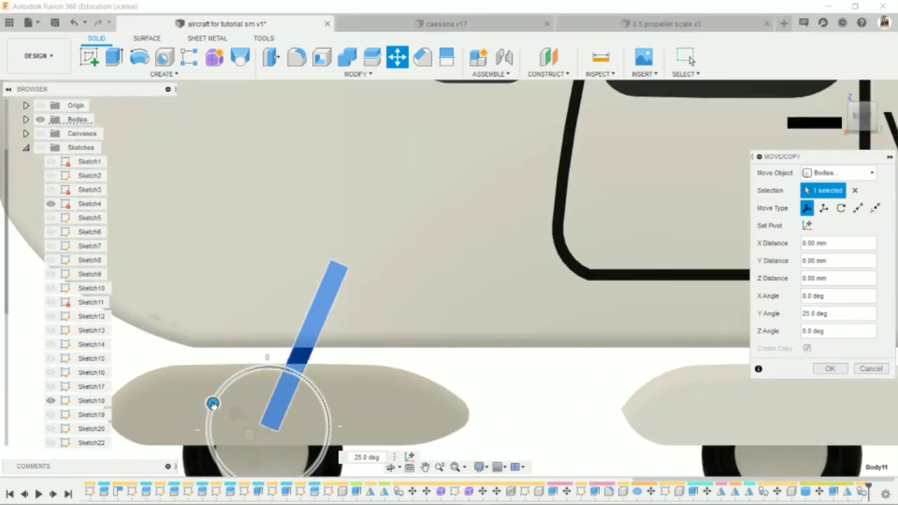
pyautogui.moveTo(269, 426); pyautogui.dragTo(266, 433)
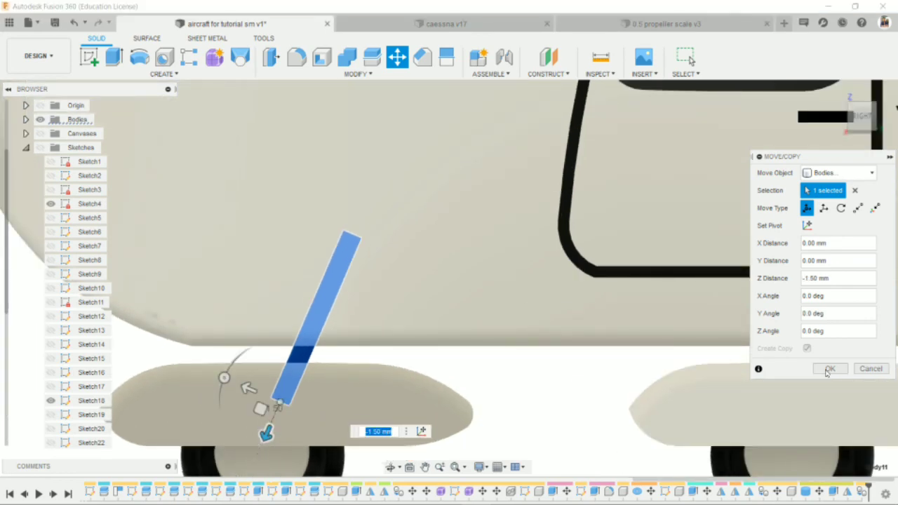
pyautogui.click(831, 368)
pyautogui.scroll(-5, 449, 281)
pyautogui.keyDown('shift'); pyautogui.moveTo(449, 267); pyautogui.dragTo(561, 259, button='middle'); pyautogui.keyUp('shift')
pyautogui.scroll(5, 561, 258)
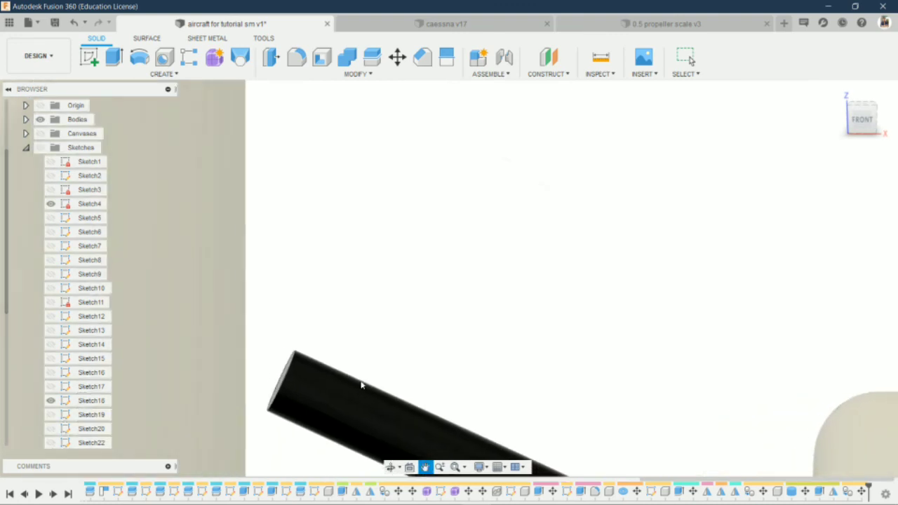
# - Join-extrude the copied rod end 1.70 mm into the fuselage
pyautogui.press('e')
pyautogui.click(306, 372)
pyautogui.moveTo(305, 372)
pyautogui.mouseDown()
pyautogui.moveTo(177, 357)
pyautogui.moveTo(148, 308)
pyautogui.mouseUp()
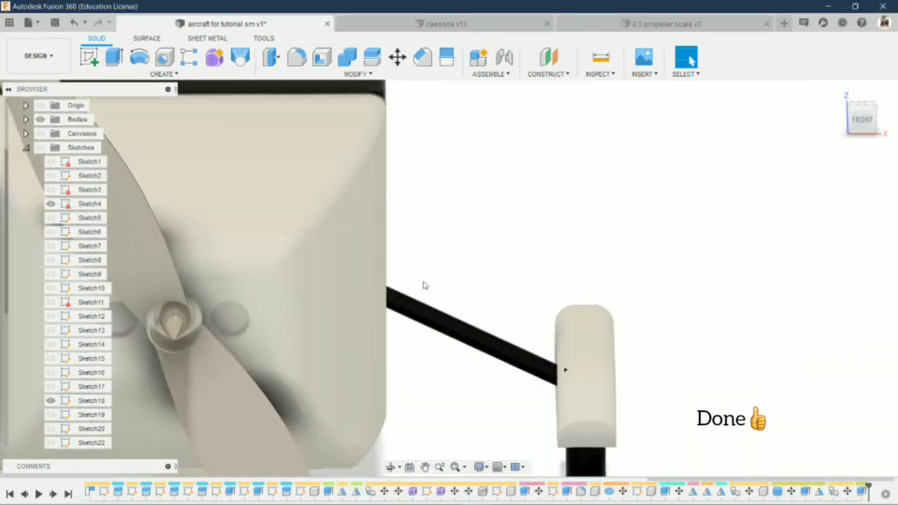
pyautogui.scroll(-5, 424, 286)
pyautogui.click(861, 117)
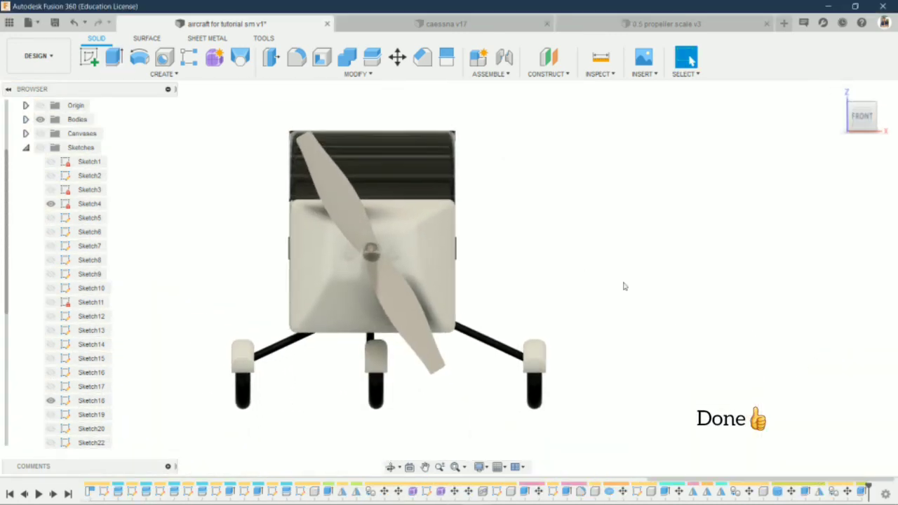
pyautogui.click(390, 466)
pyautogui.moveTo(393, 316); pyautogui.dragTo(241, 357)
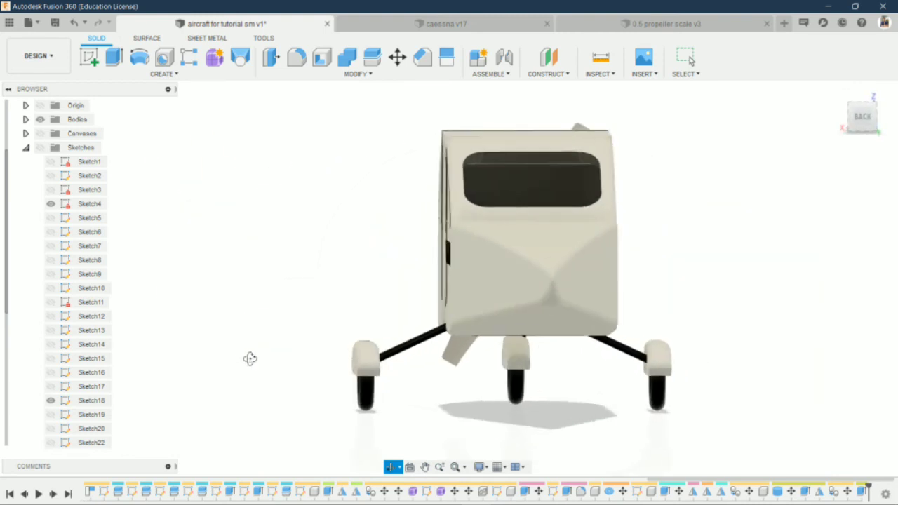
pyautogui.scroll(3, 368, 379)
# - Move one side's wheel, fairing and strut -4 mm in Z, then switch to the Render workspace
pyautogui.press('m')
pyautogui.keyDown('shift'); pyautogui.moveTo(368, 379); pyautogui.dragTo(421, 337, button='middle'); pyautogui.keyUp('shift')
pyautogui.scroll(3, 421, 351)
pyautogui.click(421, 370)
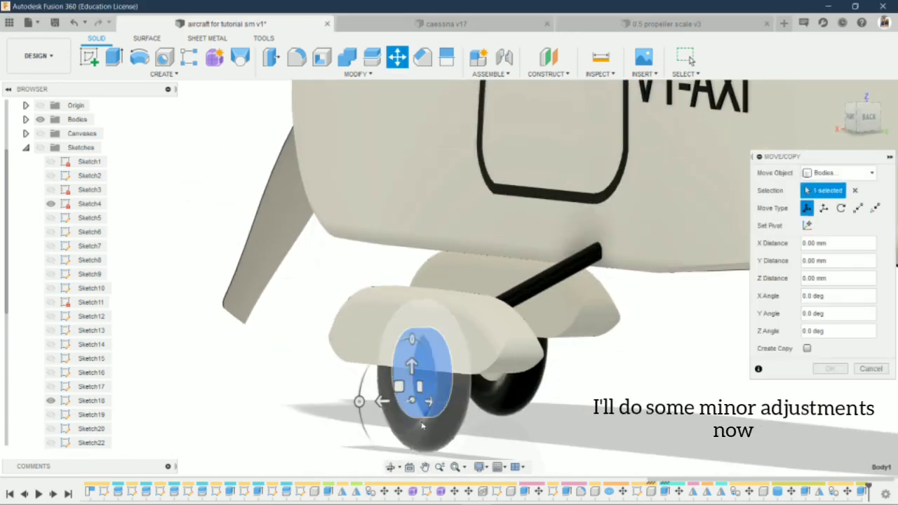
pyautogui.click(435, 323)
pyautogui.click(560, 289)
pyautogui.click(869, 117)
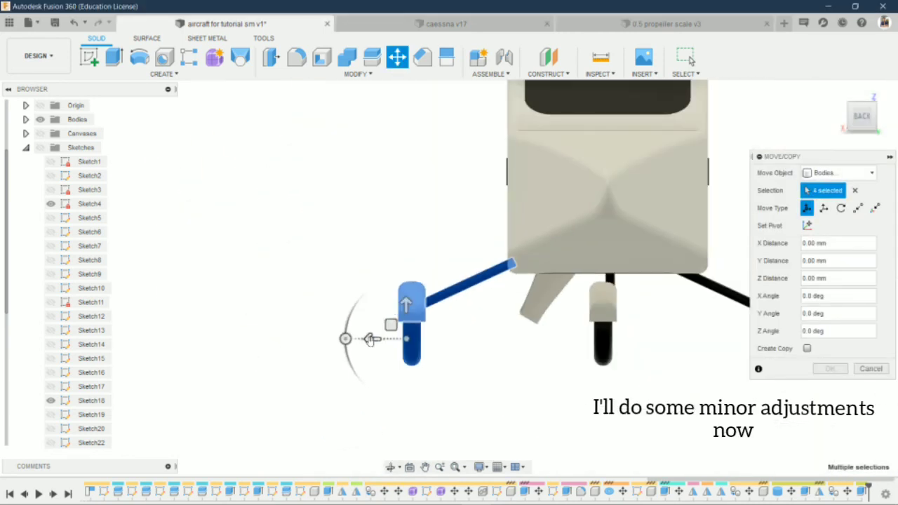
pyautogui.moveTo(429, 332); pyautogui.dragTo(585, 332)
pyautogui.moveTo(430, 332); pyautogui.dragTo(424, 337)
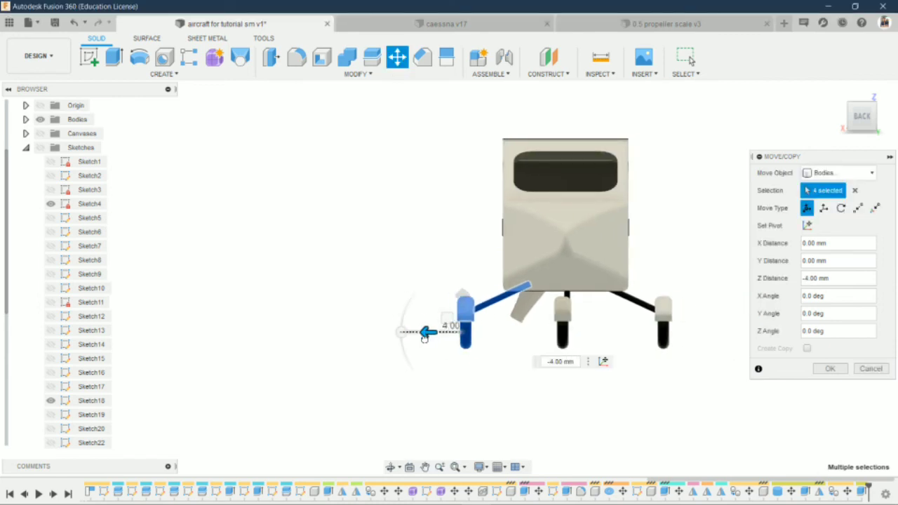
pyautogui.press('Return')
pyautogui.scroll(-2, 463, 407)
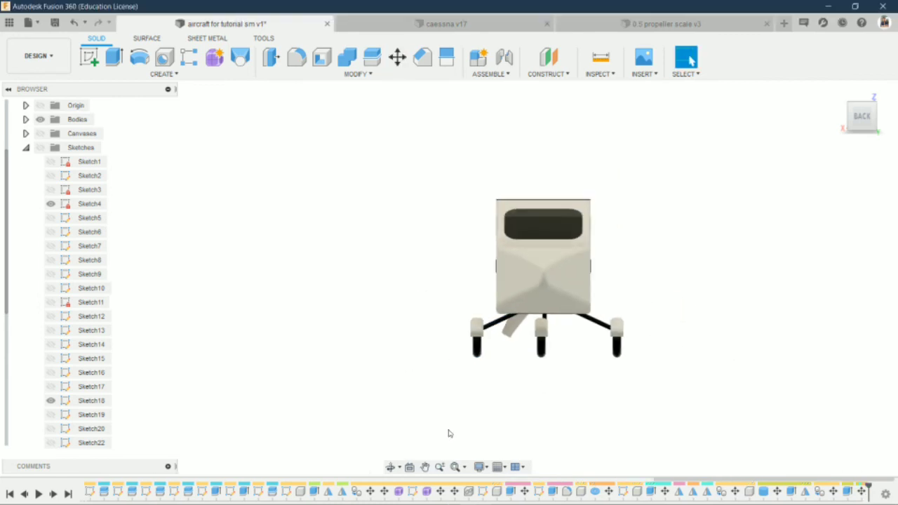
pyautogui.keyDown('shift'); pyautogui.moveTo(483, 263); pyautogui.dragTo(596, 260, button='middle'); pyautogui.keyUp('shift')
pyautogui.click(38, 56)
# - Show the aircraft in the Render workspace, orbited to view it from the front
pyautogui.click(28, 124)
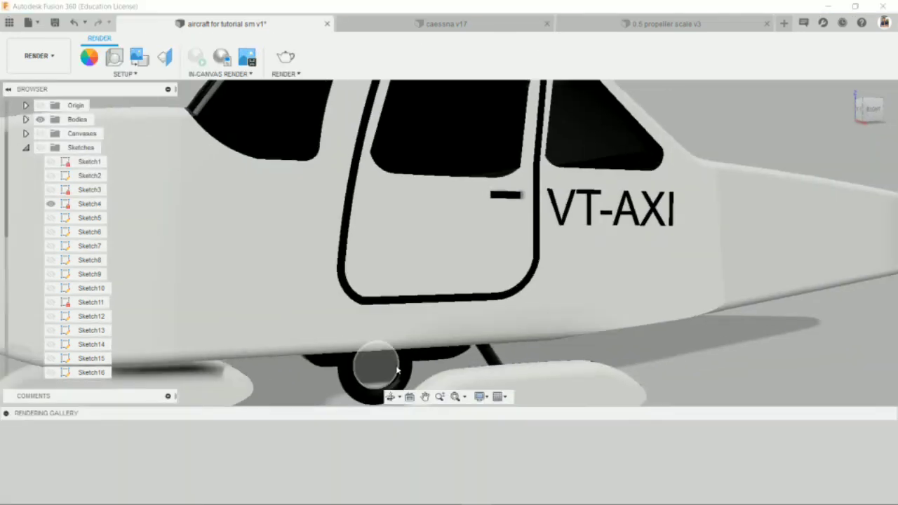
pyautogui.click(391, 396)
pyautogui.moveTo(393, 379); pyautogui.dragTo(150, 241)
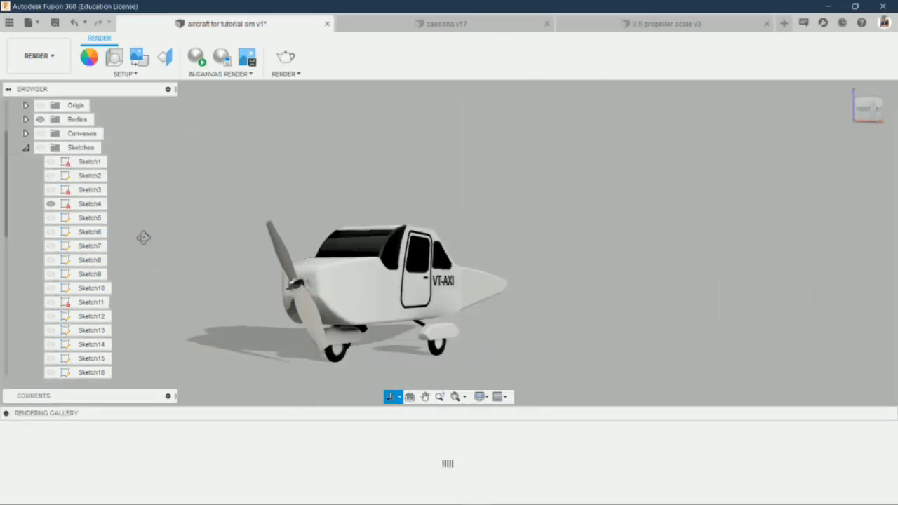
# - Shift the other side's wheel, fairing and strut assembly −2.00 mm along Z
pyautogui.hotkey('ctrl', 'z')
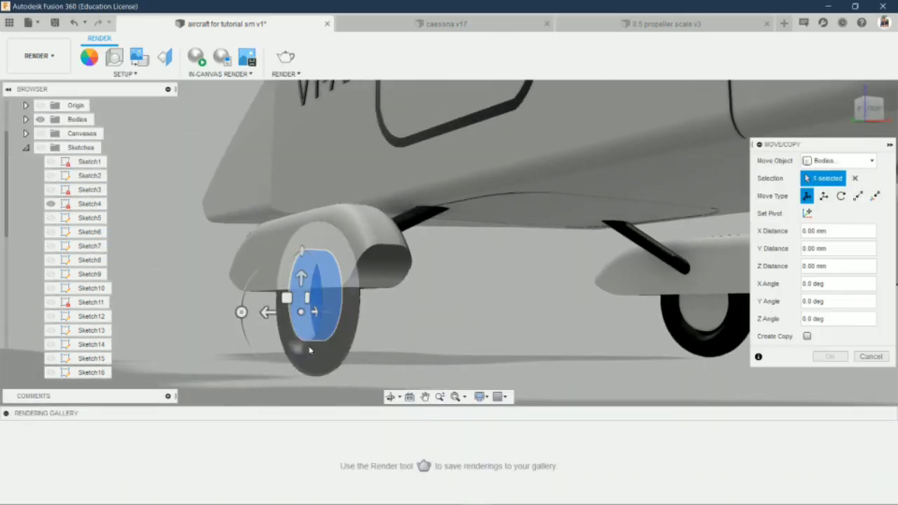
pyautogui.click(412, 221)
pyautogui.keyDown('shift'); pyautogui.moveTo(414, 222); pyautogui.dragTo(295, 294, button='middle'); pyautogui.keyUp('shift')
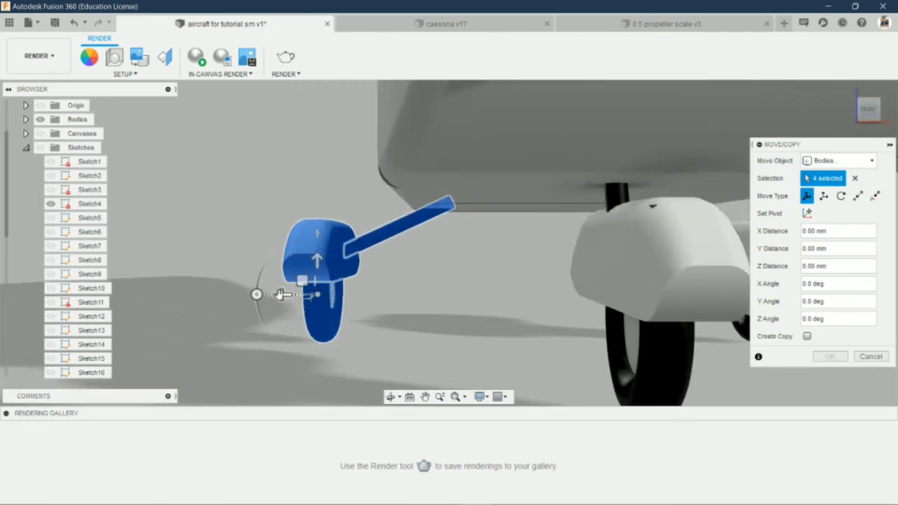
pyautogui.moveTo(294, 295); pyautogui.dragTo(306, 295)
pyautogui.scroll(-5, 488, 279)
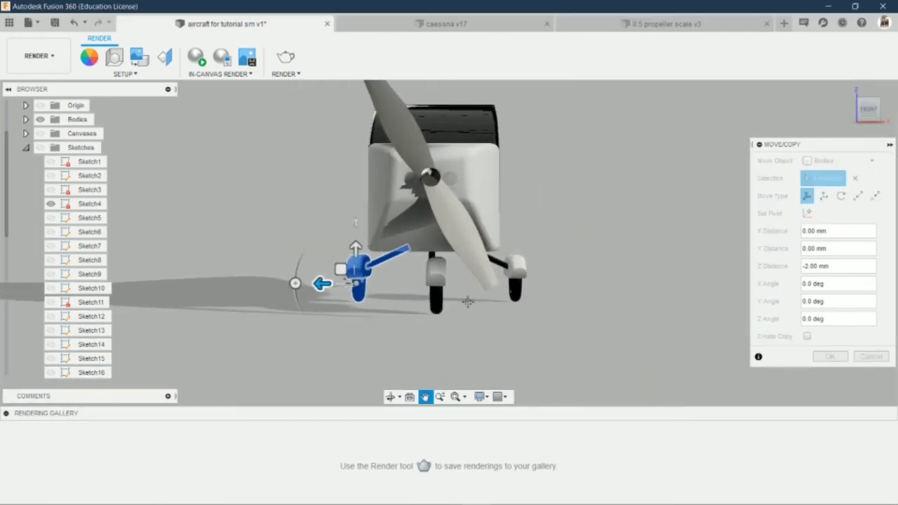
pyautogui.click(830, 356)
pyautogui.scroll(-5, 434, 401)
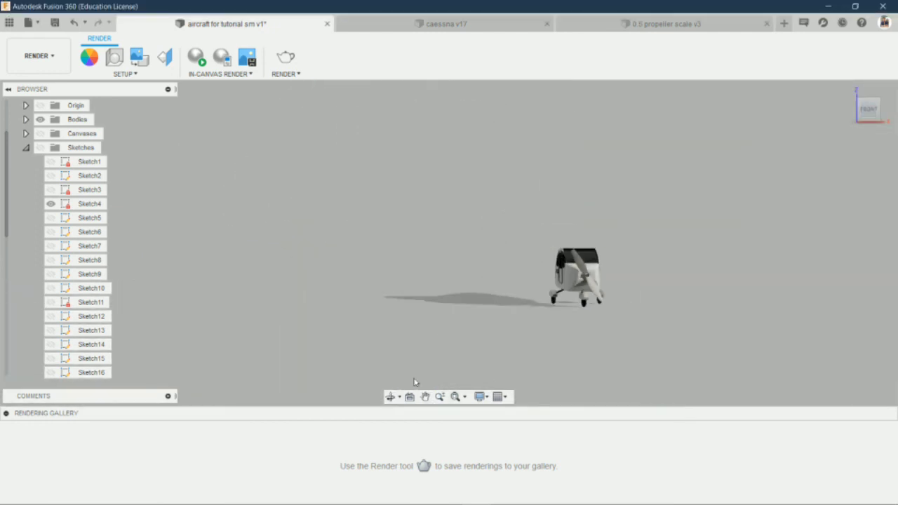